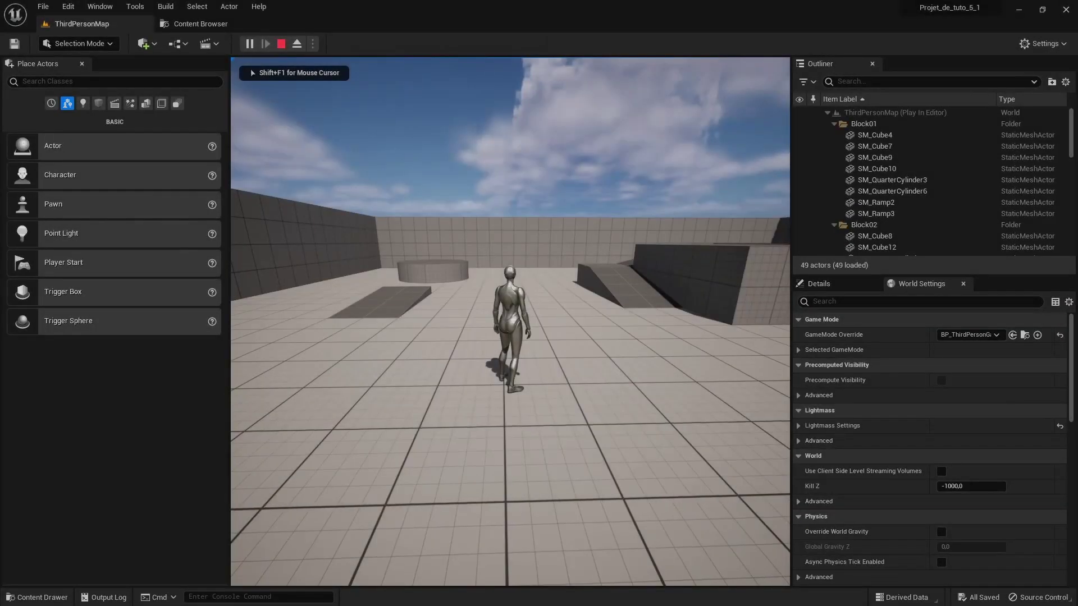
Step: Run the character over the ramp and block, then stop the Play-In-Editor session
key("w")
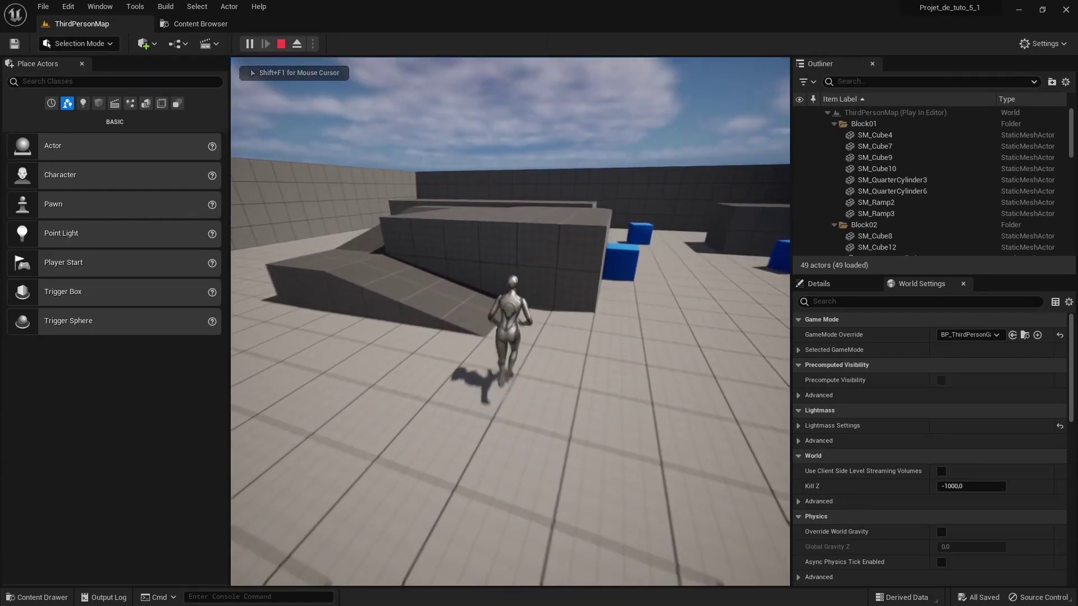
key("w")
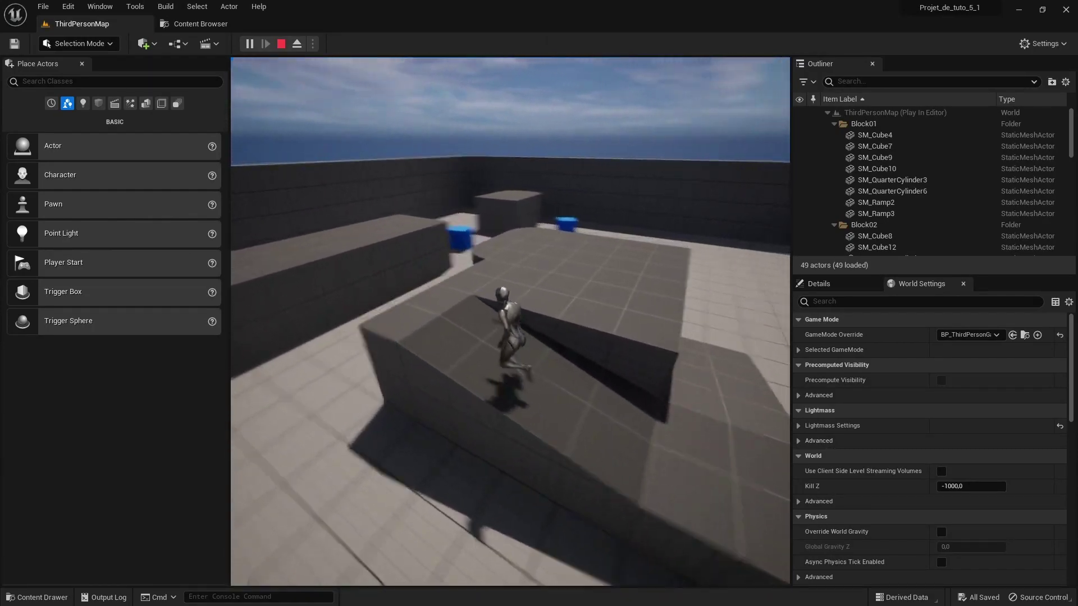
key("w")
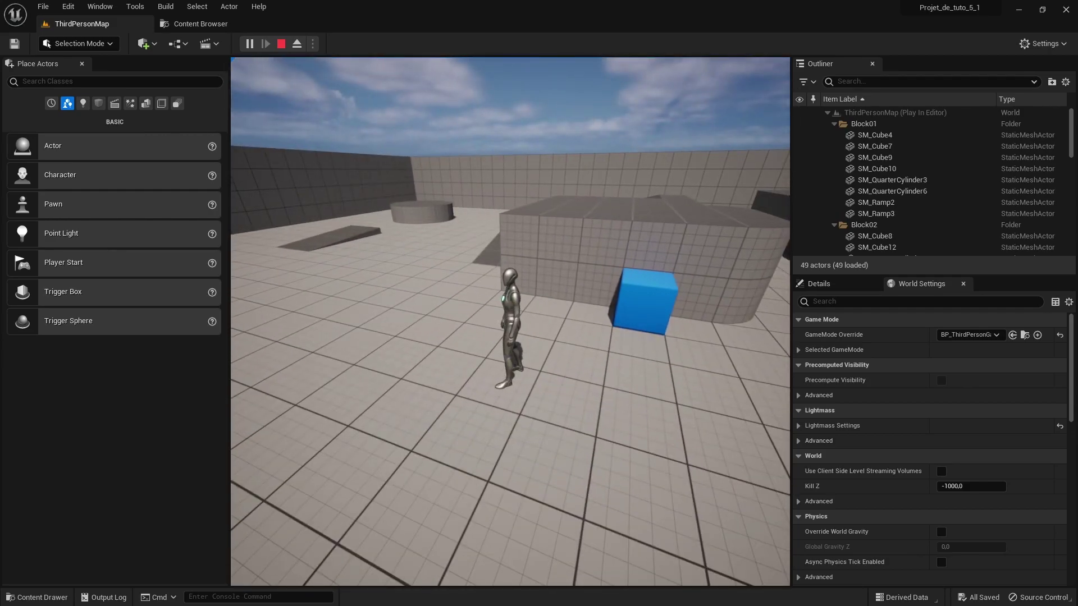
key("Escape")
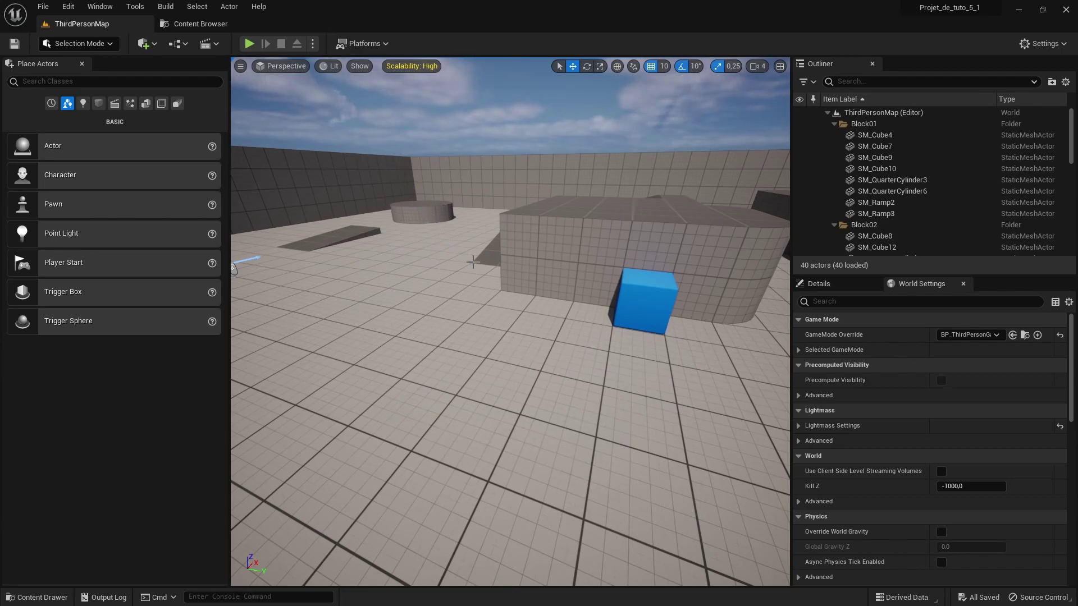
Step: Open BP_ThirdPersonCharacter from the Content Browser's ThirdPerson > Blueprints folder
left_click(201, 24)
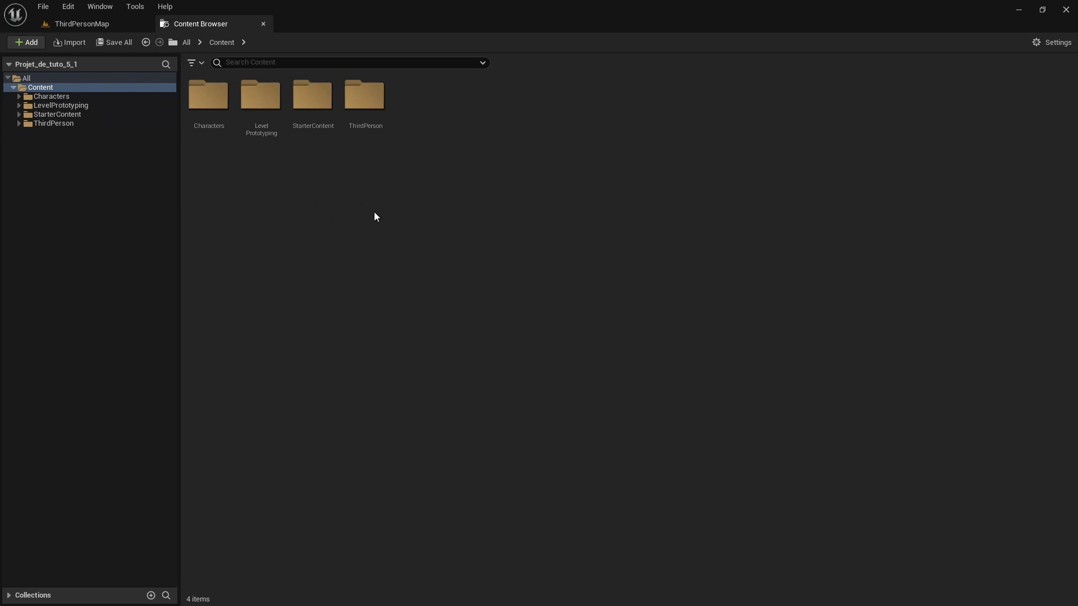
double_click(370, 125)
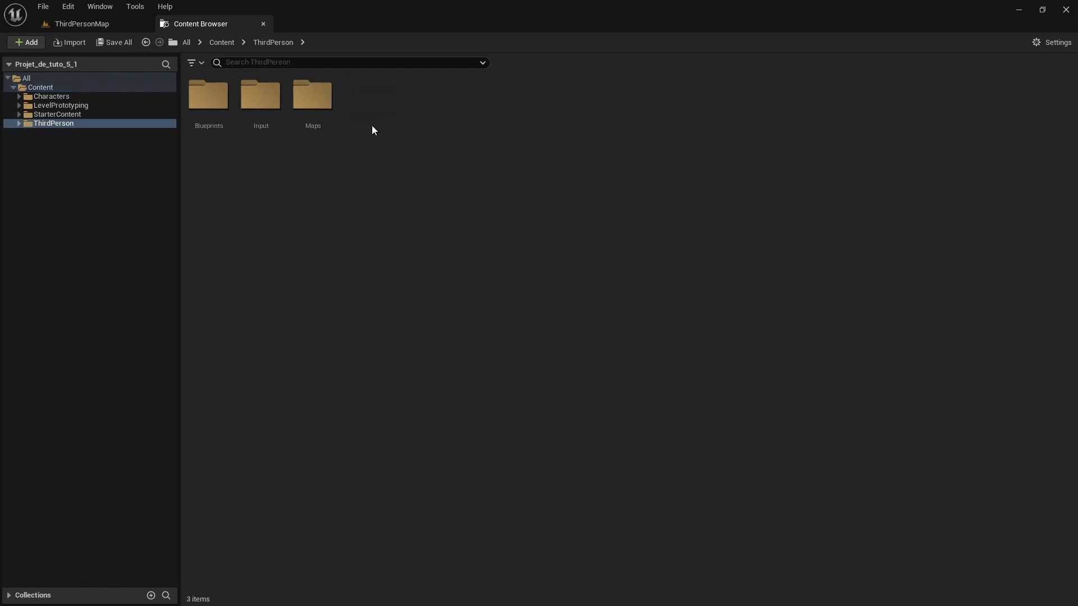
double_click(219, 98)
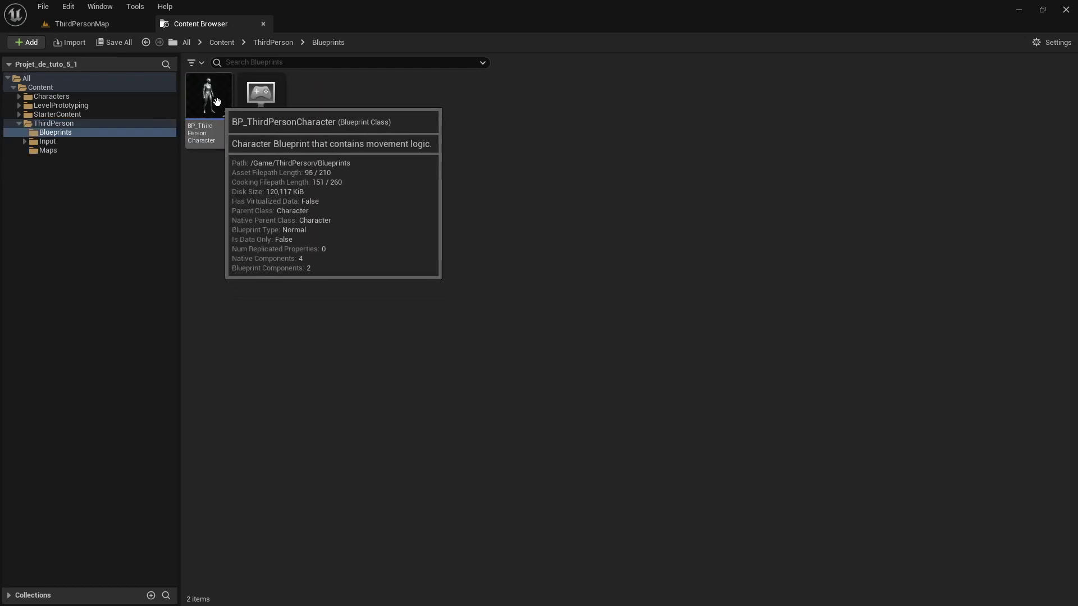
double_click(218, 101)
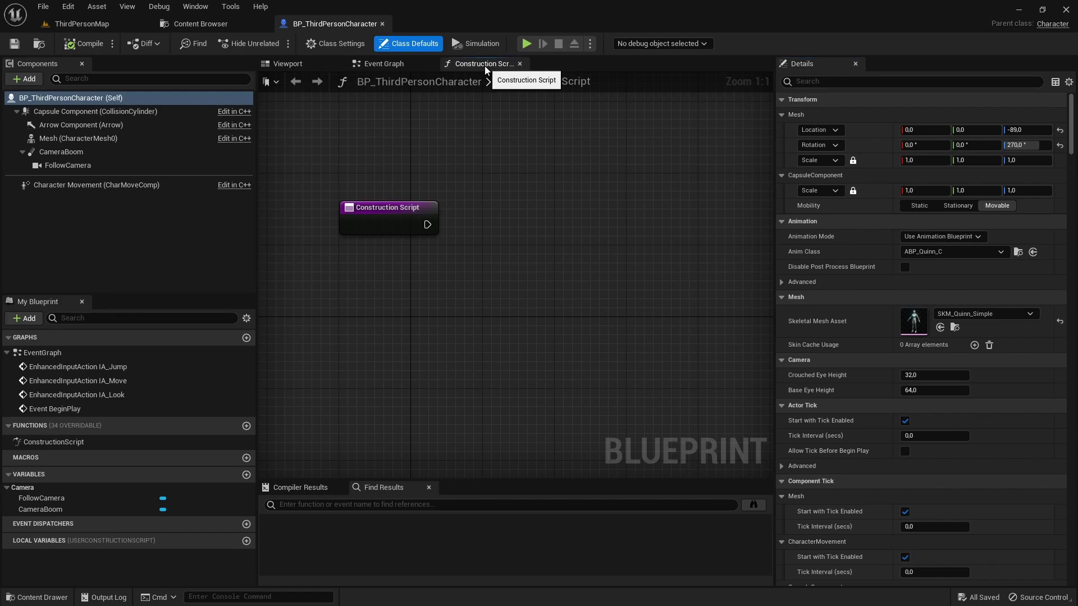
Step: Move the Construction Script tab beside Viewport, inspect the Event Graph's input mapping, then return to Viewport
left_click_drag(484, 66, 386, 66)
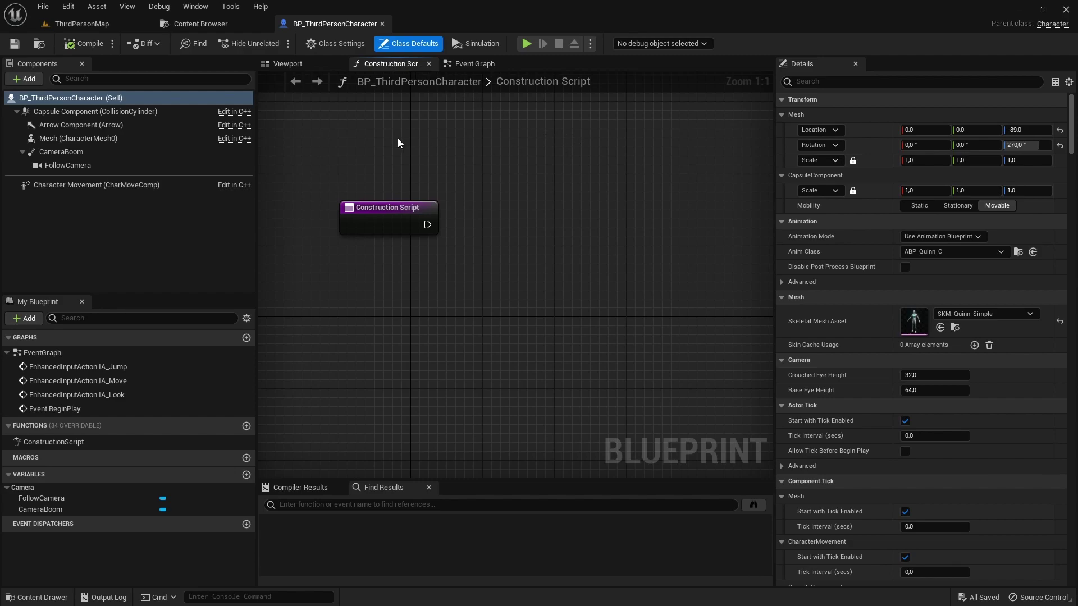
left_click(298, 65)
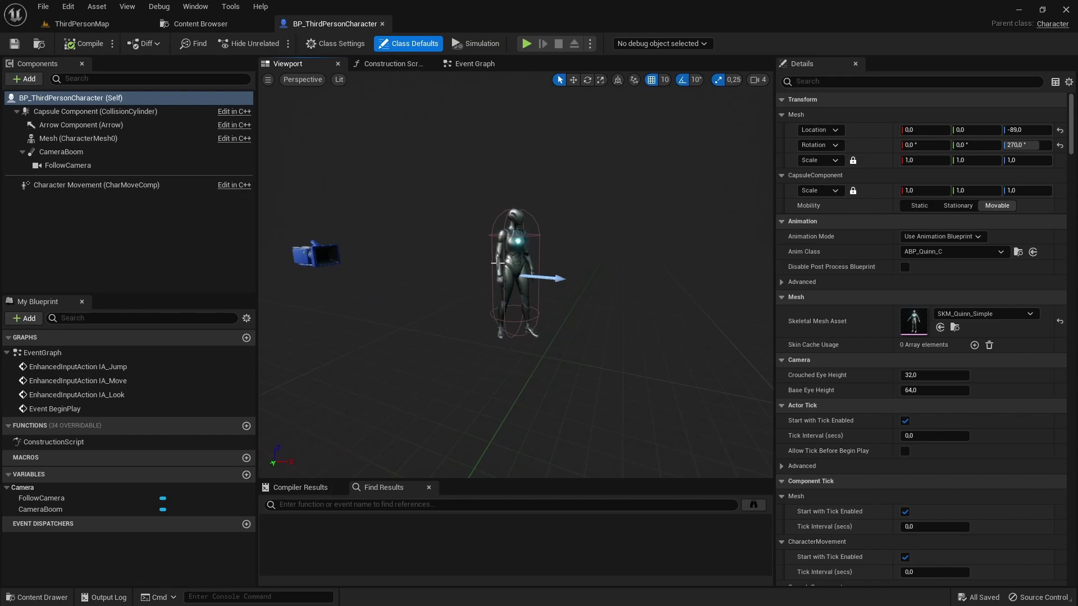
left_click(469, 64)
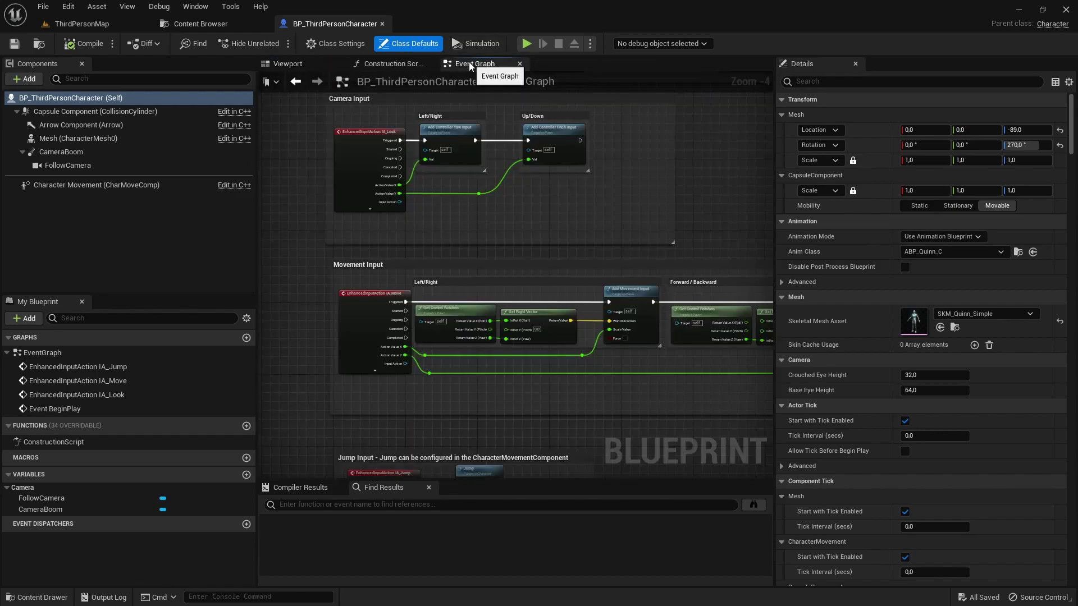
mouse_move(710, 273)
right_mouse_down()
mouse_move(666, 449)
mouse_move(596, 351)
mouse_move(672, 352)
right_mouse_up()
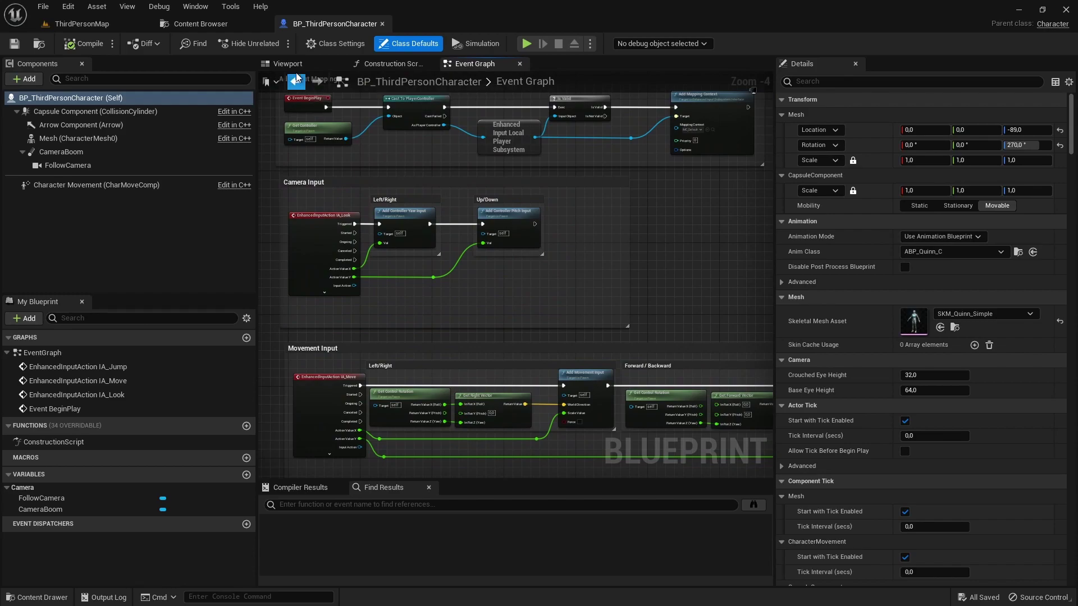
left_click(296, 68)
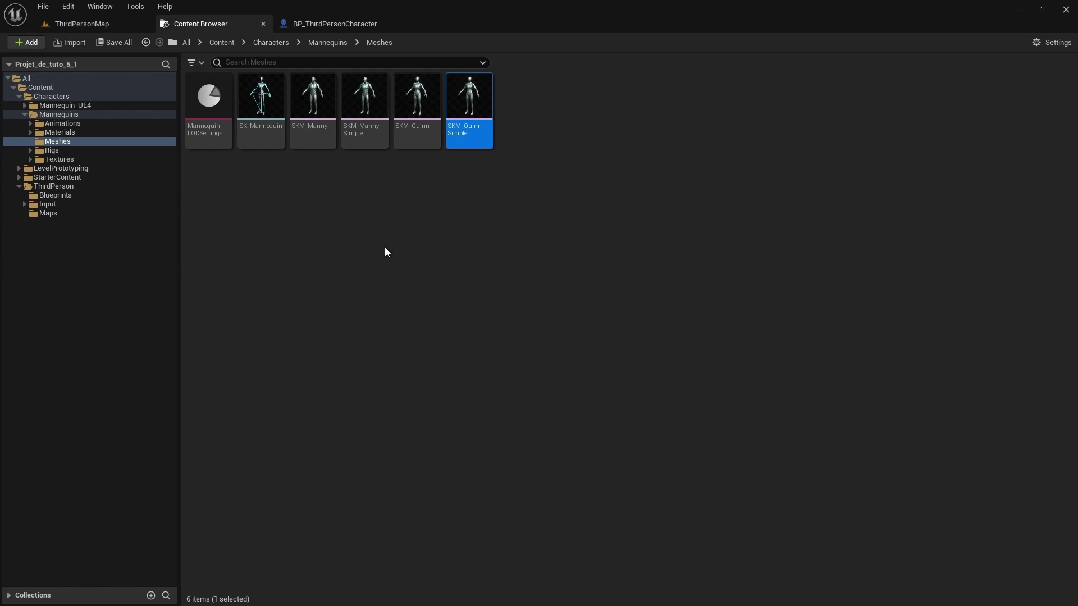
Step: Open SKM_Manny_Simple in its mesh editor, dock its tab, and return to BP_ThirdPersonCharacter
left_click(367, 102)
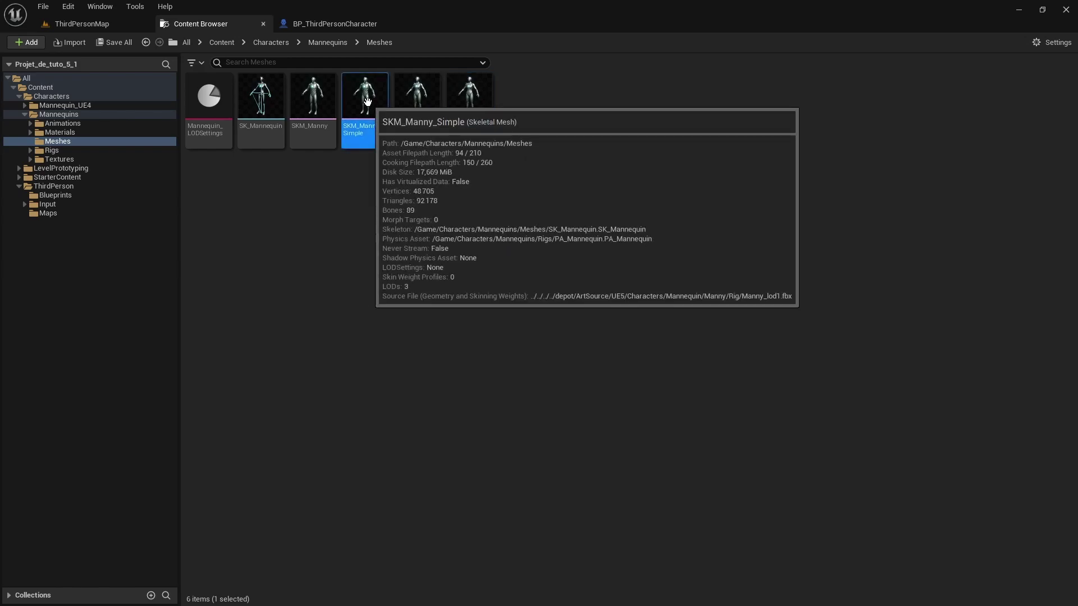
double_click(367, 101)
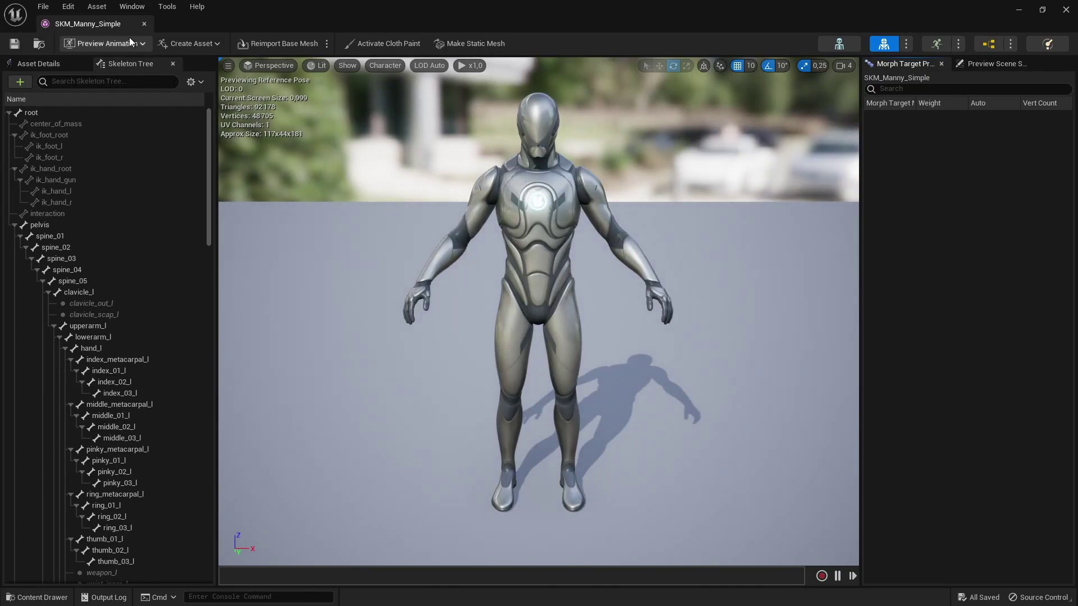
mouse_move(103, 22)
left_mouse_down()
mouse_move(368, 89)
mouse_move(444, 26)
left_mouse_up()
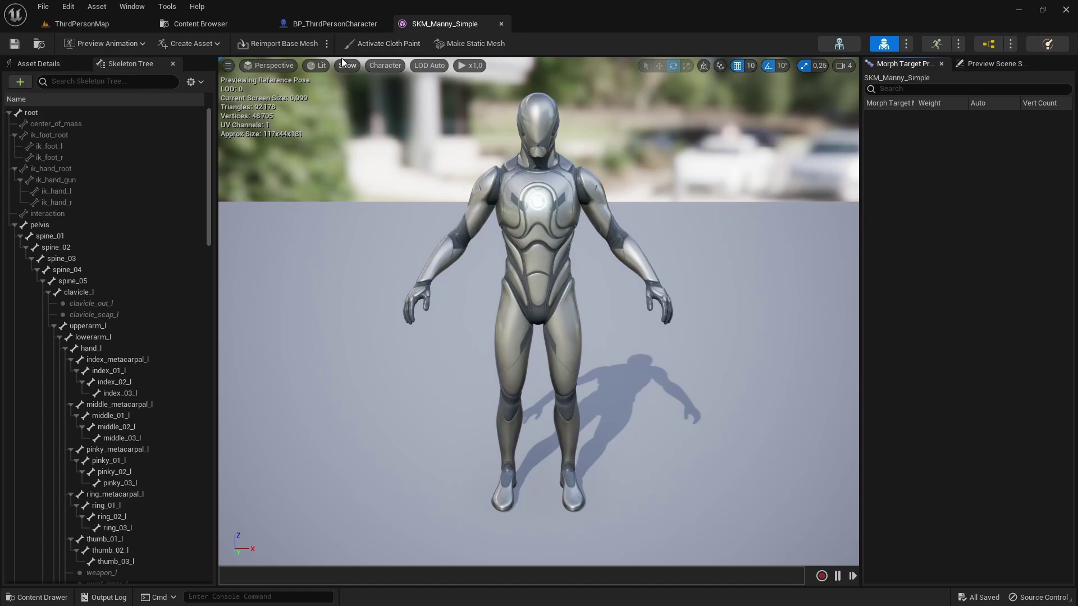
left_click(338, 22)
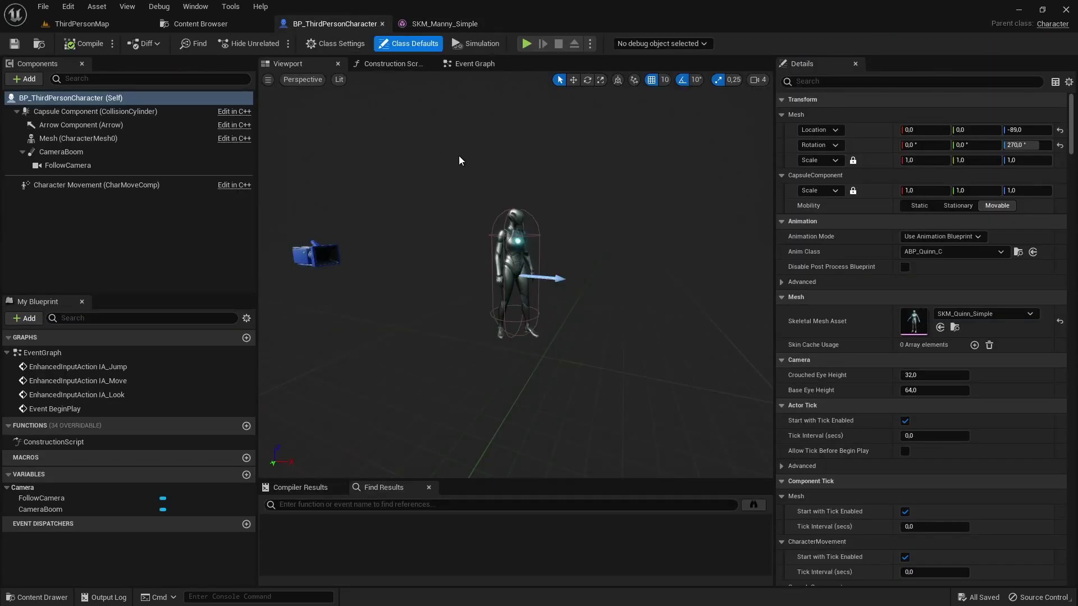
Step: Switch between the character's Viewport and Construction Script, finishing on the Construction Script graph
left_click(402, 62)
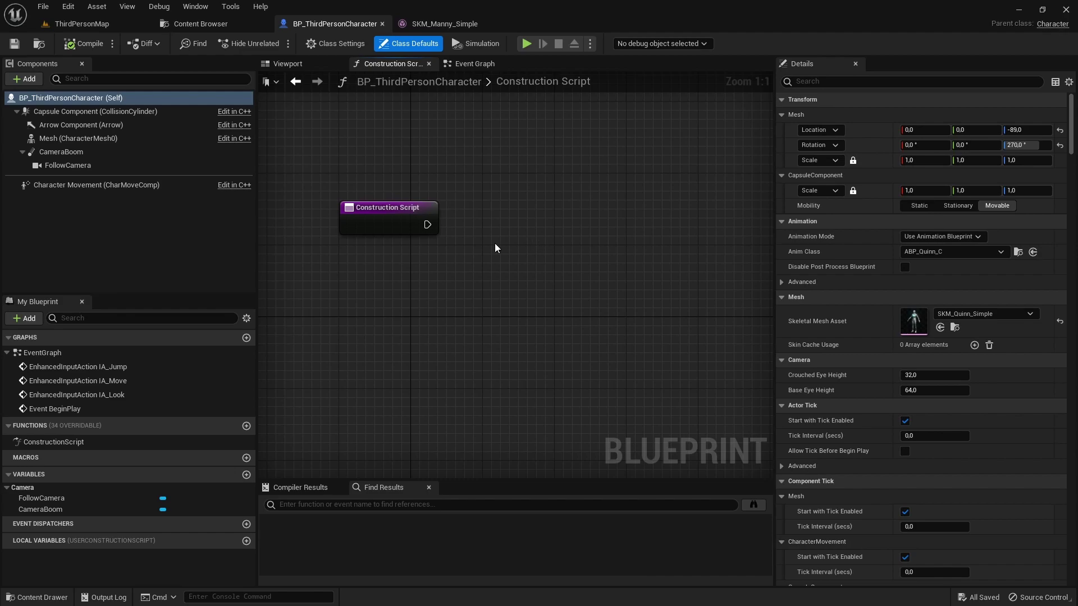
left_click(301, 61)
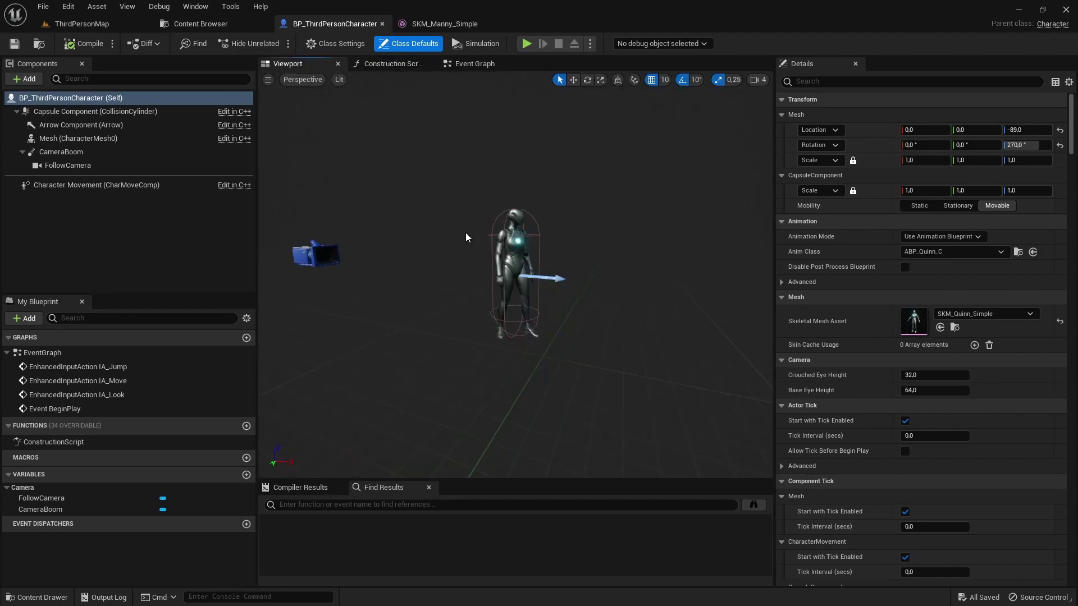
left_click(392, 66)
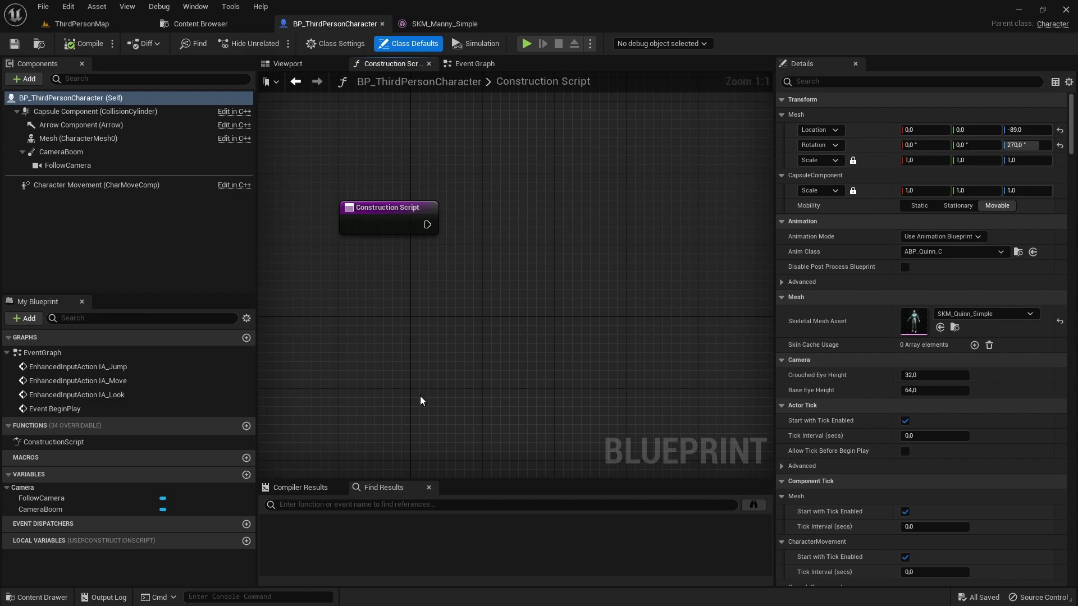
left_click(312, 64)
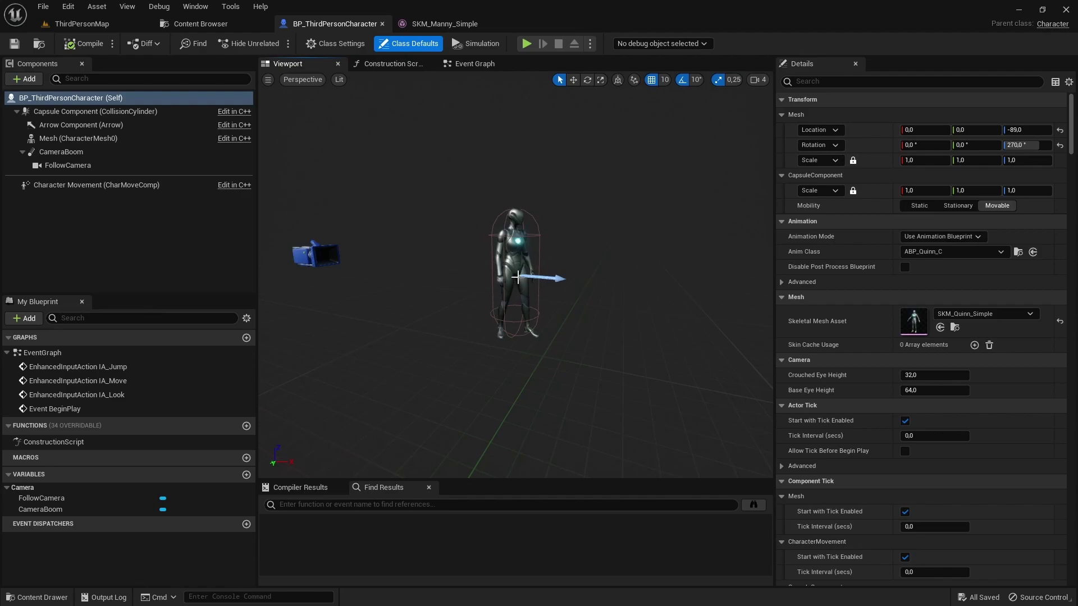
left_click(394, 70)
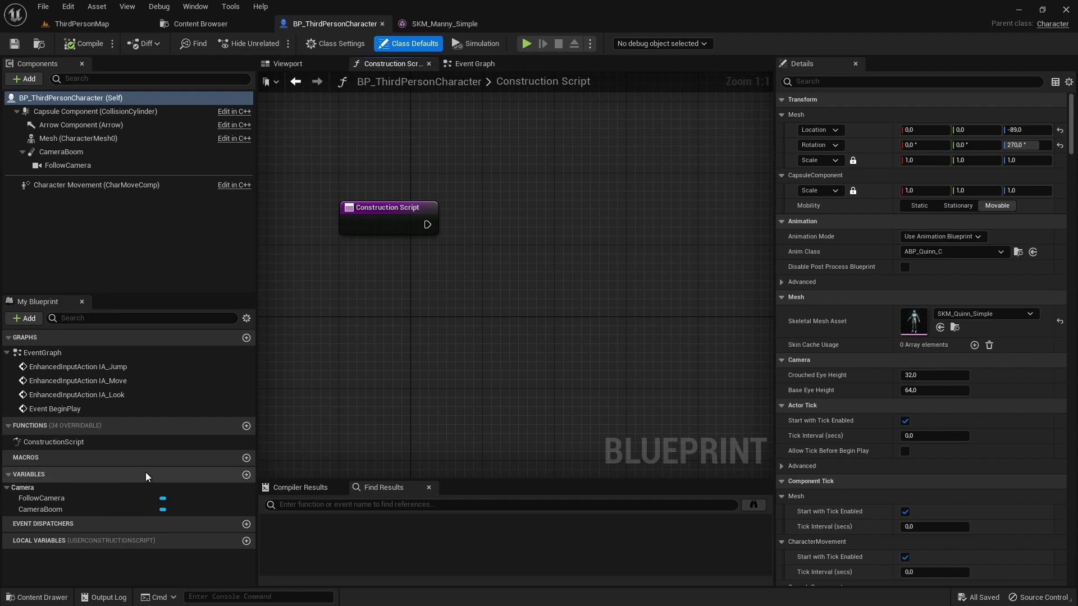
Step: Add a Boolean variable named 'Man / Woman ?', compile, and leave its default unchecked
left_click(247, 477)
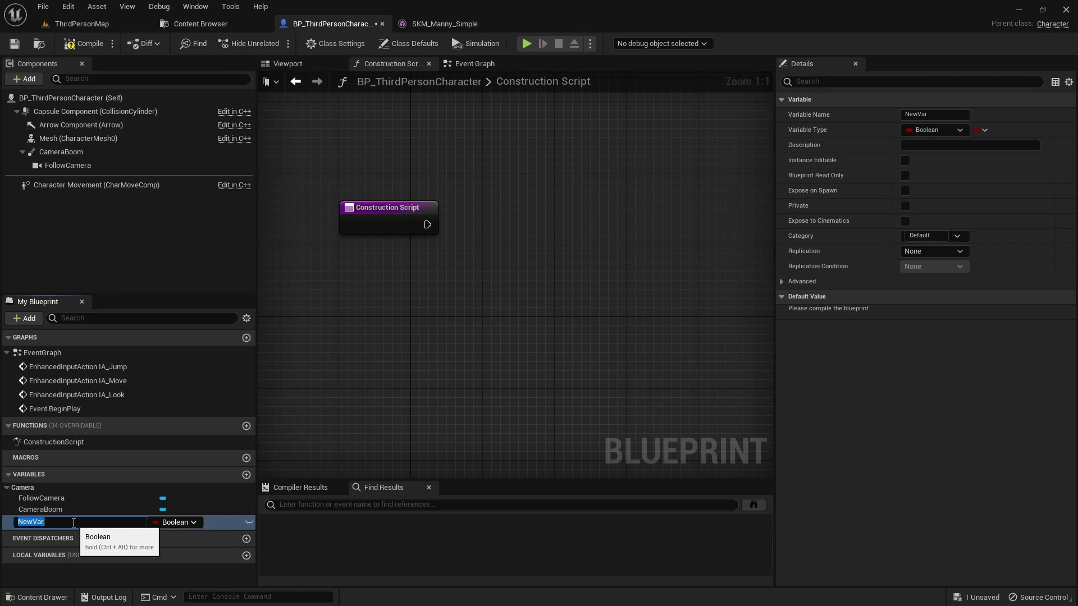
type("M")
key("Return")
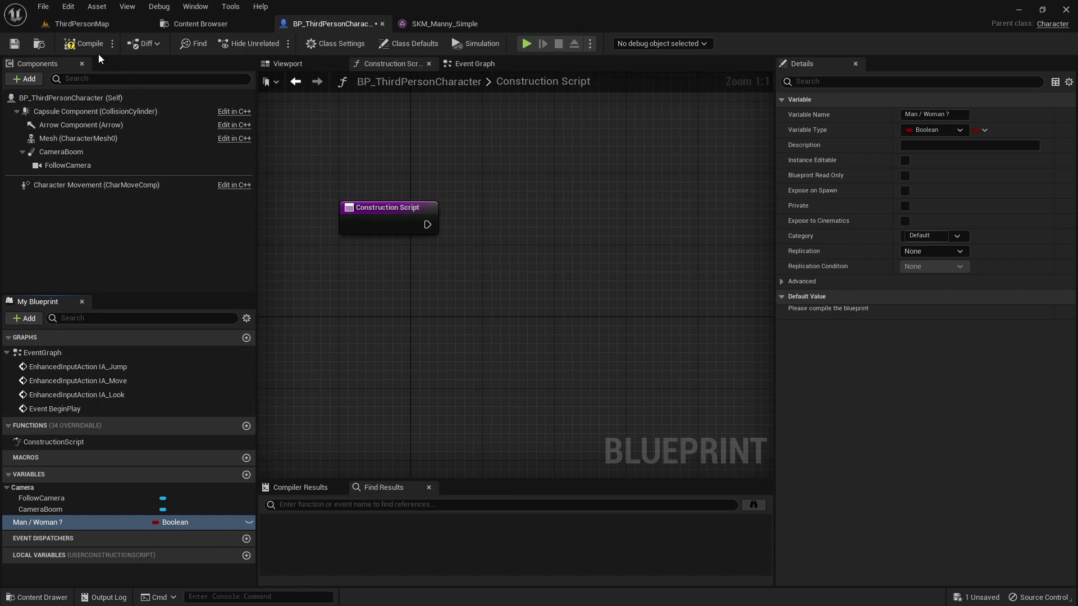
left_click(83, 45)
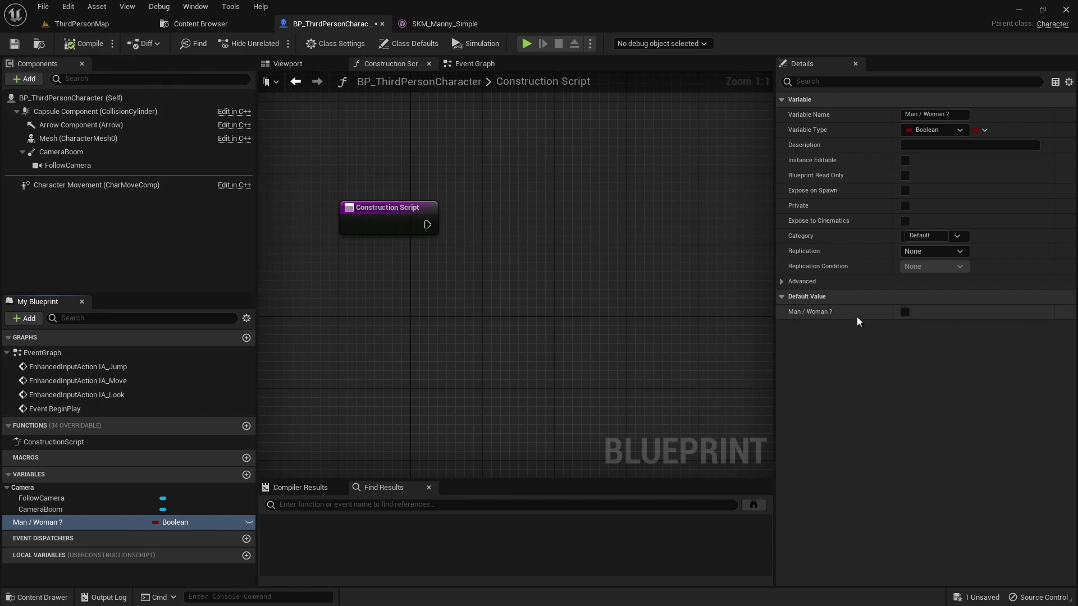
left_click(905, 312)
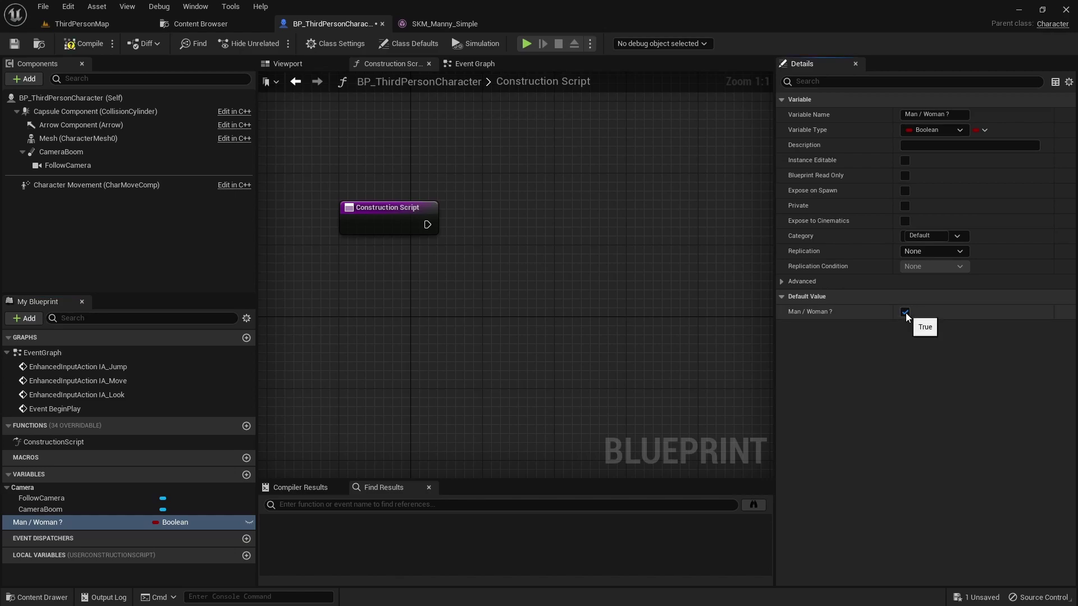
left_click(905, 312)
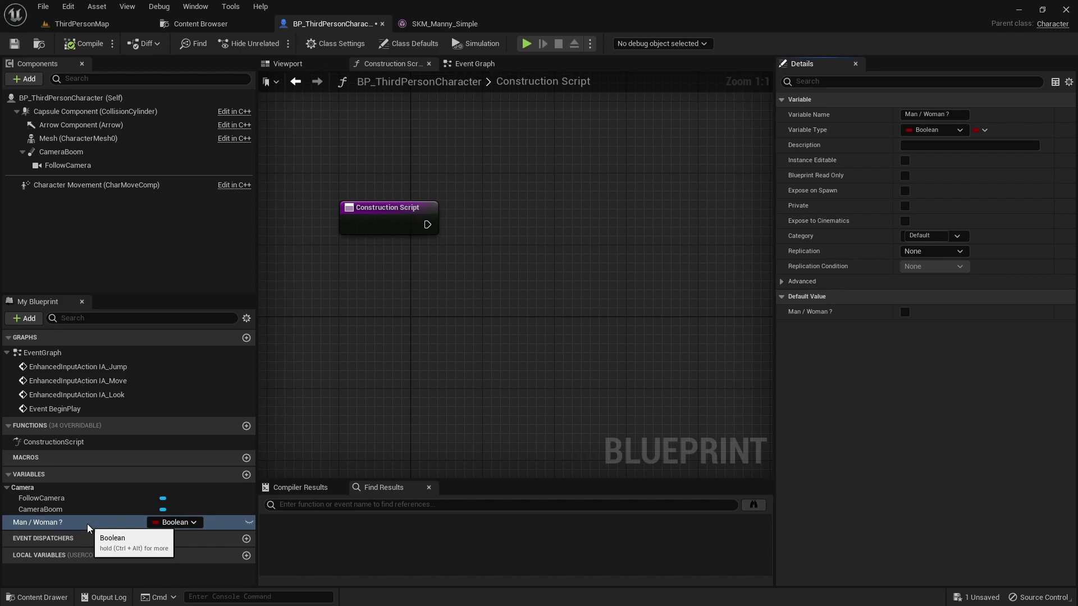
Step: Place a Man / Woman ? getter and feed it into a new Branch node's Condition
left_click(88, 525)
left_click_drag(88, 528, 341, 296)
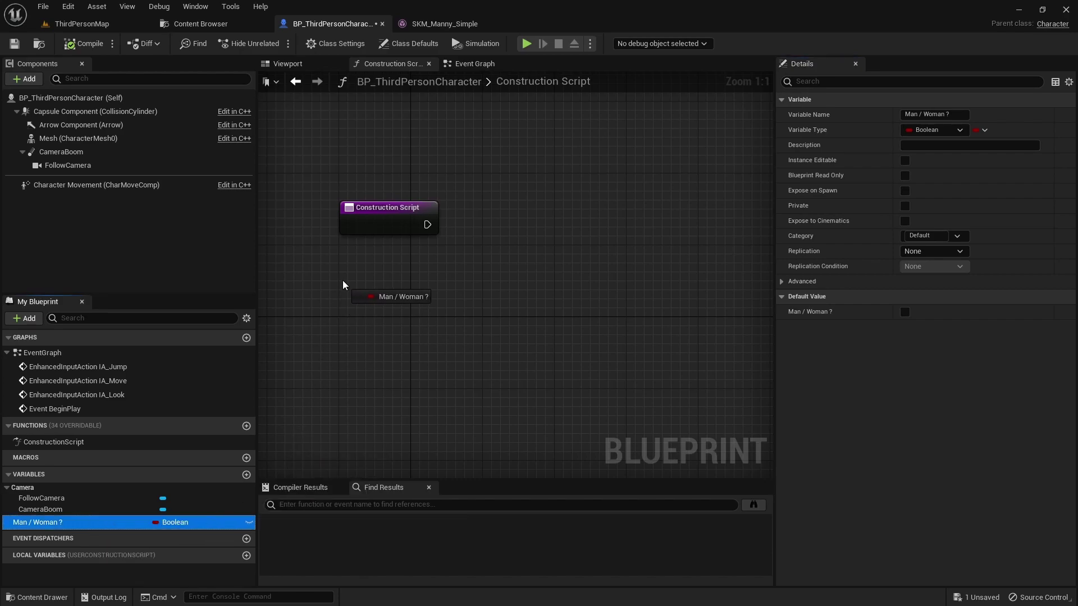
left_click_drag(340, 296, 344, 282)
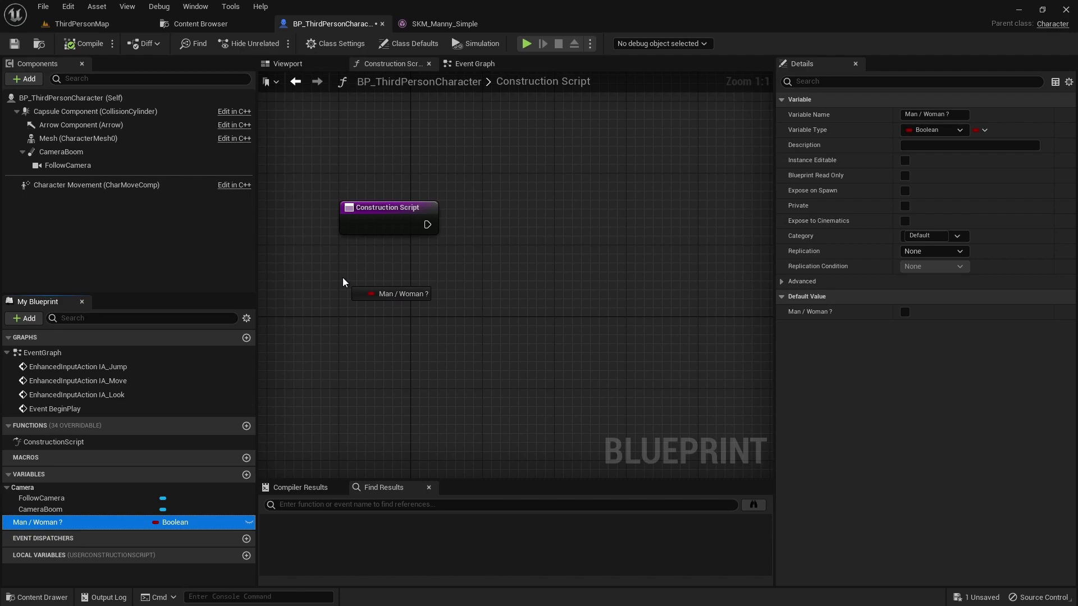
left_click_drag(344, 282, 344, 282)
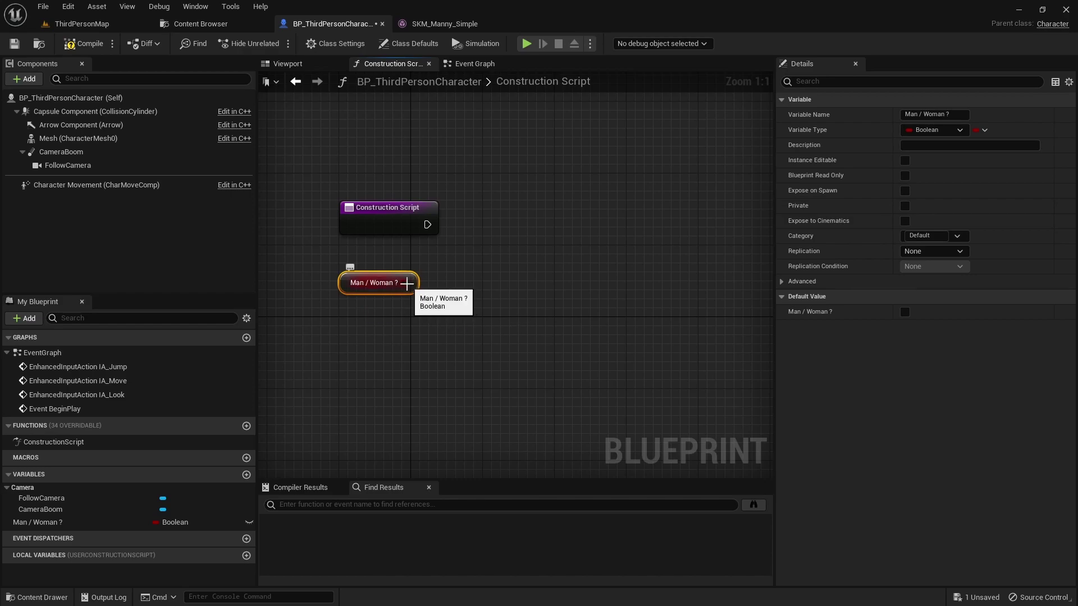
left_click_drag(407, 283, 412, 289)
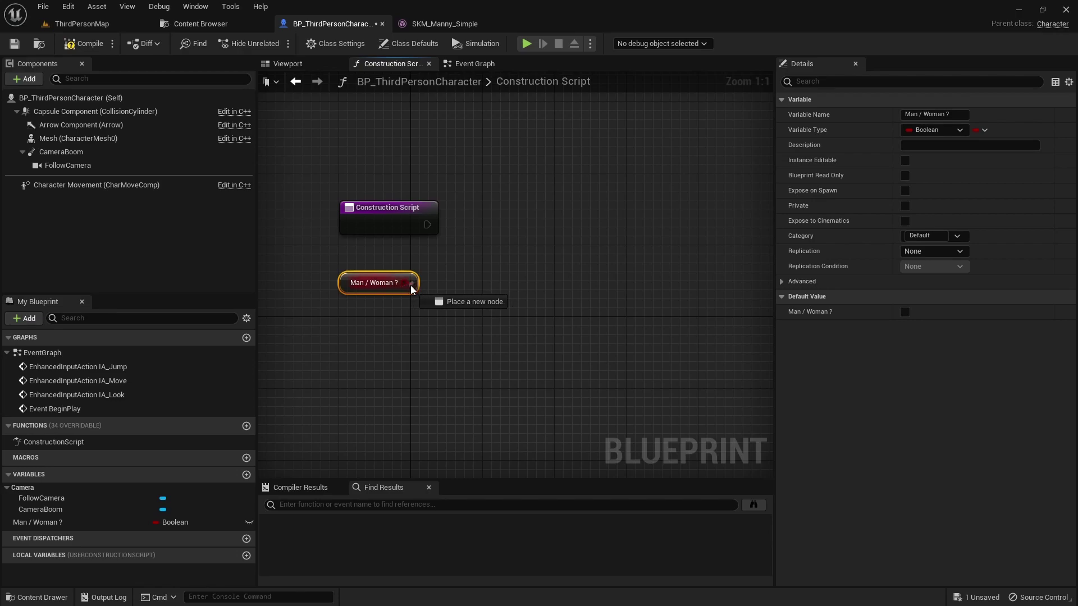
left_click_drag(412, 289, 508, 248)
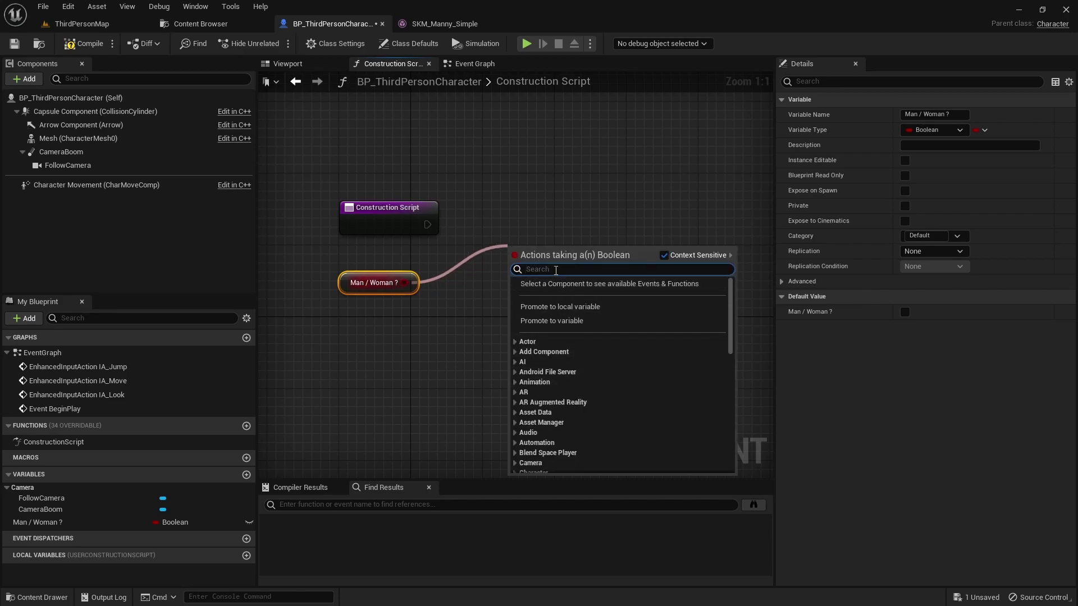
type("br")
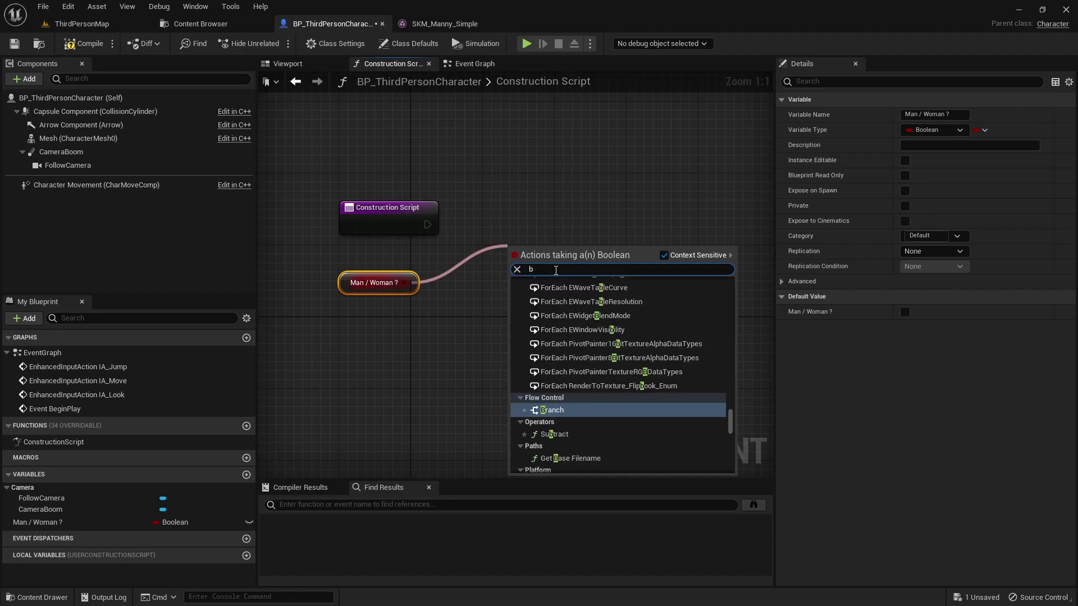
left_click(562, 380)
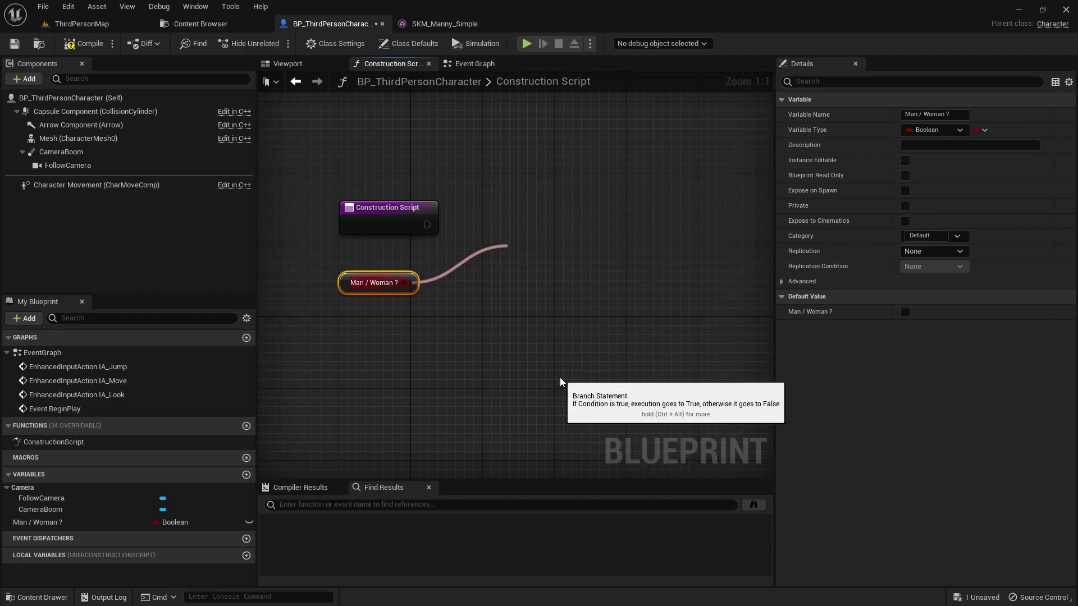
left_click_drag(540, 222, 540, 219)
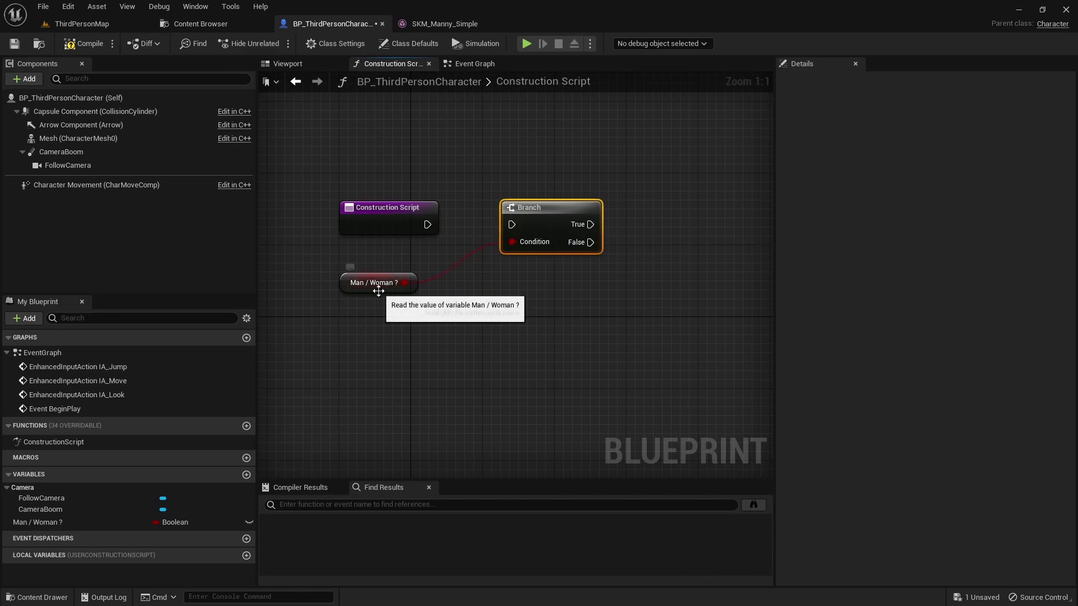
Step: Wire the Construction Script's execution output into the Branch node
left_click(376, 285)
left_click(553, 226)
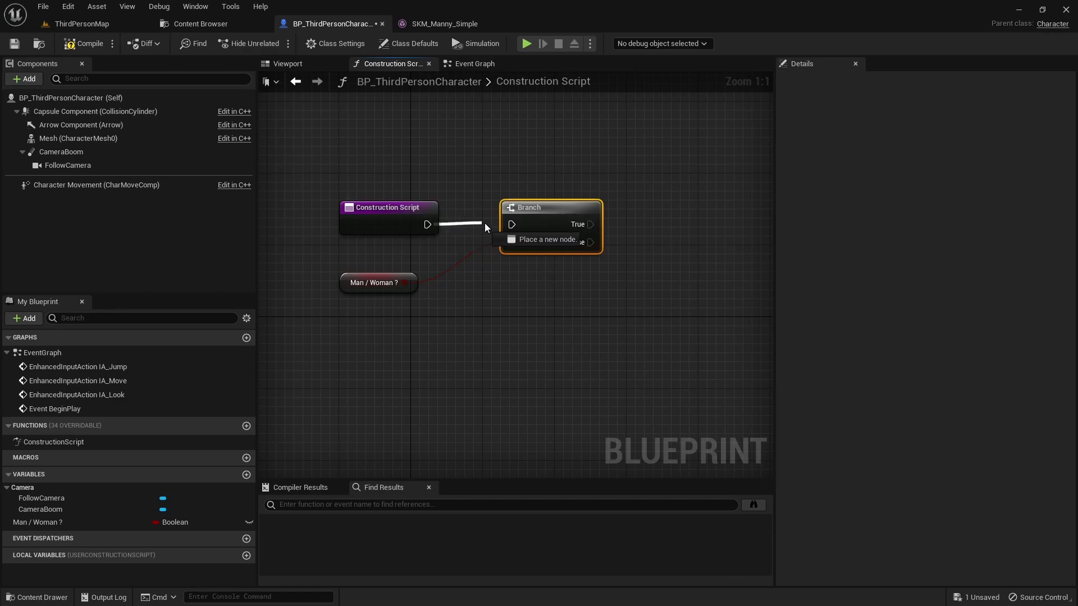
left_click_drag(428, 225, 512, 225)
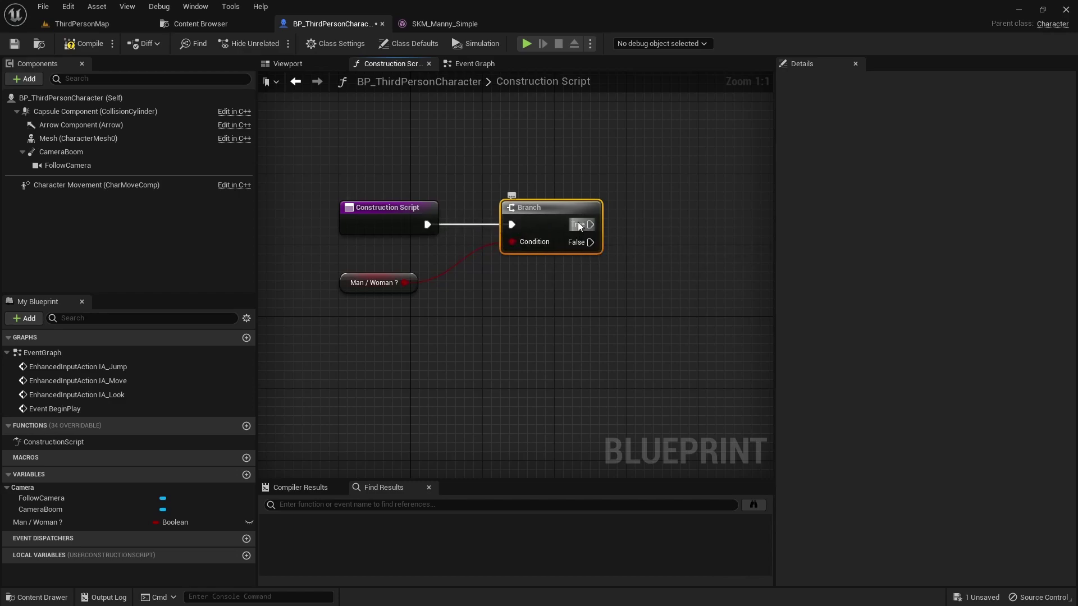
right_click_drag(565, 268, 534, 277)
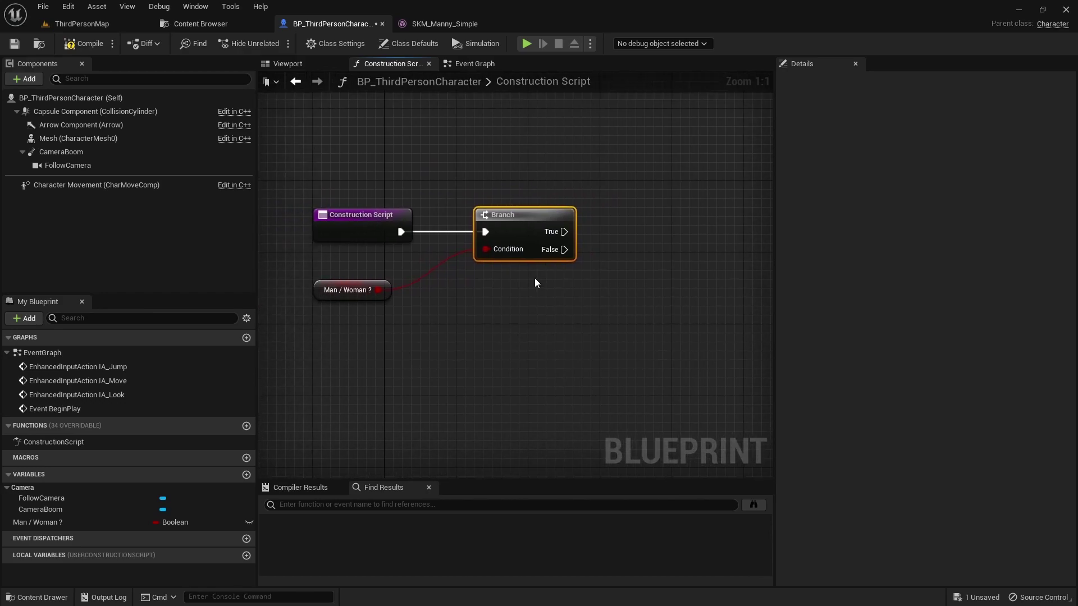
left_click(338, 294)
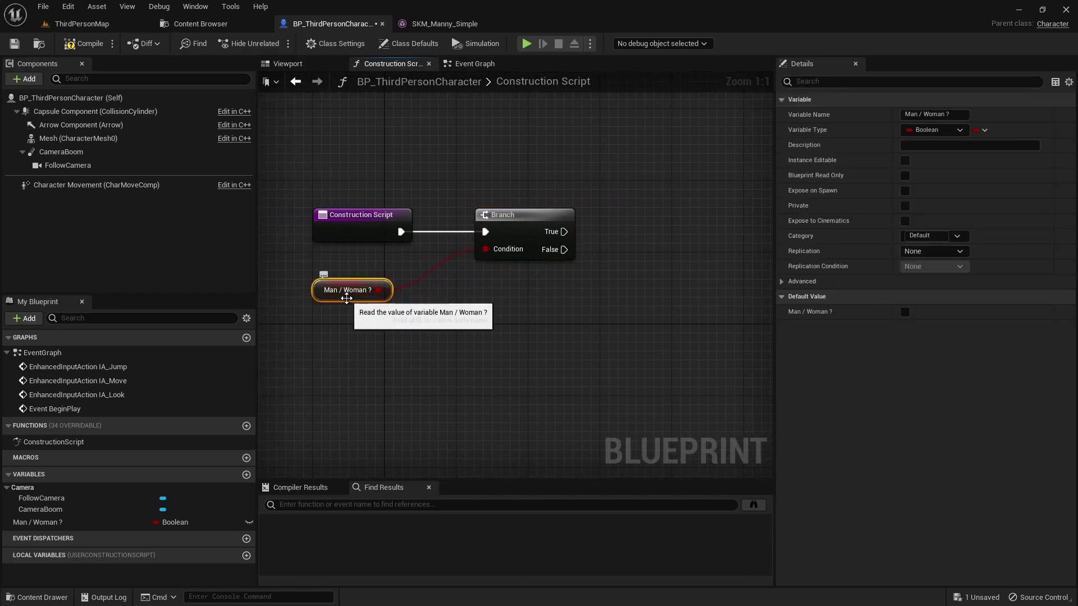
left_click(553, 235)
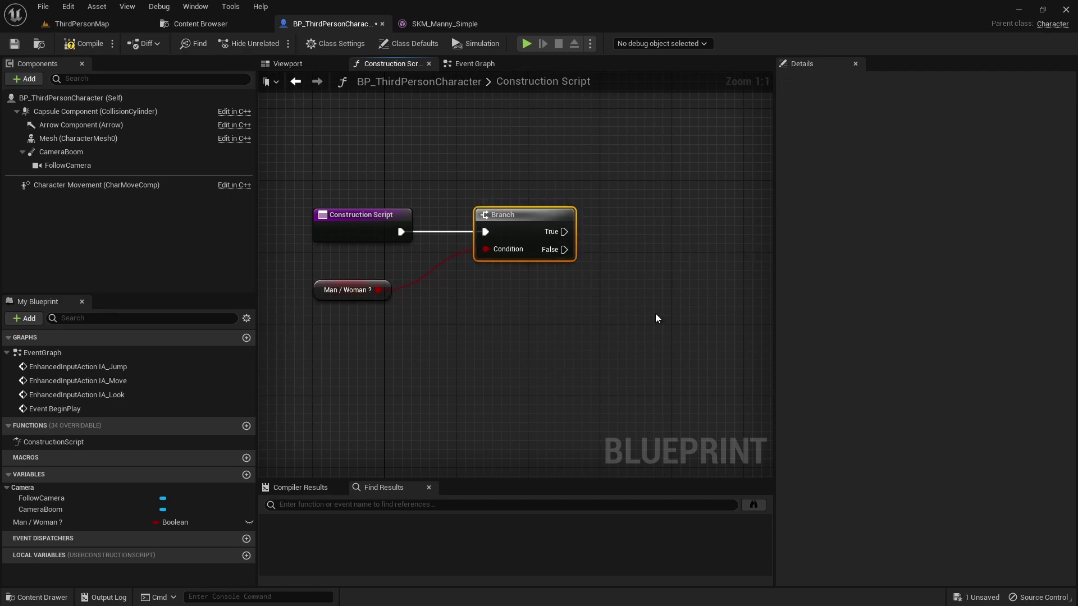
left_click(295, 65)
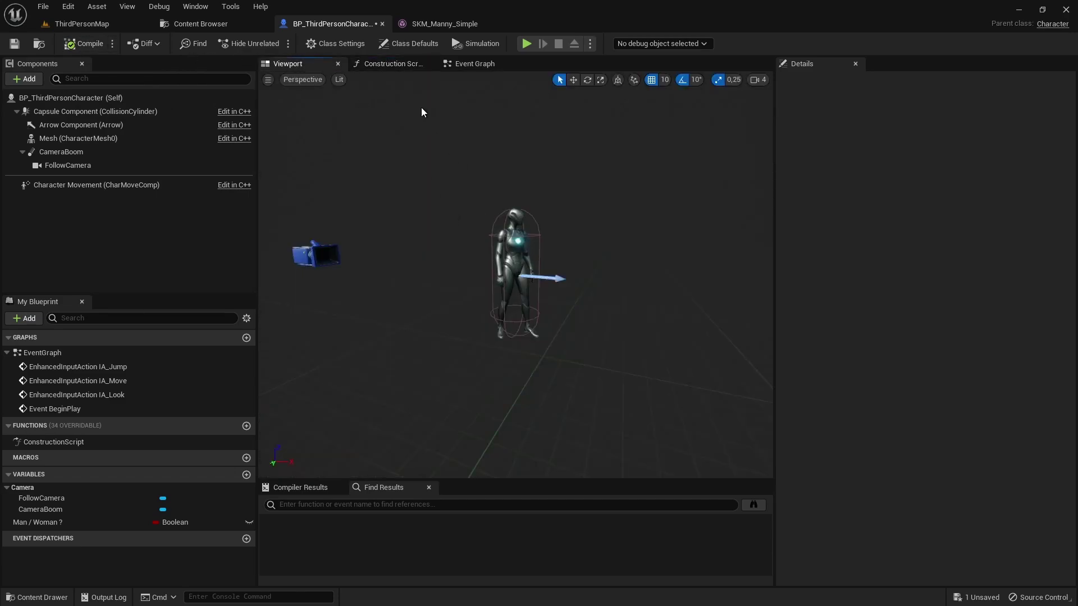
left_click(516, 260)
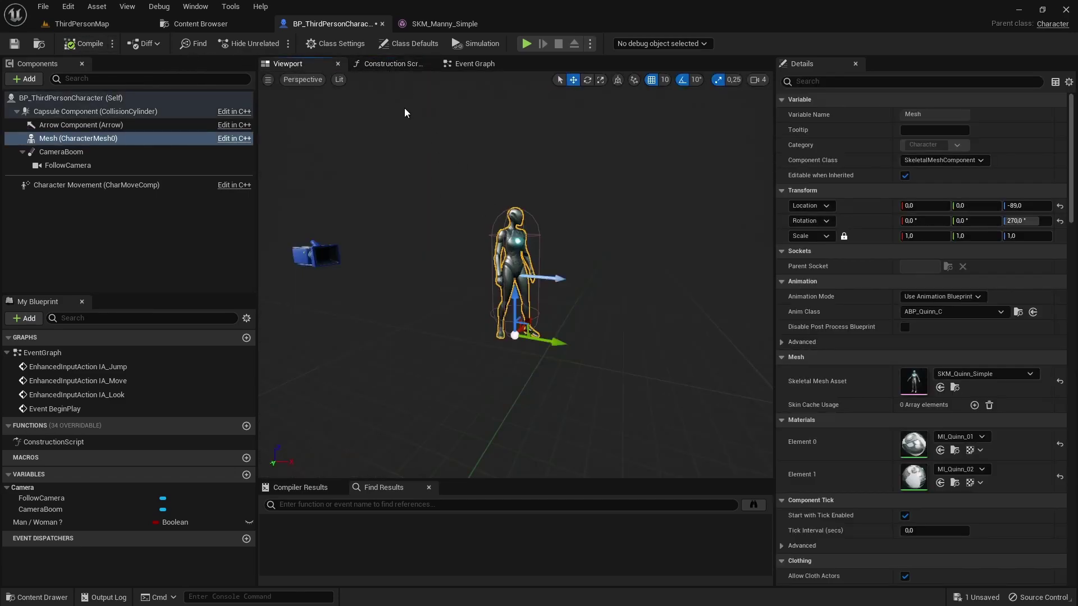
left_click(388, 63)
left_click(320, 299)
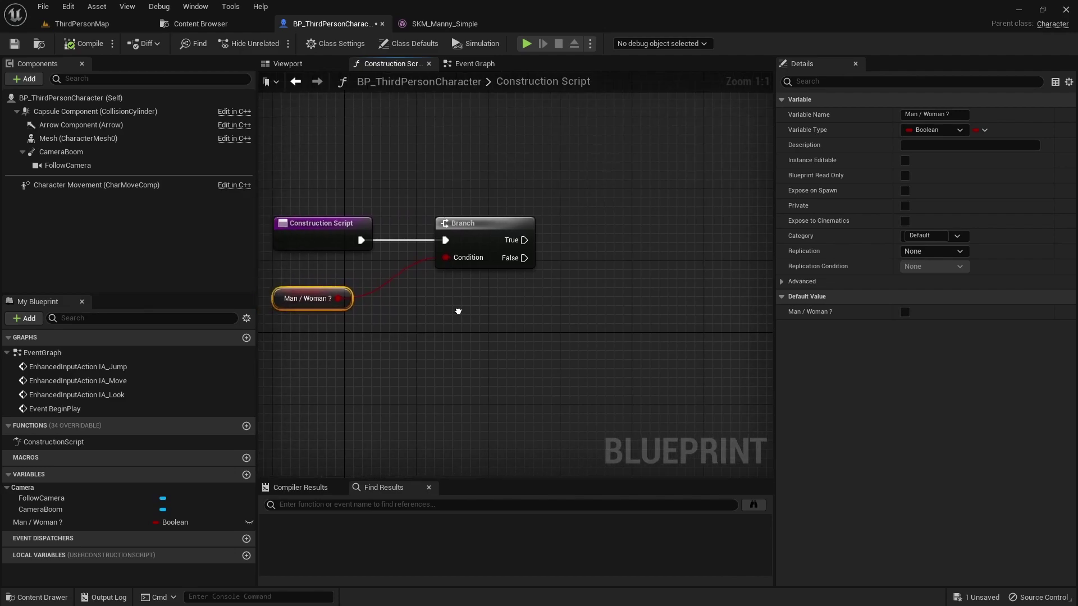
left_click(298, 65)
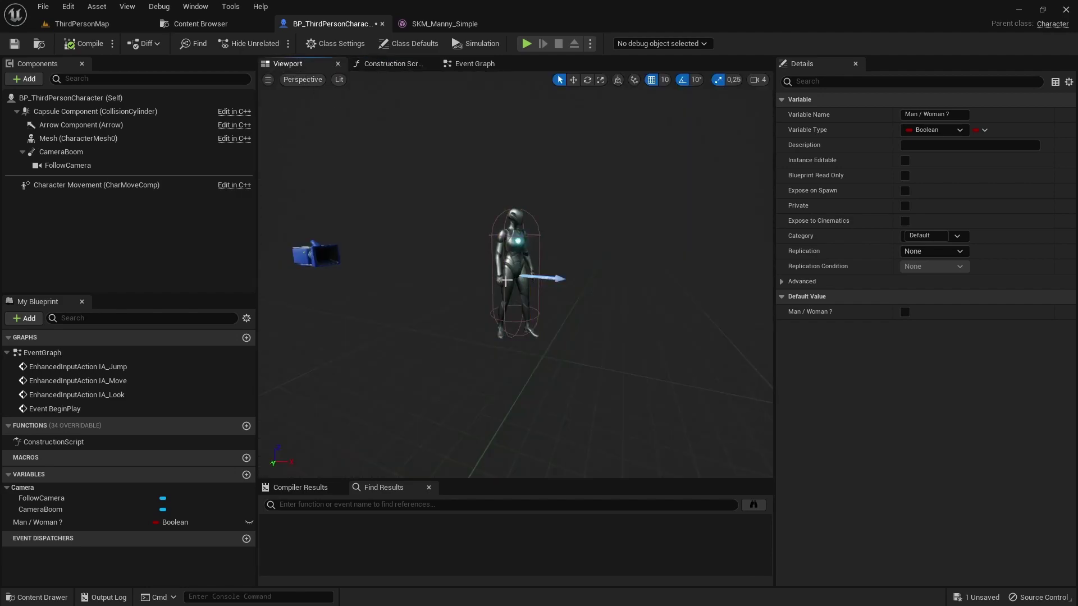
left_click(506, 277)
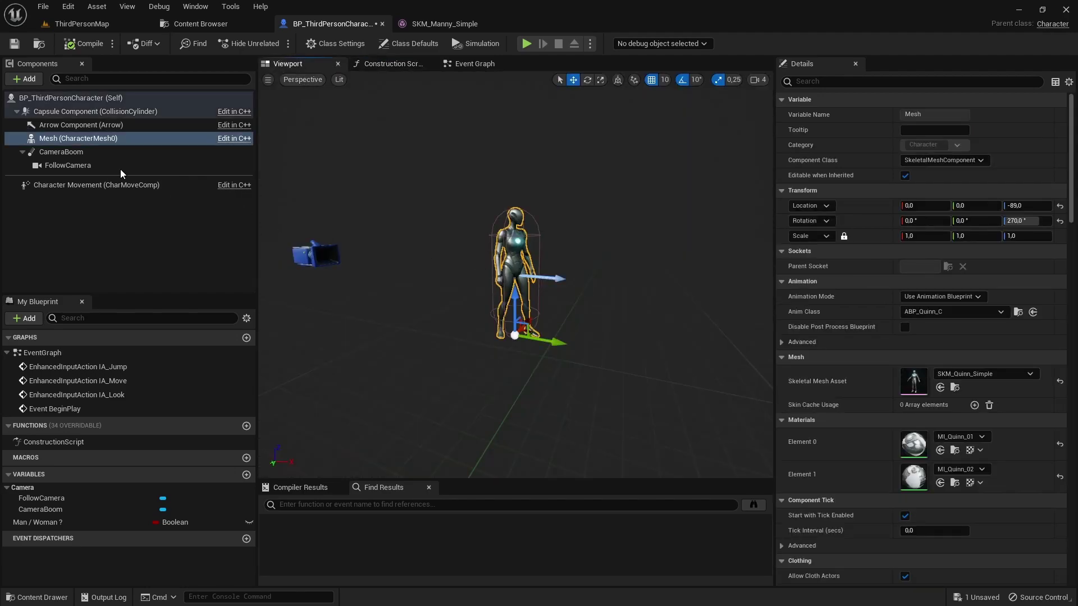
left_click(50, 140)
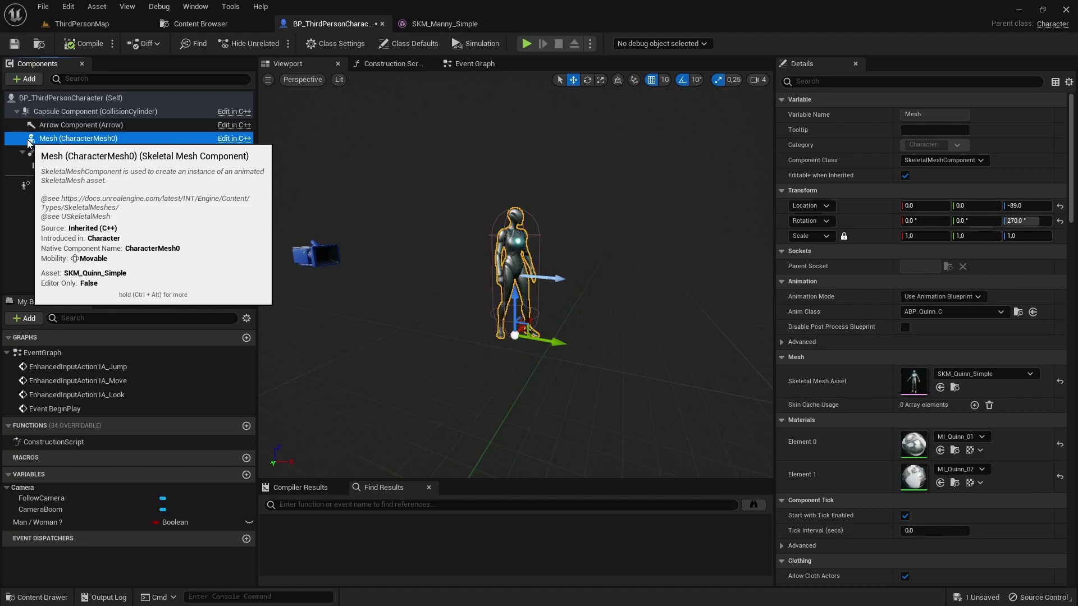
left_click(384, 66)
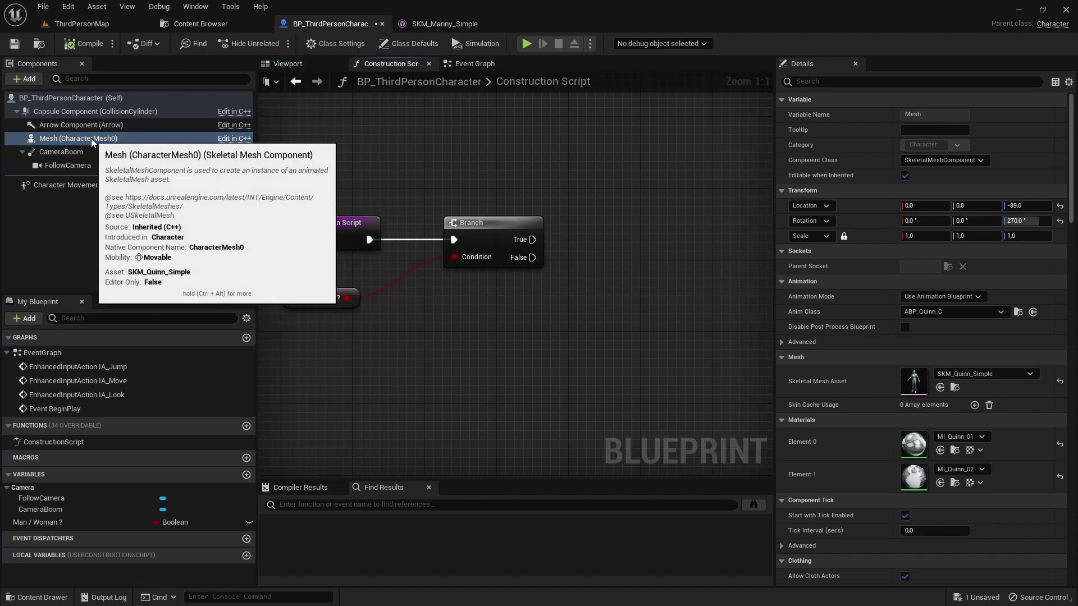
Step: Place a Mesh component getter node above the Branch
mouse_move(91, 139)
left_mouse_down()
mouse_move(292, 148)
mouse_move(450, 177)
left_mouse_up()
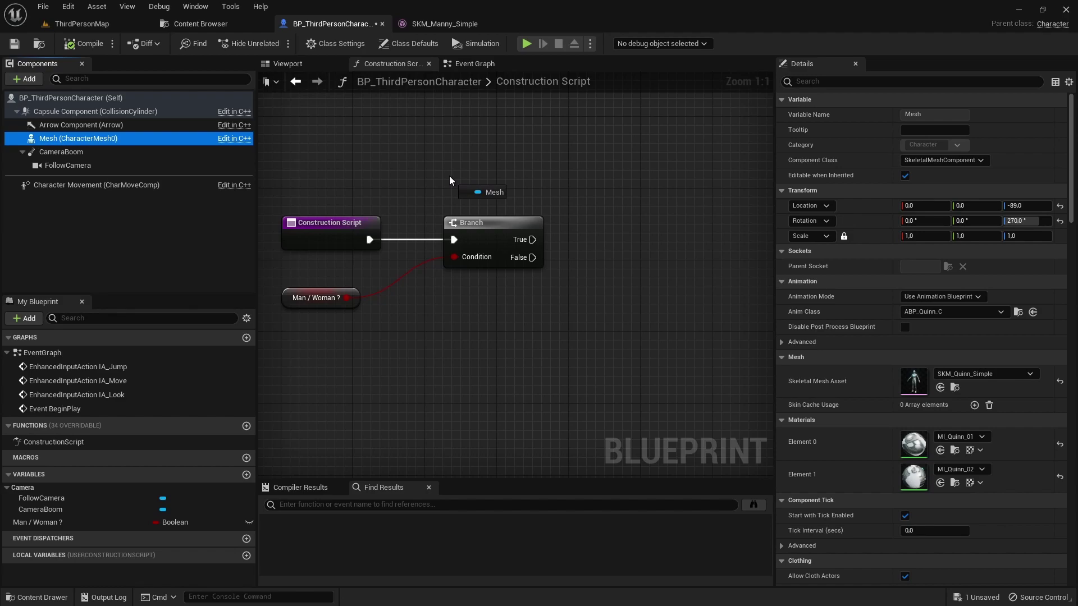
left_click_drag(449, 176, 449, 177)
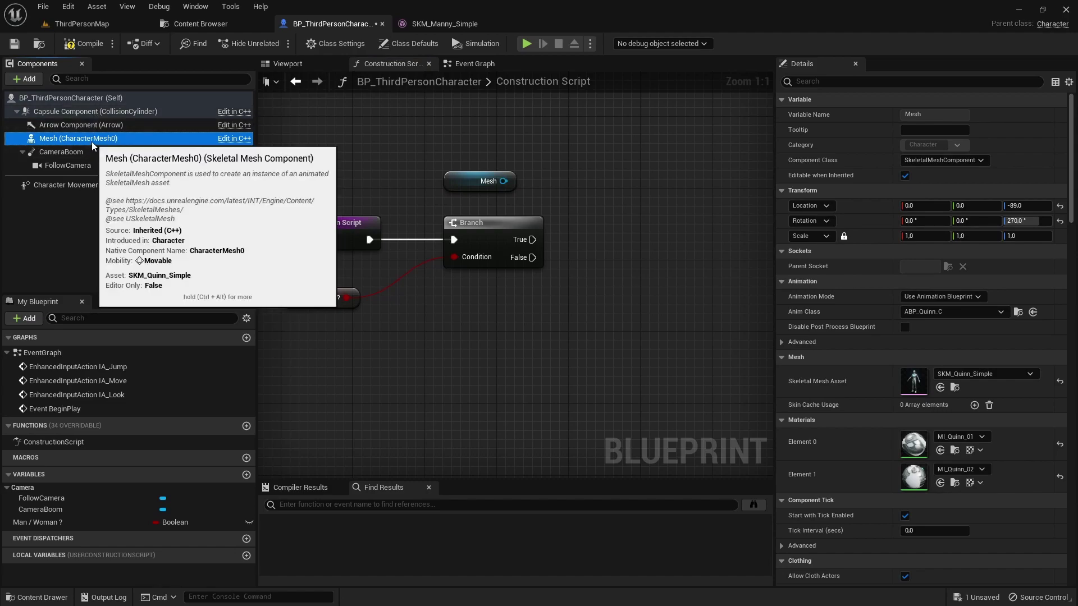
left_click_drag(448, 183, 447, 174)
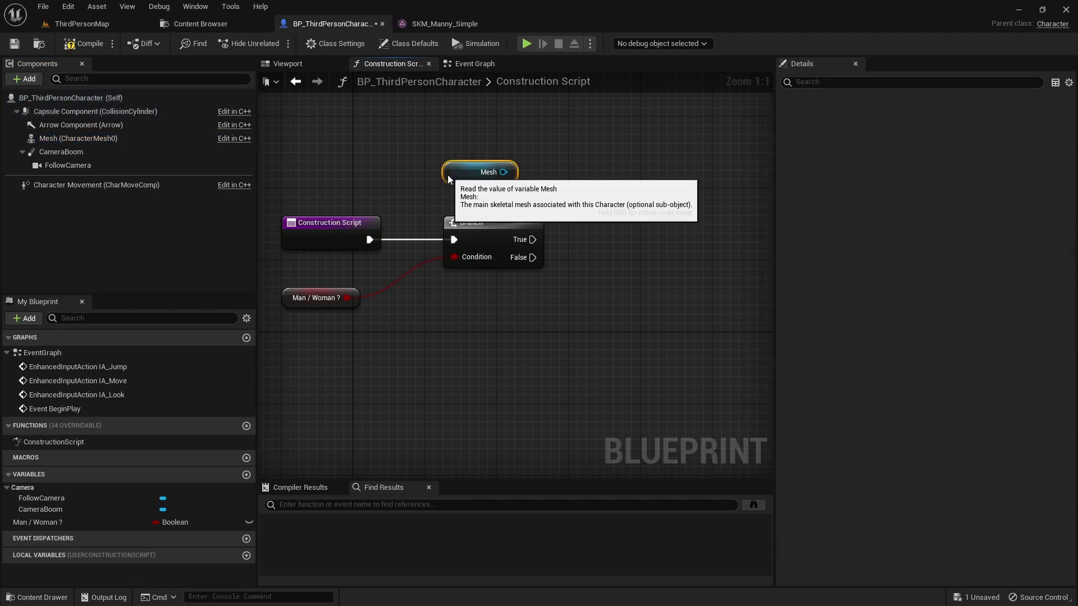
right_click_drag(445, 175, 383, 192)
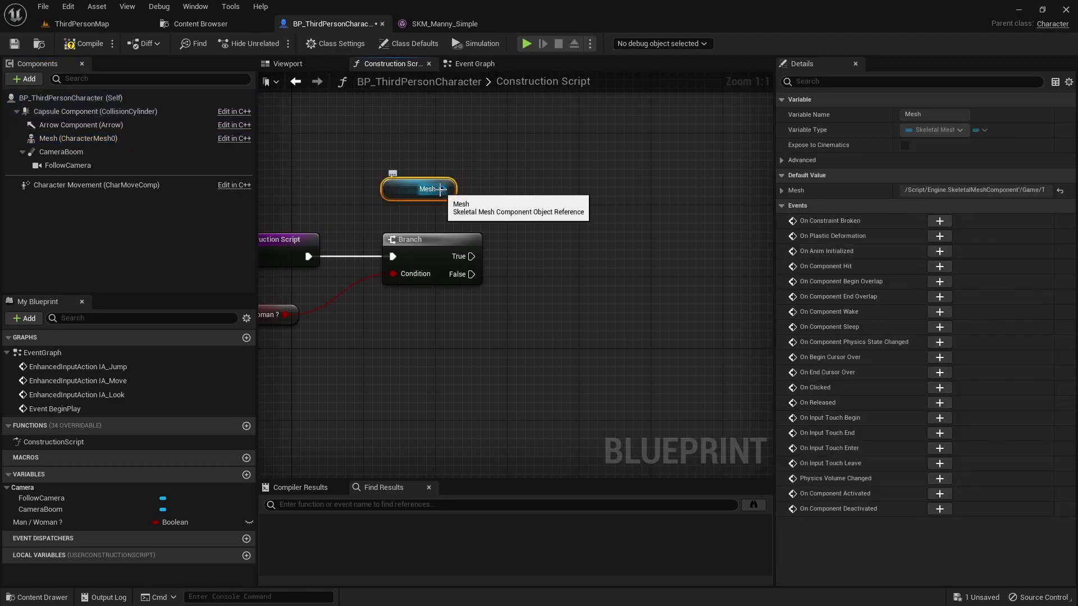
Step: Add a Set Skeletal Mesh Asset node targeting Mesh, run from the Branch's True output
left_click_drag(441, 190, 517, 188)
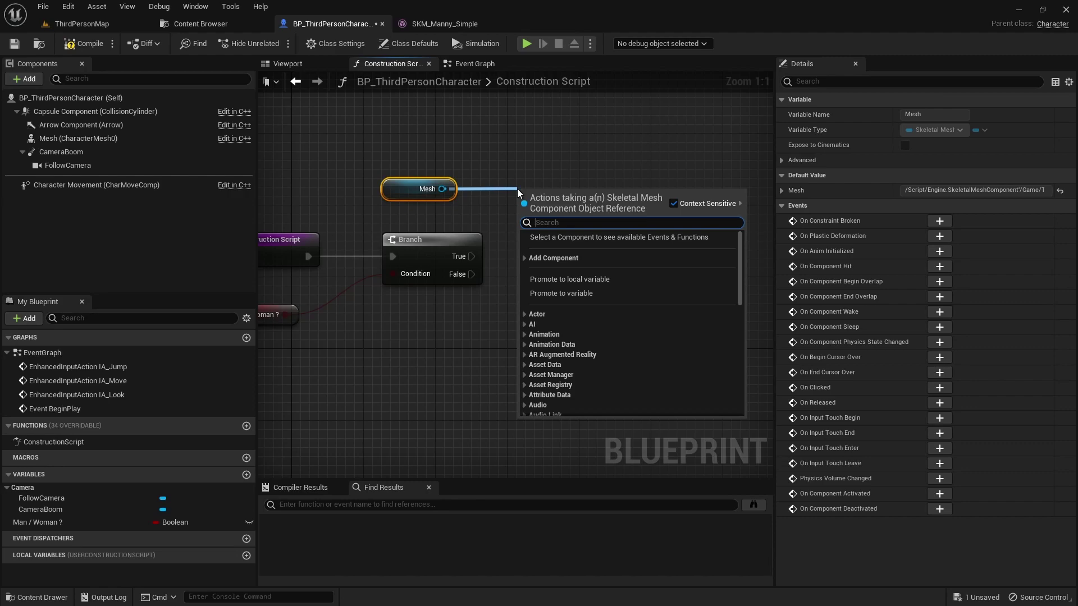
type("set")
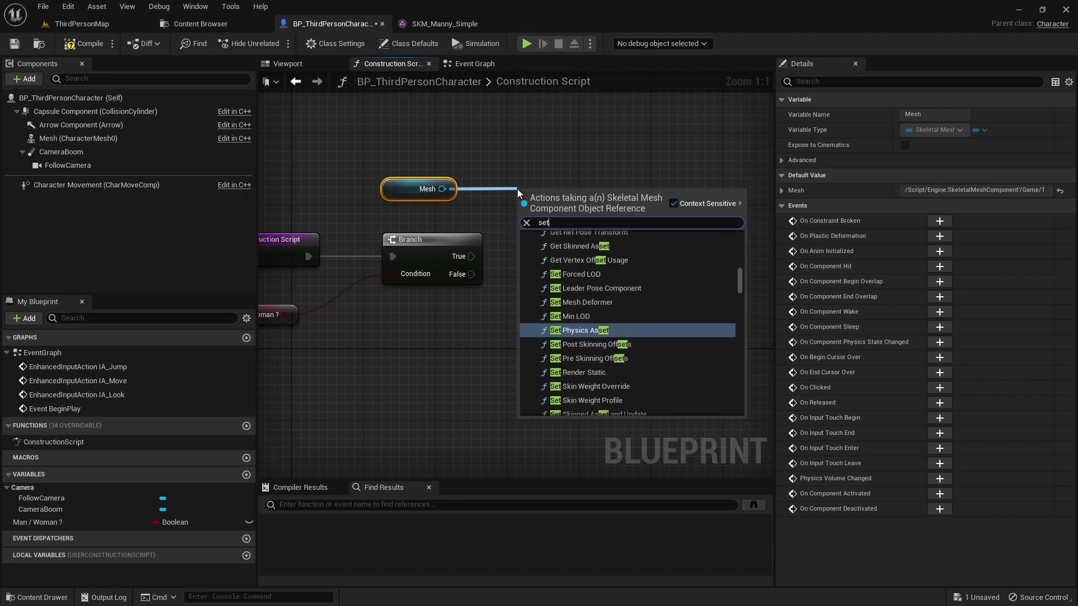
type("sk")
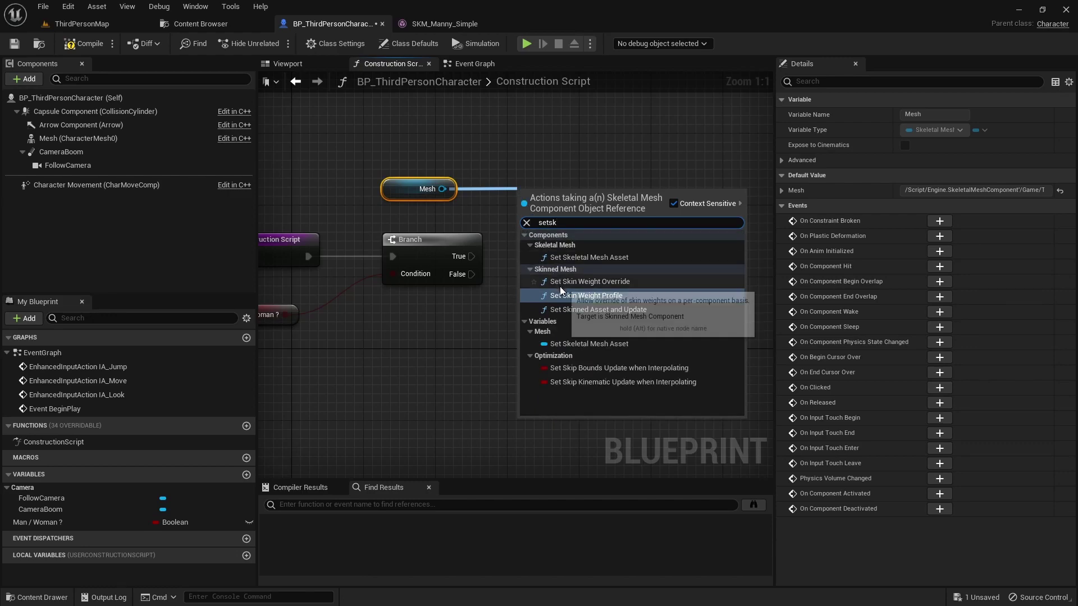
left_click(571, 255)
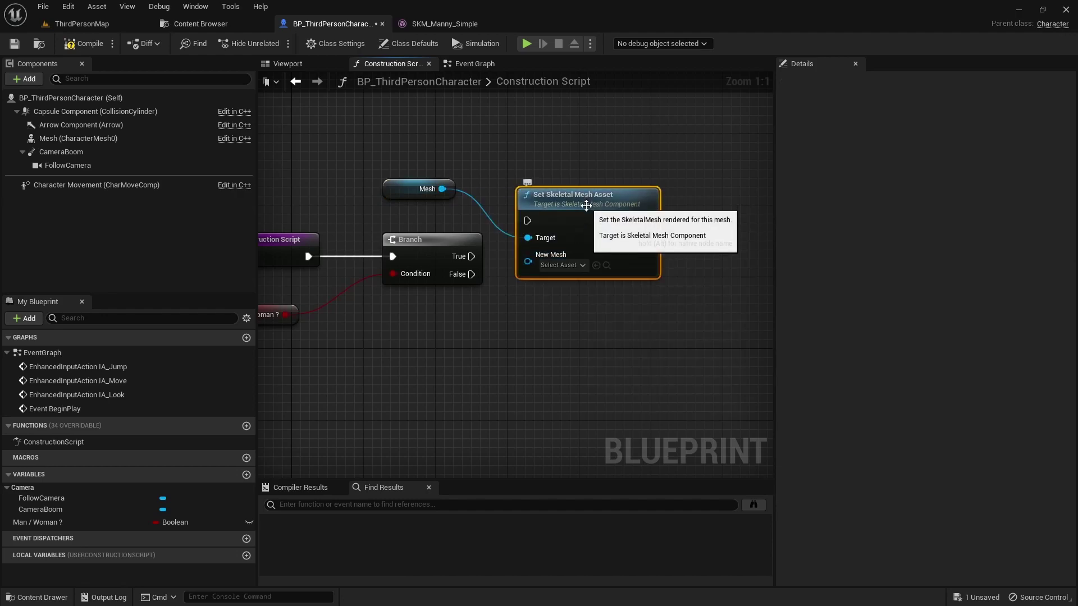
left_click_drag(612, 241, 646, 250)
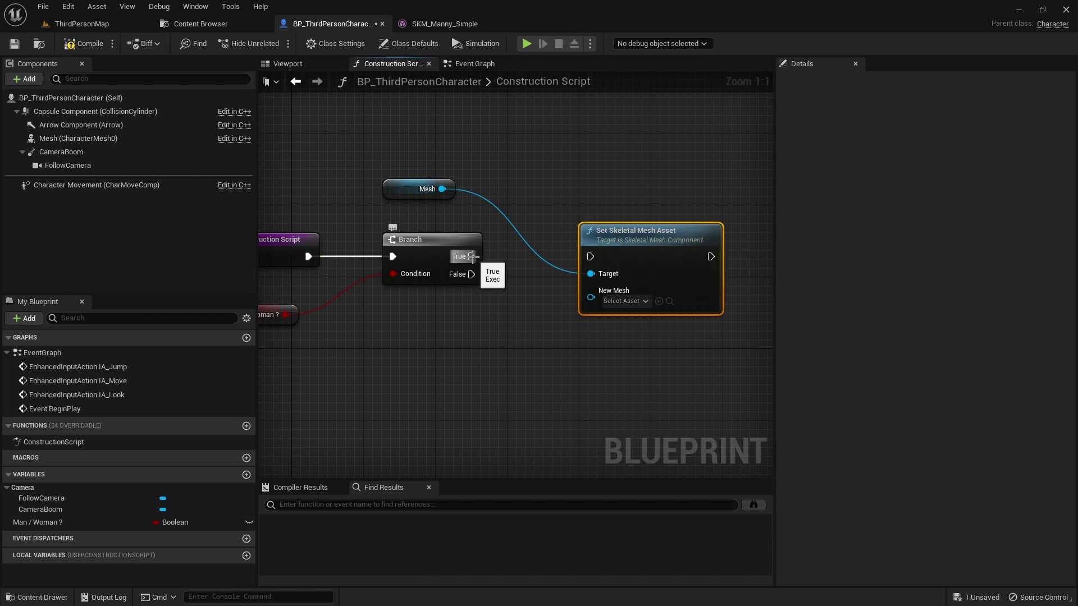
left_click_drag(472, 256, 592, 257)
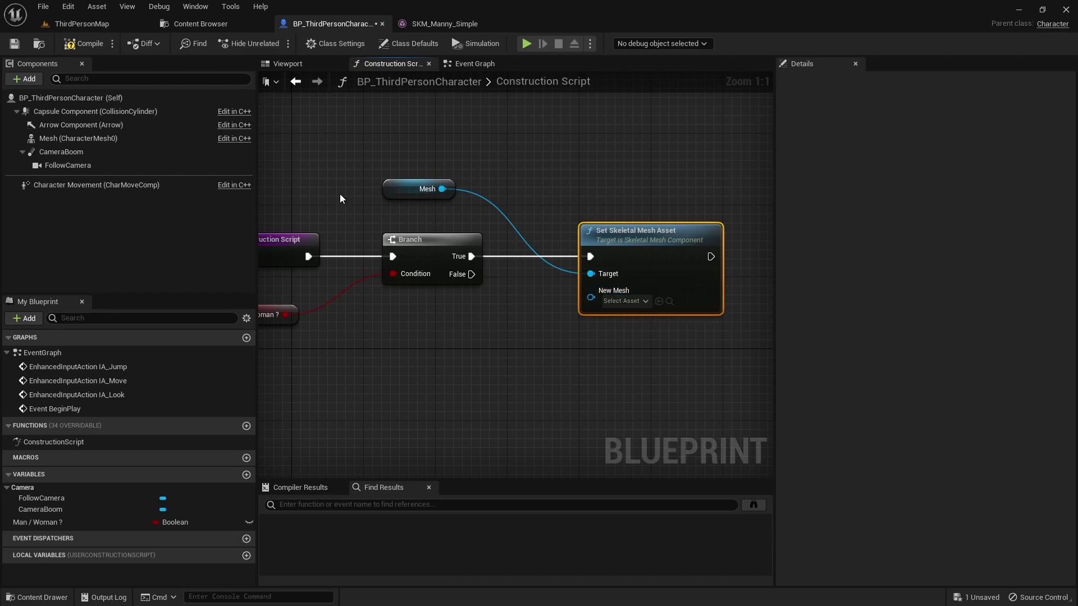
Step: Select SKM_Manny_Simple among the mannequin meshes in the Content Browser
left_click(426, 25)
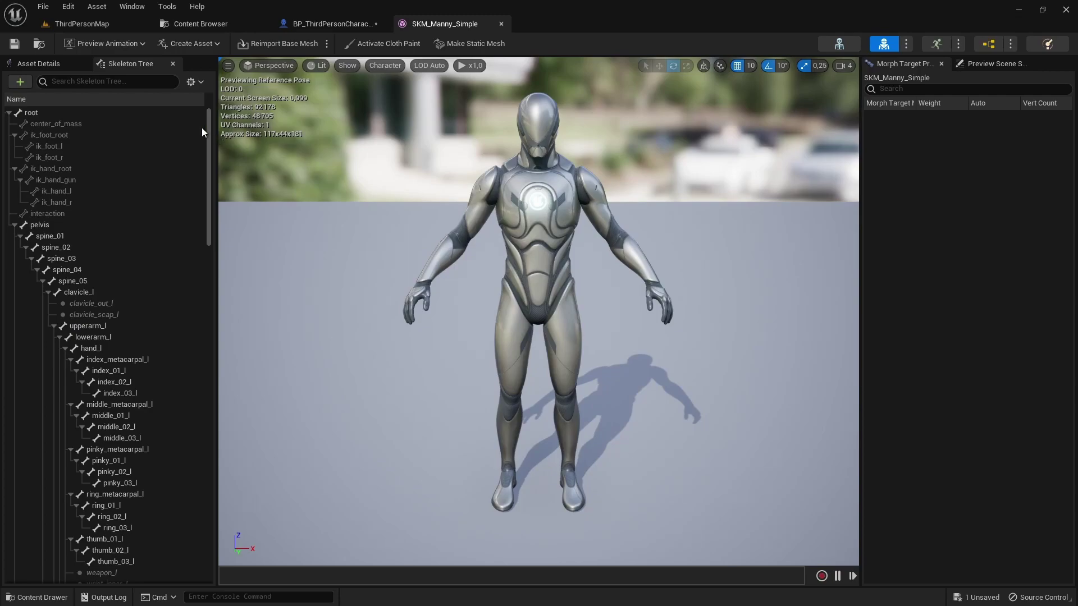
left_click(39, 45)
mouse_move(369, 97)
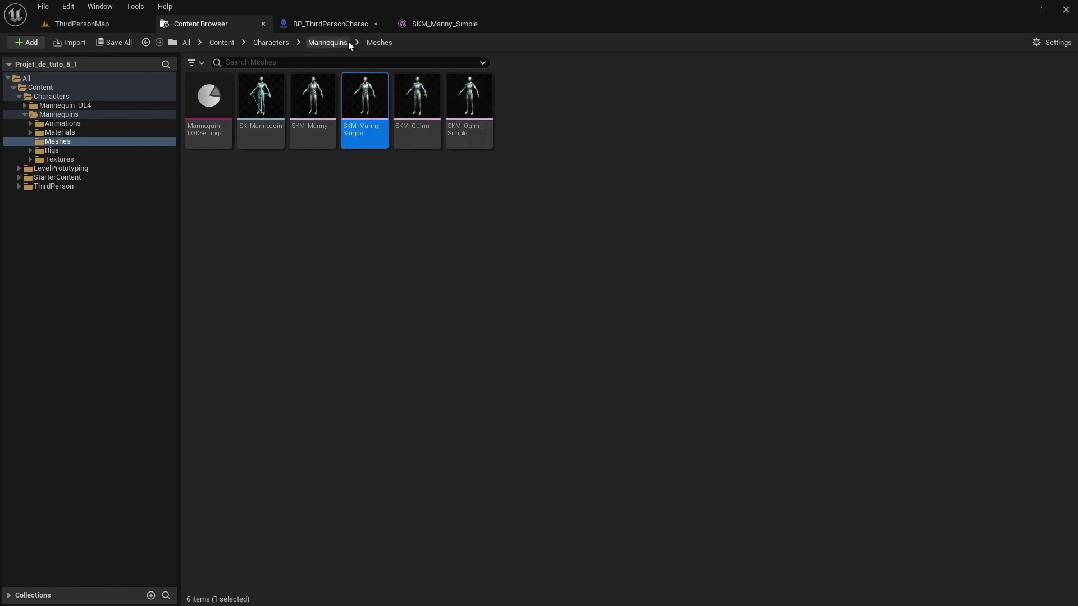
left_click(332, 24)
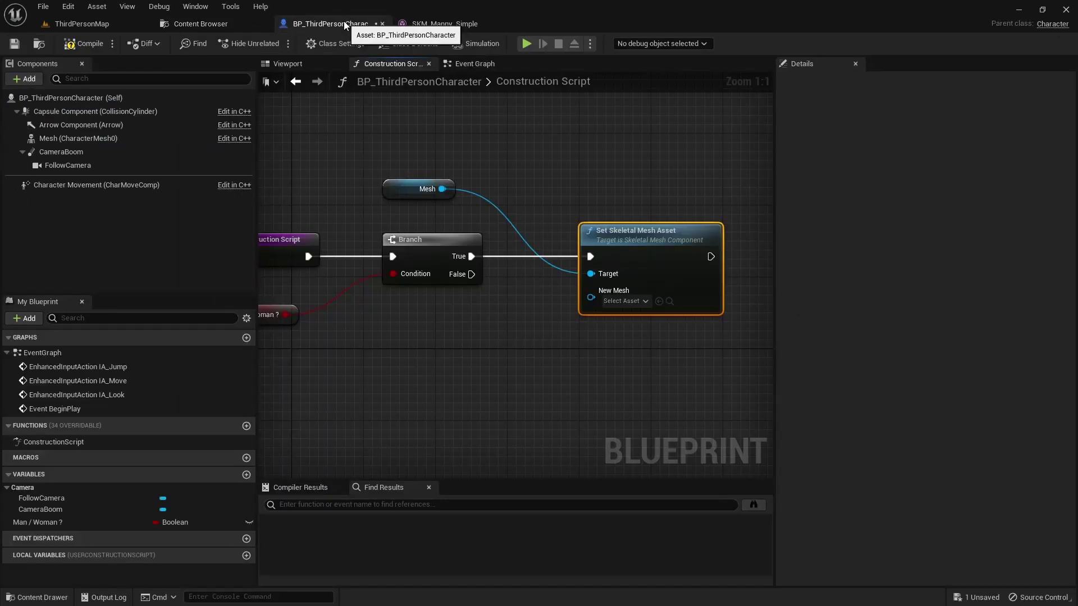
Step: Set New Mesh to SKM_Manny_Simple from the browser selection, compile, and view the character preview
left_click(659, 303)
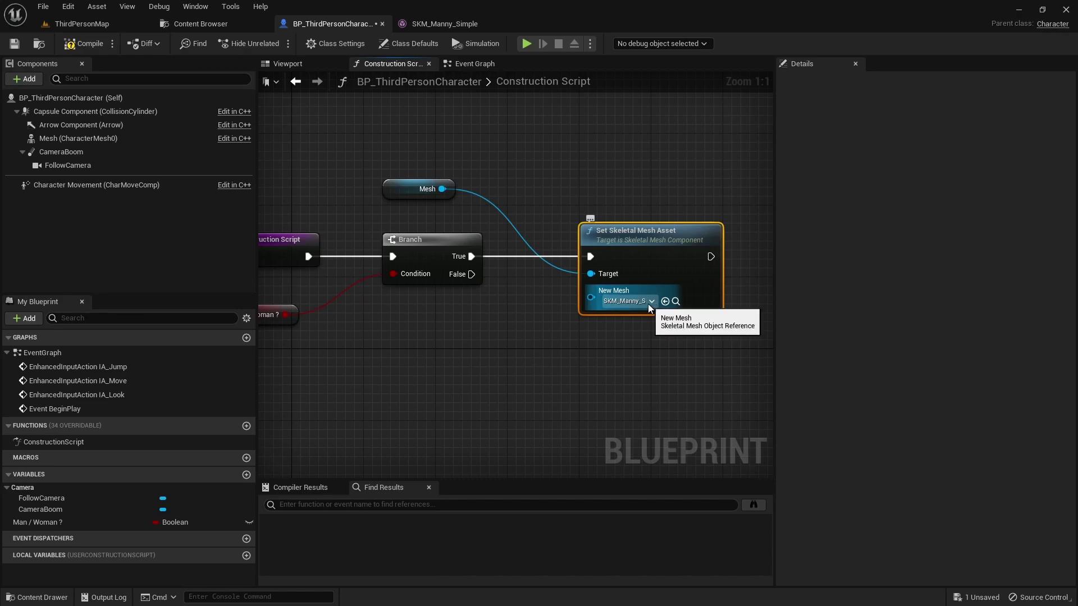
left_click(646, 303)
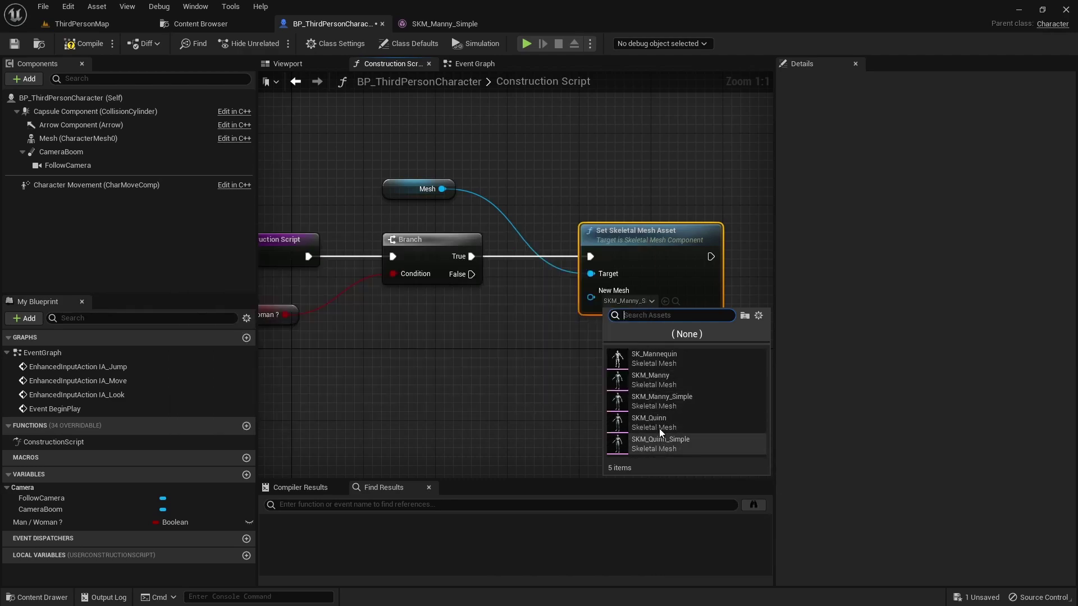
left_click(653, 249)
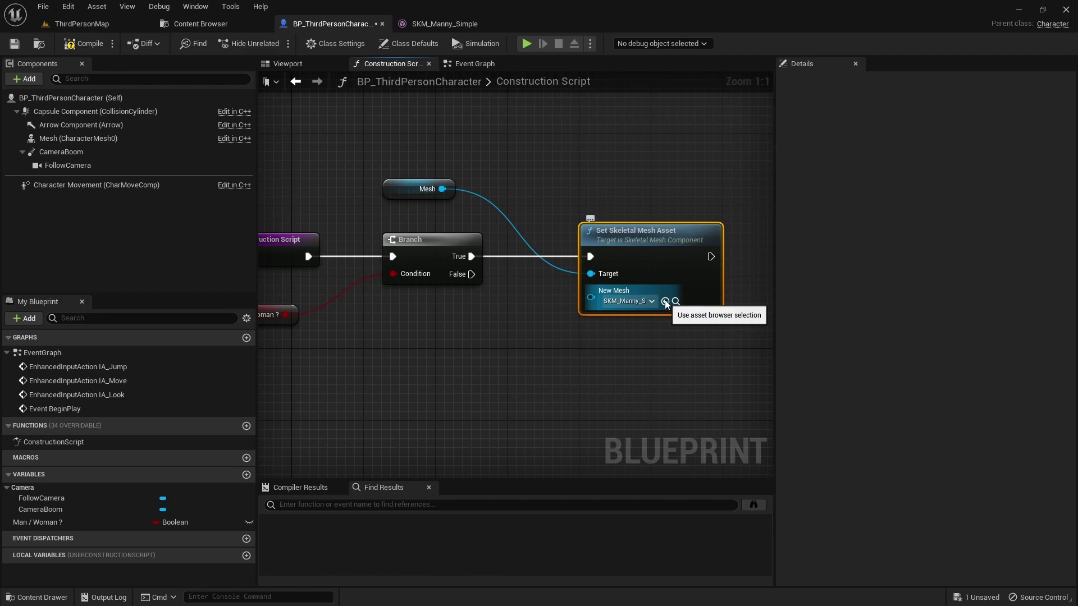
left_click(666, 302)
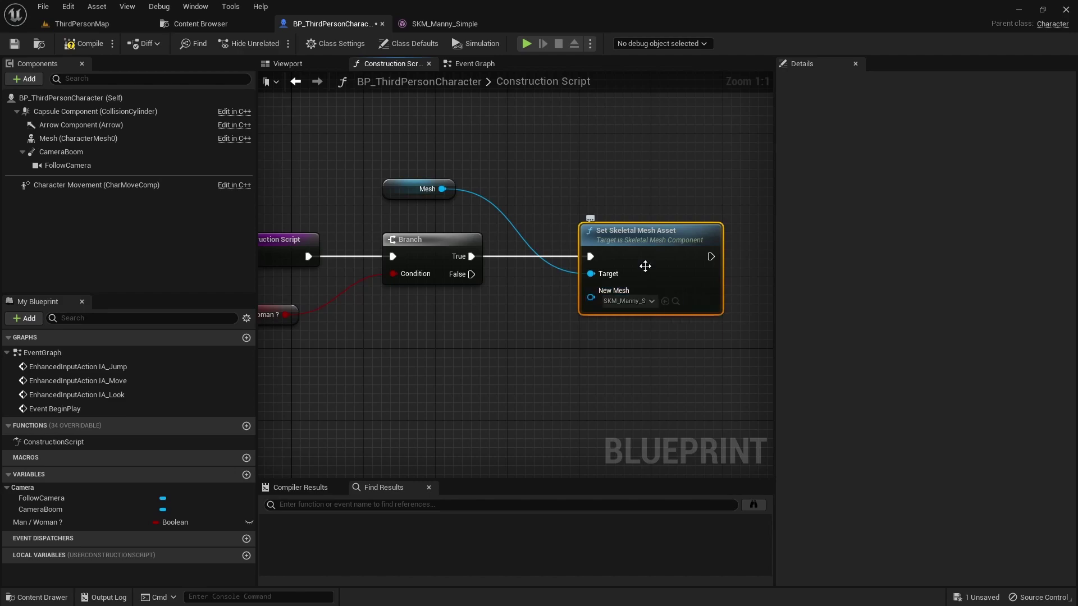
left_click(94, 44)
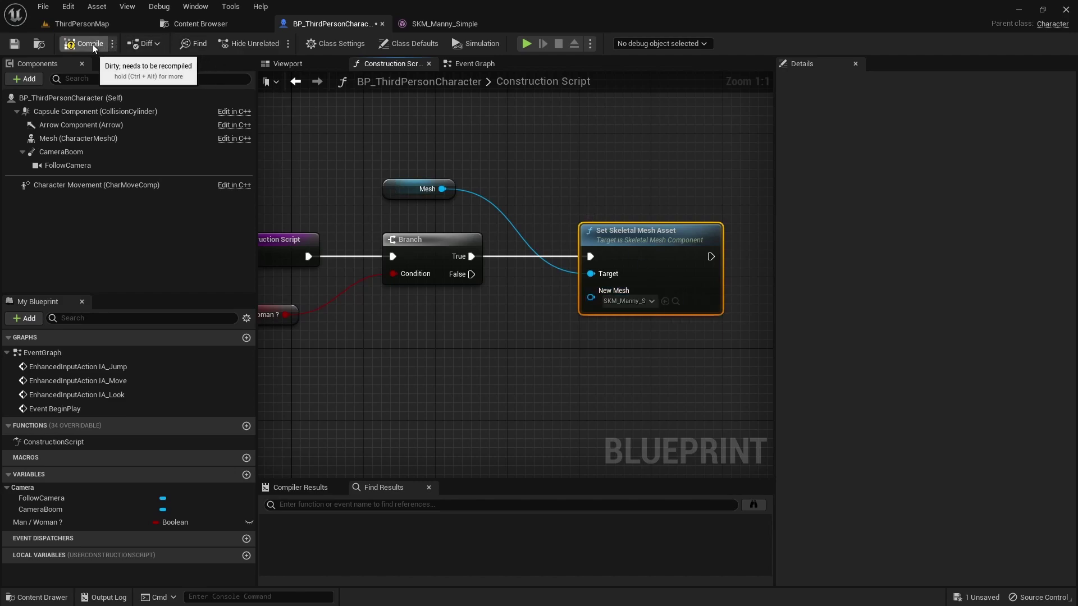
left_click(301, 64)
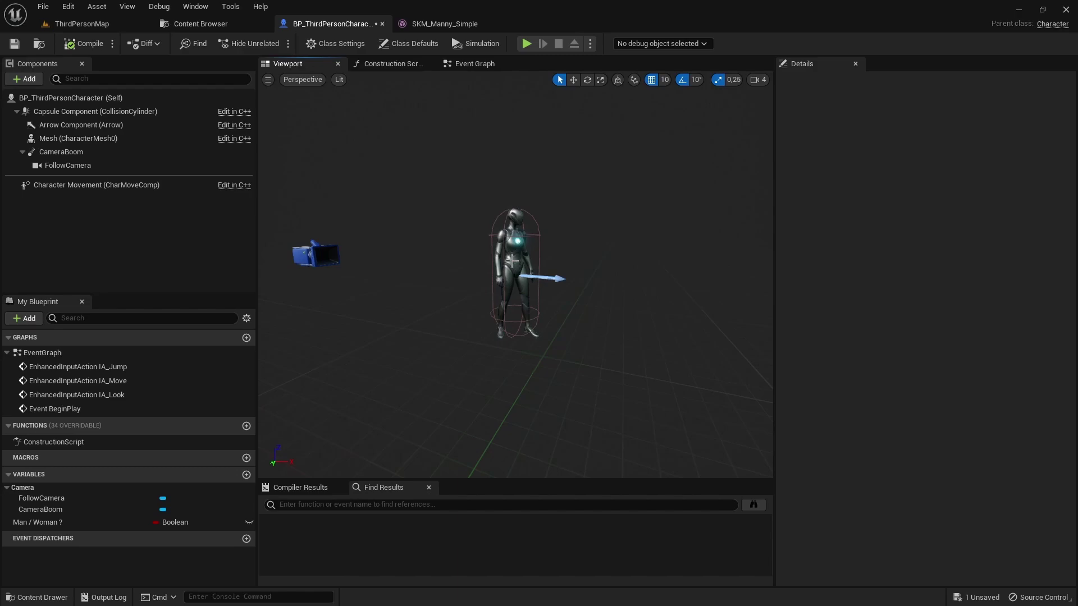
Step: Test the Man / Woman ? default as True, reset it to False, compile, and reopen the Construction Script
left_click(512, 260)
left_click(115, 523)
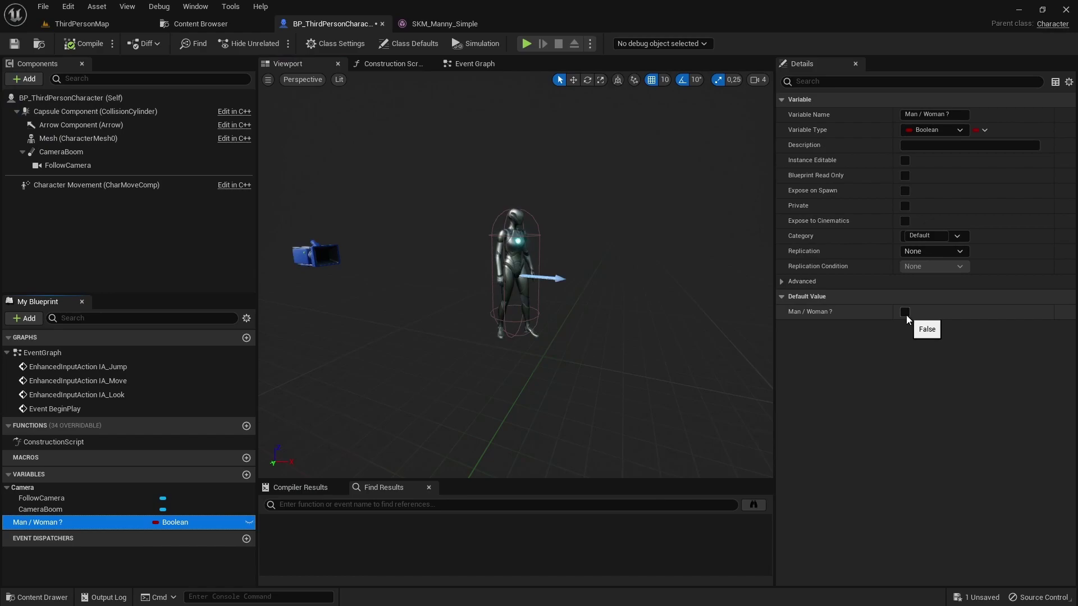
left_click(905, 313)
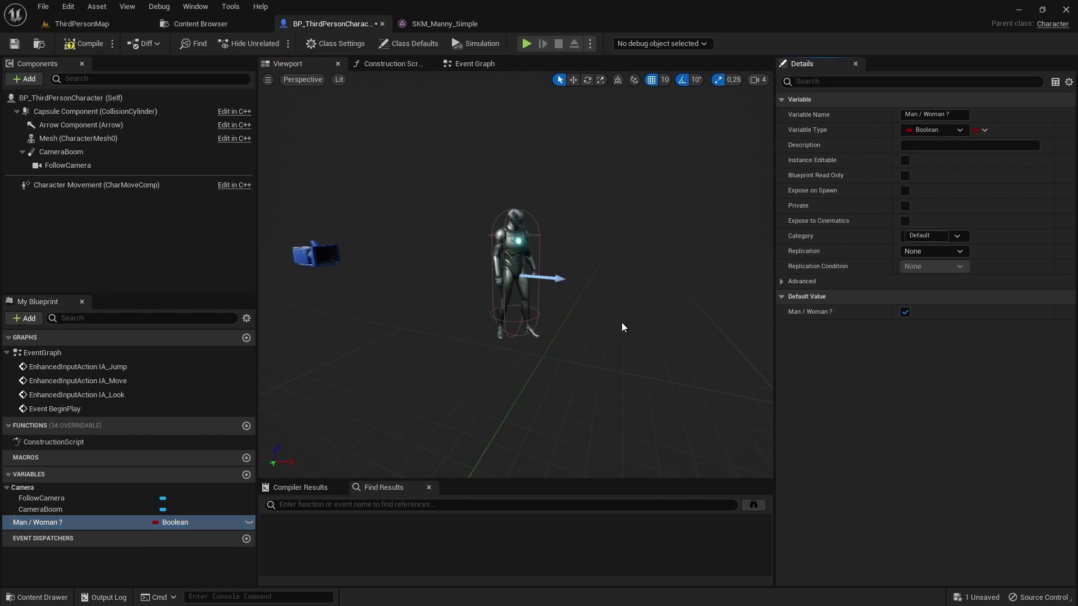
scroll(552, 289, "up", 2)
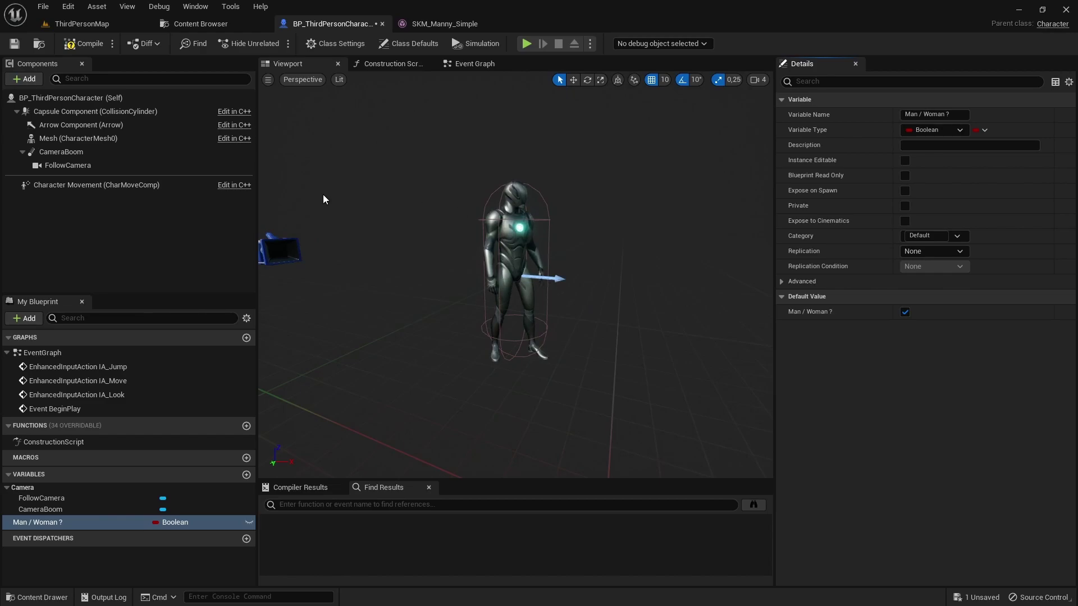
left_click(904, 312)
left_click(84, 44)
left_click(390, 64)
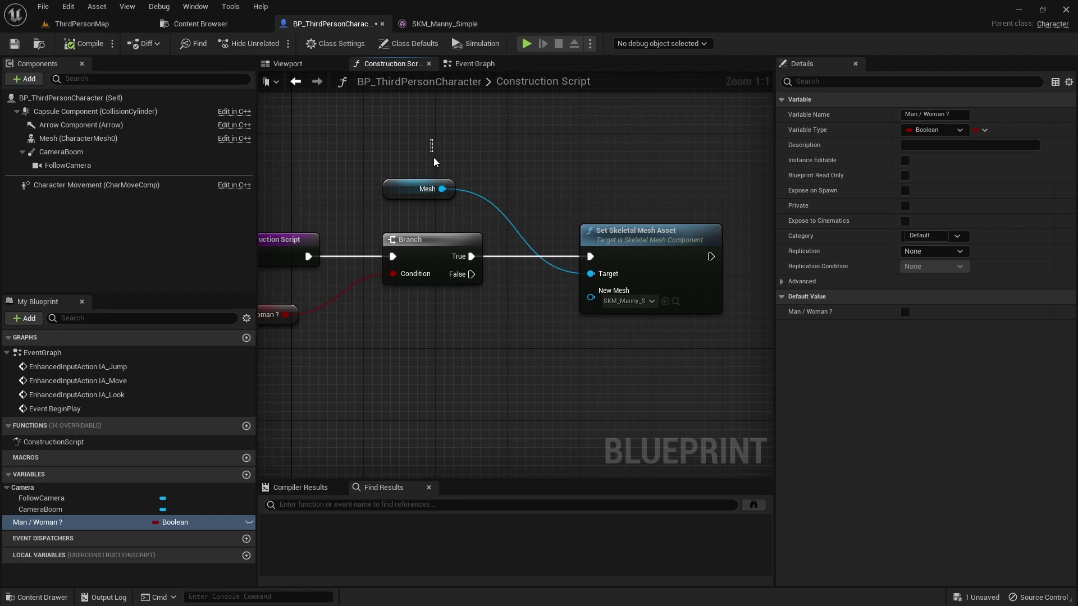
Step: Duplicate the Mesh getter and Set Skeletal Mesh Asset nodes and wire Branch False into the copy
left_click(449, 186)
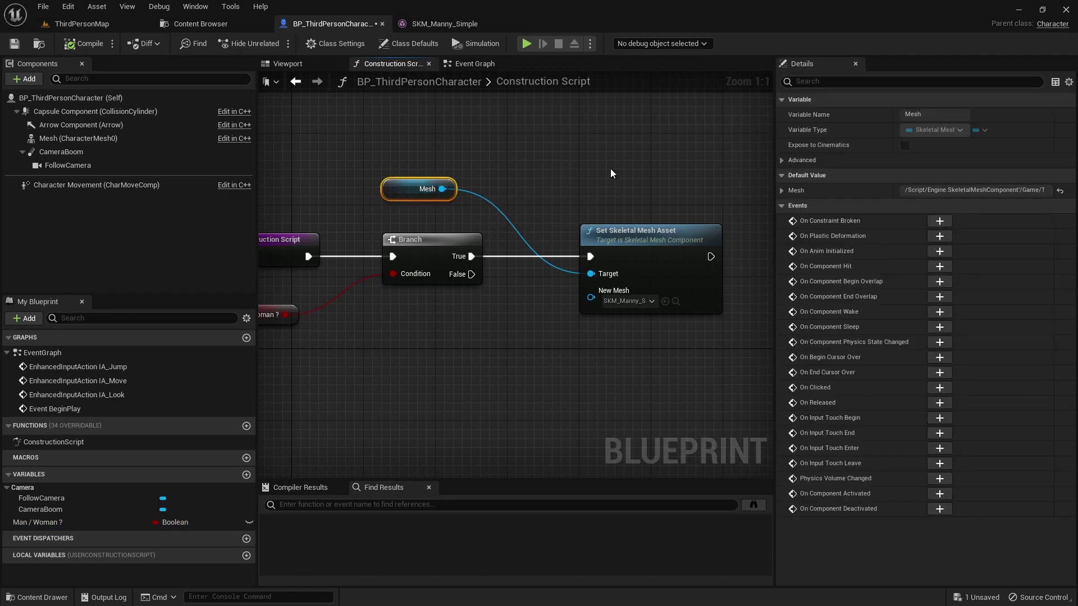
left_click(612, 271, "shift")
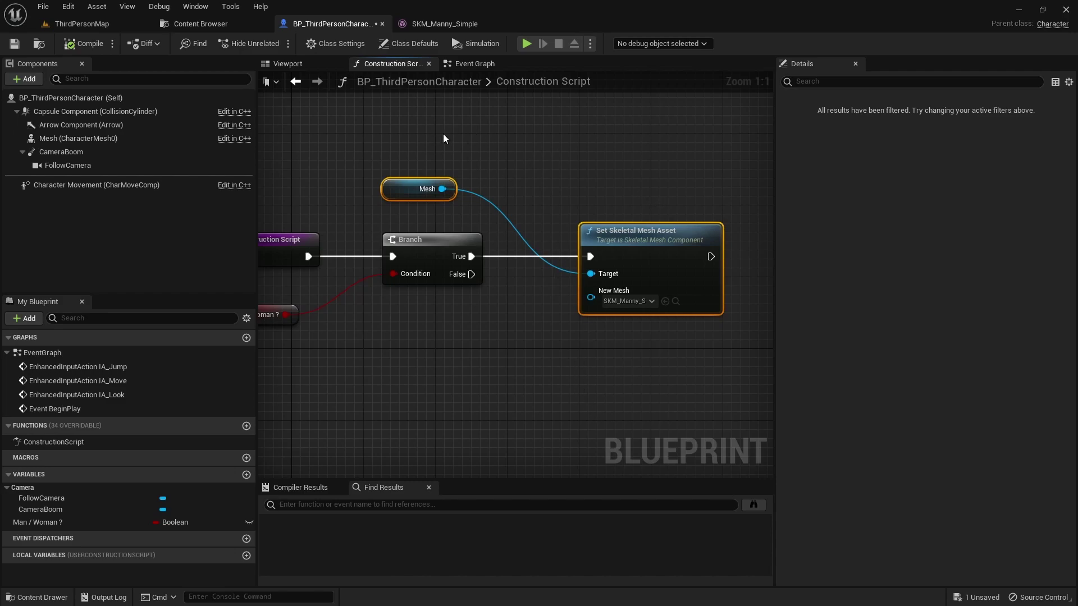
left_click_drag(447, 140, 631, 227)
key("ctrl+v")
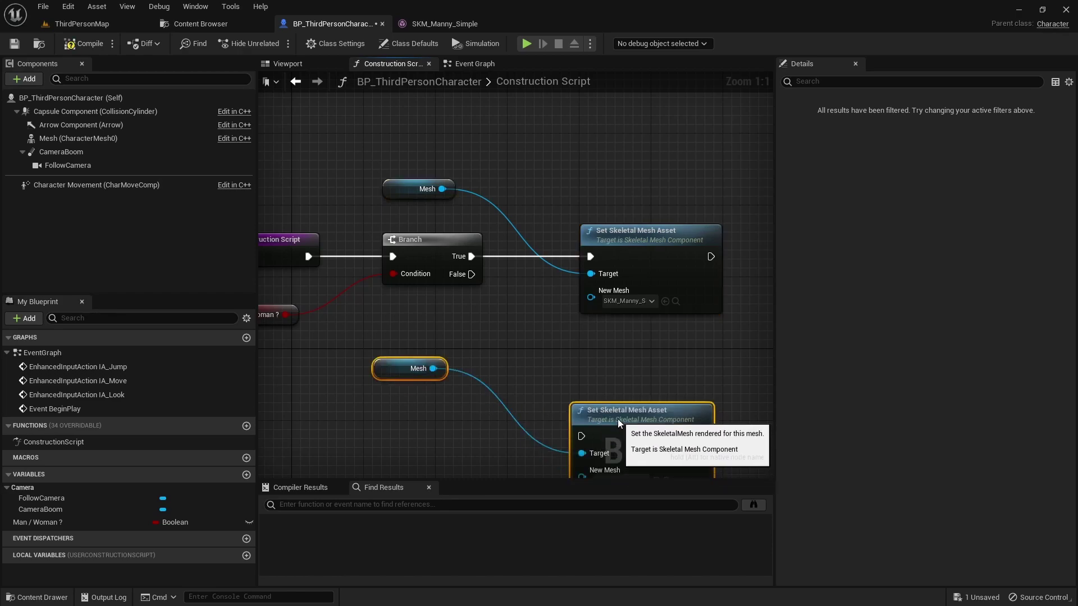
left_click_drag(618, 419, 627, 365)
left_click_drag(470, 274, 592, 387)
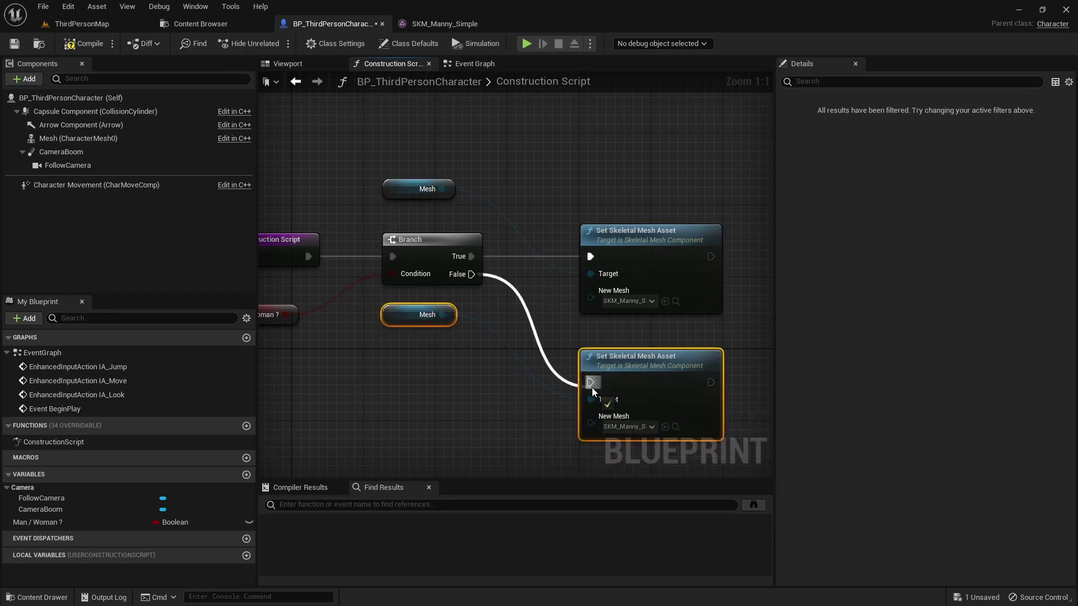
left_click(490, 416)
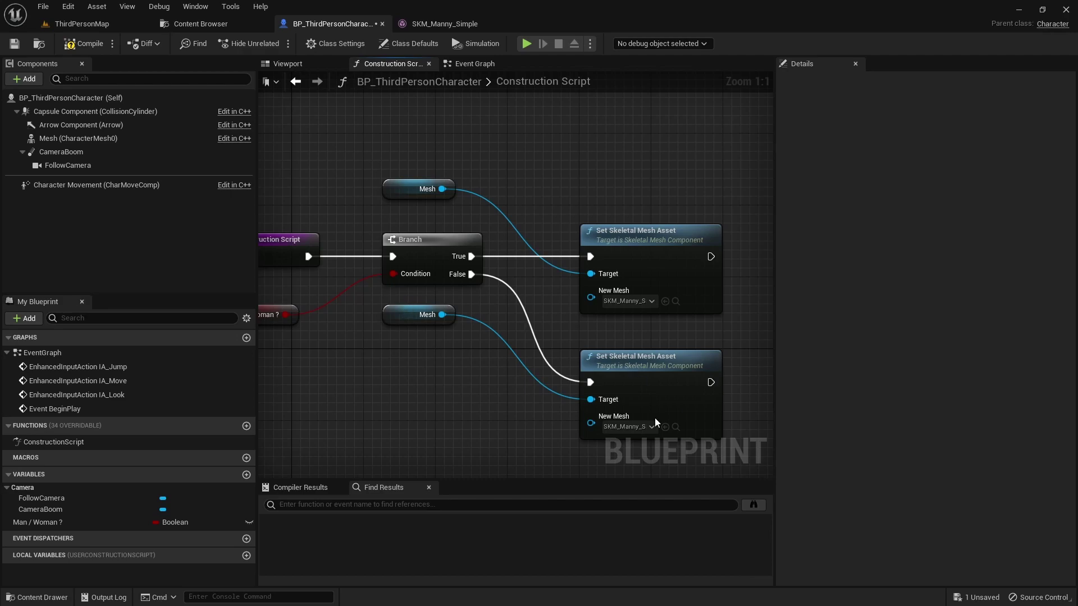
Step: Set the copied node's New Mesh to SKM_Quinn_Simple and compile the blueprint
left_click(675, 427)
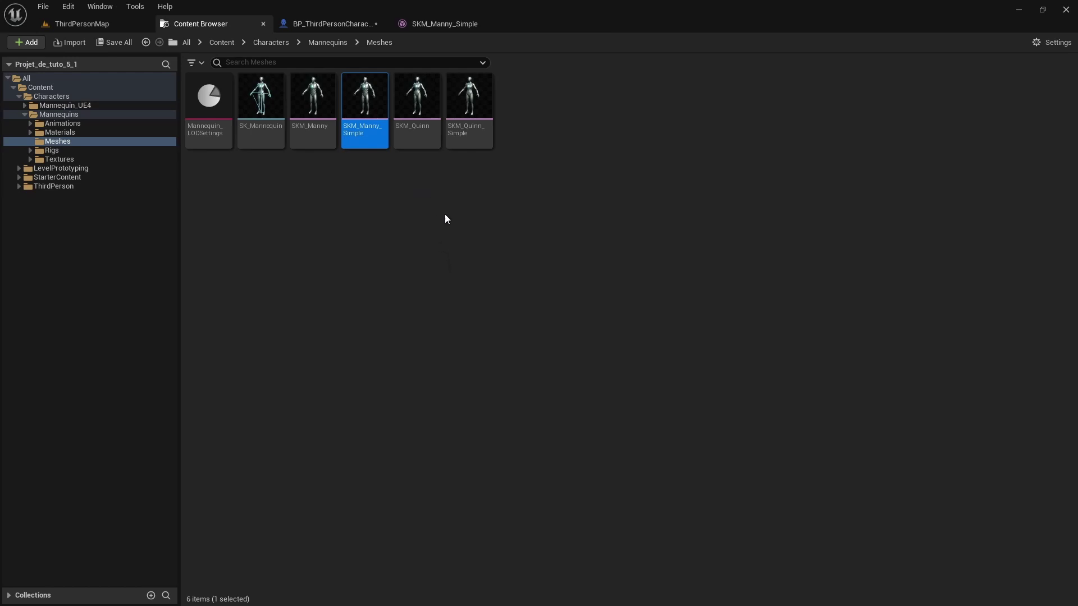
mouse_move(479, 106)
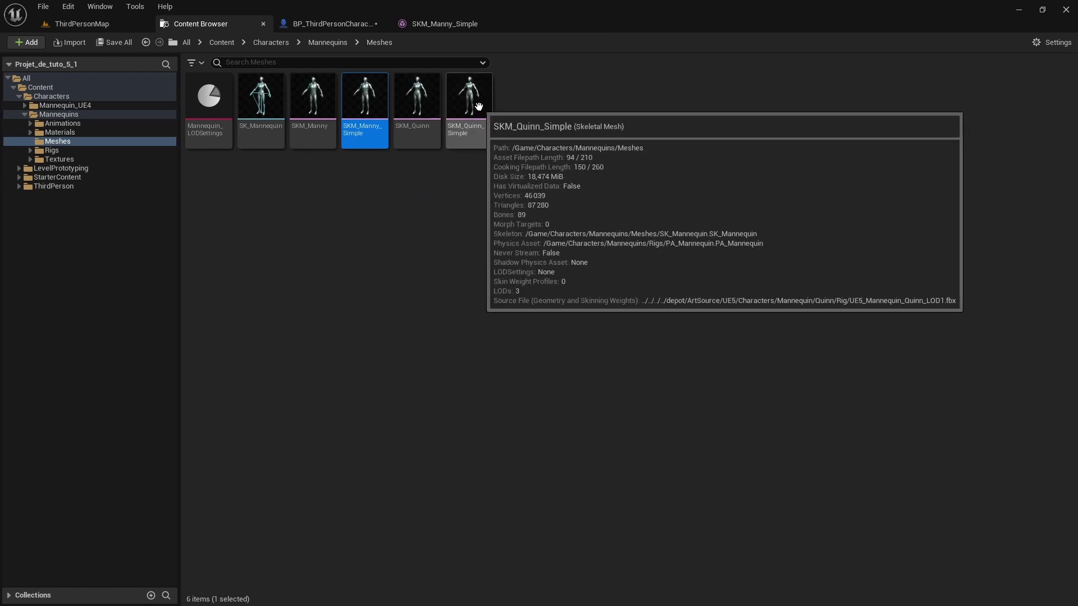
left_click(479, 106)
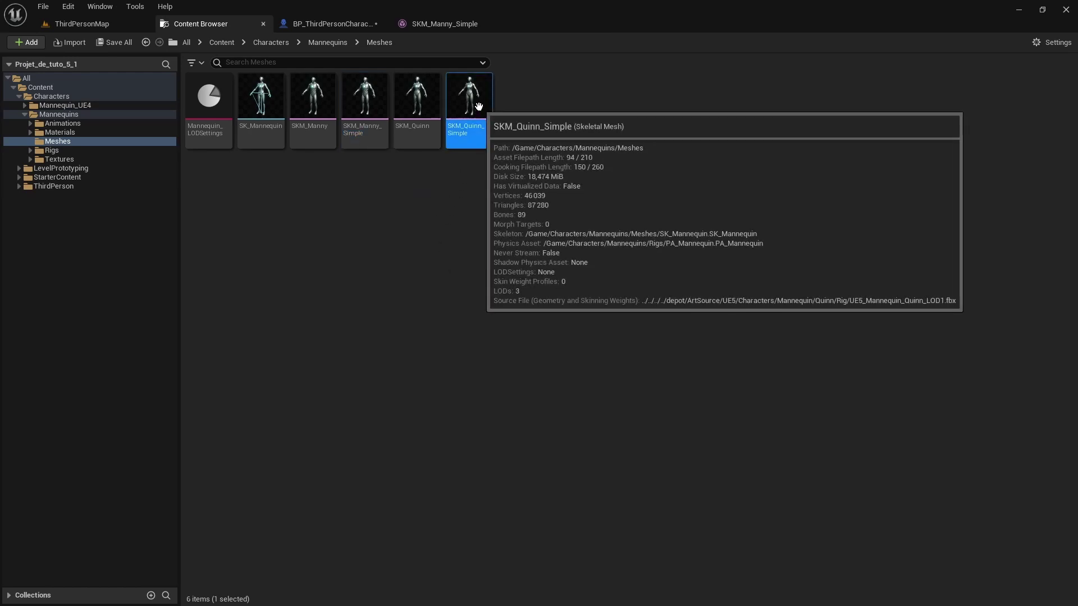
left_click(331, 23)
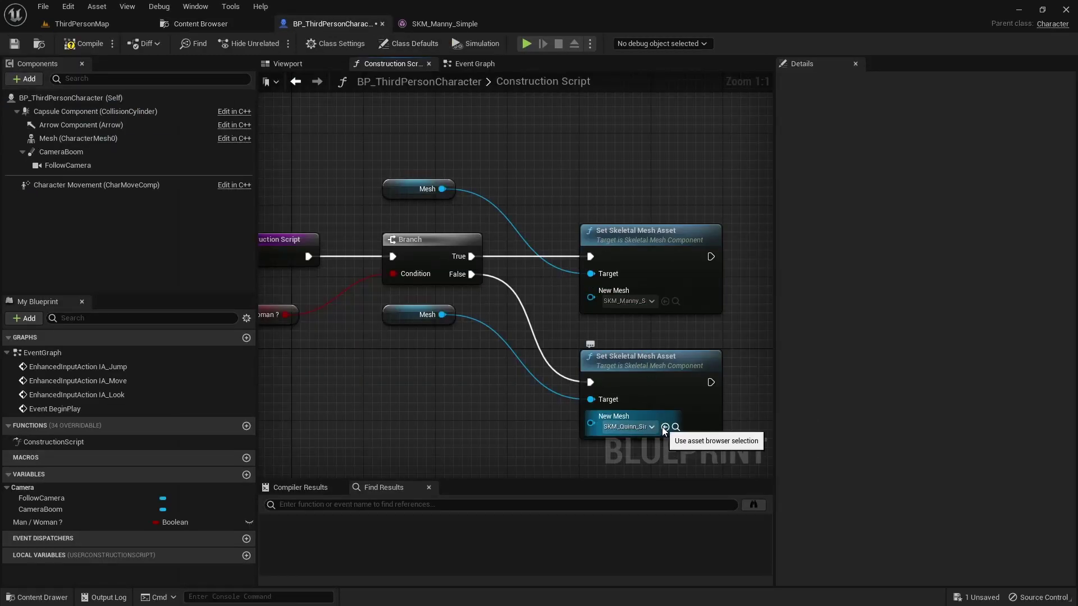
left_click(83, 45)
left_click(286, 63)
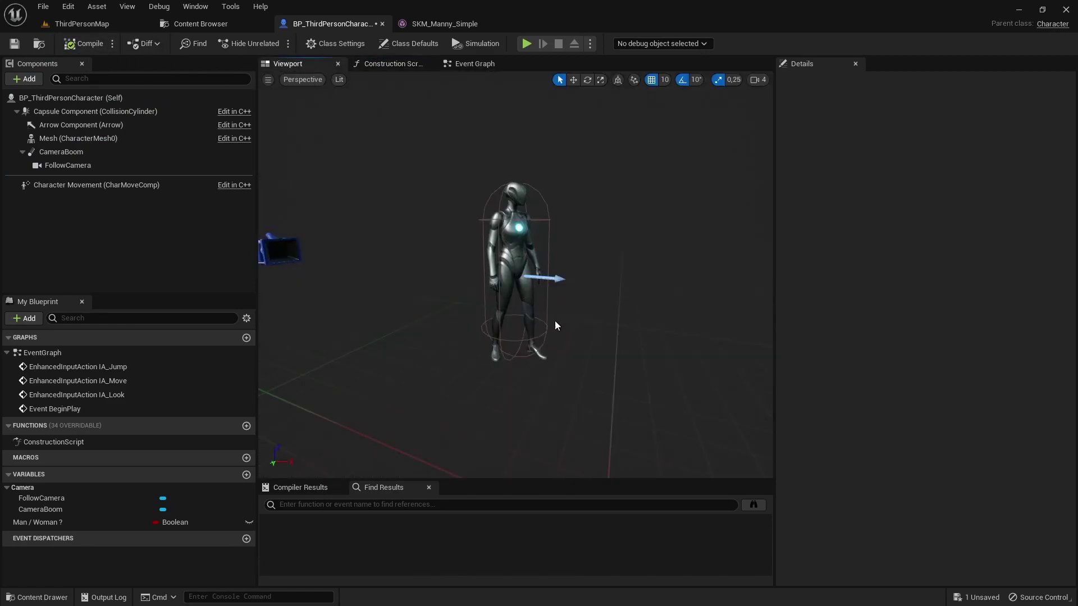
left_click(76, 527)
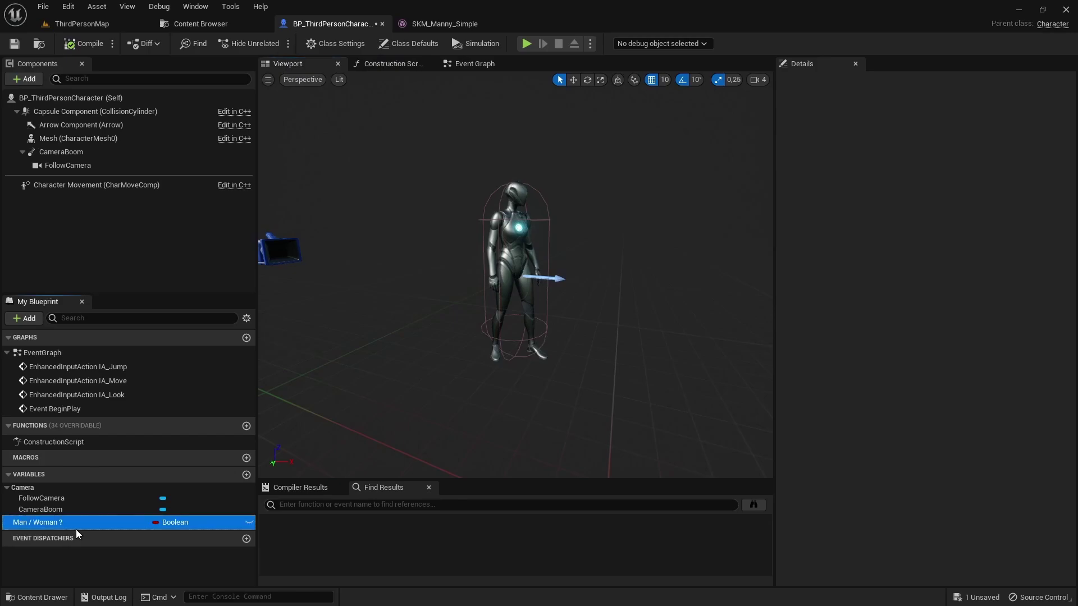
Step: Leave Man / Woman ? False, compile, and confirm the Mesh component uses SKM_Quinn_Simple
left_click(905, 312)
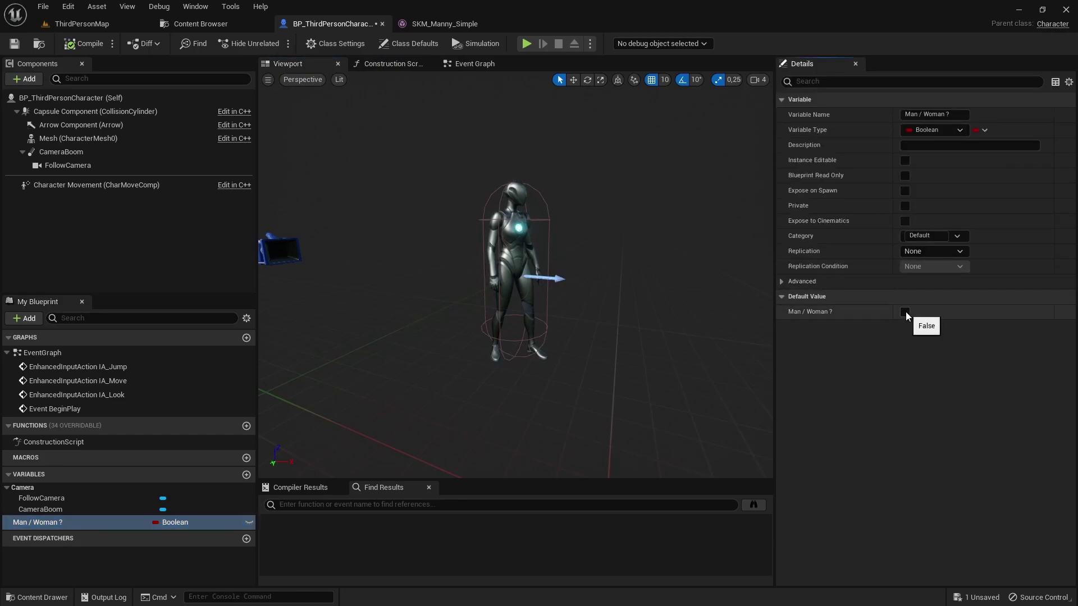
left_click(905, 312)
left_click(905, 312)
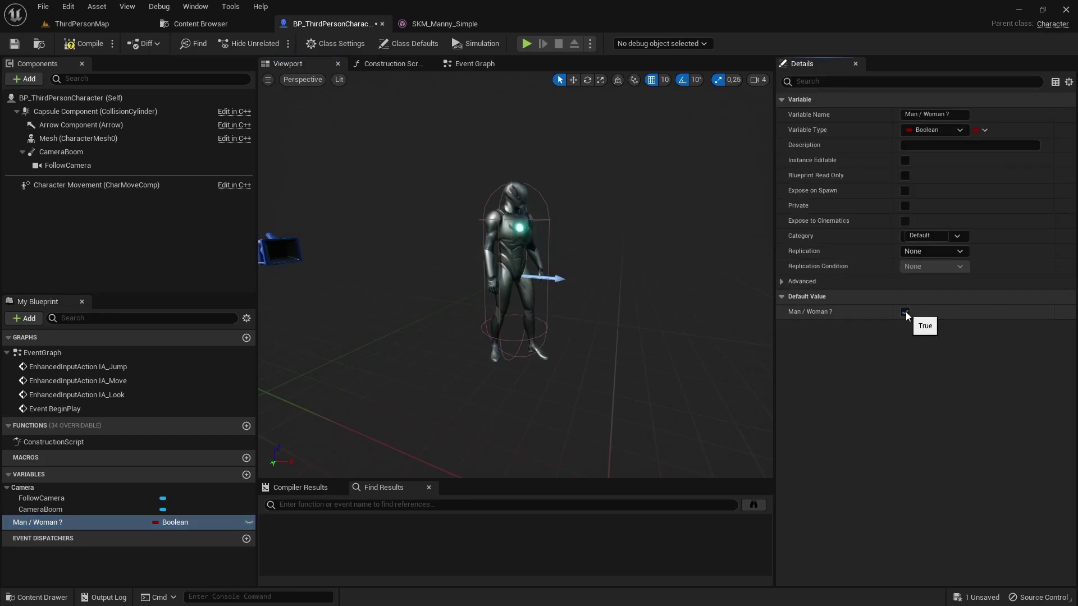
left_click(905, 311)
left_click(905, 312)
left_click(905, 312)
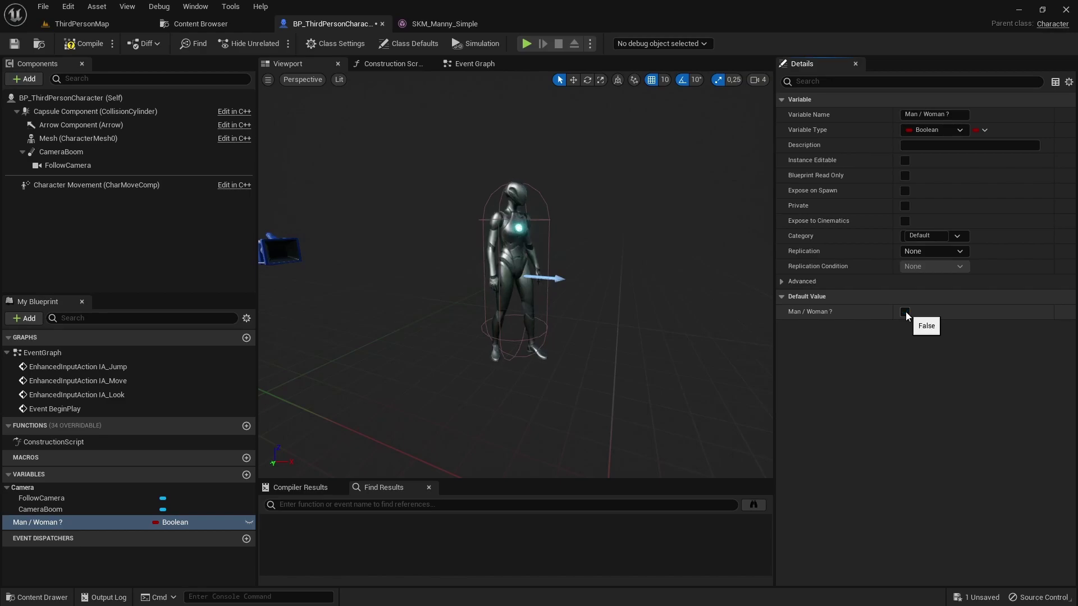
left_click(86, 43)
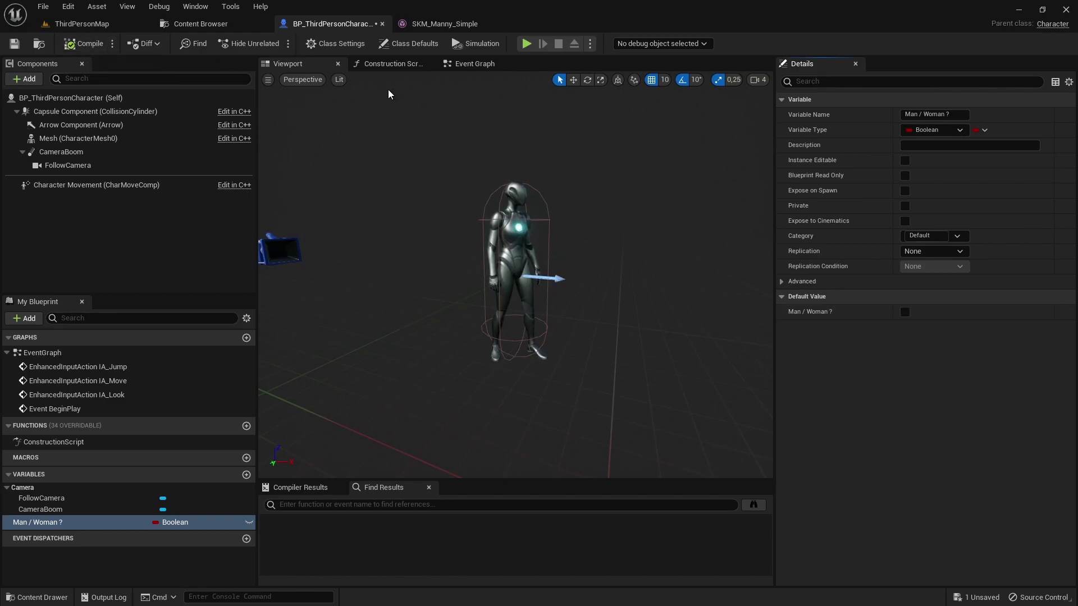
left_click(67, 138)
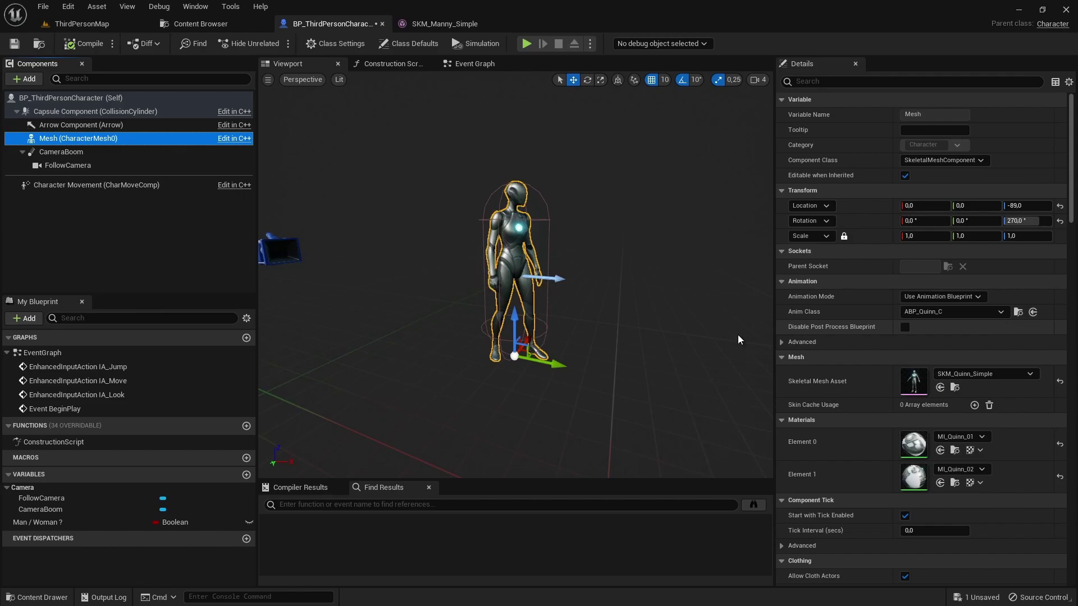
left_click(488, 355)
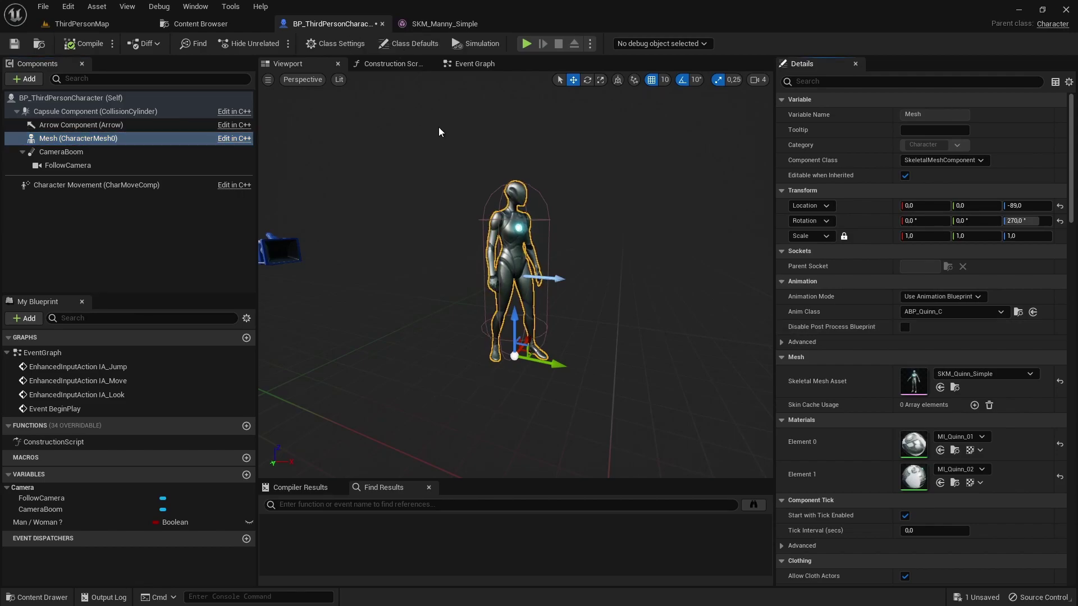
Step: Add a Set Anim Instance Class node off a copied Mesh getter in the Construction Script
left_click(405, 66)
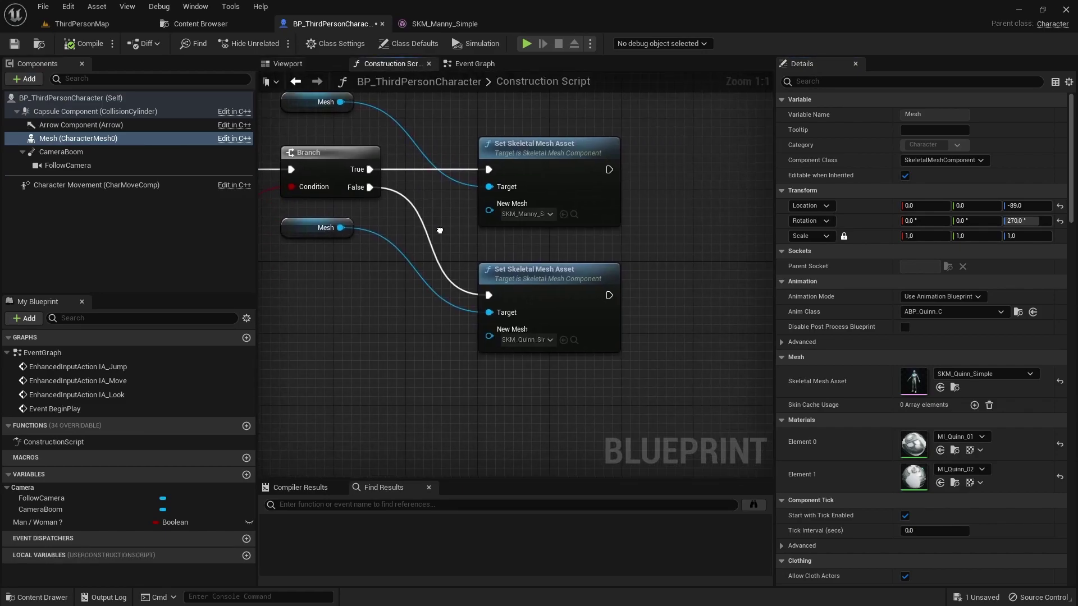
left_click(334, 243)
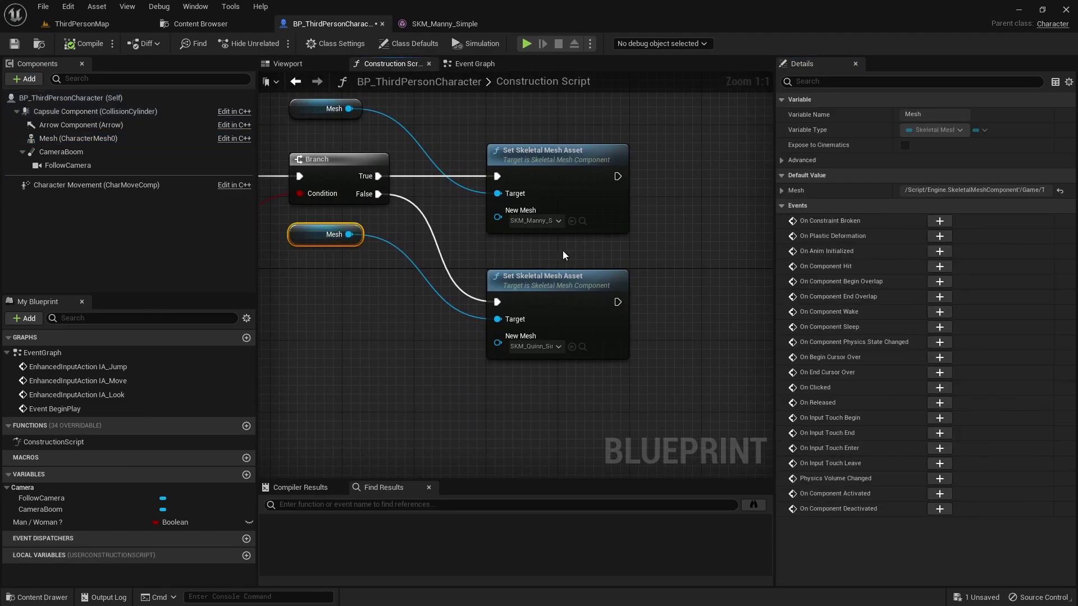
key("ctrl+c")
key("ctrl+v")
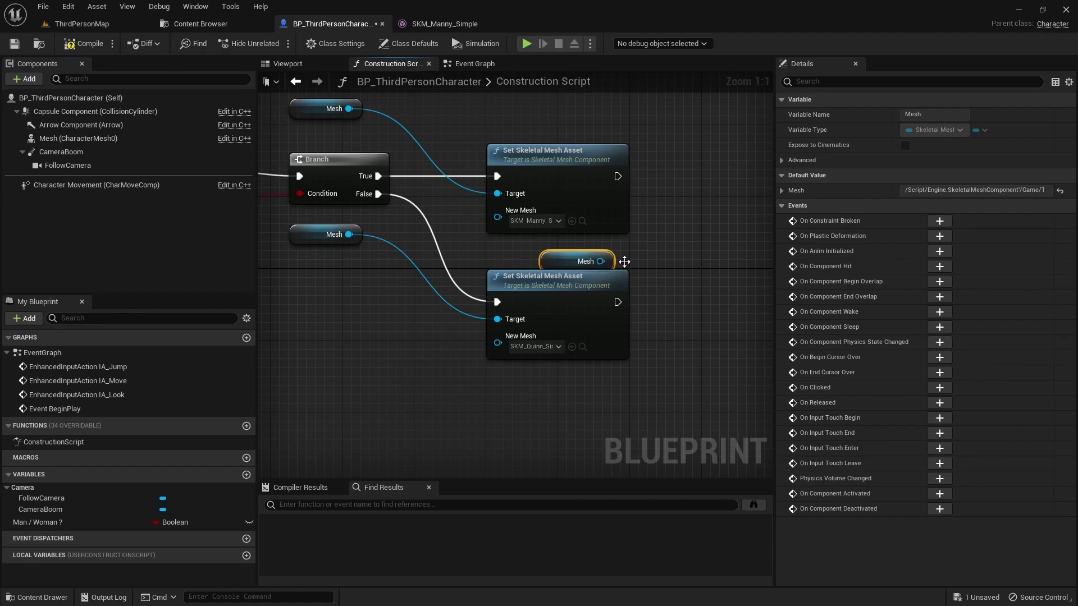
right_click_drag(594, 264, 497, 271)
left_click_drag(521, 268, 597, 267)
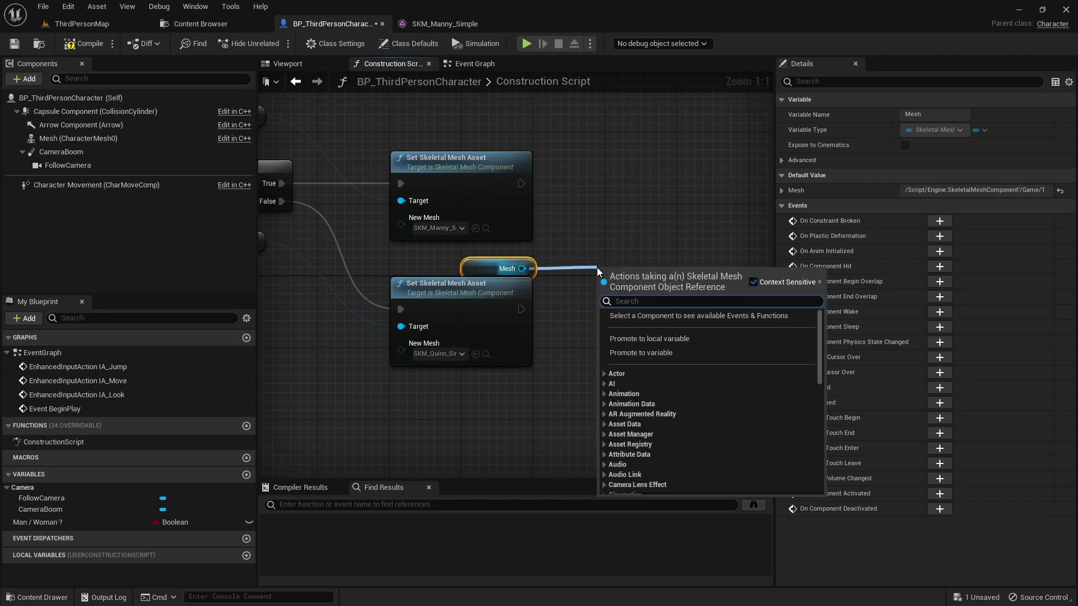
type("s")
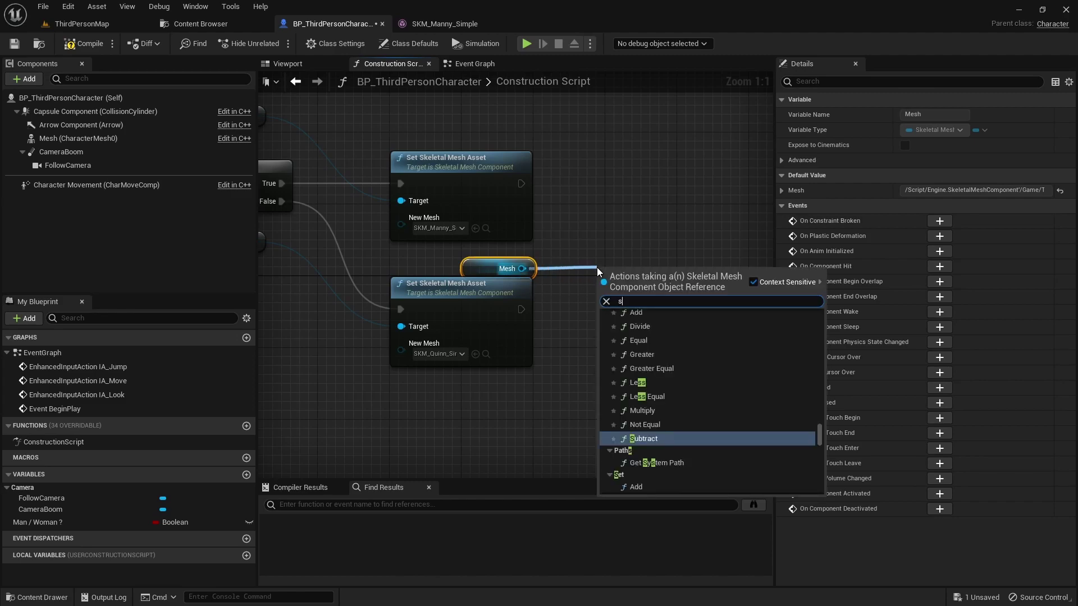
type("etan")
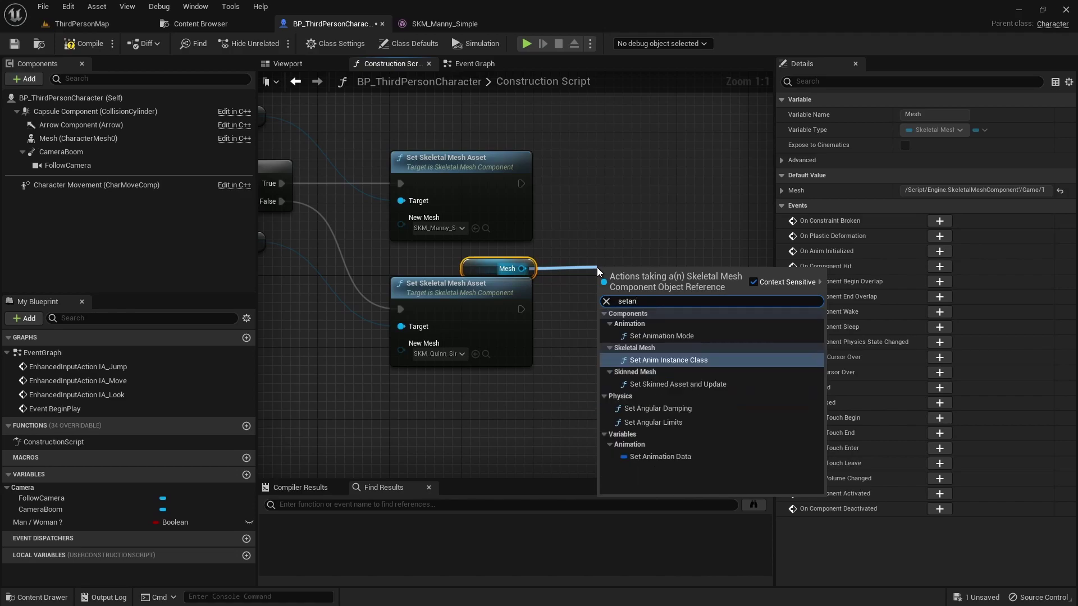
left_click(684, 361)
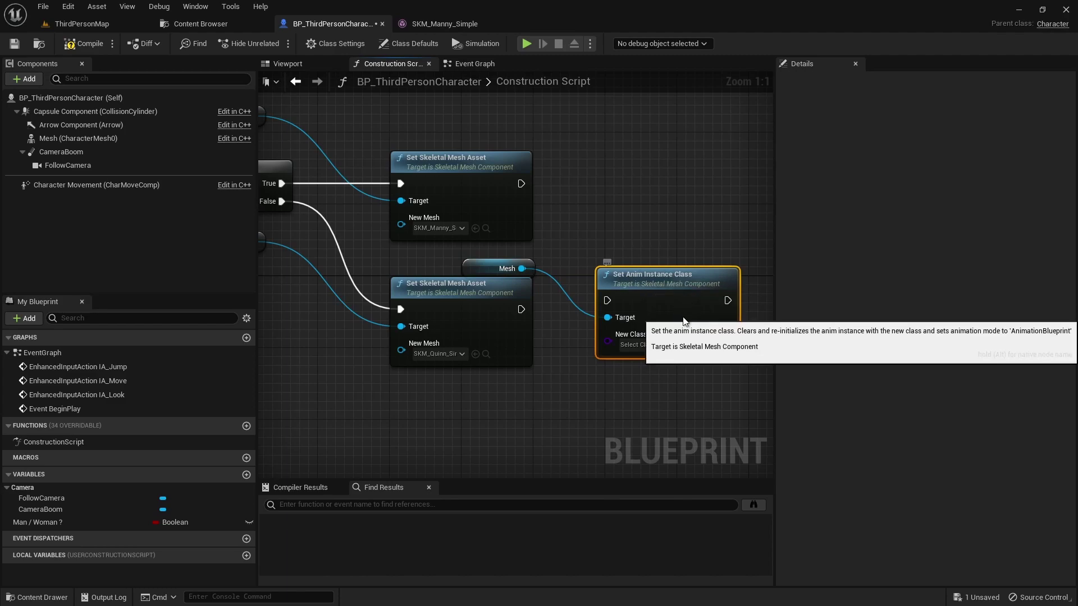
Step: Wire the Quinn Set Skeletal Mesh Asset into the new node and show the Animations folder
left_click_drag(686, 317, 695, 325)
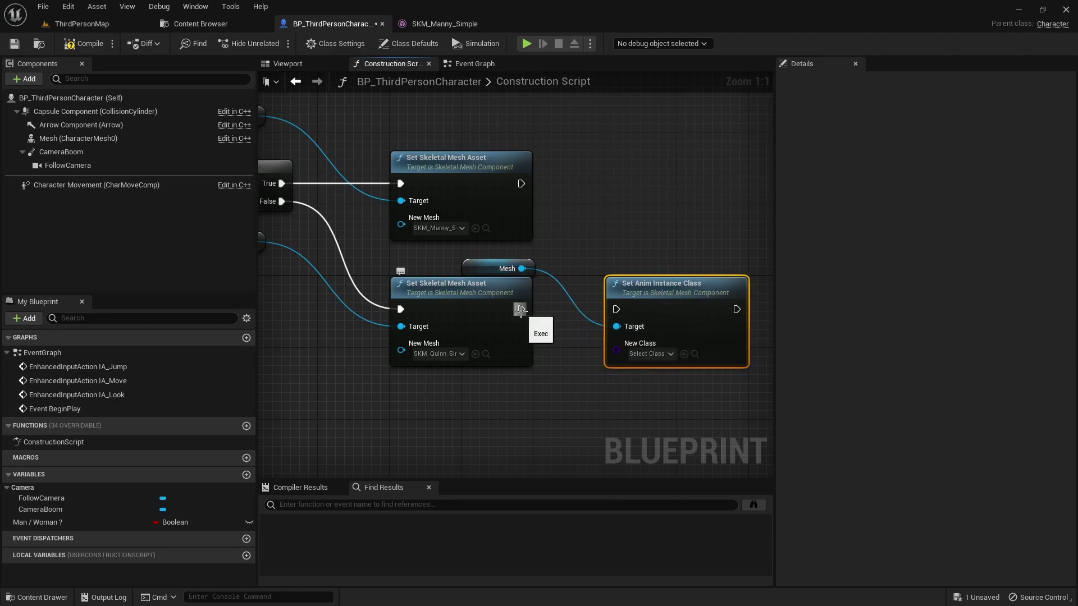
left_click_drag(521, 310, 616, 309)
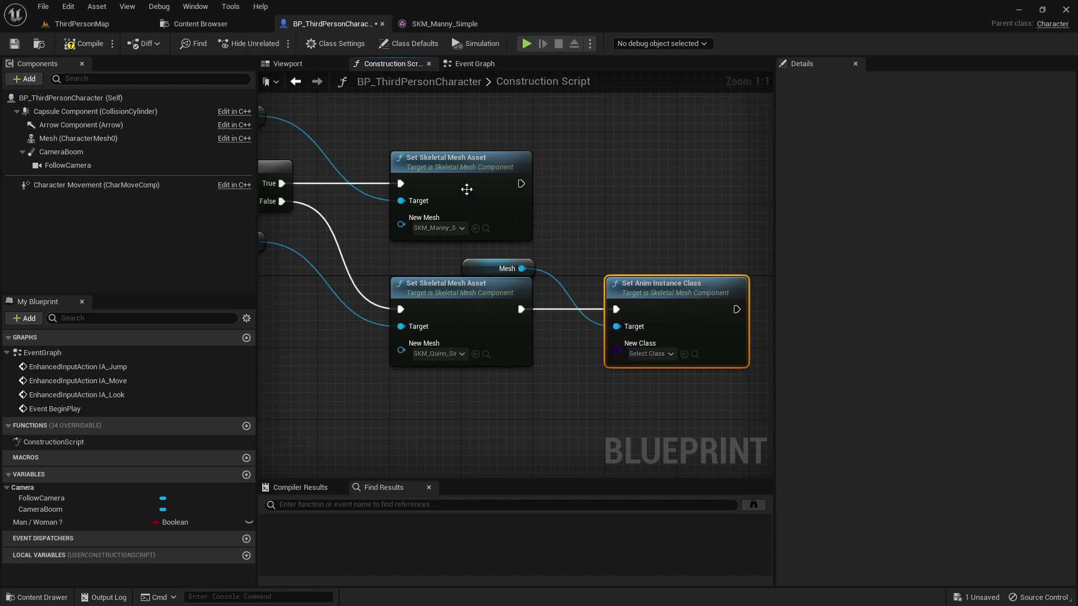
left_click(289, 63)
left_click(201, 24)
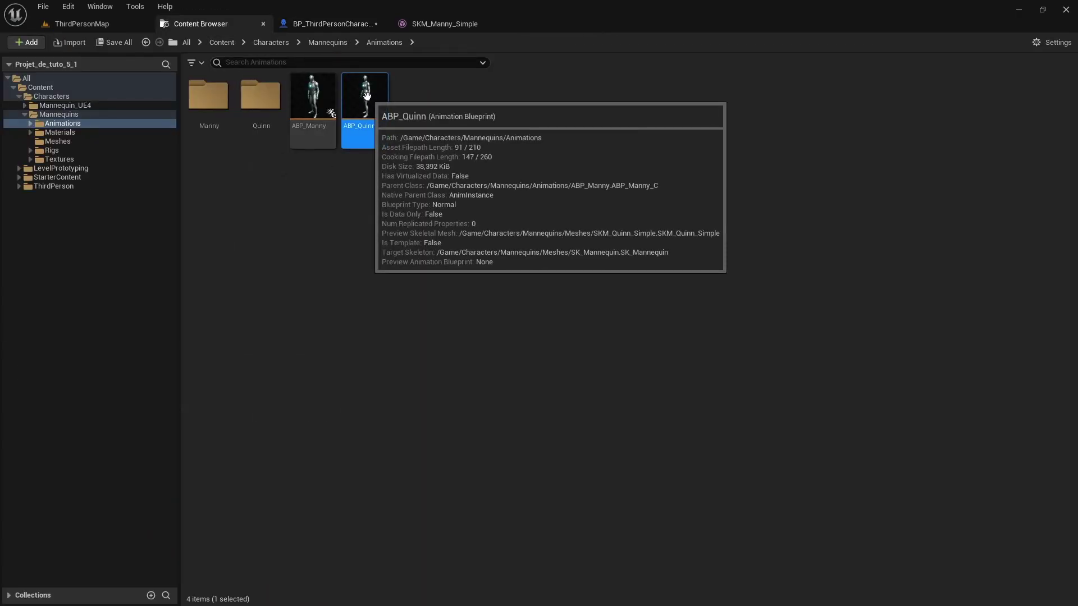
Step: Duplicate the Mesh getter and Set Anim Instance Class node and wire the Manny branch into it
left_click(335, 23)
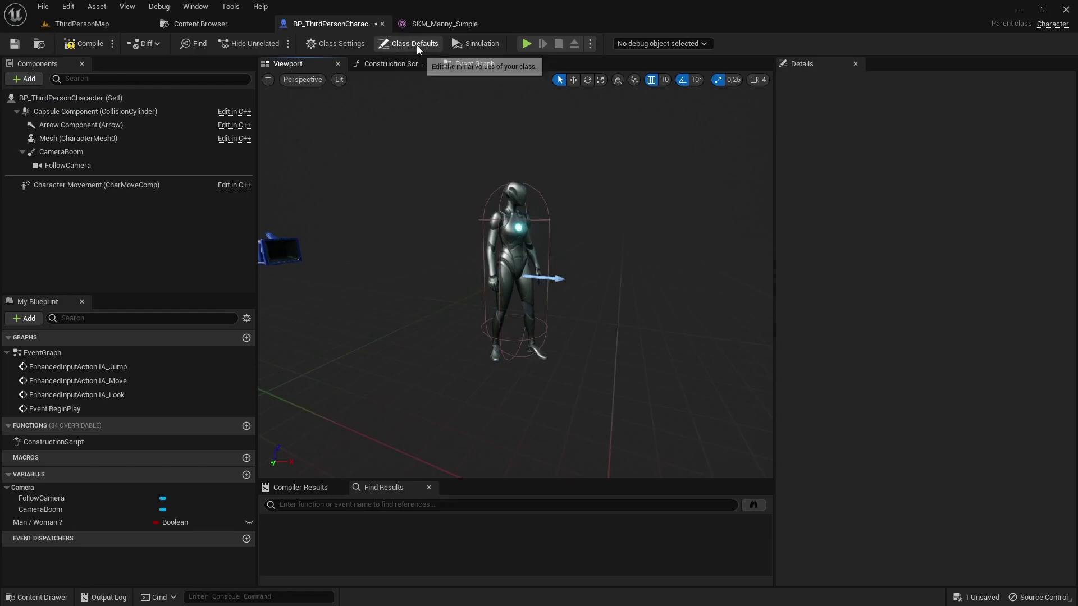
left_click(386, 63)
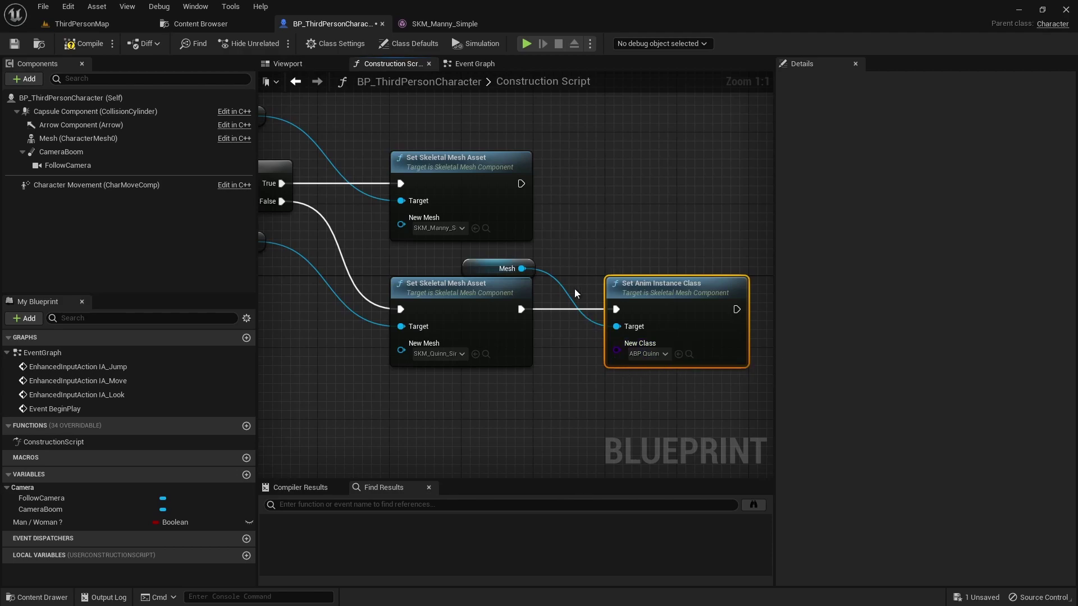
left_click(526, 264)
left_click(642, 294, "shift")
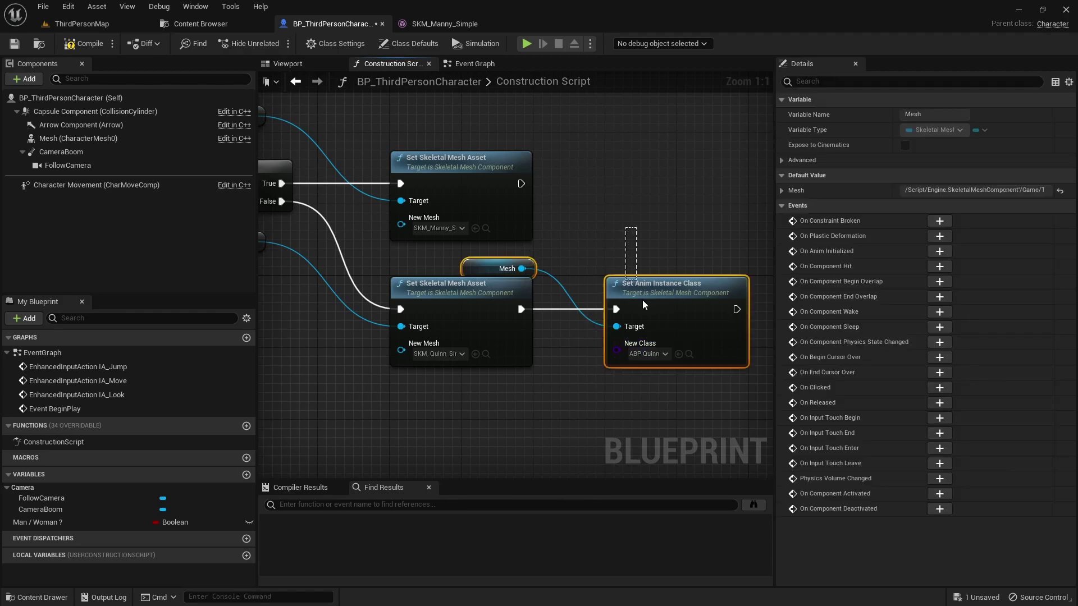
key("ctrl+w")
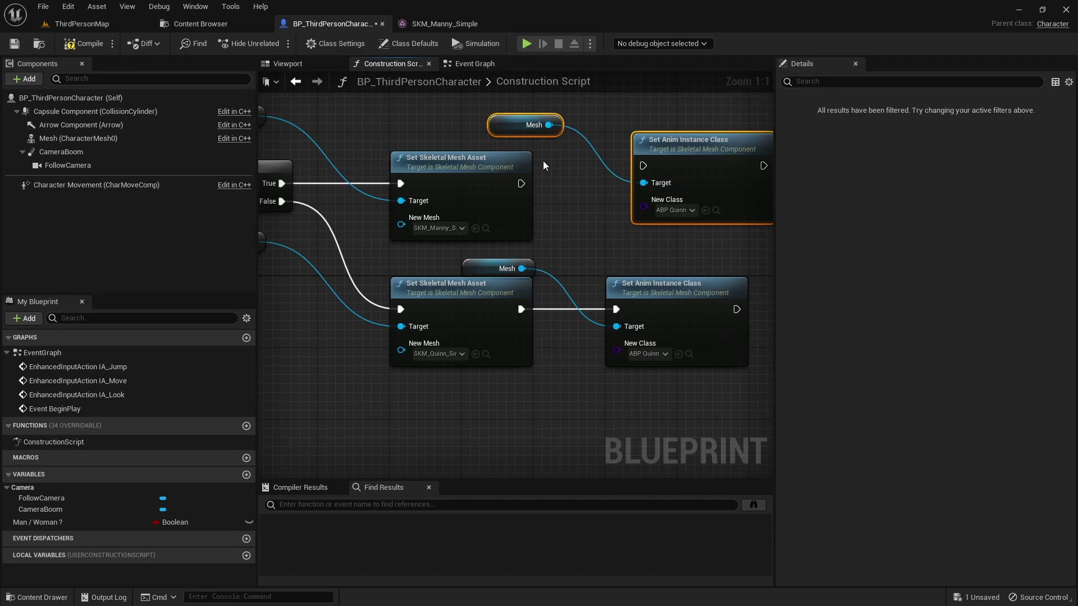
mouse_move(521, 184)
left_mouse_down()
mouse_move(644, 165)
mouse_move(619, 186)
left_mouse_up()
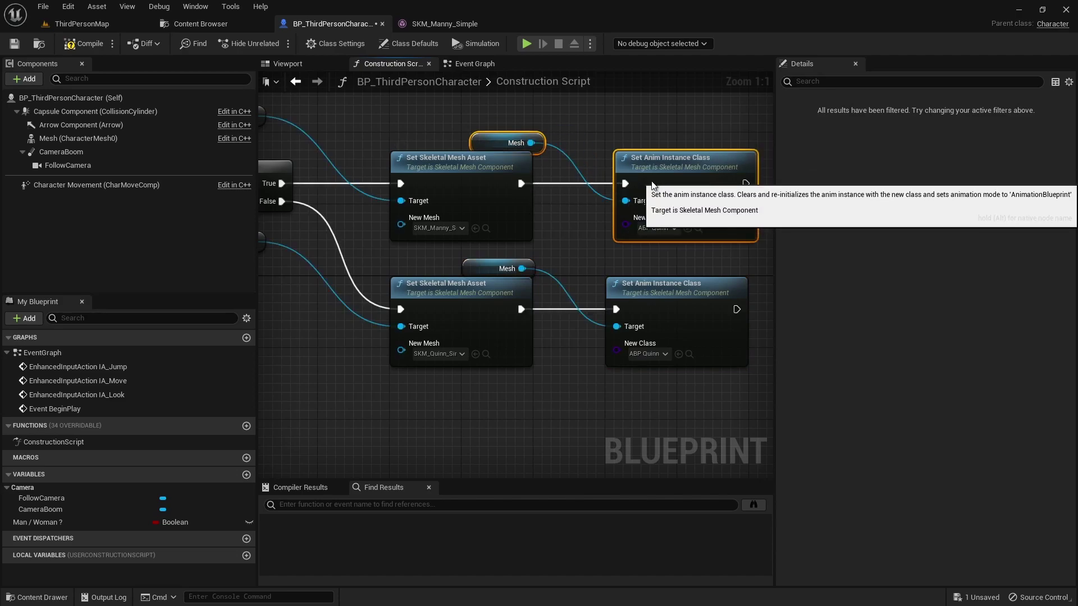
Step: Assign ABP_Manny as the copied node's New Class and compile the blueprint
left_click(219, 22)
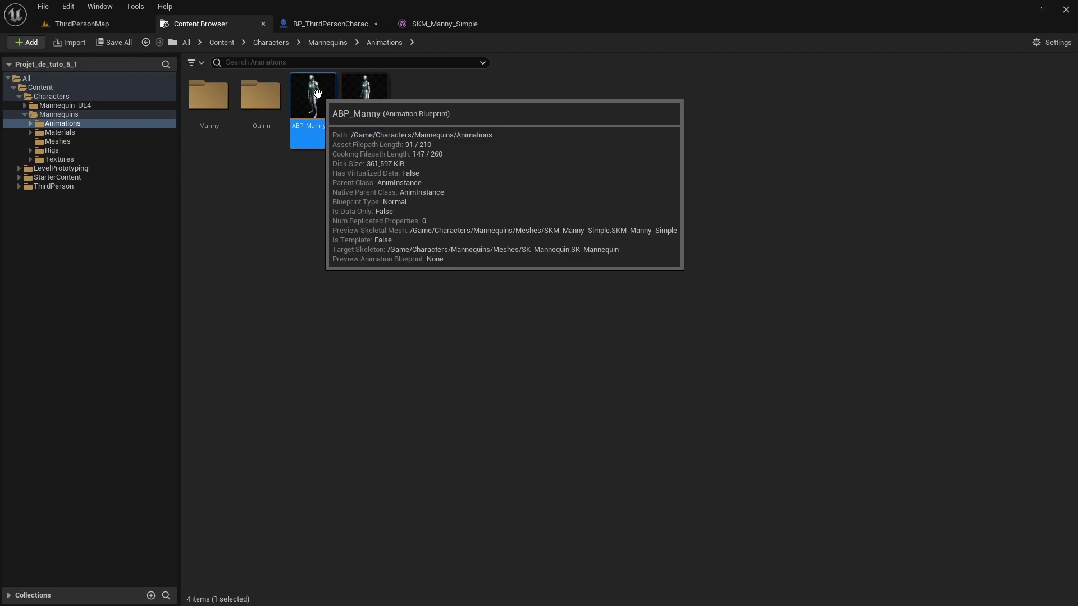
left_click_drag(317, 92, 622, 199)
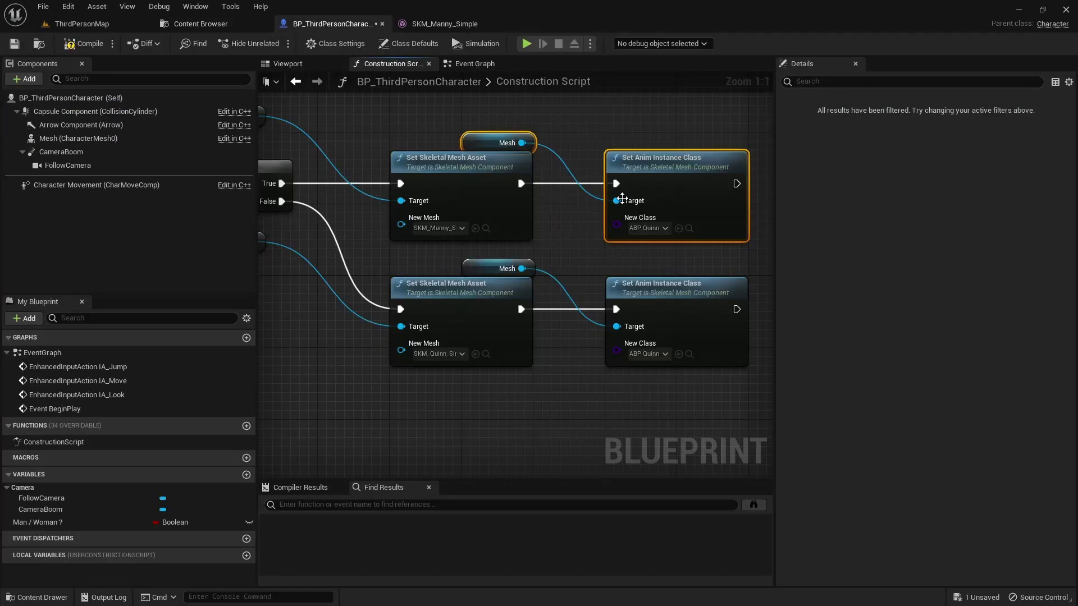
left_click_drag(677, 238, 678, 239)
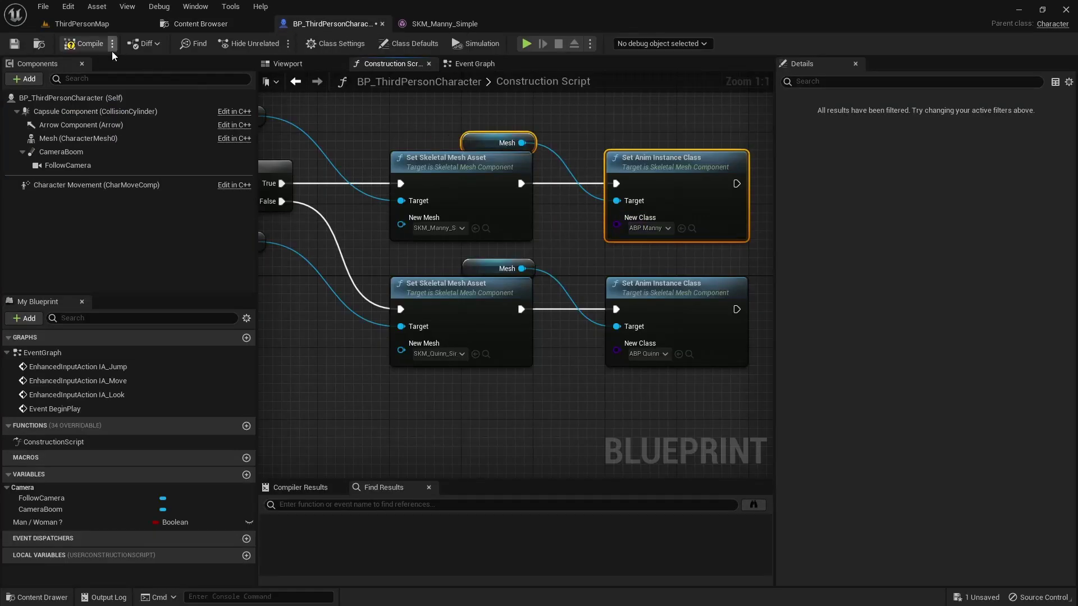
left_click(82, 43)
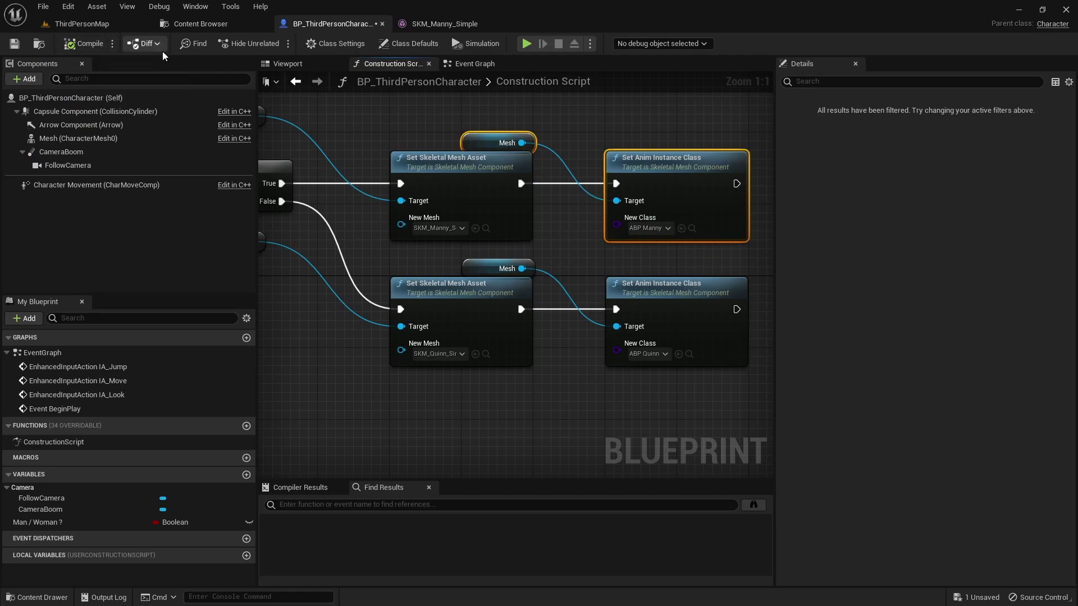
Step: Set Man / Woman ? default to True, compile, and switch to ThirdPersonMap
left_click(288, 65)
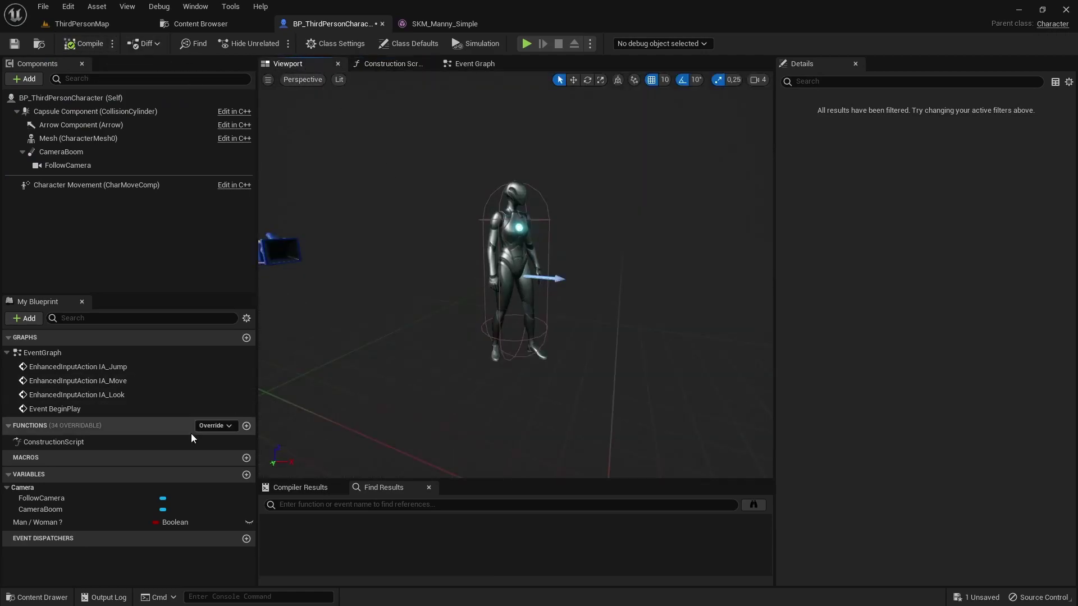
left_click(99, 523)
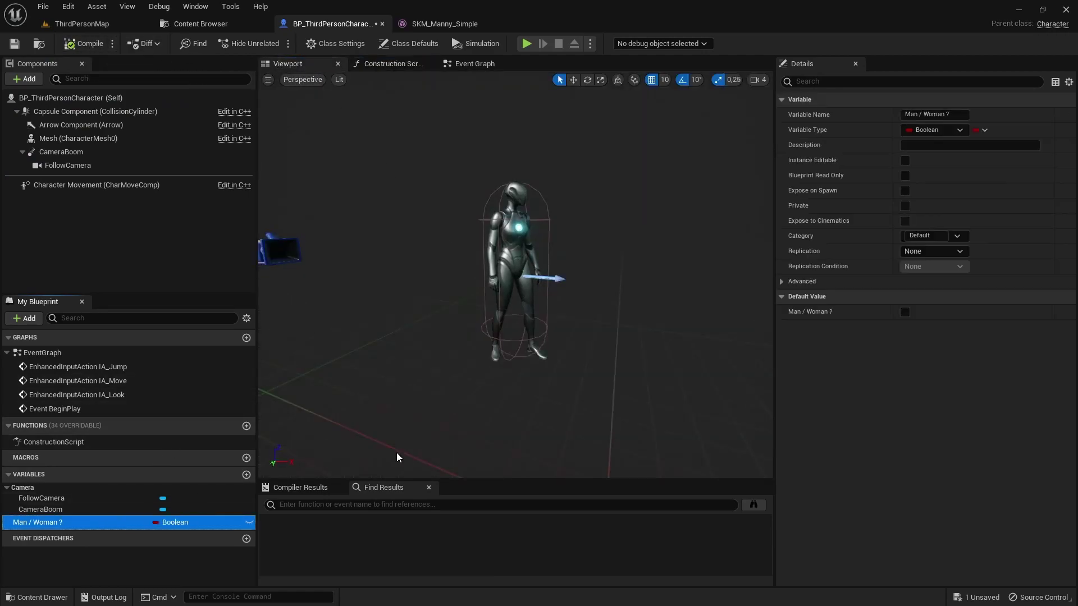
left_click(902, 314)
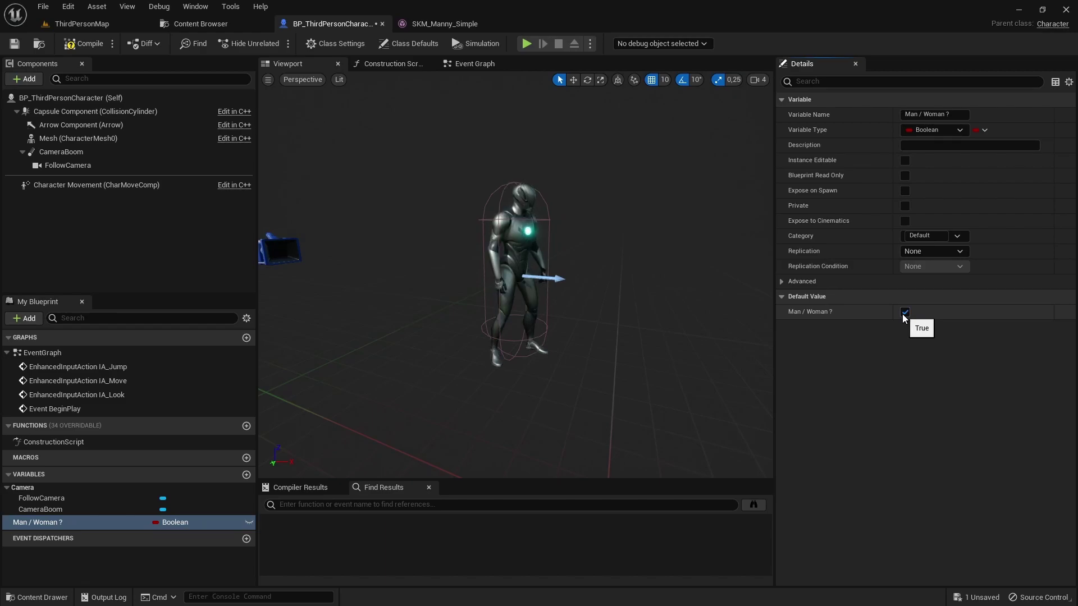
left_click(904, 313)
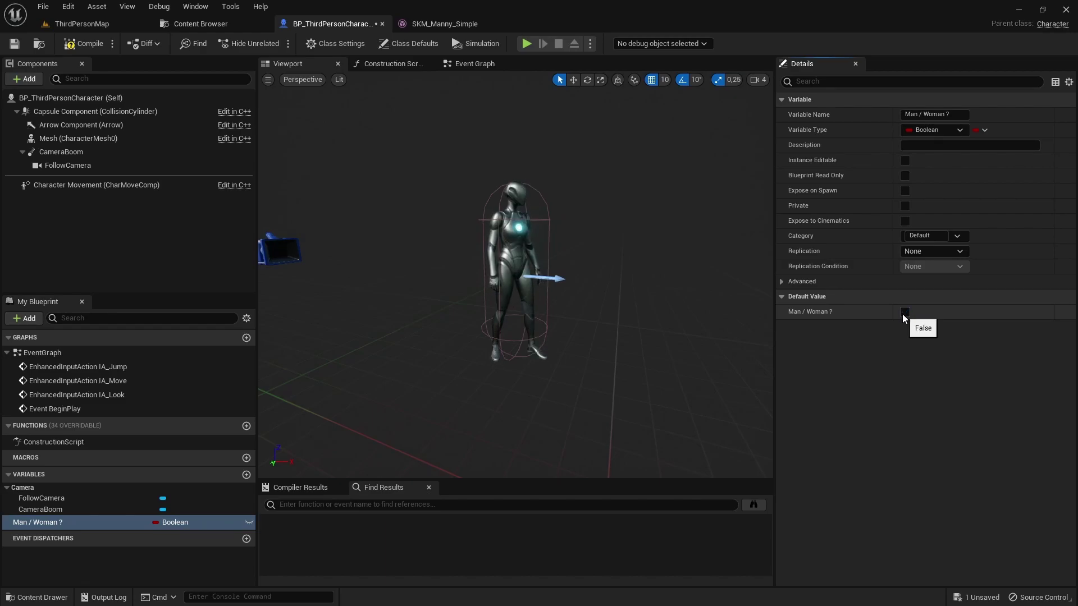
left_click(902, 314)
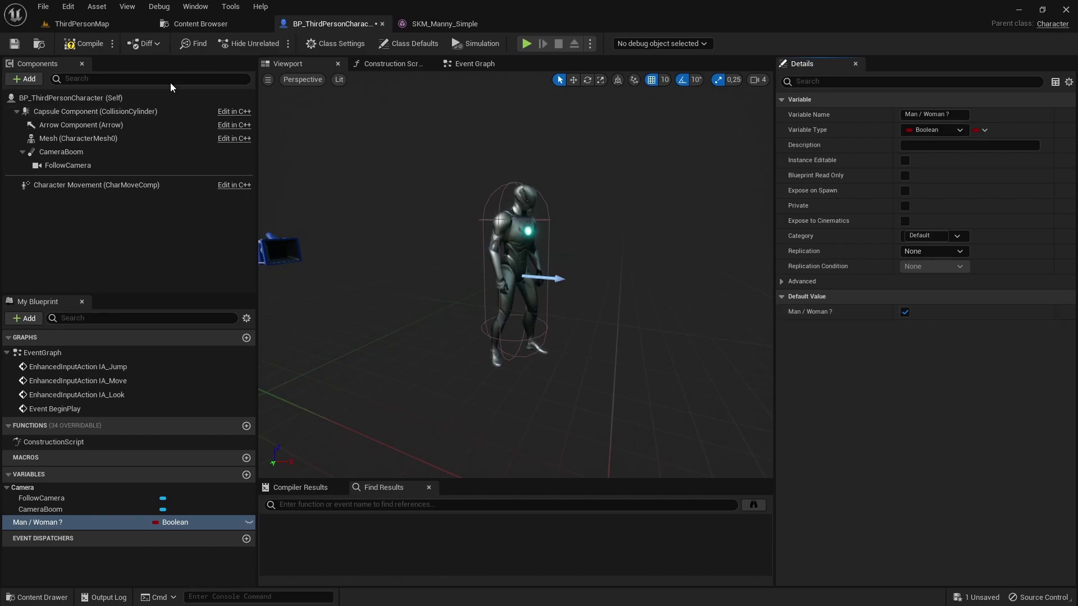
left_click(82, 44)
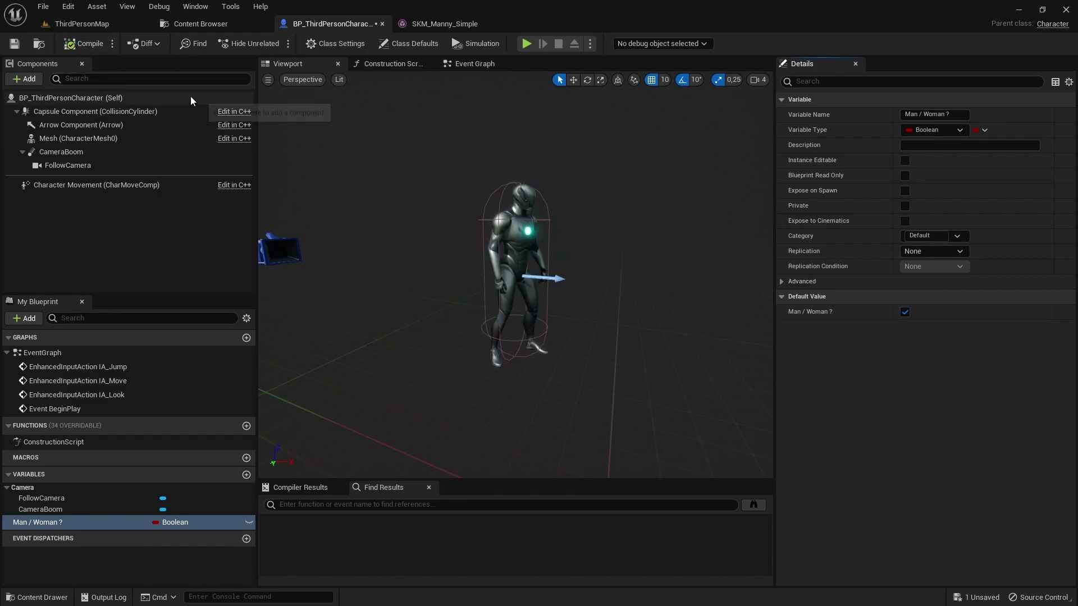
left_click(93, 22)
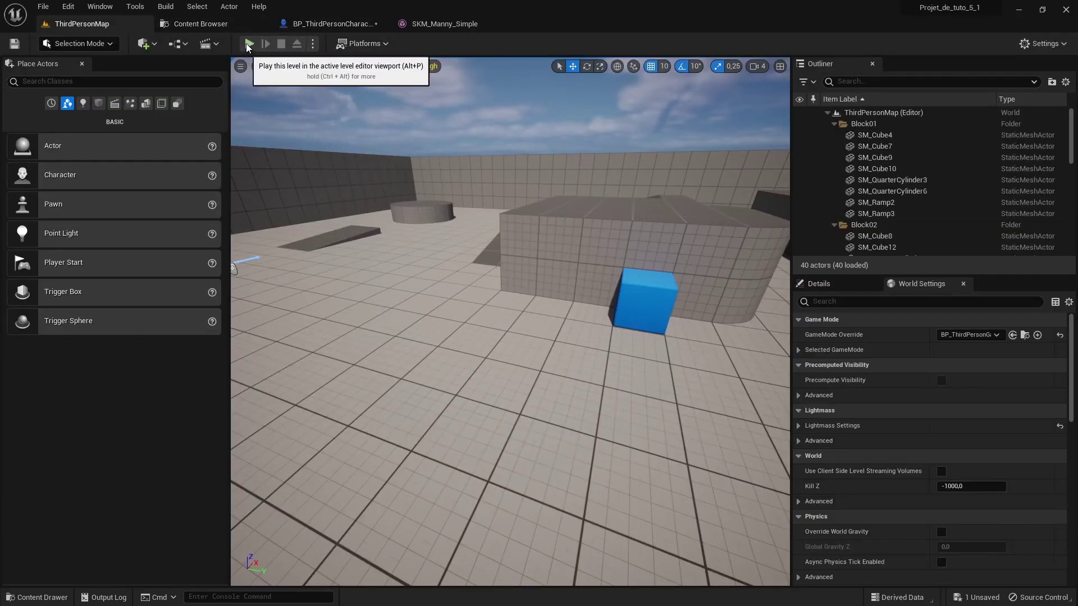
Step: Playtest the level, running and jumping the male mannequin around
left_click(247, 43)
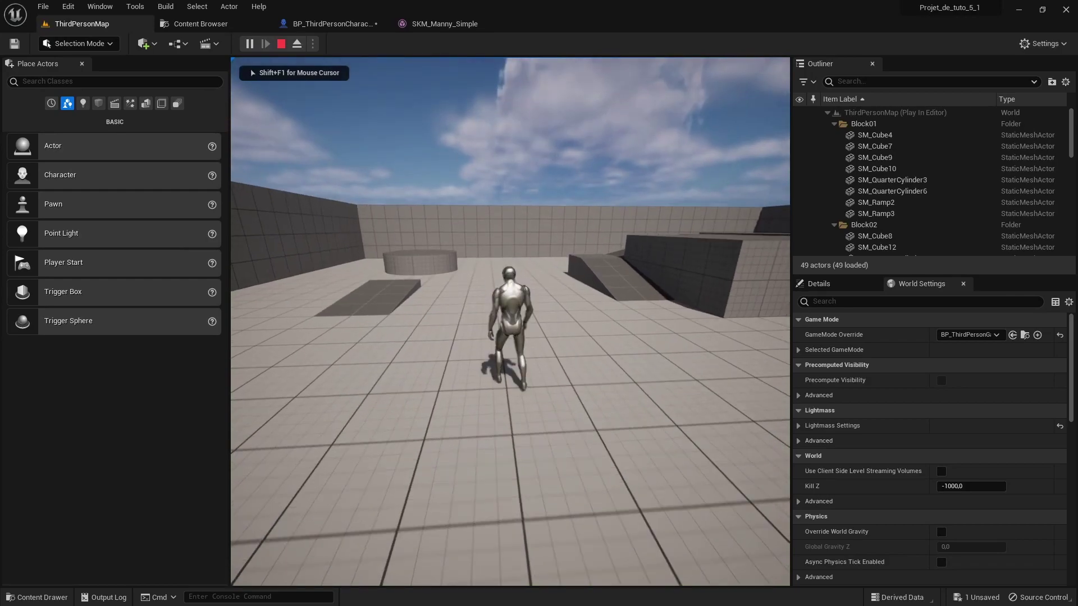
key("w")
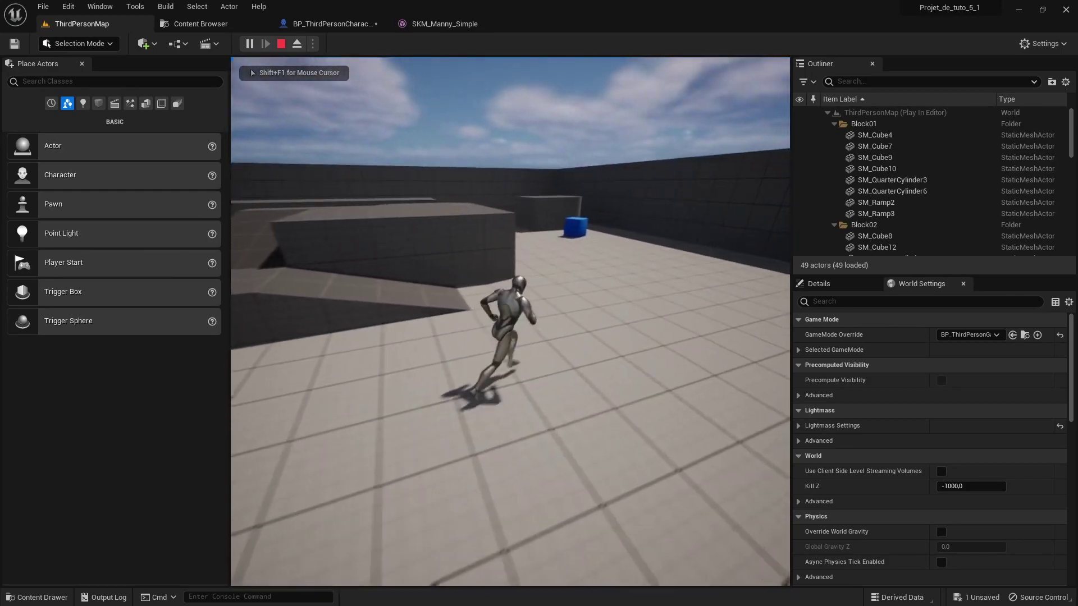
key("s")
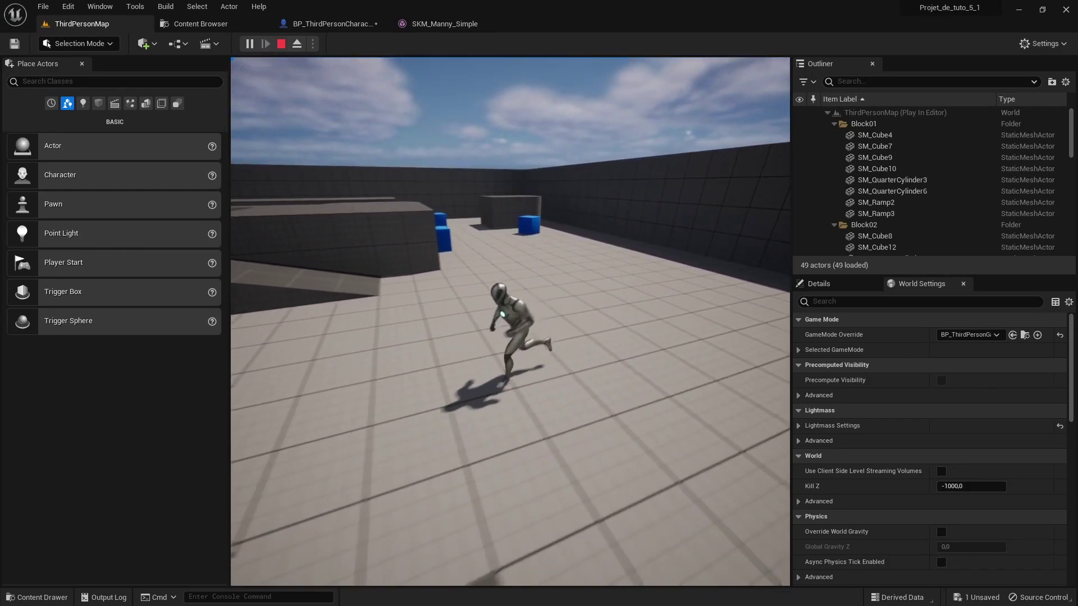
key("w")
key("a")
key("space")
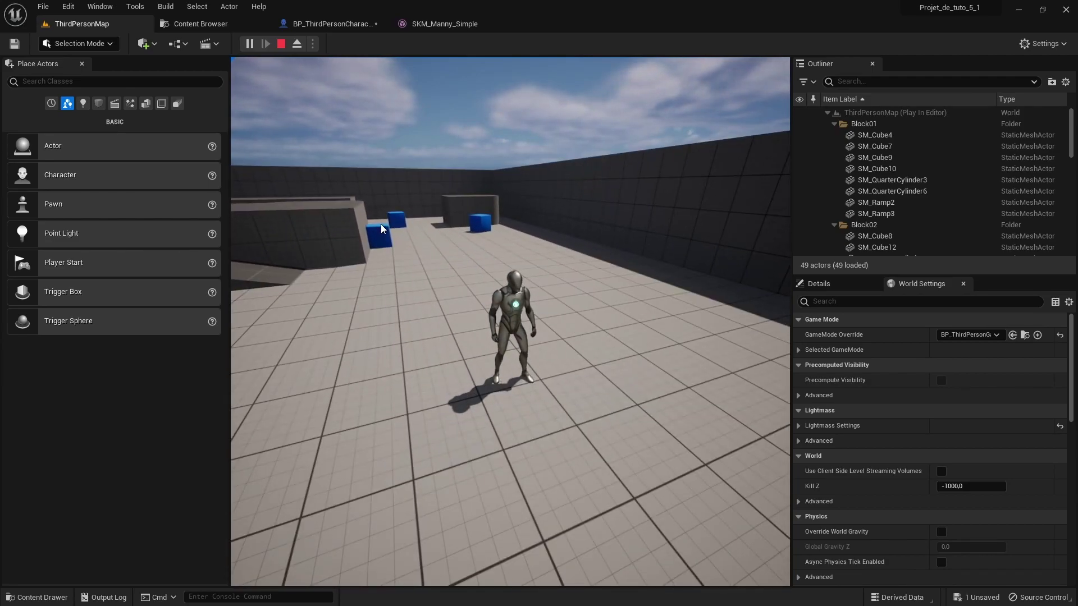
key("Escape")
Step: Set Man / Woman ? to False and playtest again with the female mannequin
left_click(338, 25)
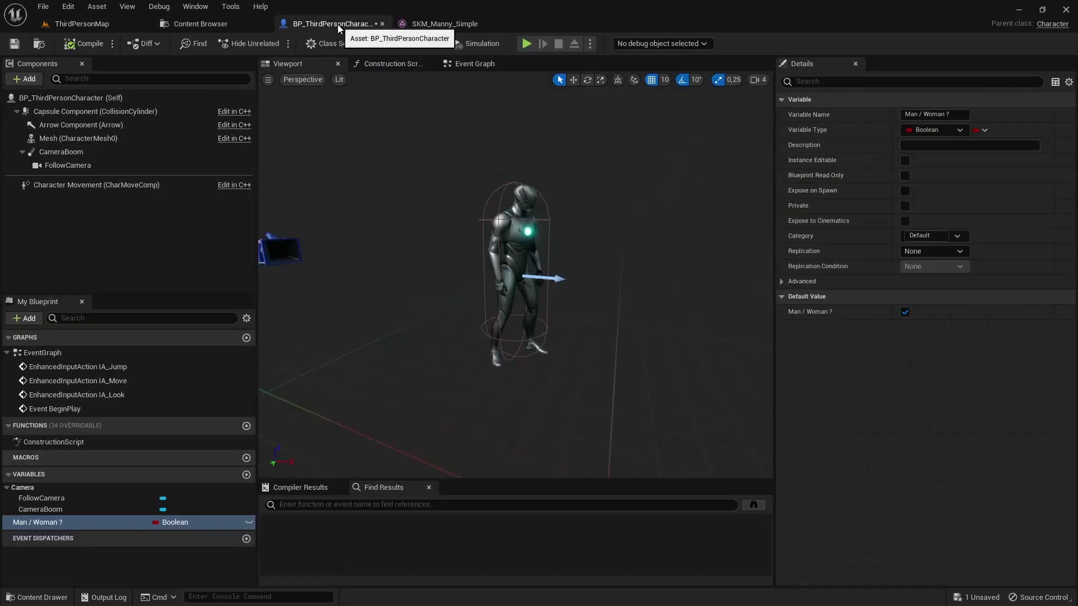
left_click(906, 311)
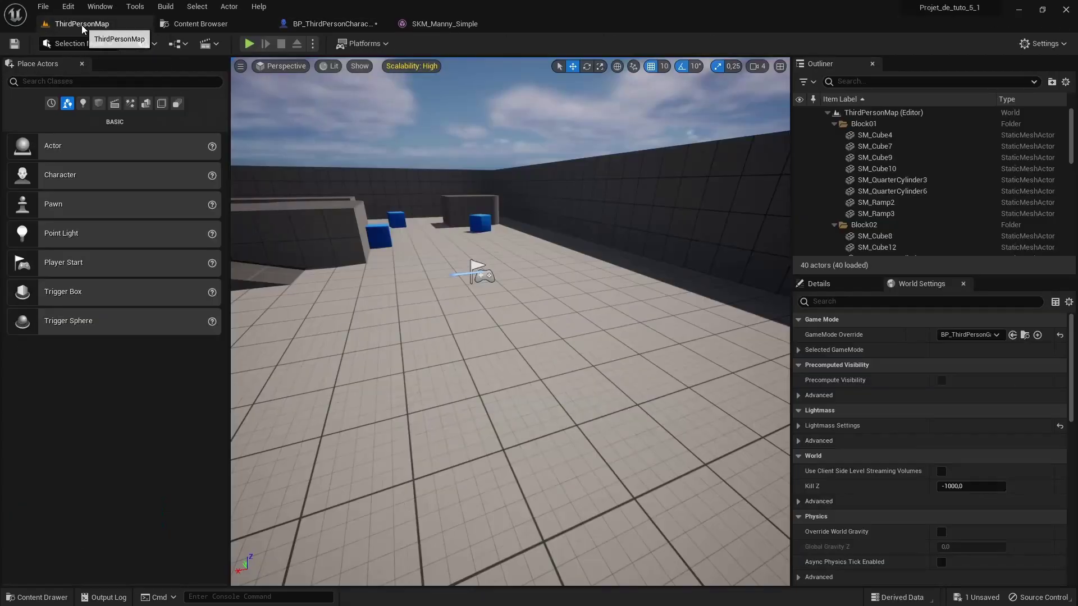
left_click(79, 24)
left_click(250, 45)
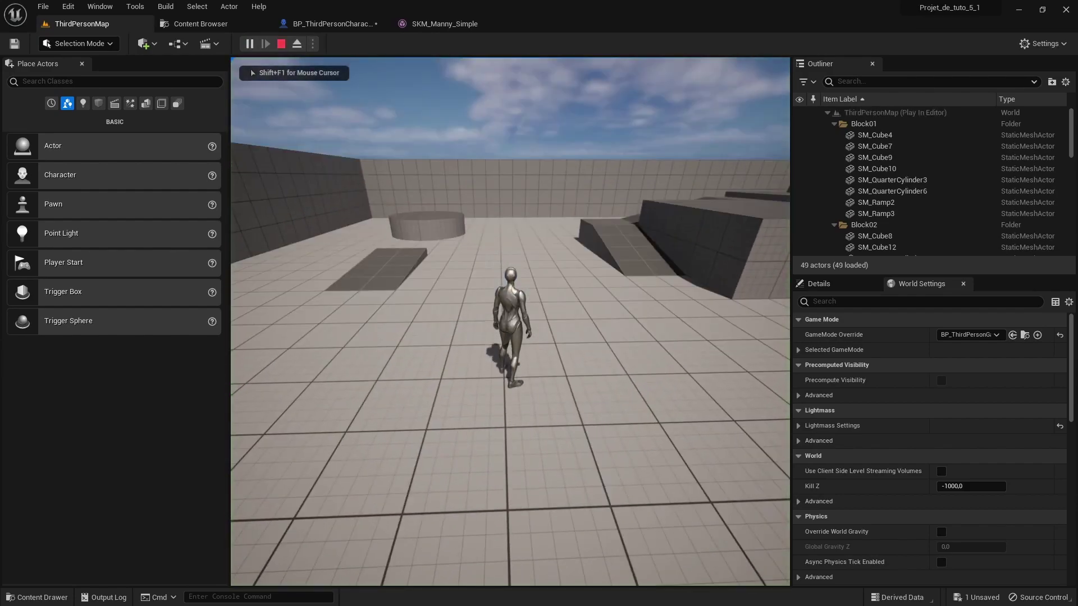
key("w")
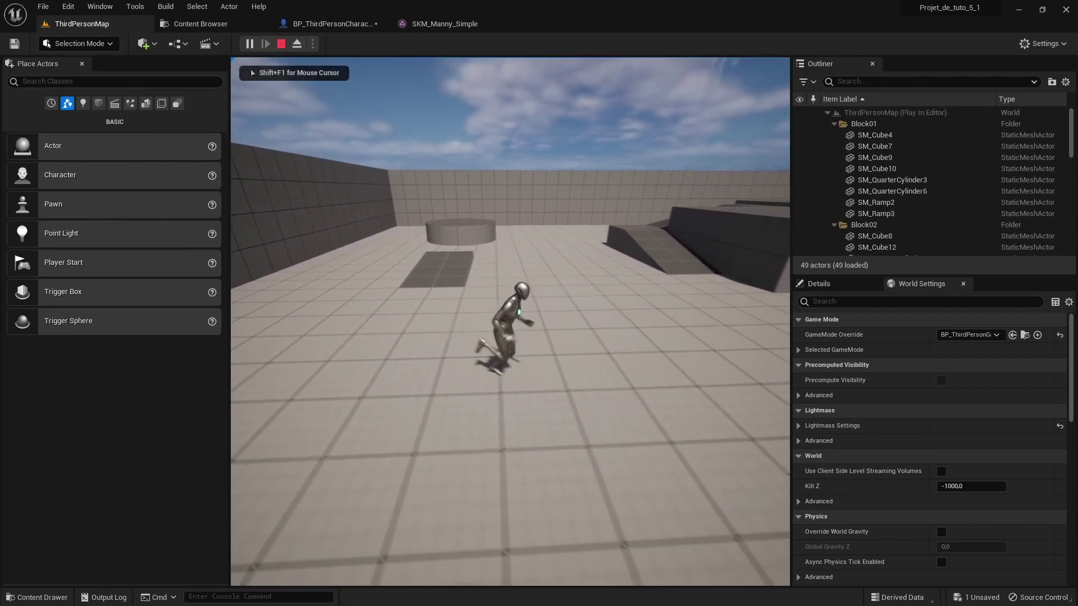
key("space")
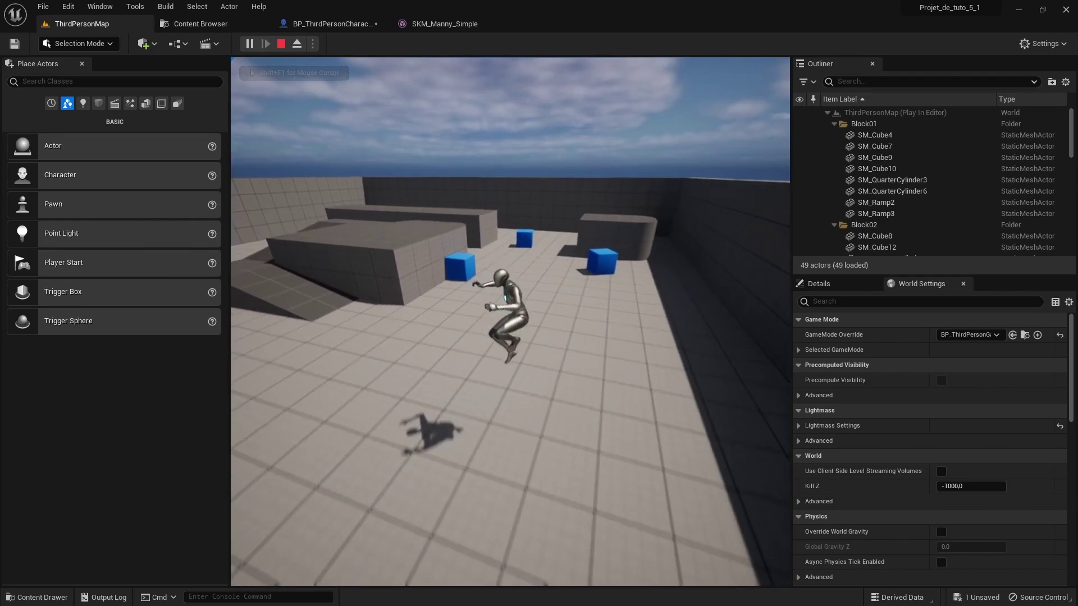
key("Escape")
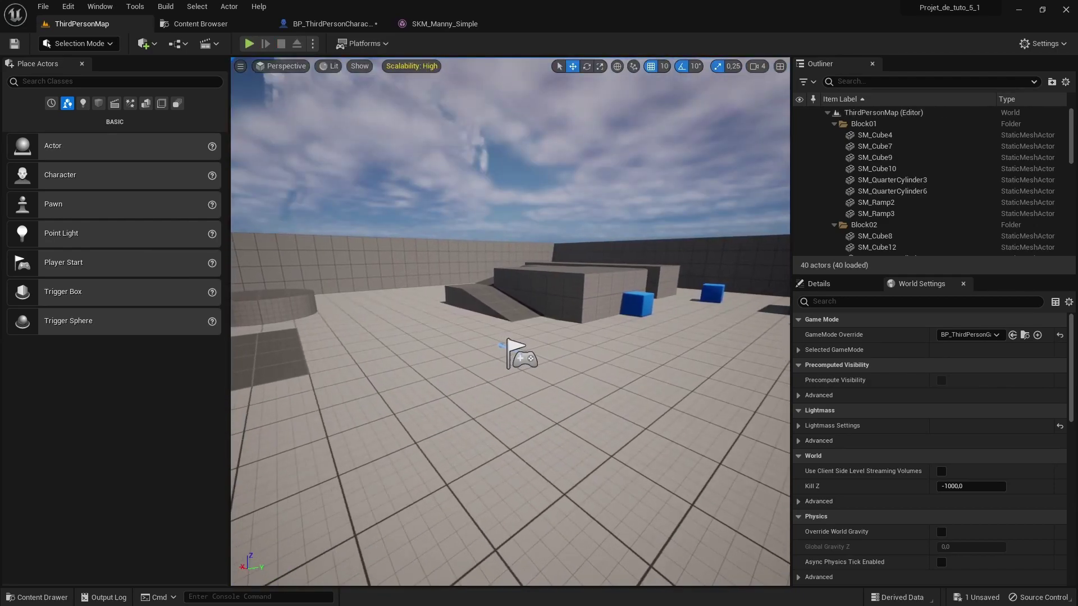
right_click_drag(364, 205, 315, 168)
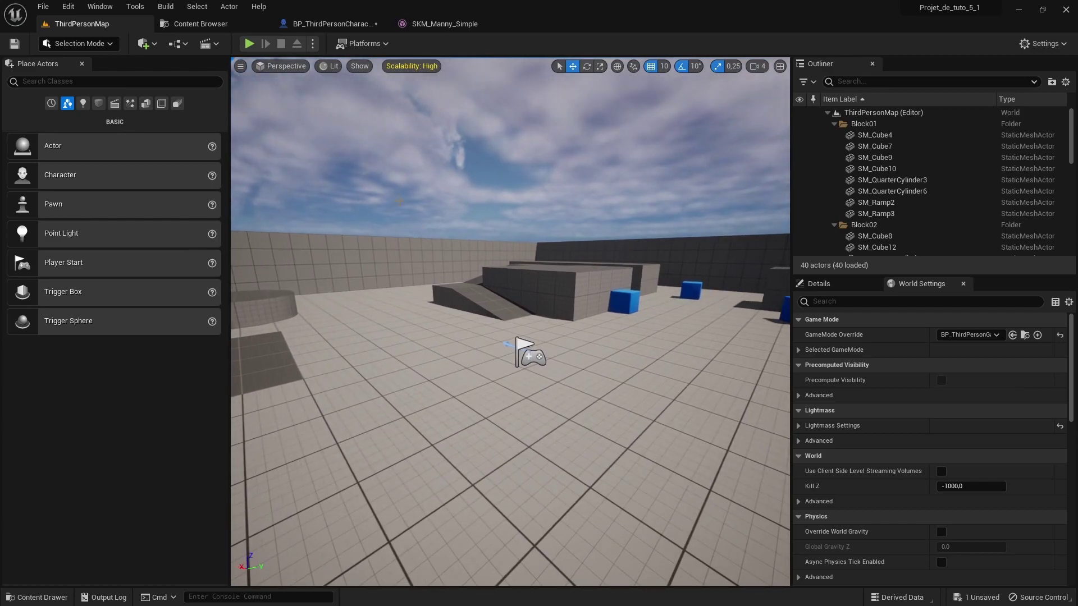
left_click(332, 23)
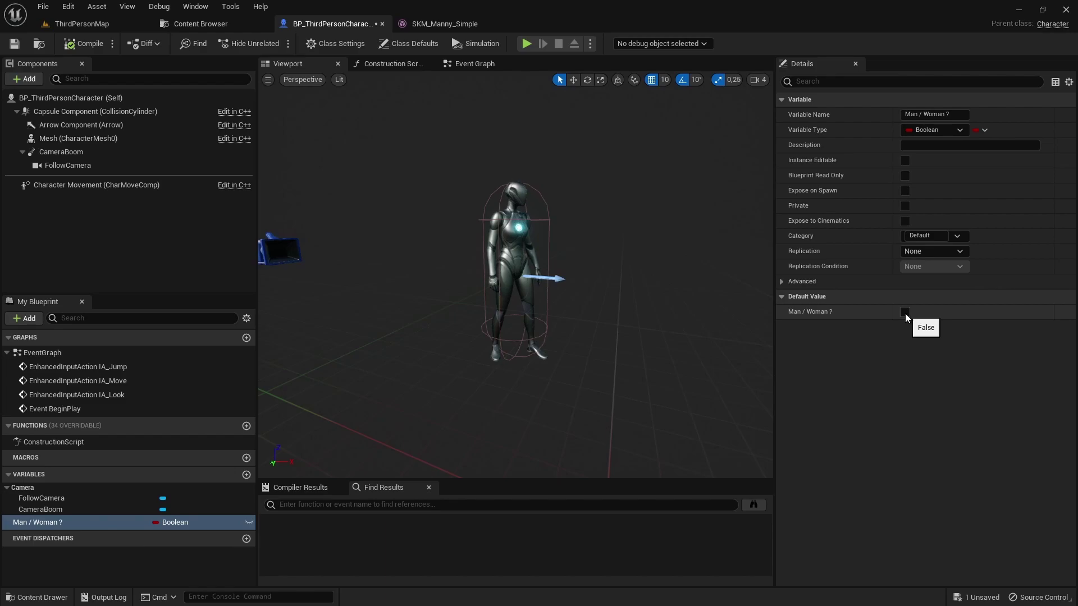
Step: Default Man / Woman ? to True, compile, and inspect the Mesh component's SKM_Quinn_Simple asset
left_click(905, 312)
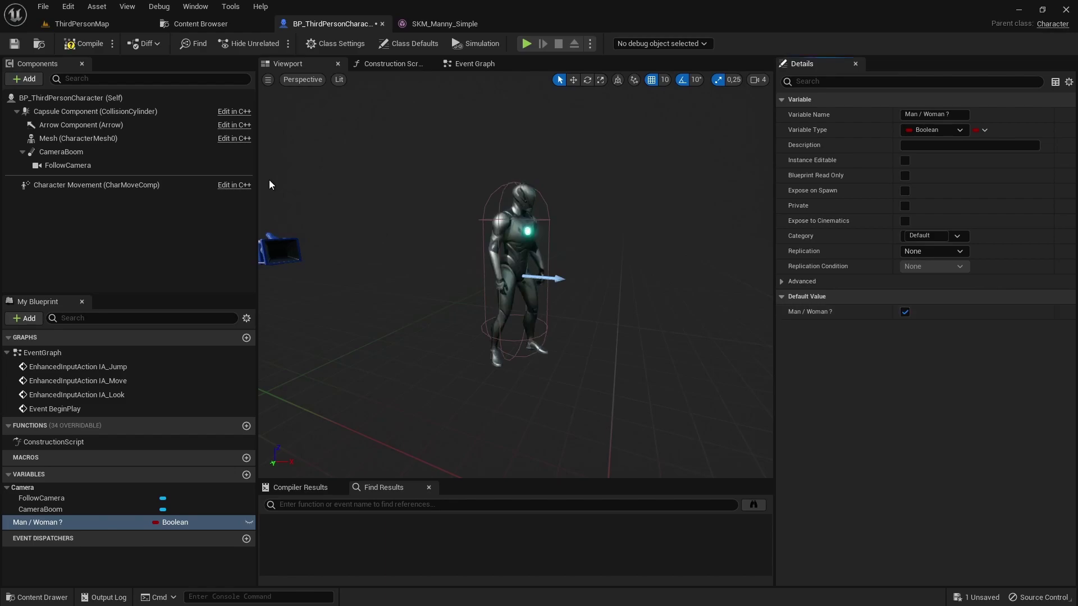
left_click(89, 44)
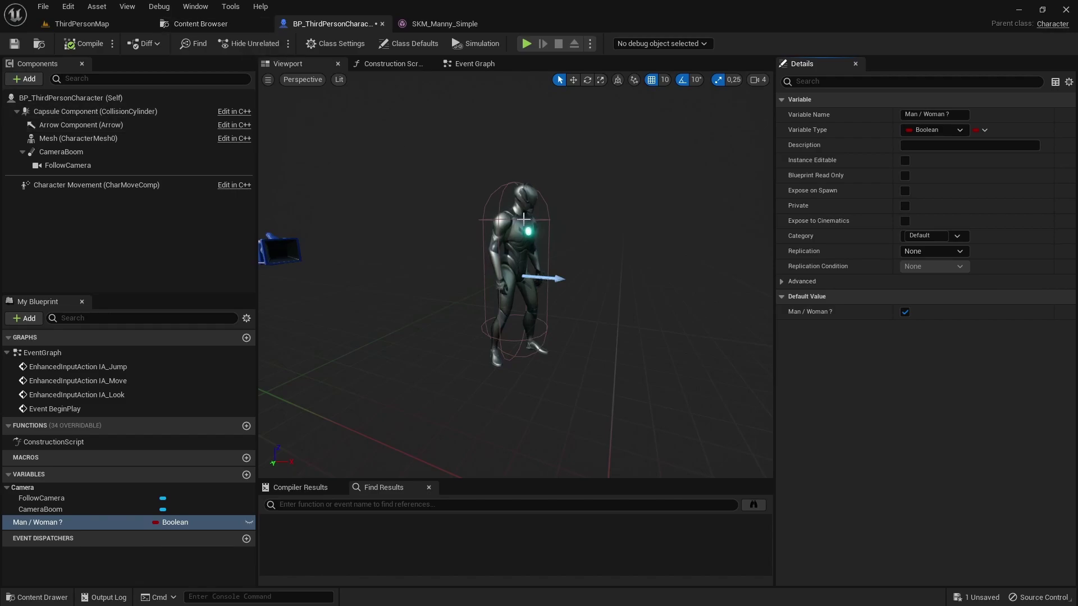
left_click(82, 24)
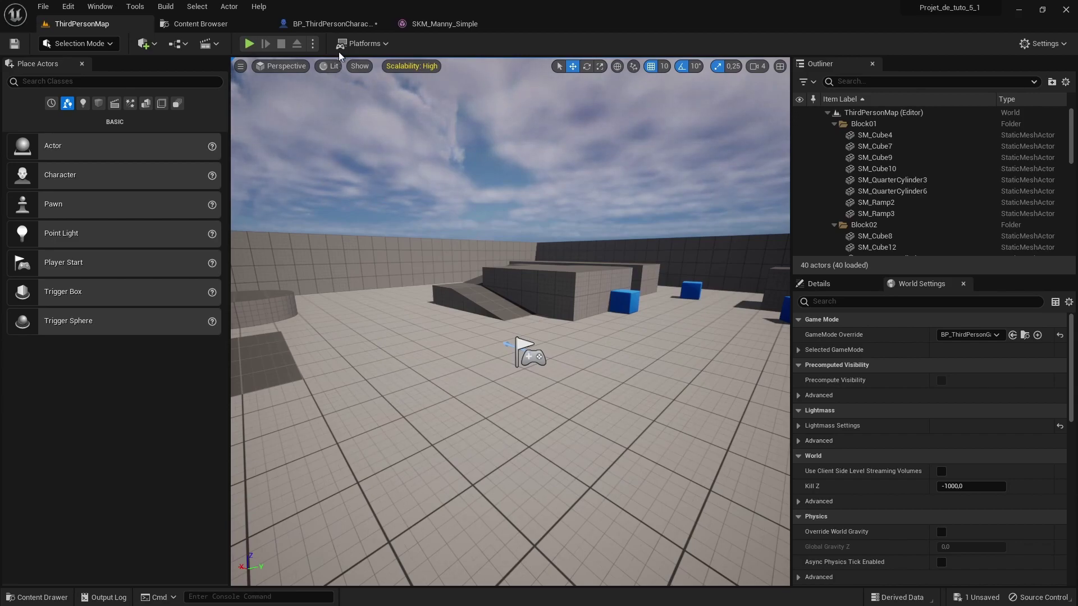
left_click(332, 25)
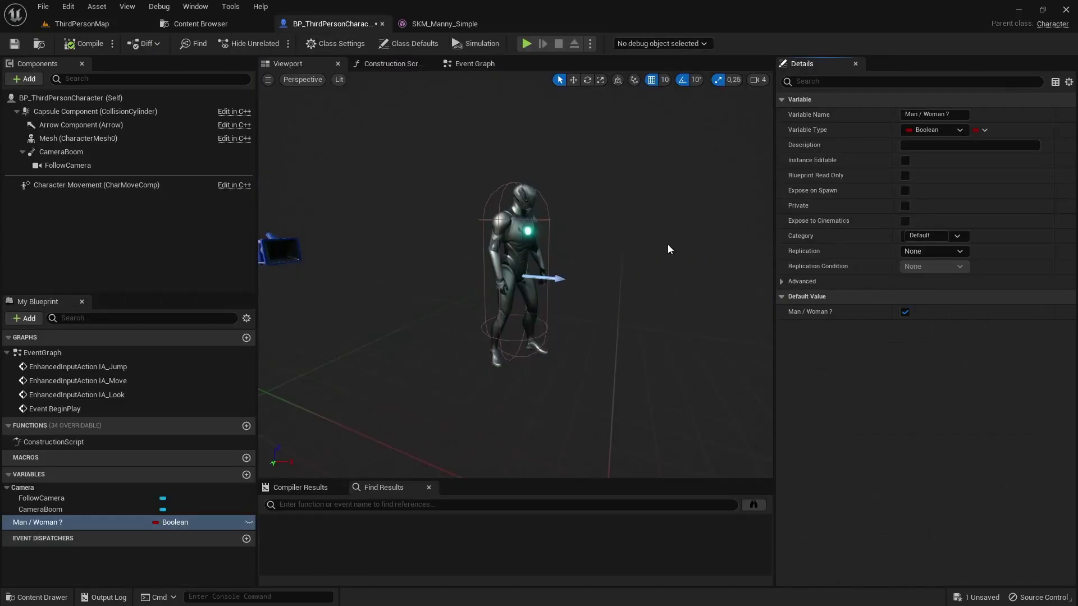
left_click(75, 138)
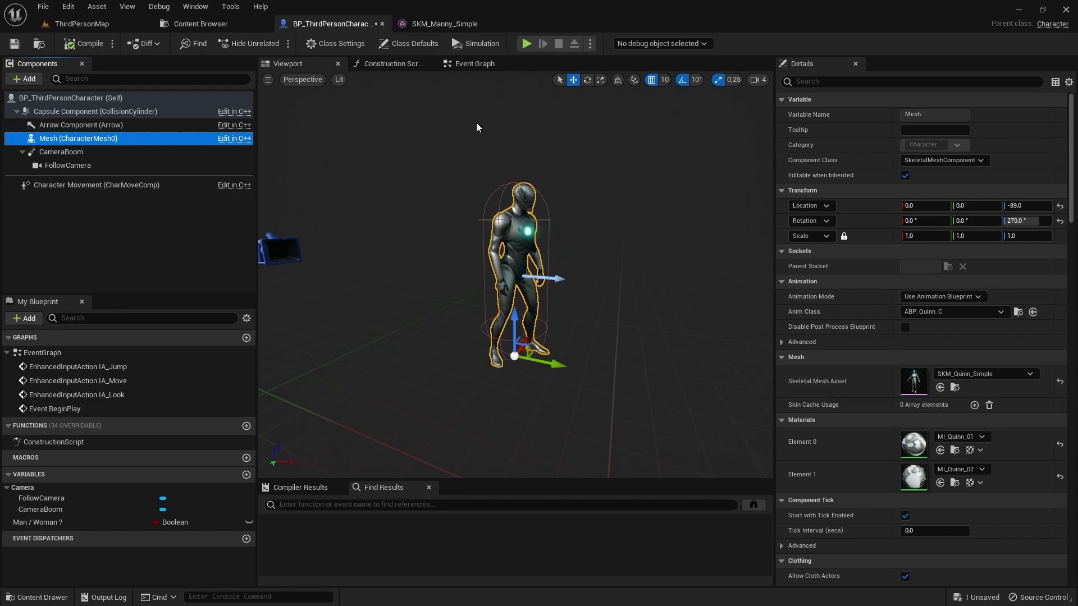
left_click(954, 392)
Step: Browse from the mesh asset to Mannequins > Animations > Manny and open MM_Run_Fwd
left_click(955, 389)
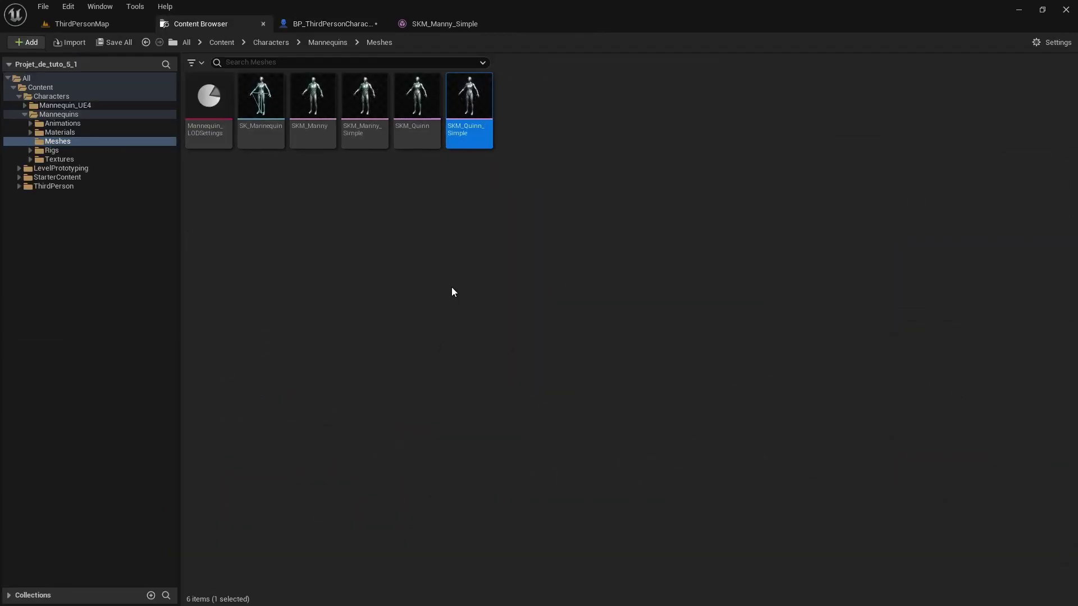
left_click(332, 44)
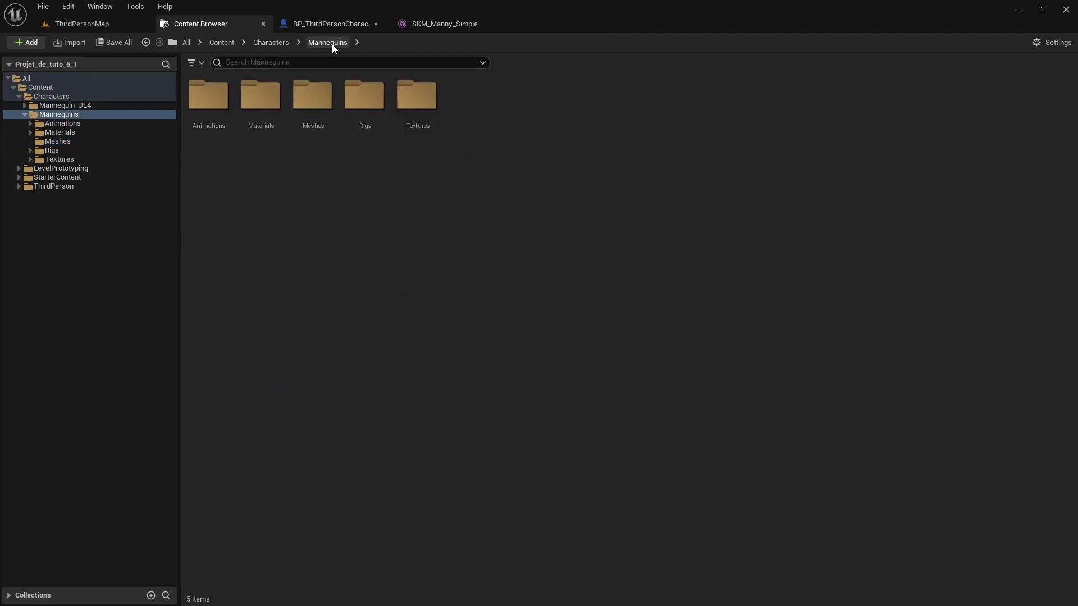
double_click(197, 135)
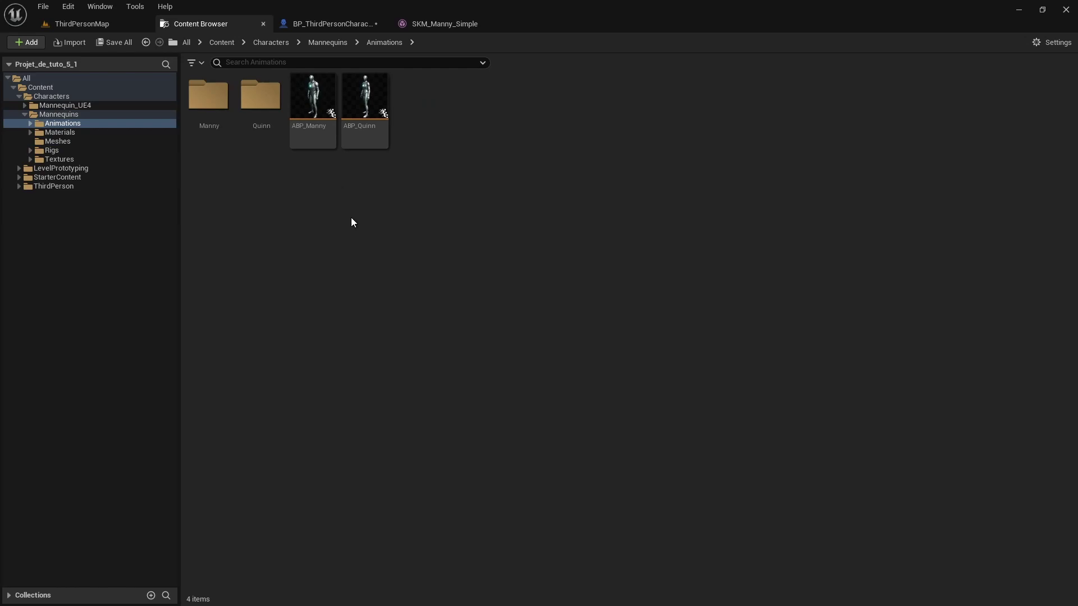
double_click(215, 137)
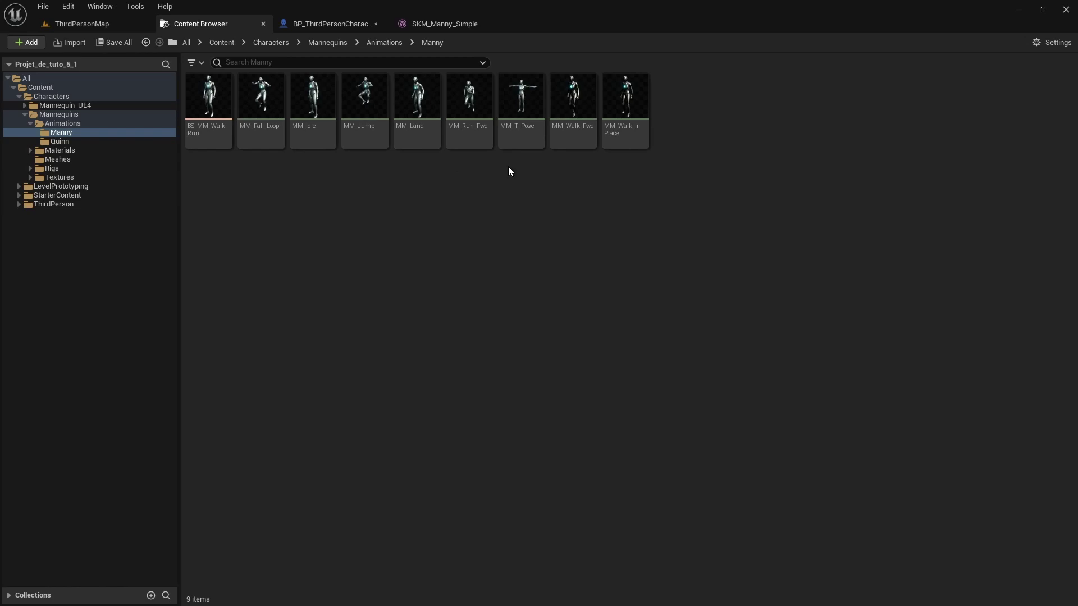
left_click(474, 143)
double_click(474, 142)
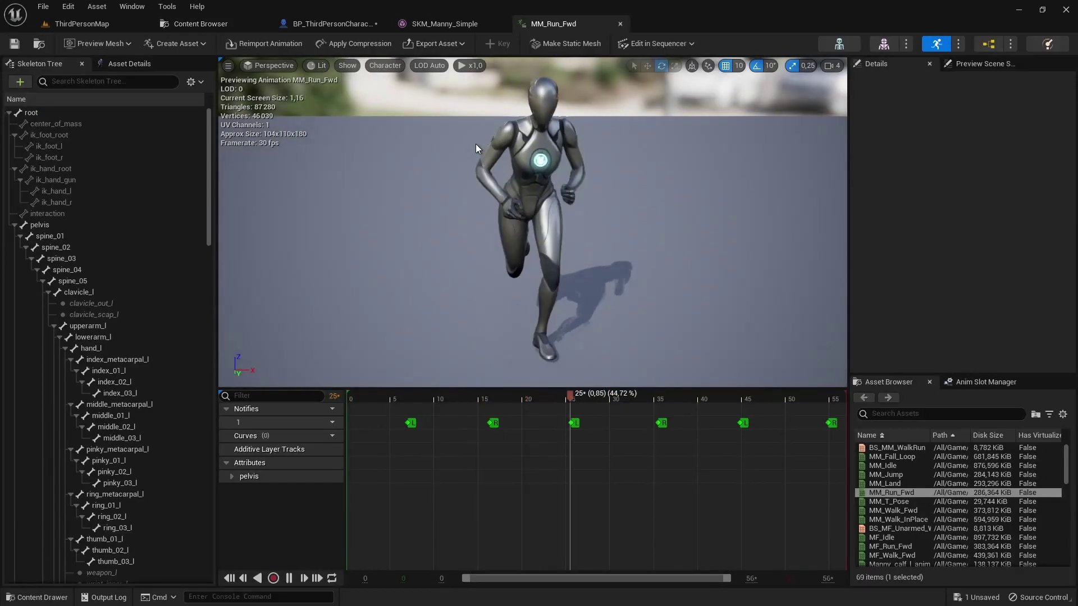
mouse_move(494, 194)
left_mouse_down()
mouse_move(595, 190)
mouse_move(561, 194)
left_mouse_up()
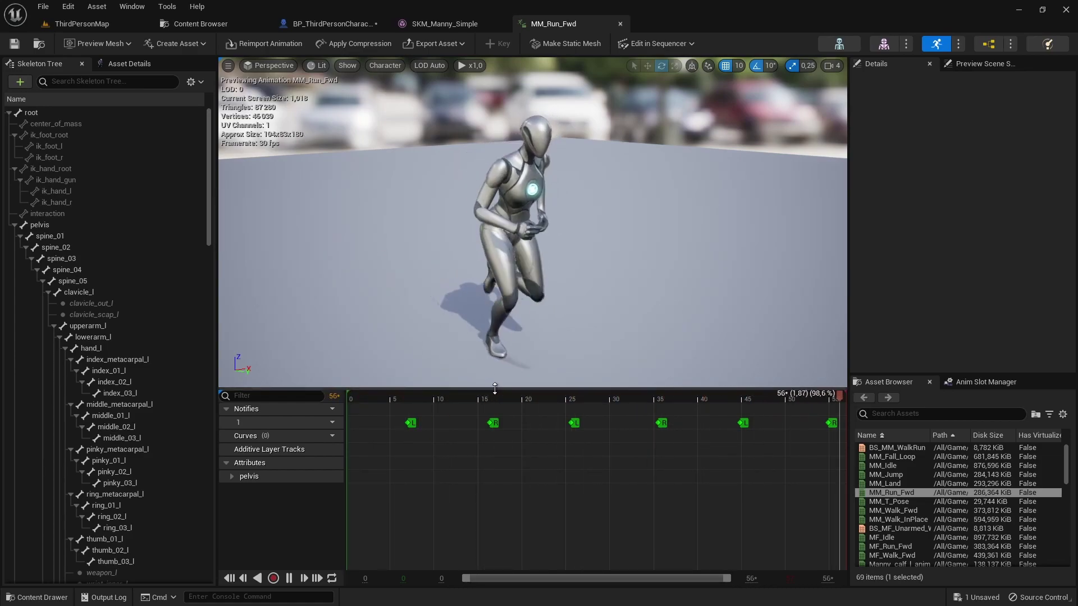
left_click(471, 394)
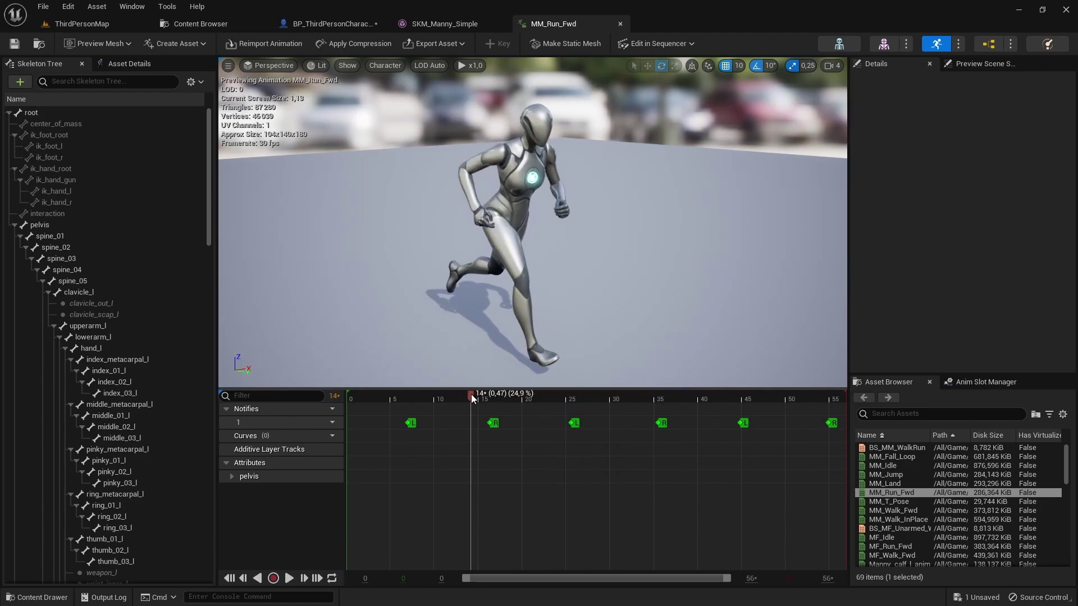
left_click_drag(470, 394, 346, 395)
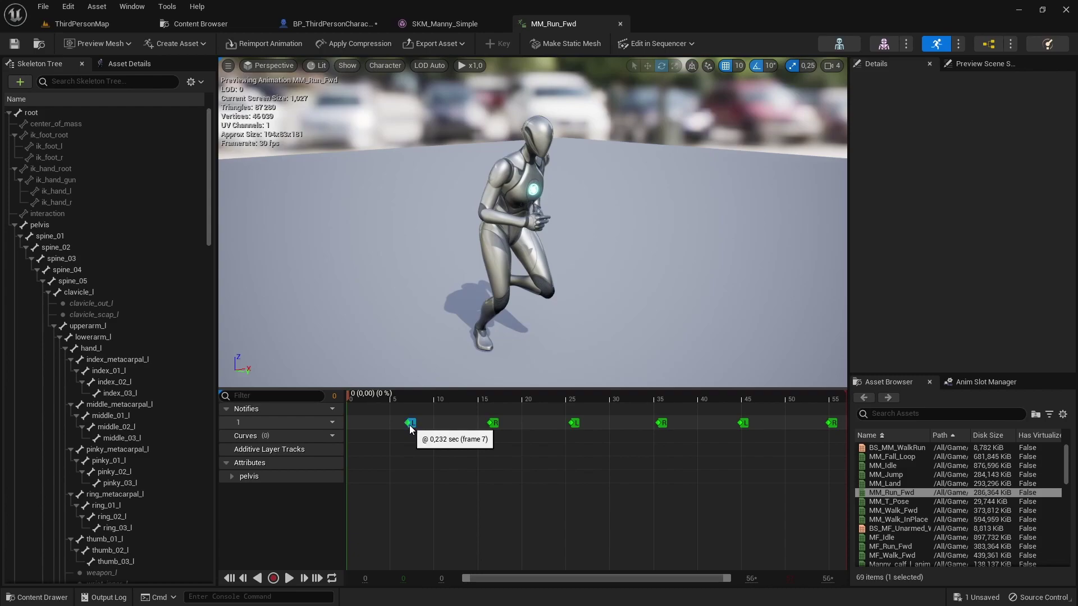
left_click(493, 423)
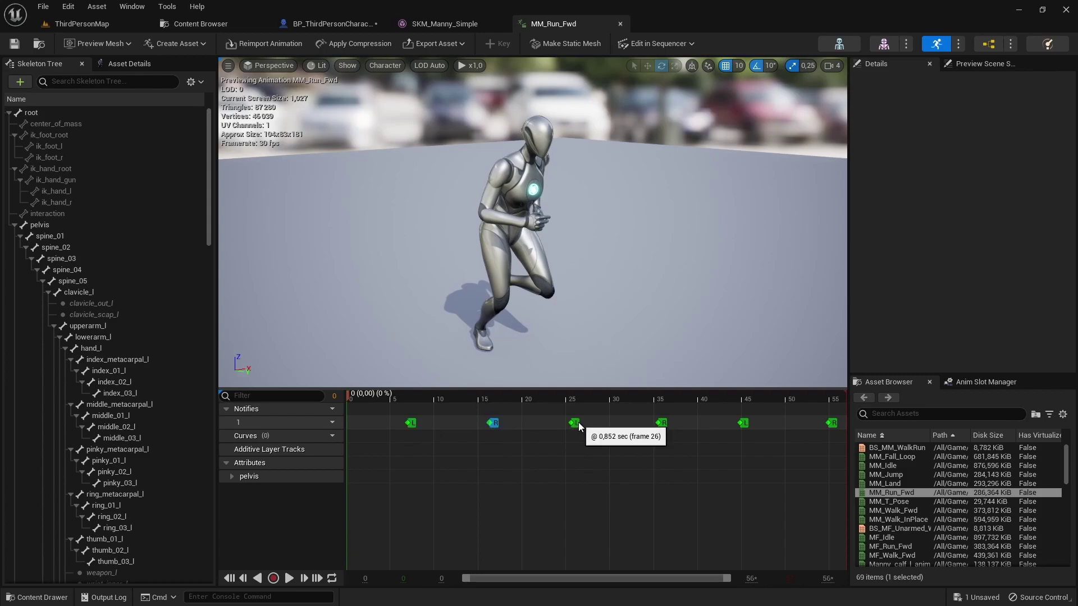
left_click(662, 423)
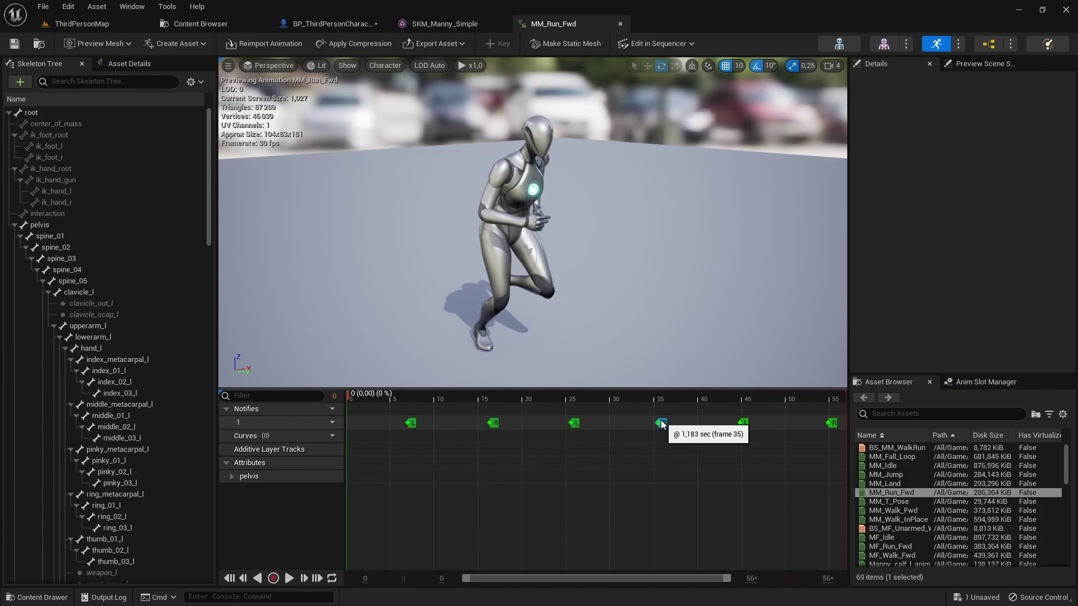
left_click(744, 423)
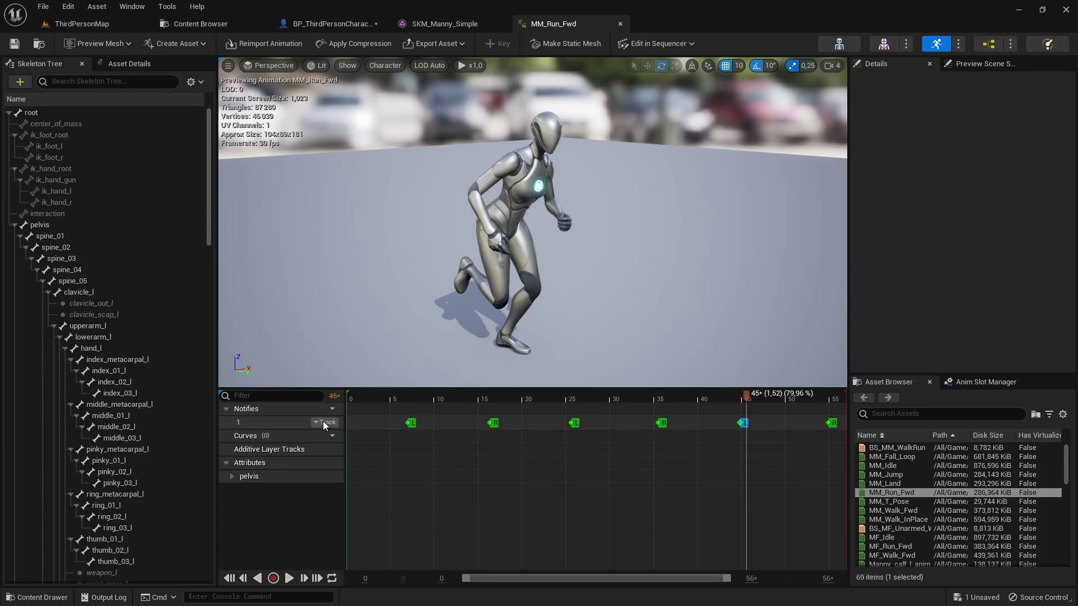
Step: Insert notify track 2 in MM_Run_Fwd and scrub back to around frame 8
left_click(323, 423)
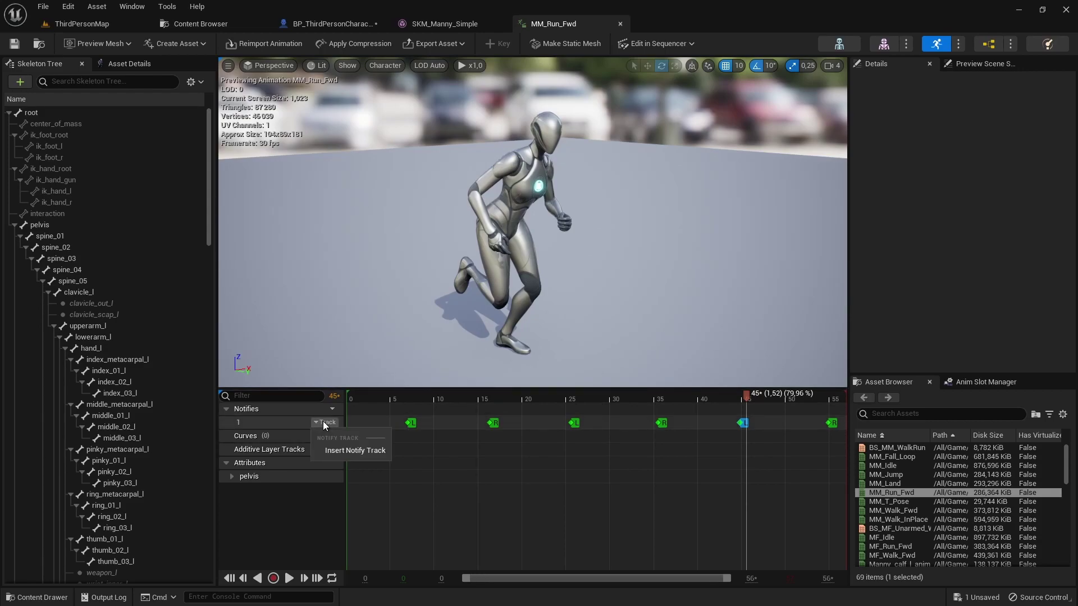
left_click(333, 450)
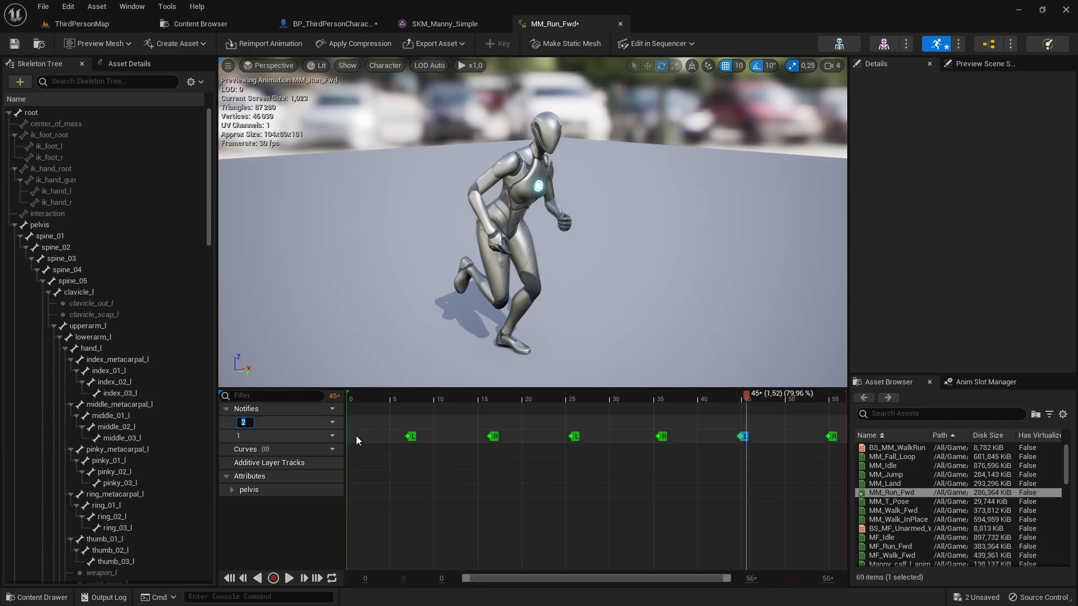
key("Return")
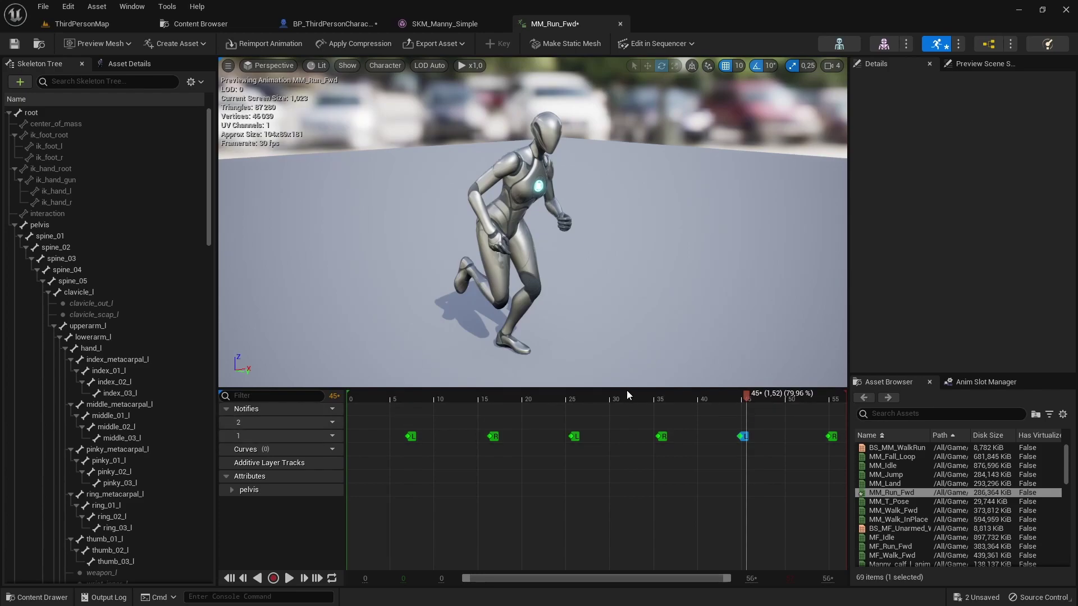
left_click_drag(618, 396, 407, 402)
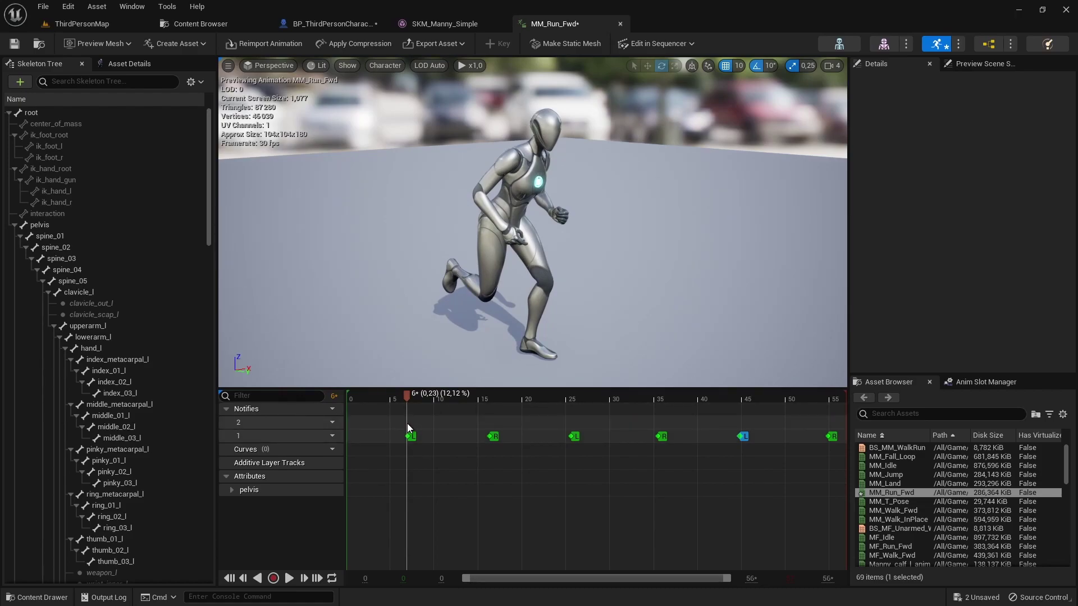
Step: Add a new notify named feet l on track 2 near frame 6
right_click(408, 425)
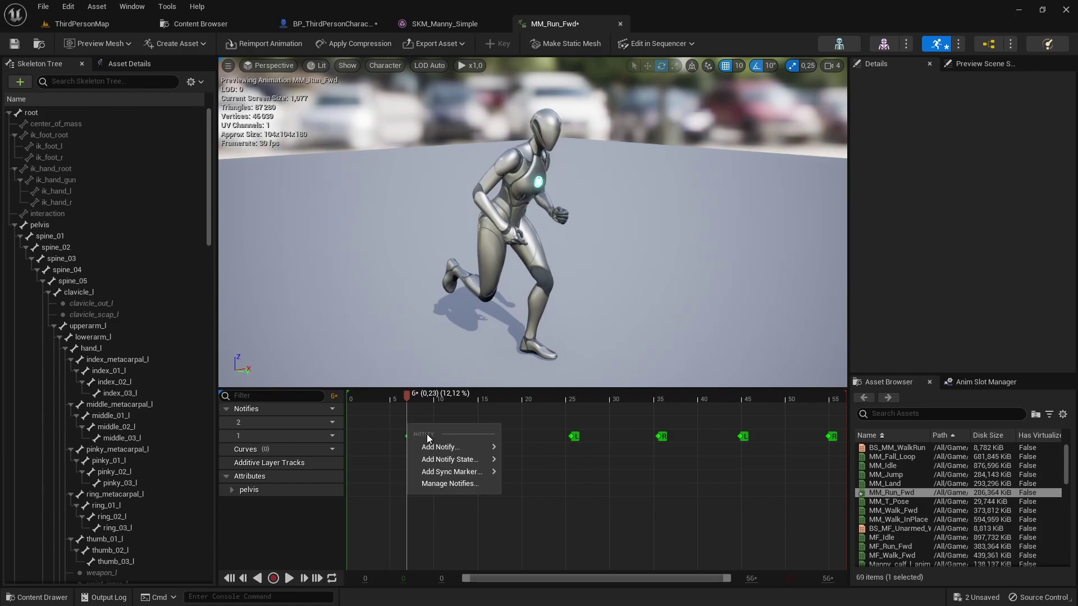
mouse_move(454, 447)
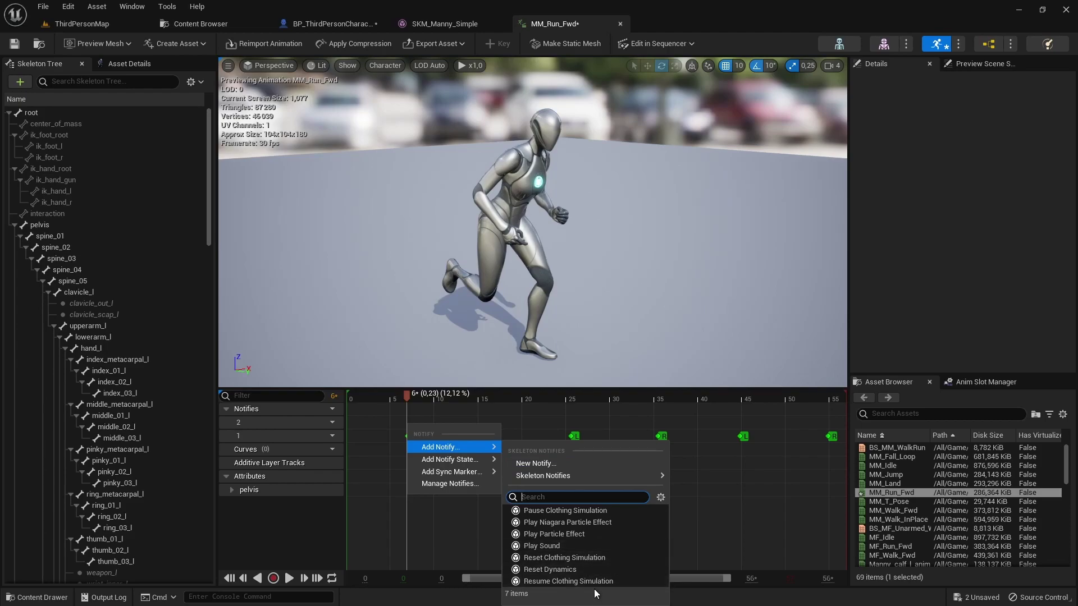
mouse_move(626, 479)
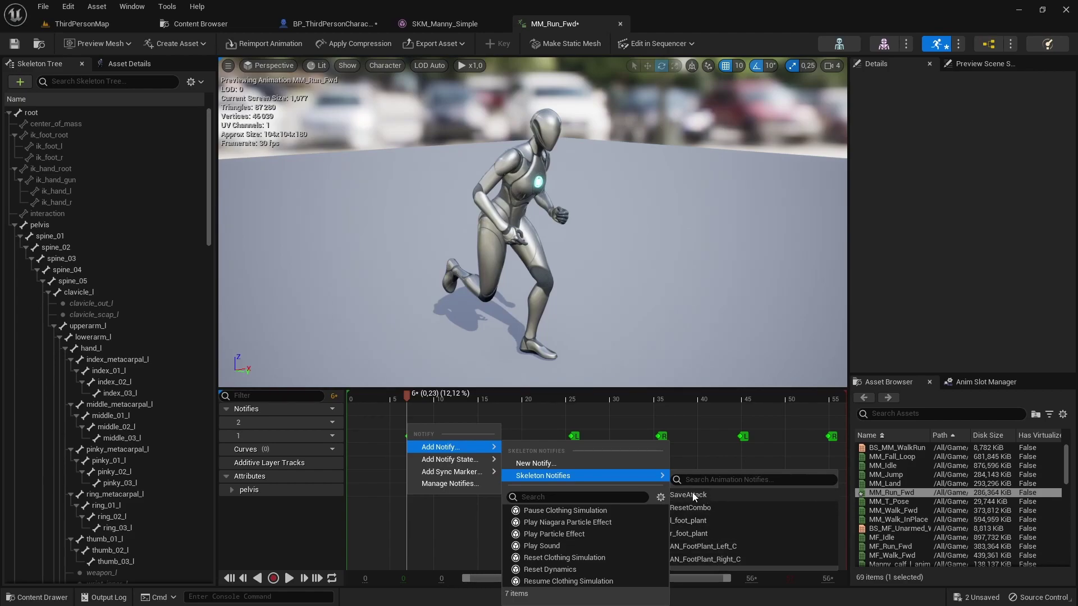
left_click(568, 465)
type("feet l")
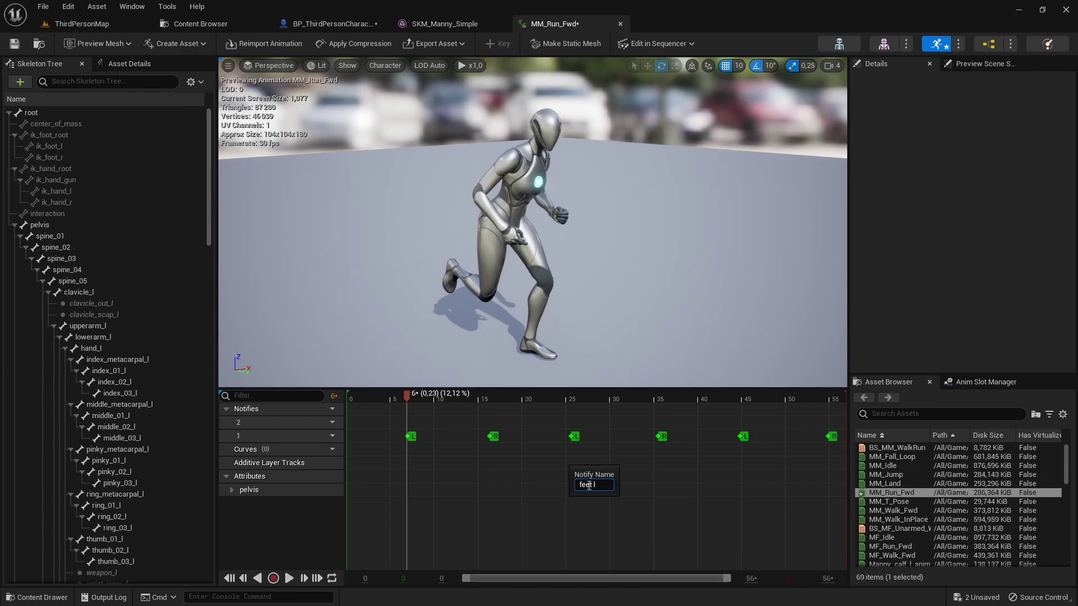
key("Return")
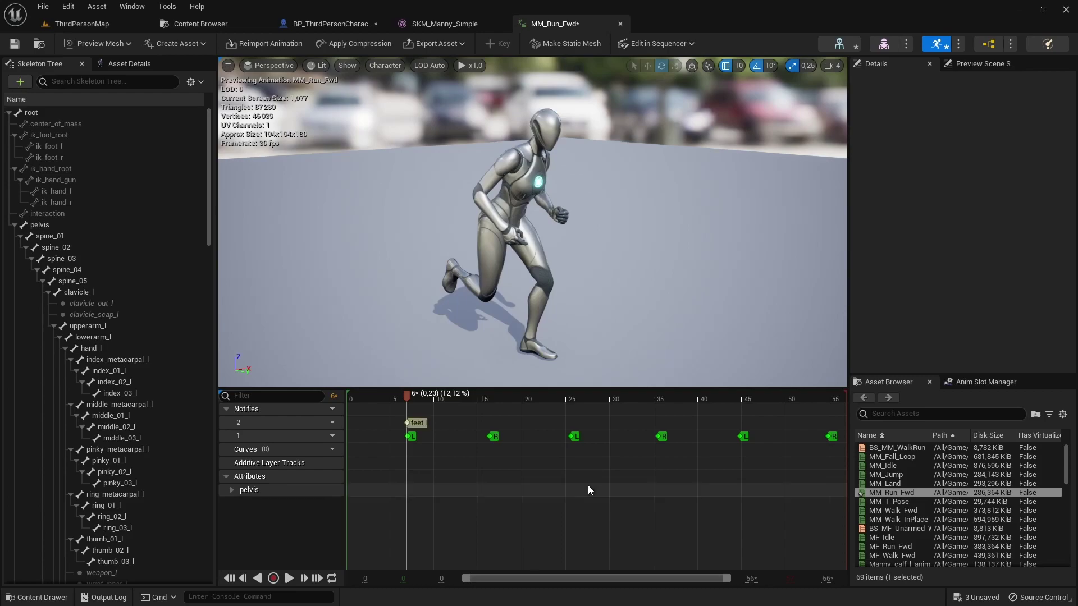
Step: Add a feet r notify at frame 16 and select both foot notifies
right_click(491, 425)
mouse_move(525, 445)
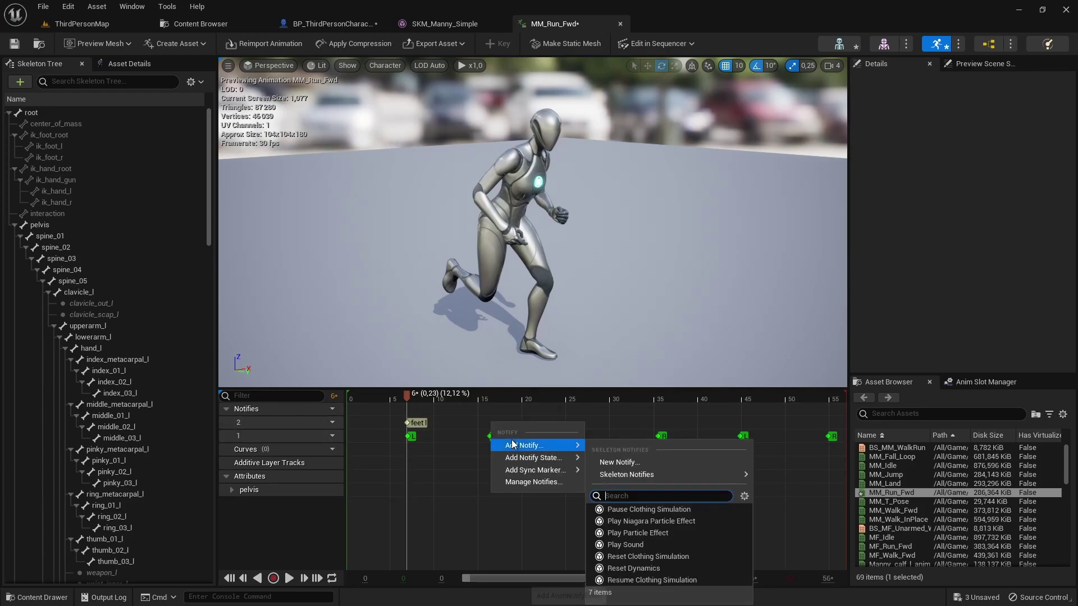
left_click(615, 463)
type("feet r")
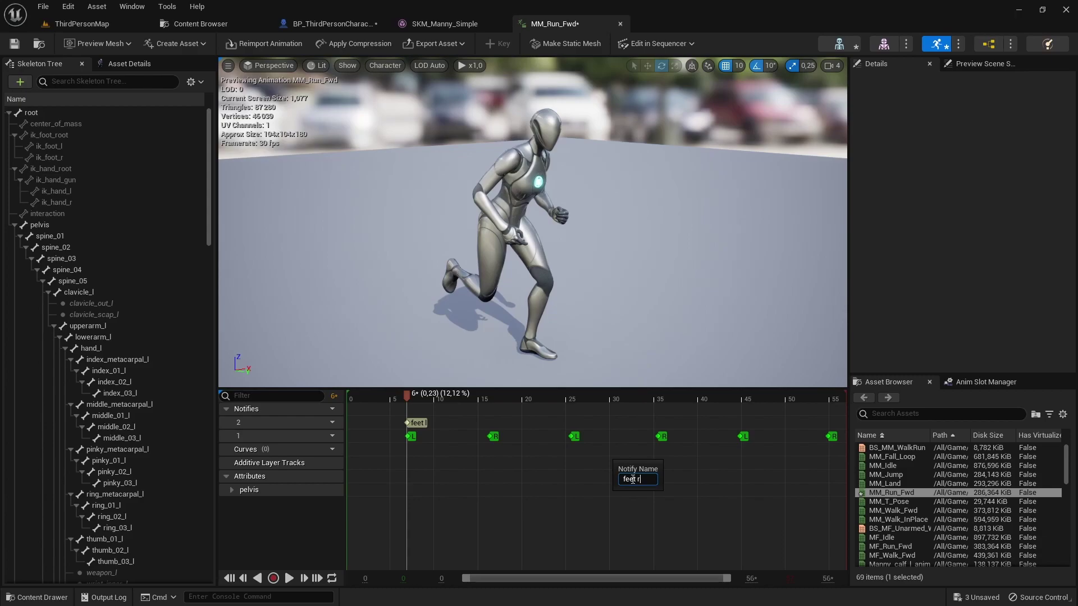
key("Return")
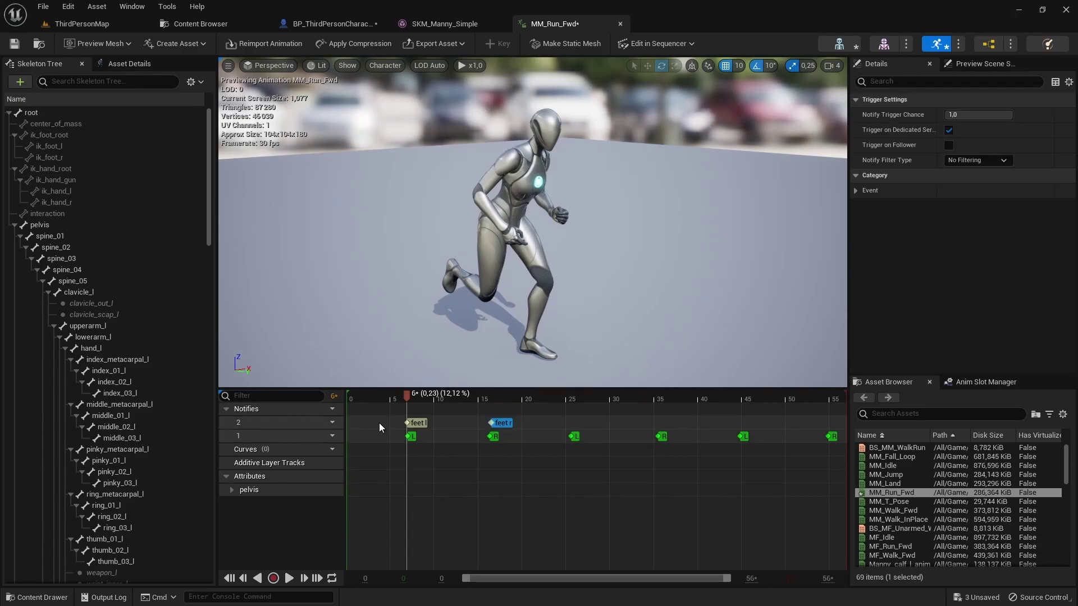
left_click_drag(379, 423, 512, 429)
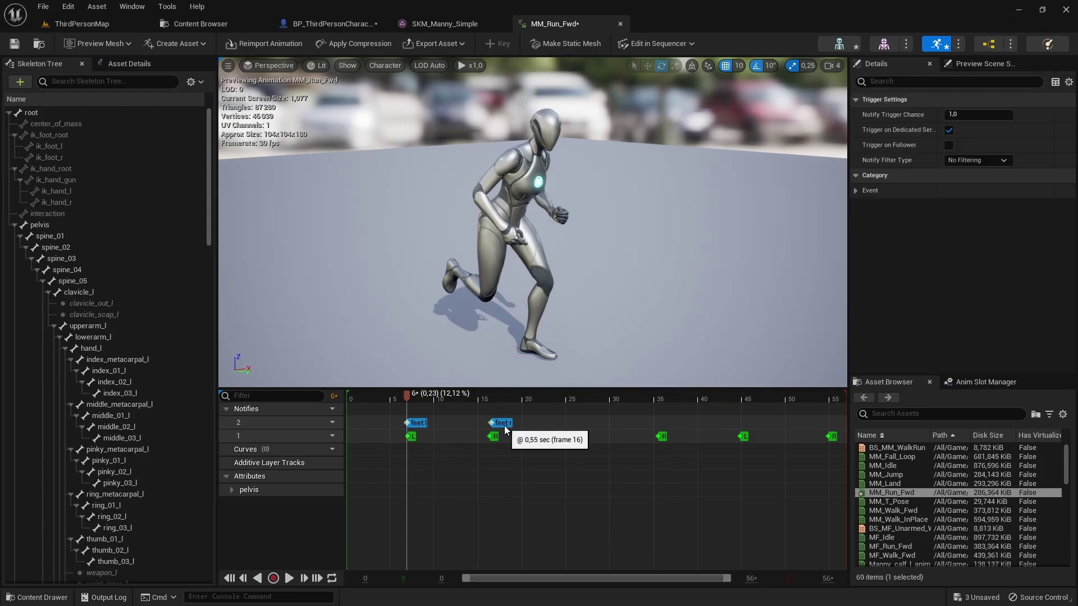
Step: Copy the feet notify pair and paste it relative at frames 25 and 45
right_click(504, 428)
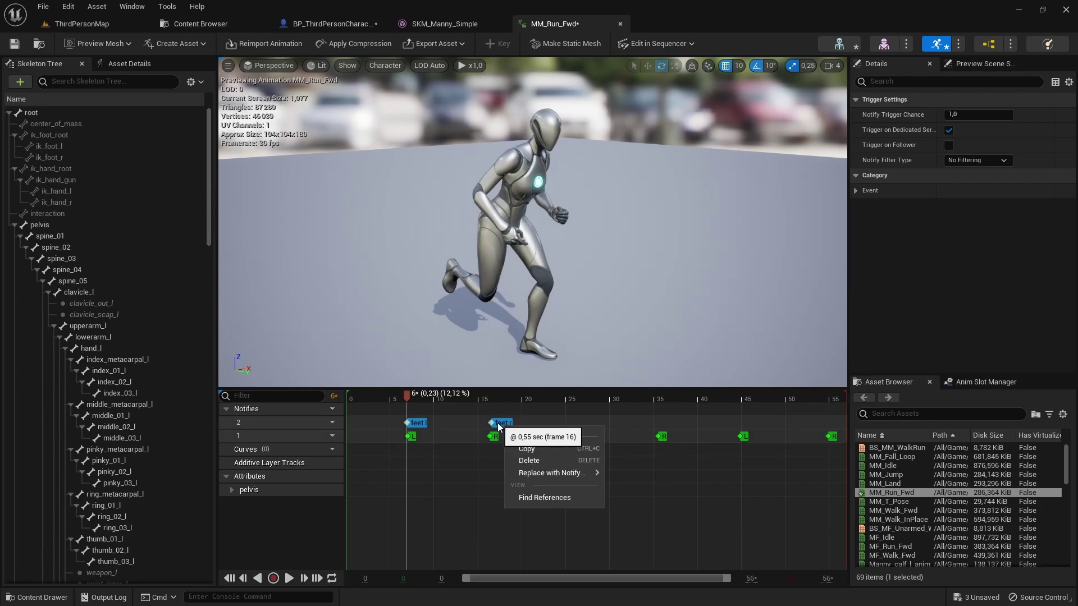
left_click(520, 448)
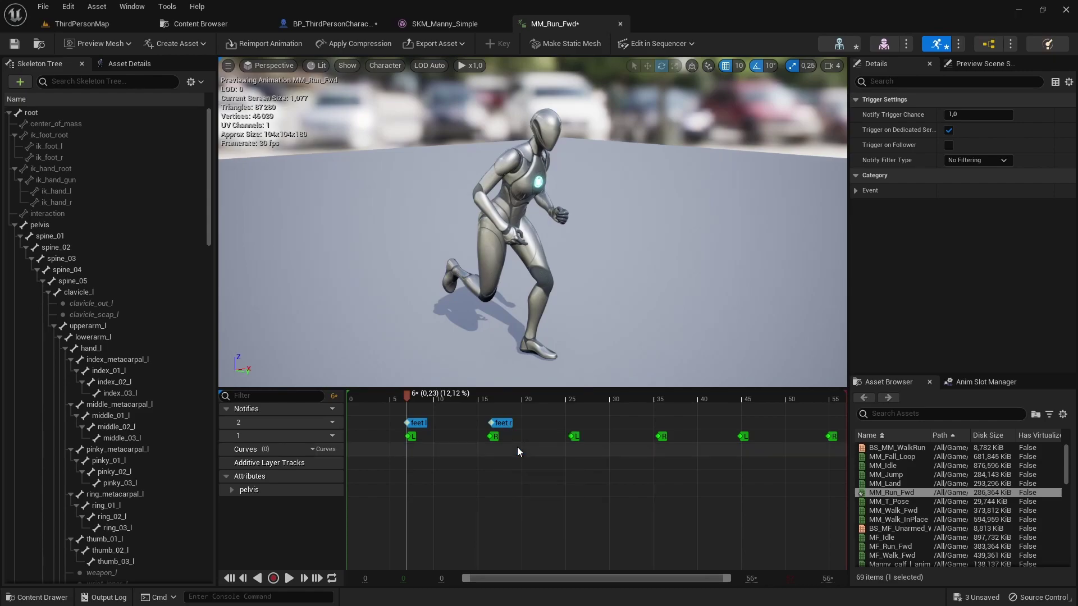
right_click(572, 423)
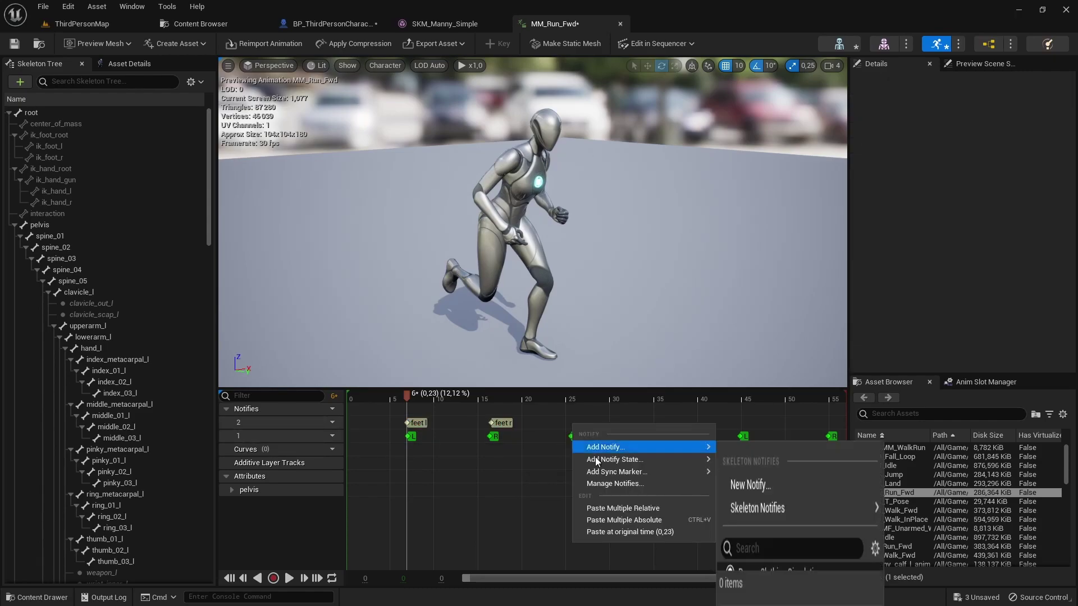
left_click(614, 508)
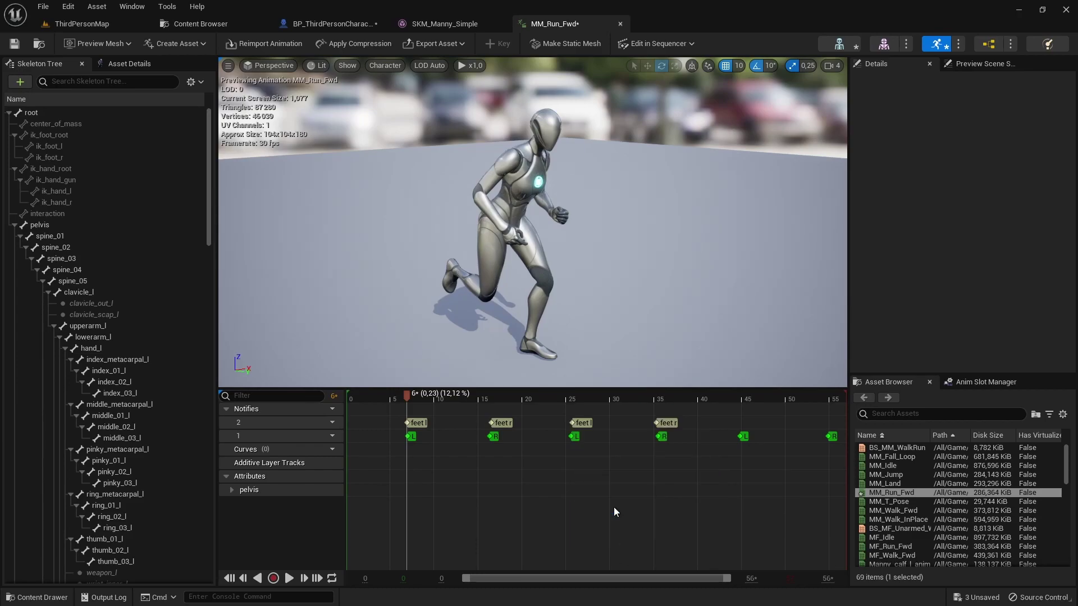
right_click(740, 422)
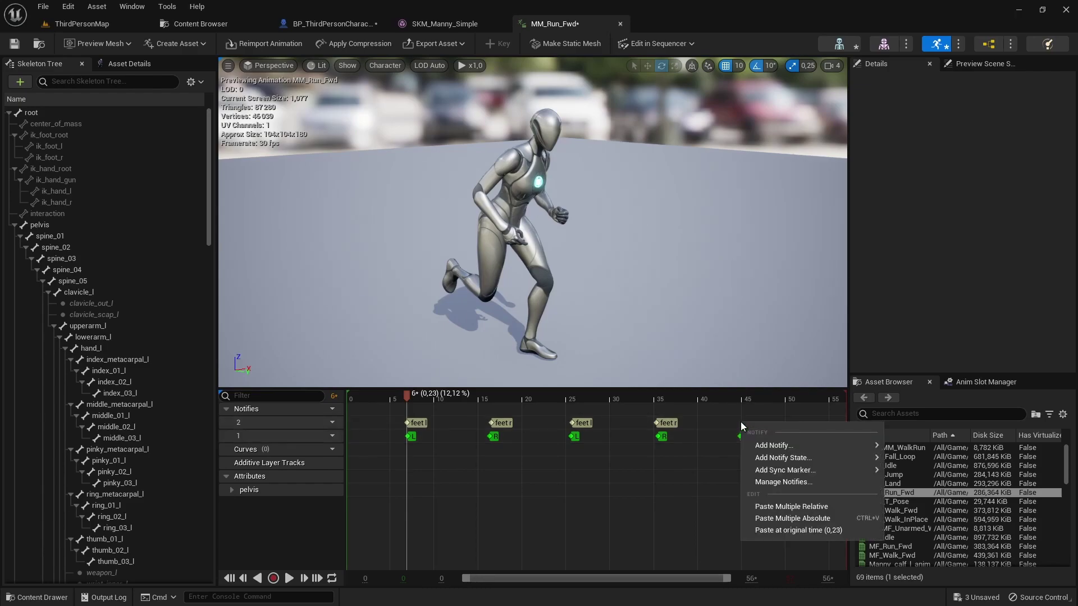
left_click(761, 508)
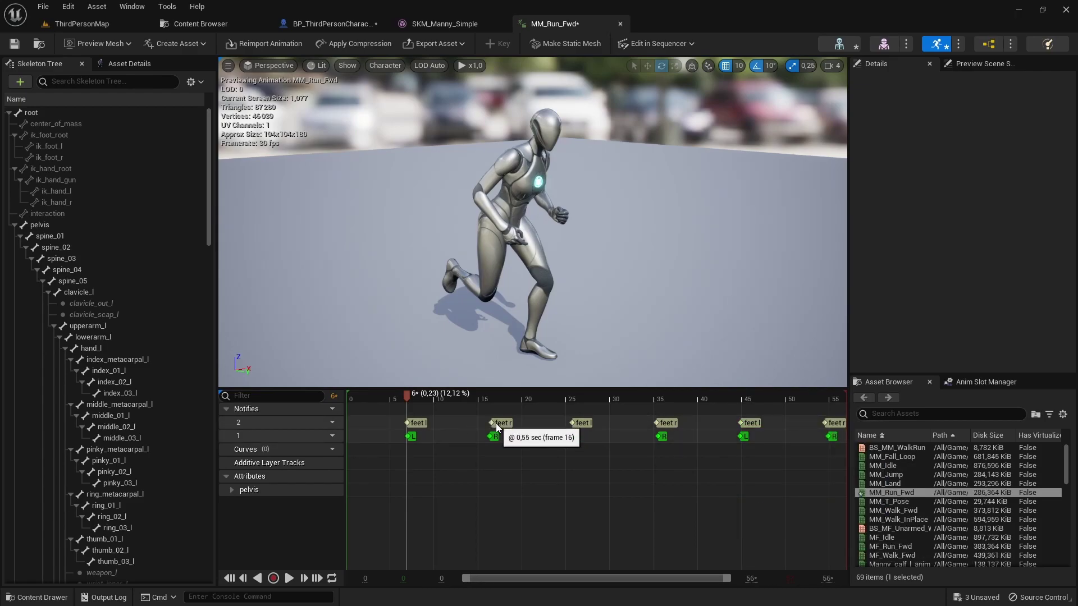
Step: Check each of the six feet notifies against its footstep, then close MM_Run_Fwd
left_click(493, 428)
left_click(486, 423)
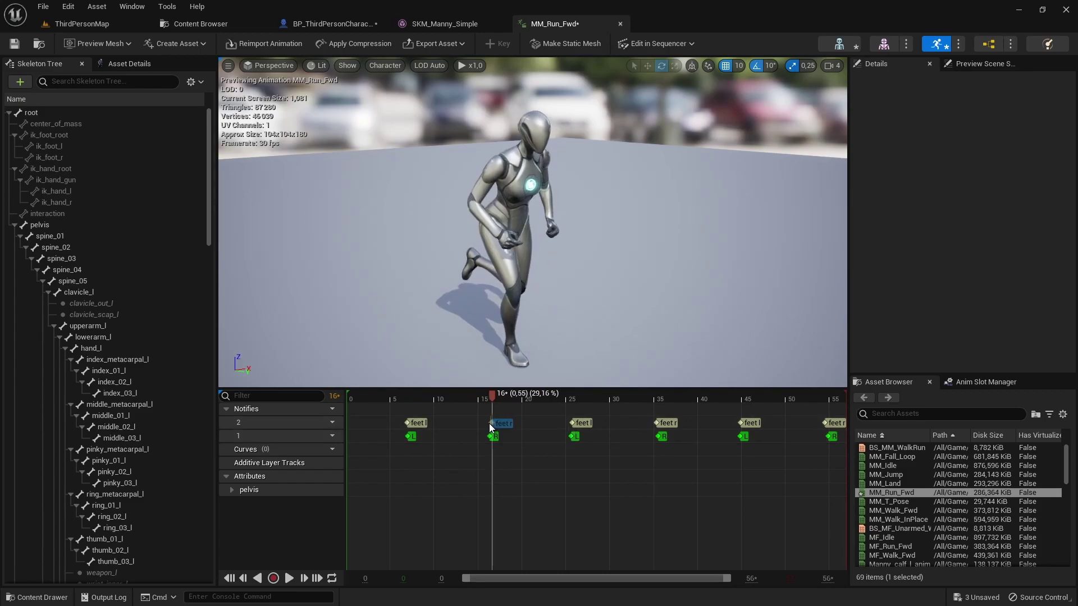
left_click(494, 427)
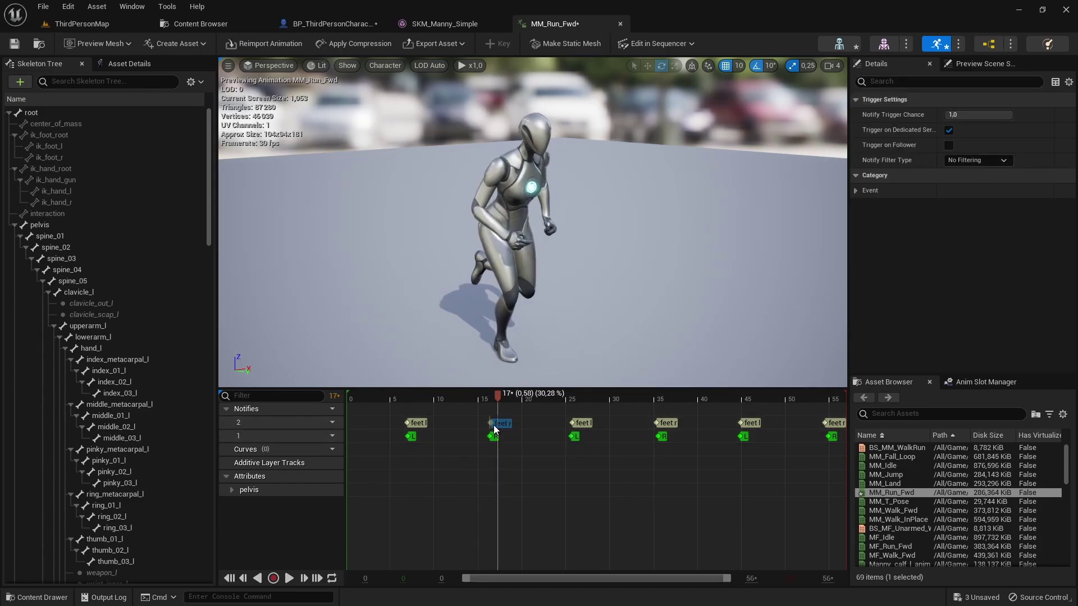
left_click(579, 427)
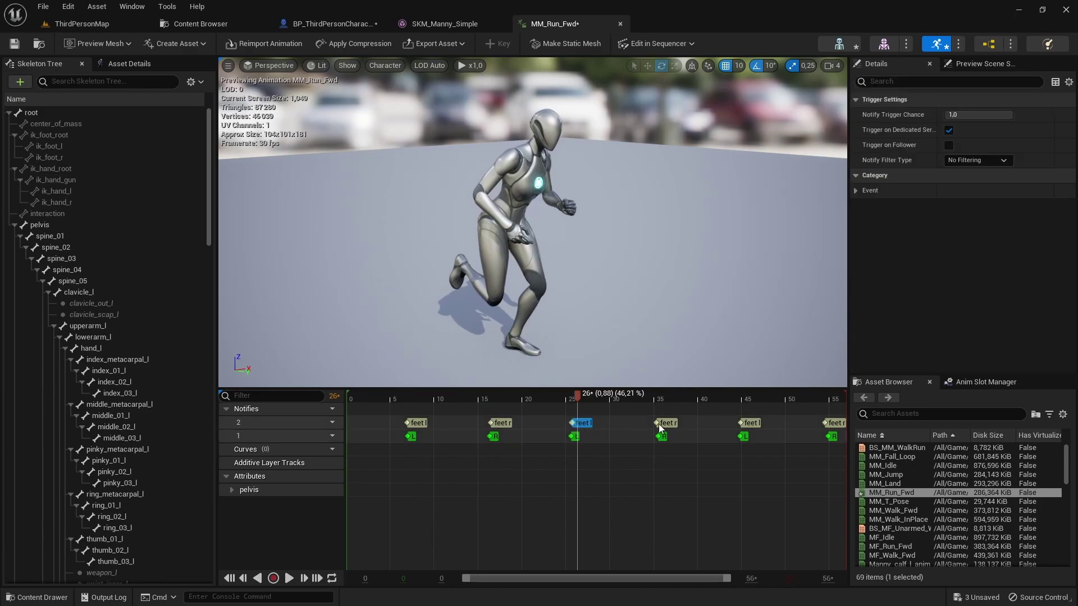
left_click(660, 427)
left_click(839, 427)
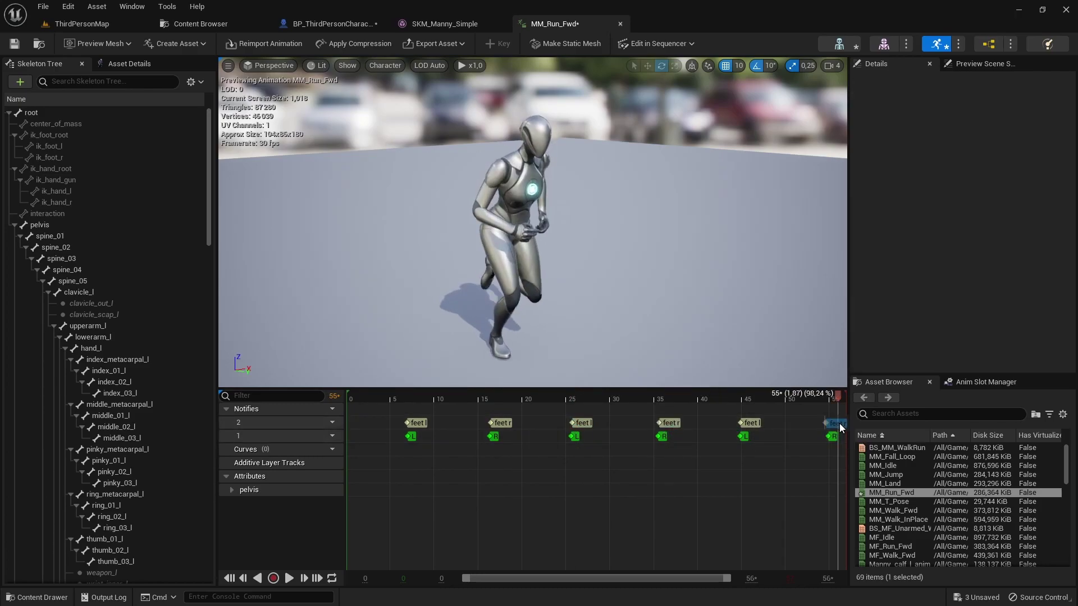
left_click(840, 428)
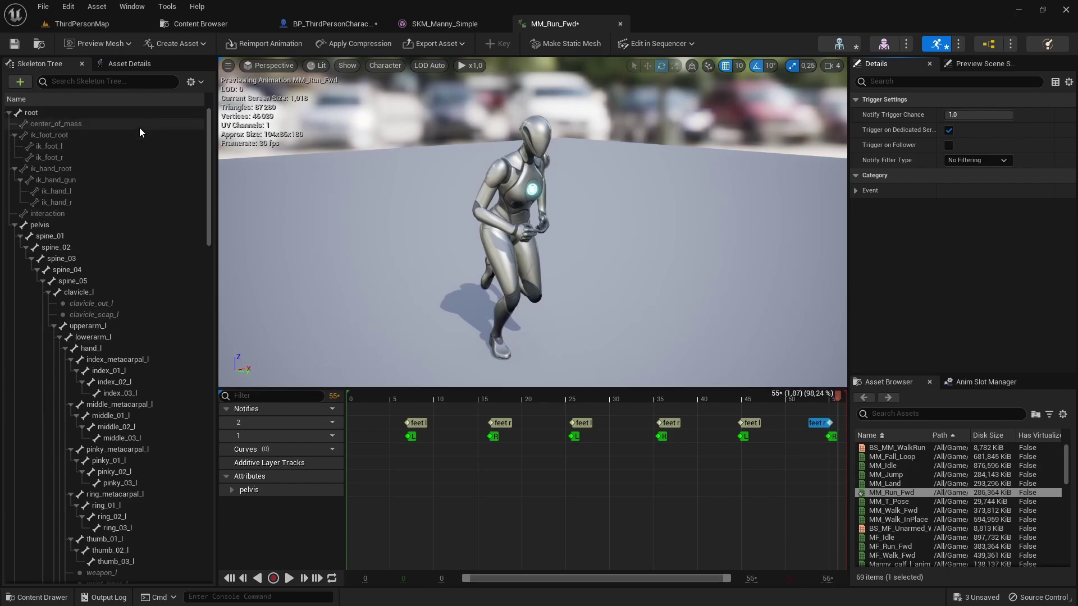
left_click(620, 25)
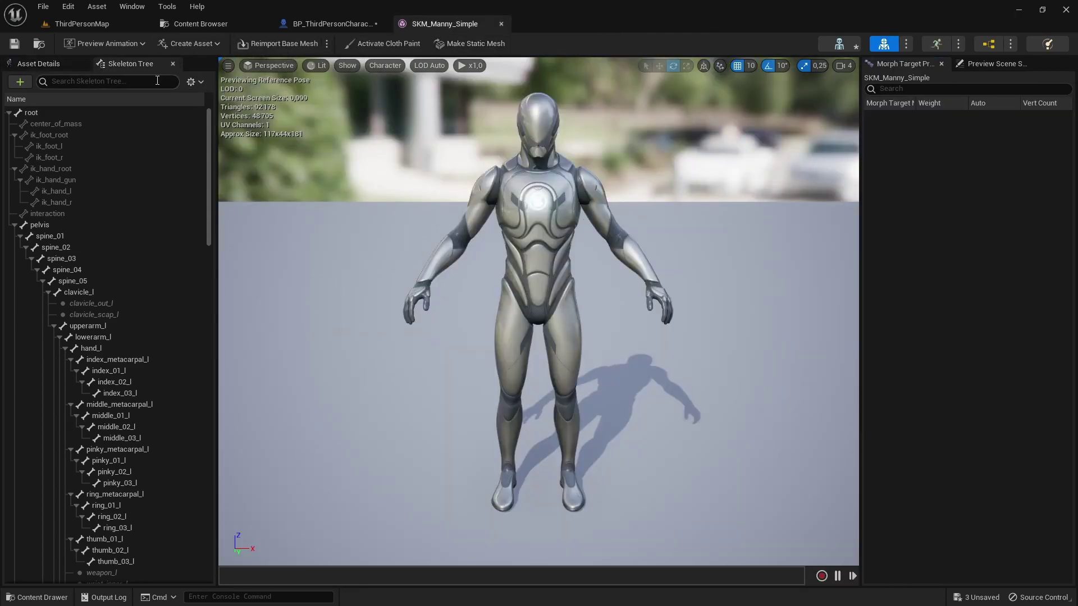
Step: Open the MF_Run_Fwd animation from the Animations > Quinn folder
left_click(200, 23)
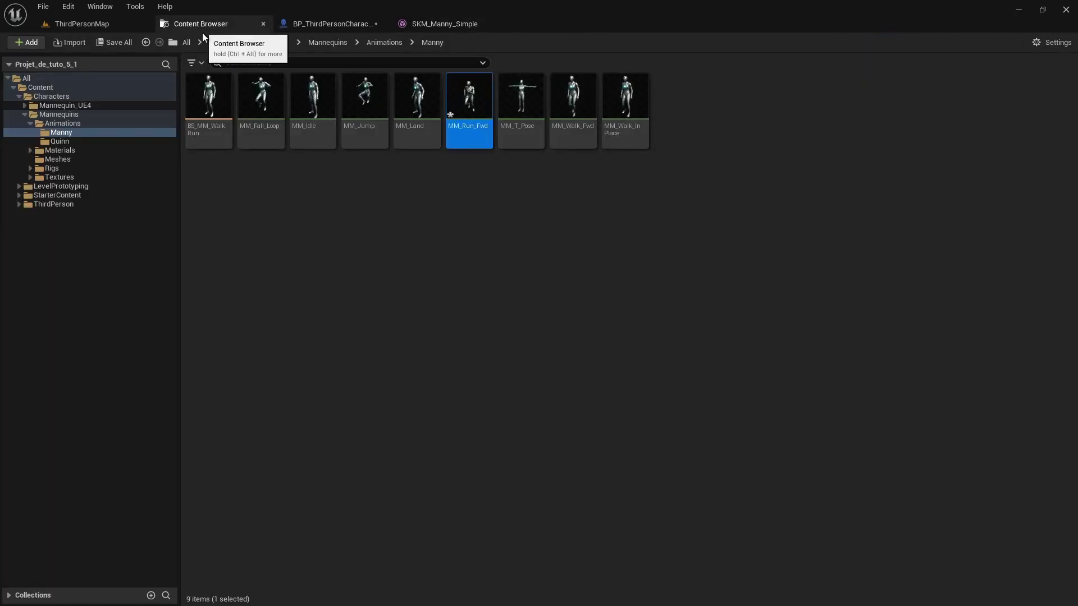
left_click(387, 44)
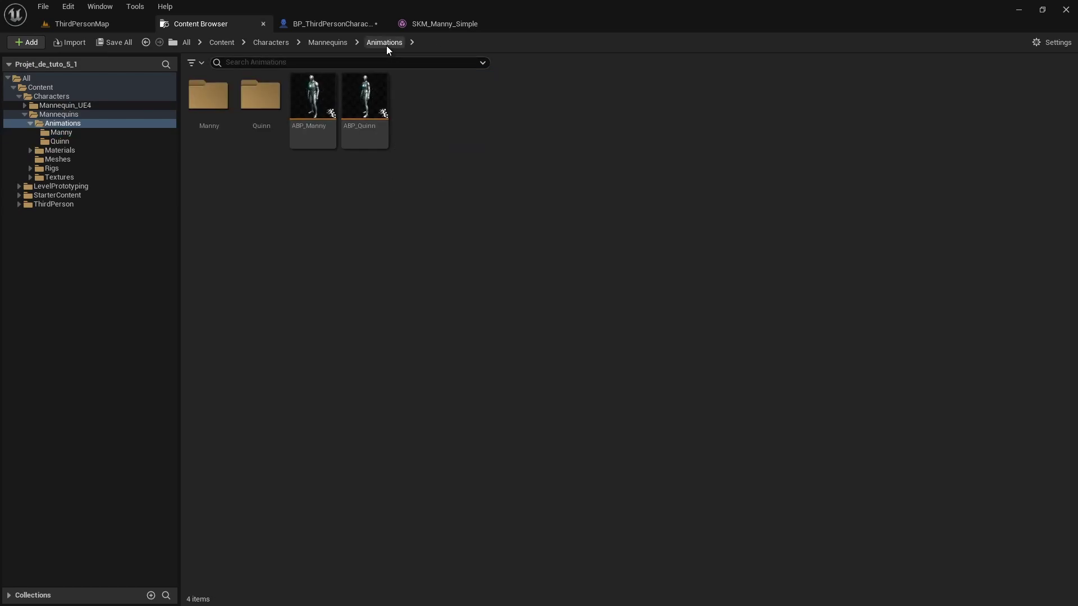
double_click(261, 144)
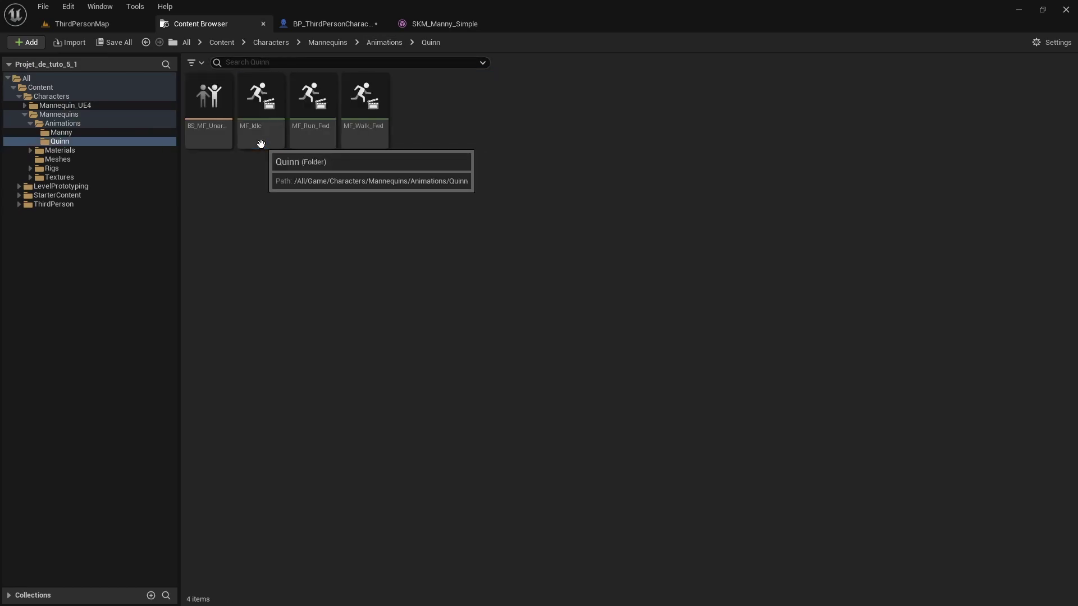
double_click(321, 145)
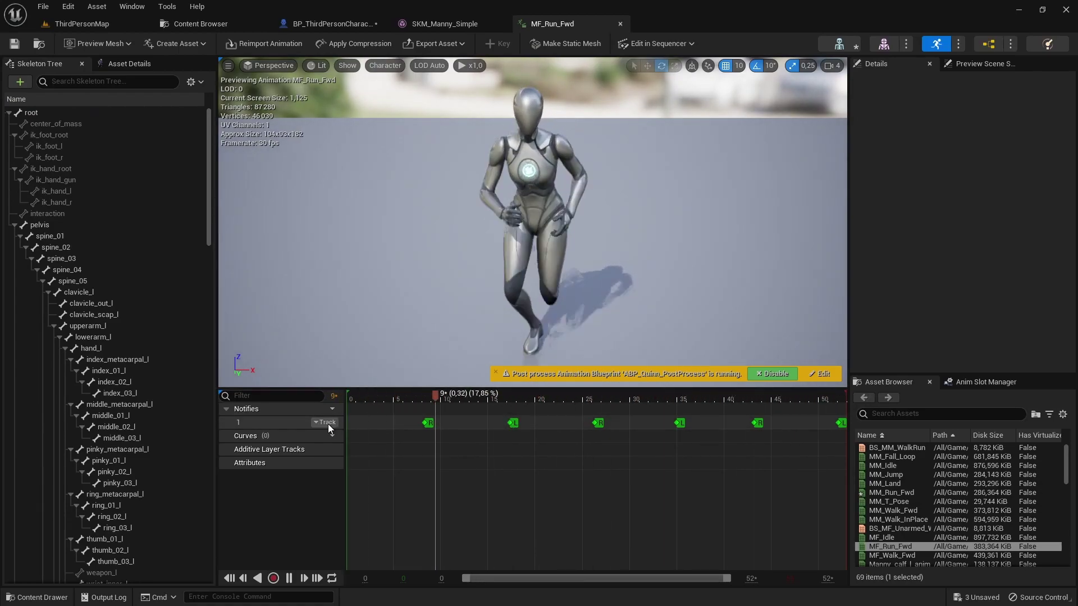
Step: Add a second notify track, then pause the preview at frame 8
left_click(328, 423)
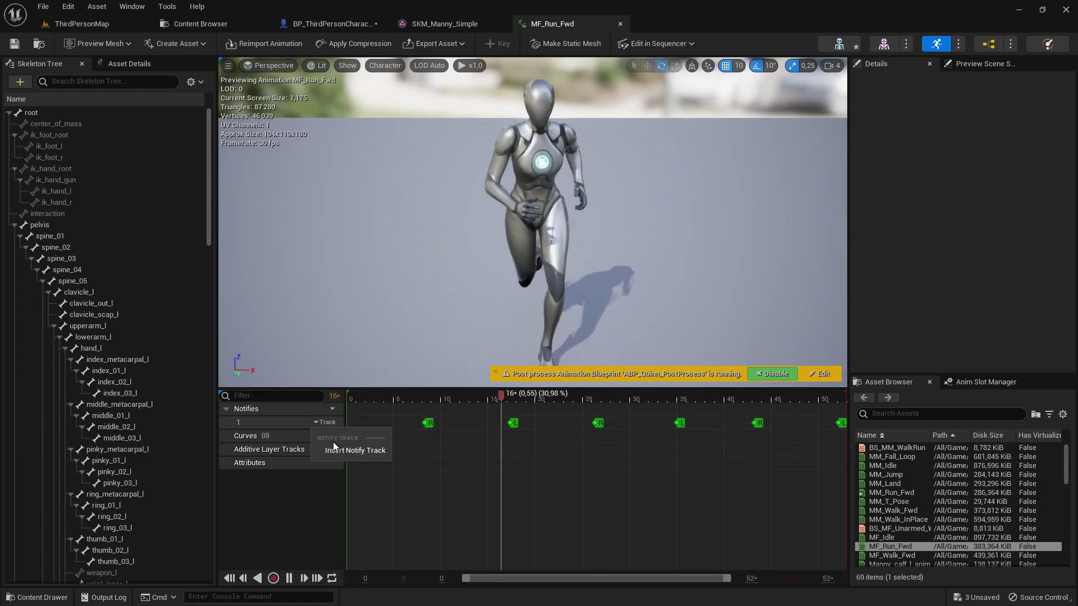
left_click(334, 449)
left_click(365, 424)
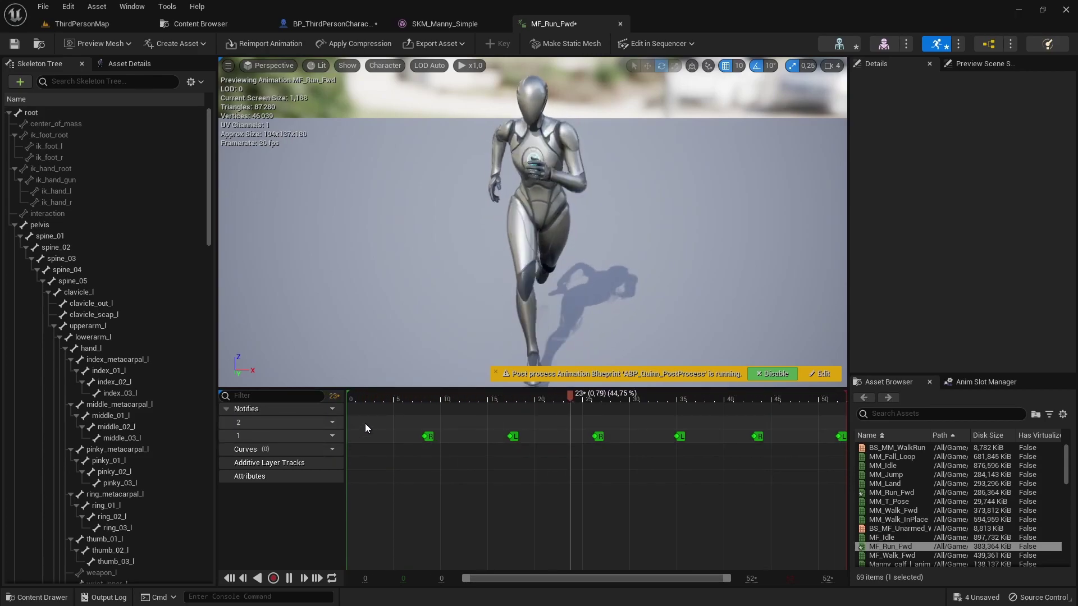
left_click(288, 579)
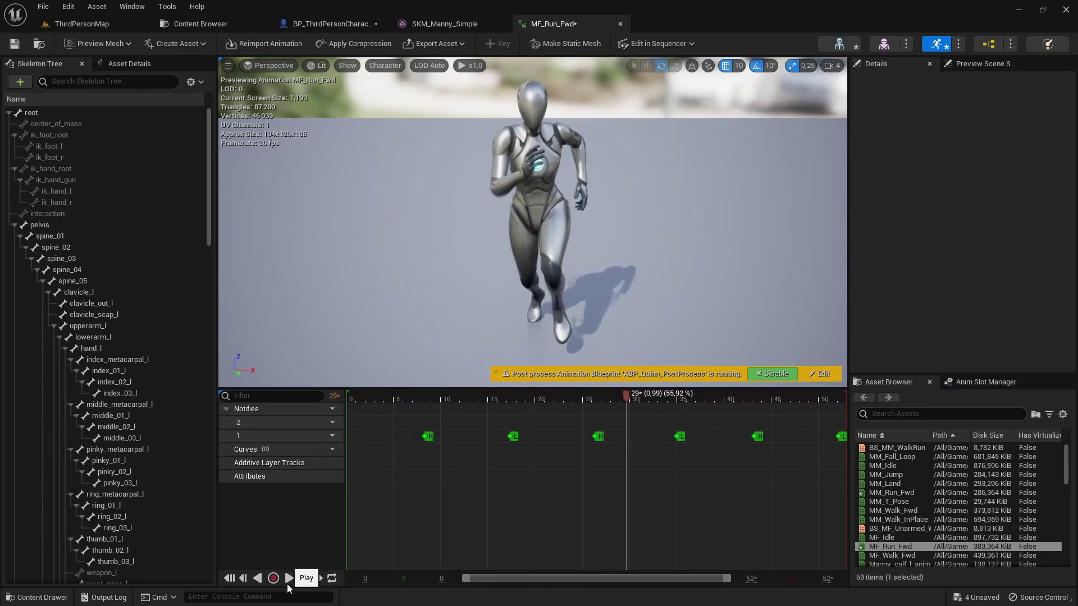
mouse_move(476, 390)
left_mouse_down()
mouse_move(426, 395)
mouse_move(423, 406)
left_mouse_up()
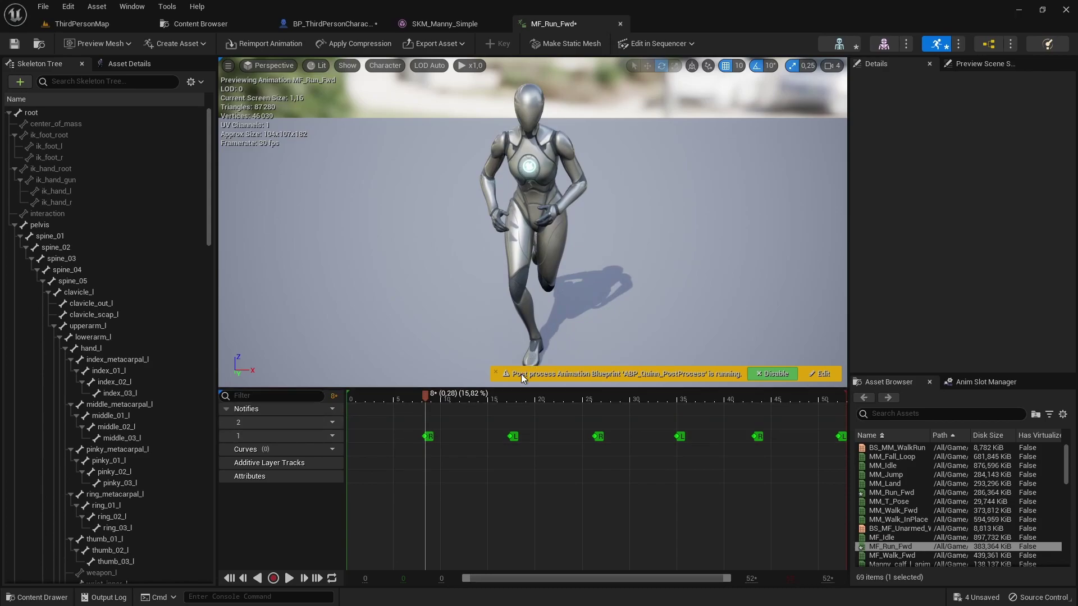
Step: Add feet notifies at frames 8 and 17 on notify track 2
right_click(401, 427)
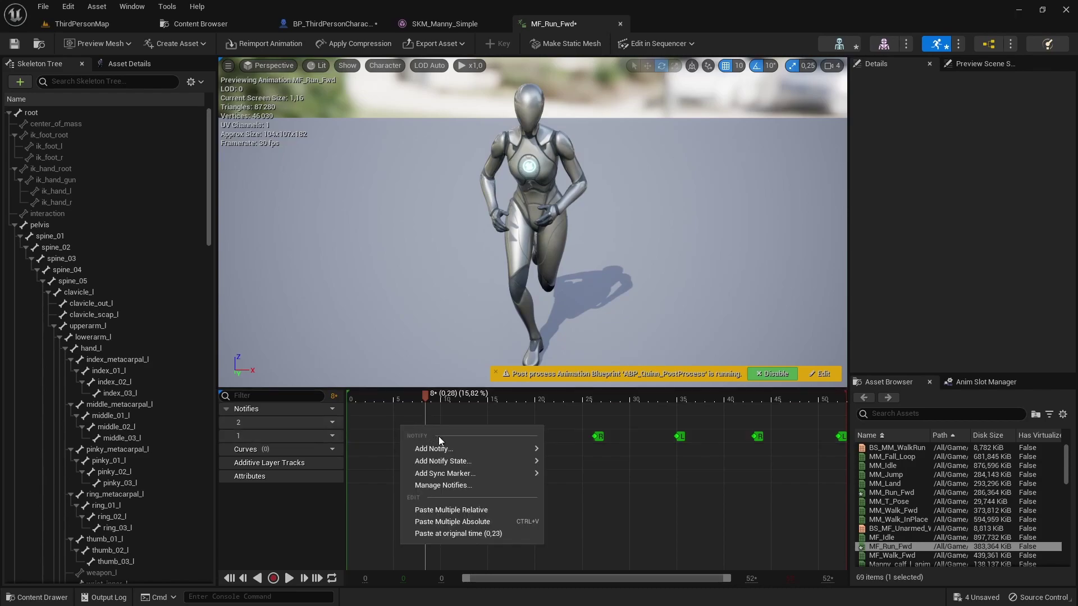
mouse_move(460, 449)
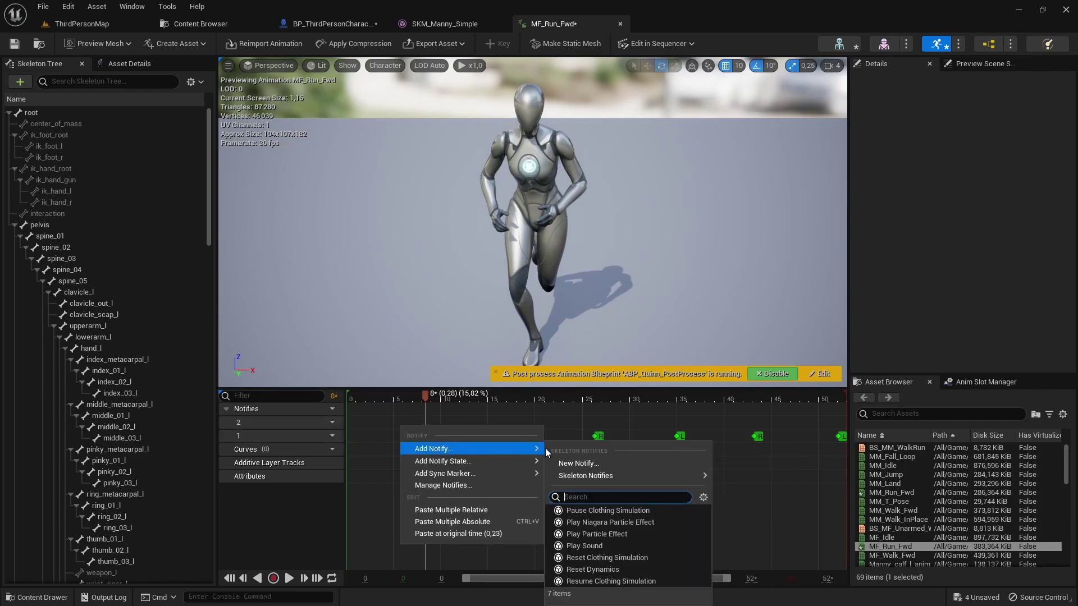
mouse_move(618, 475)
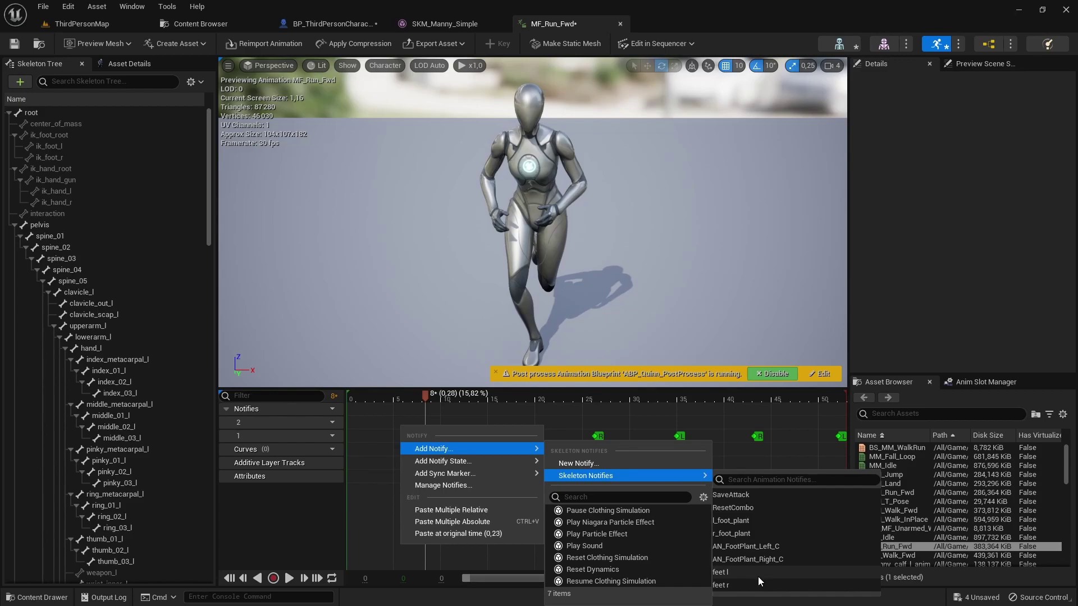
left_click(737, 588)
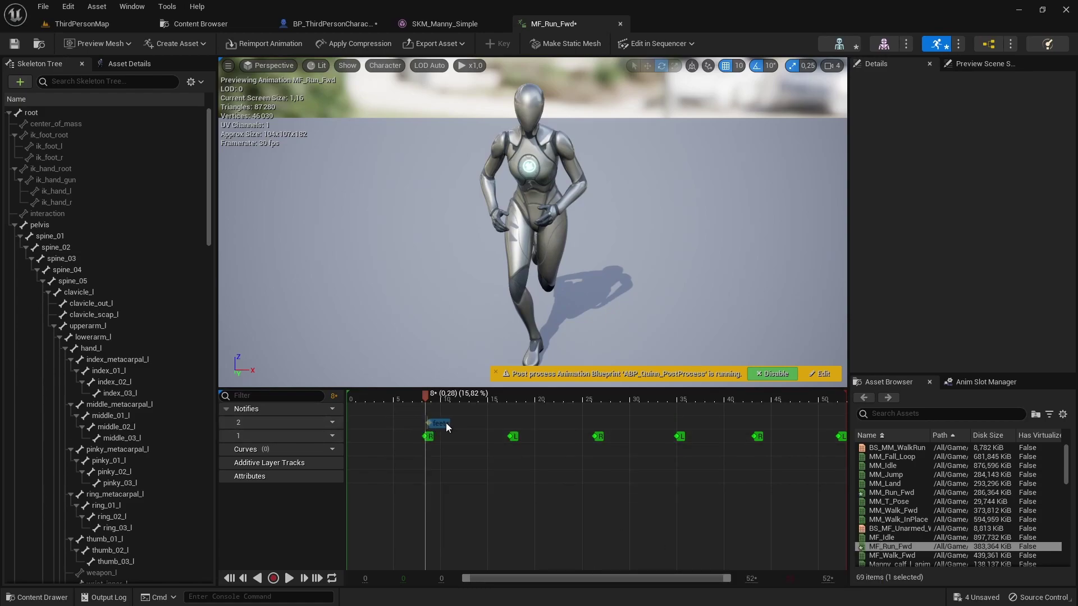
left_click(443, 423)
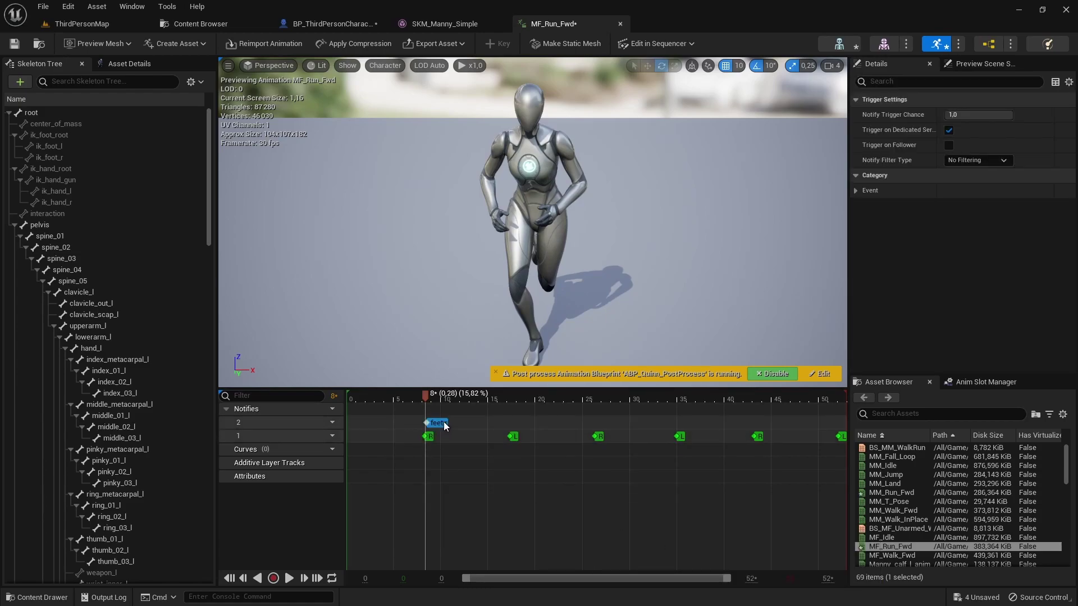
right_click(510, 423)
mouse_move(566, 447)
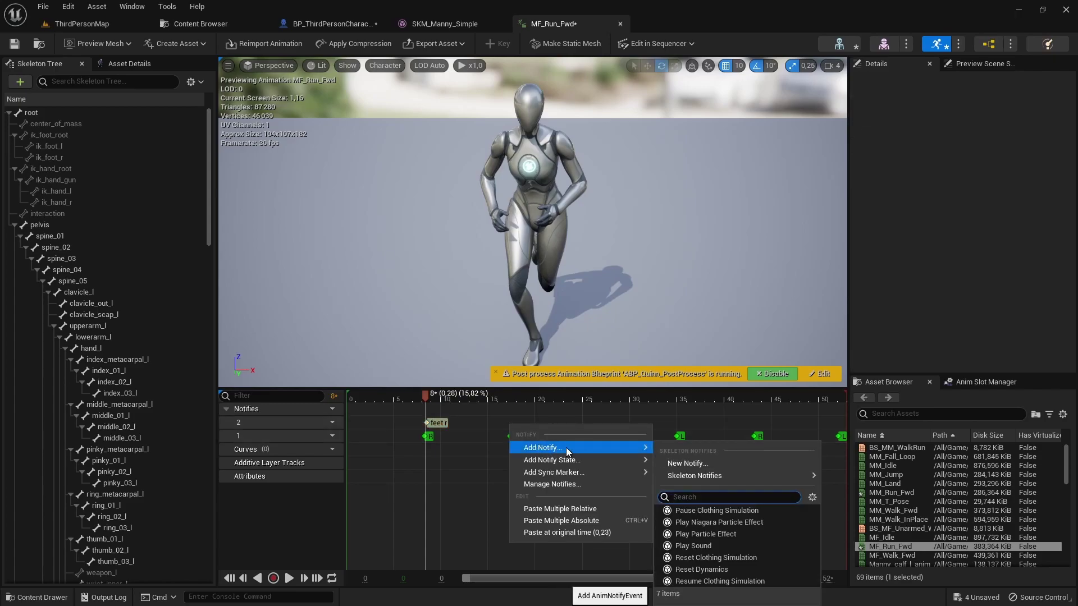
mouse_move(740, 476)
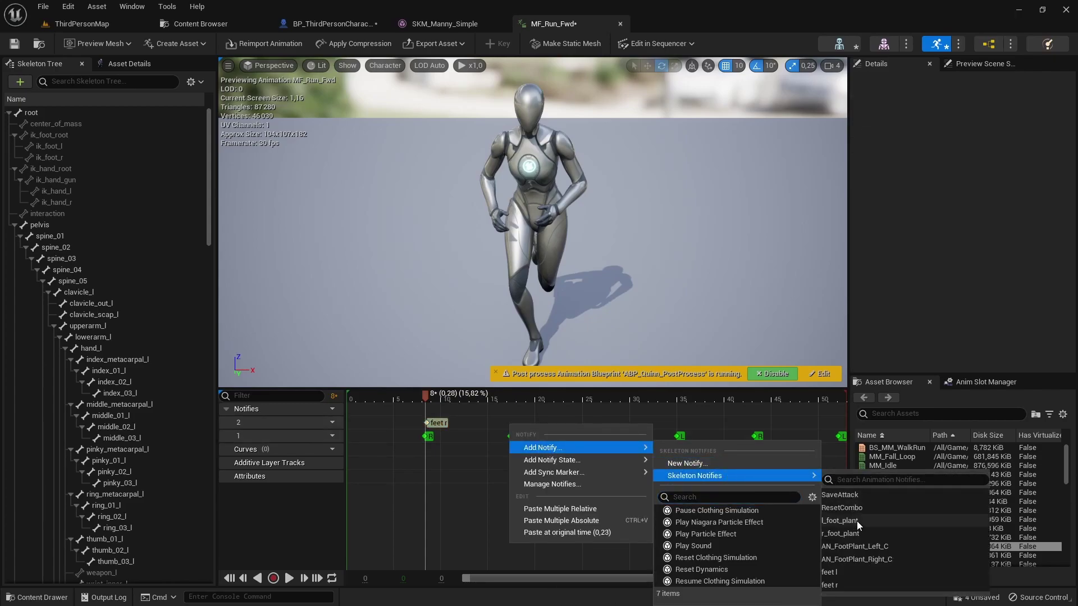
left_click(860, 571)
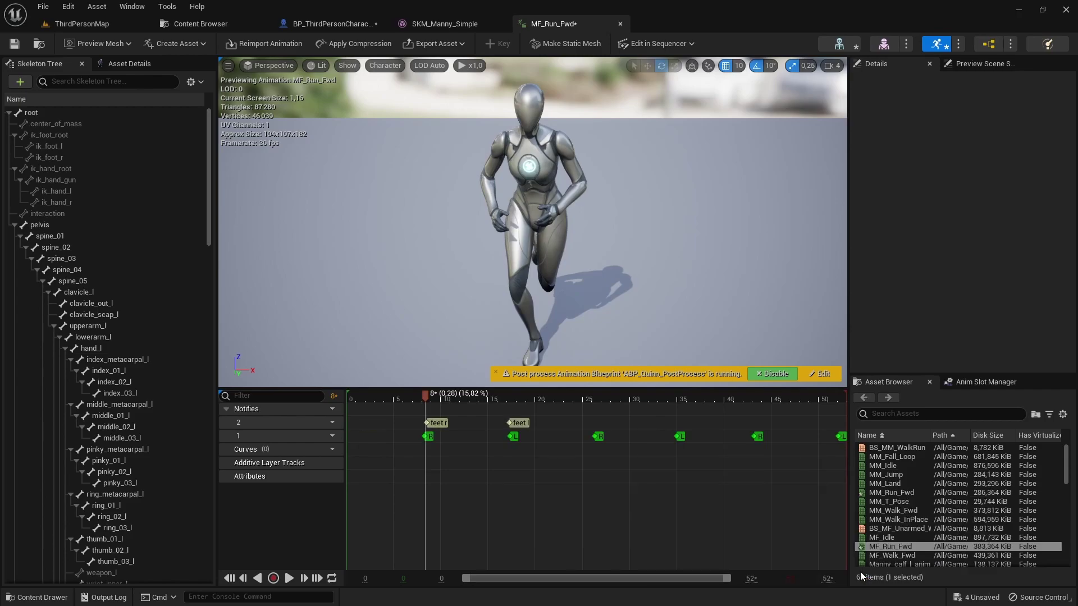
Step: Copy both feet notifies and paste them further along the timeline
left_click(523, 424)
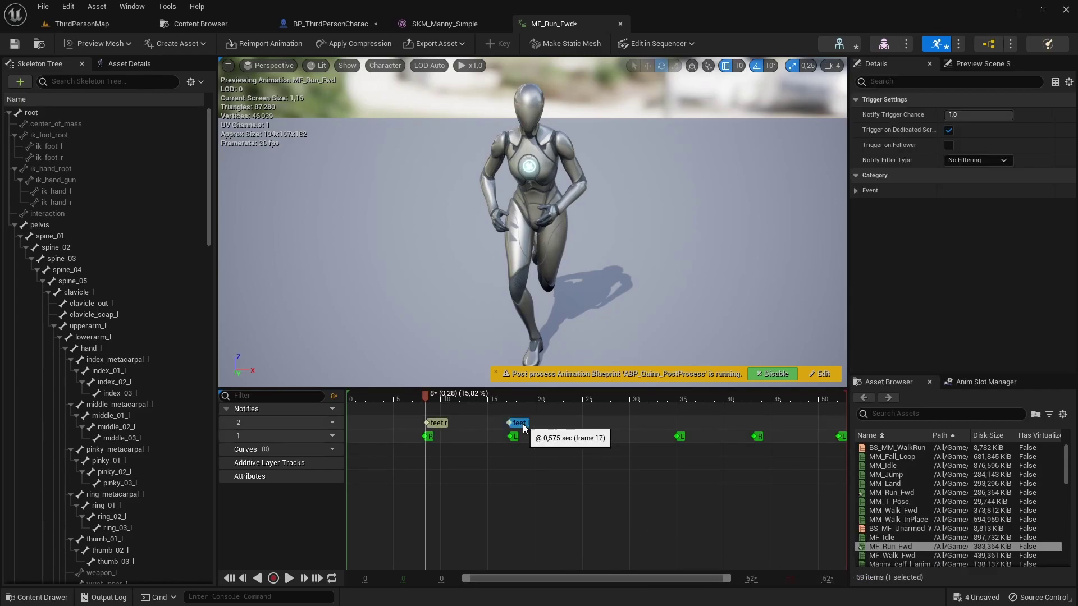
left_click(444, 424, "shift")
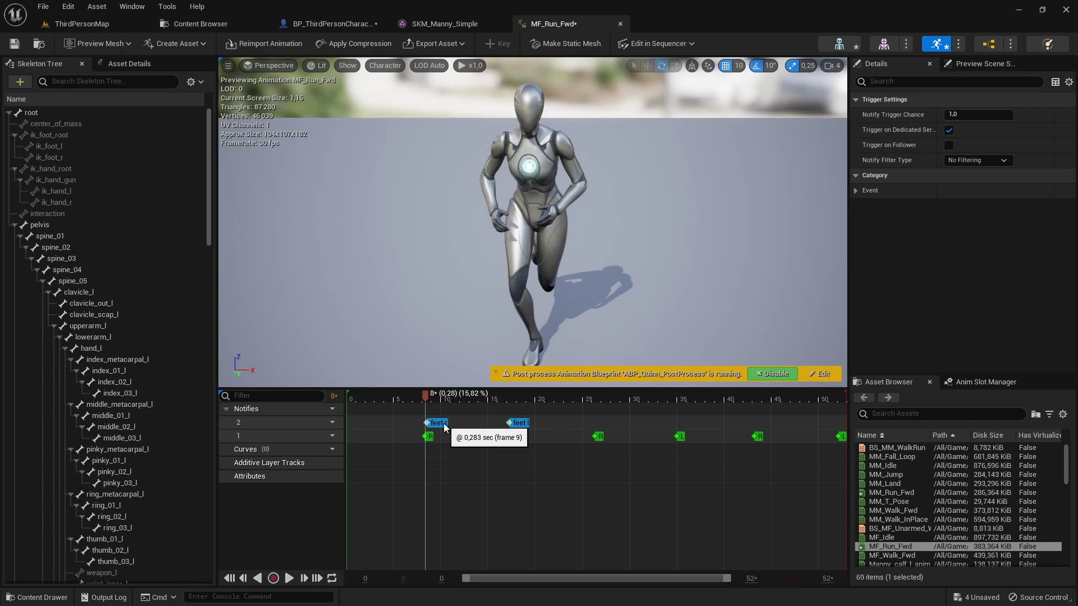
right_click(443, 424)
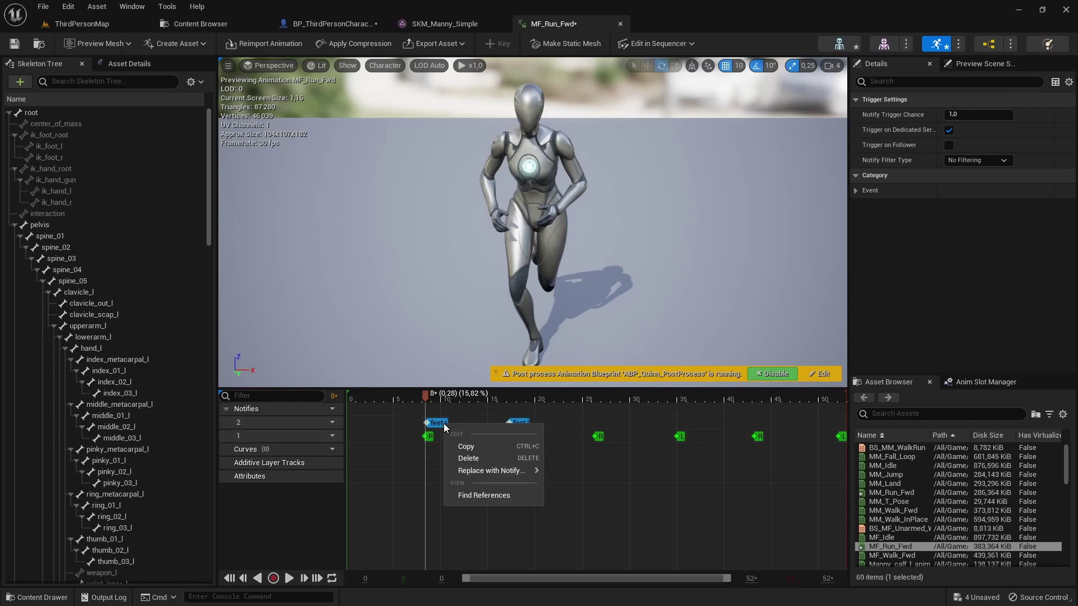
left_click(480, 446)
right_click(595, 428)
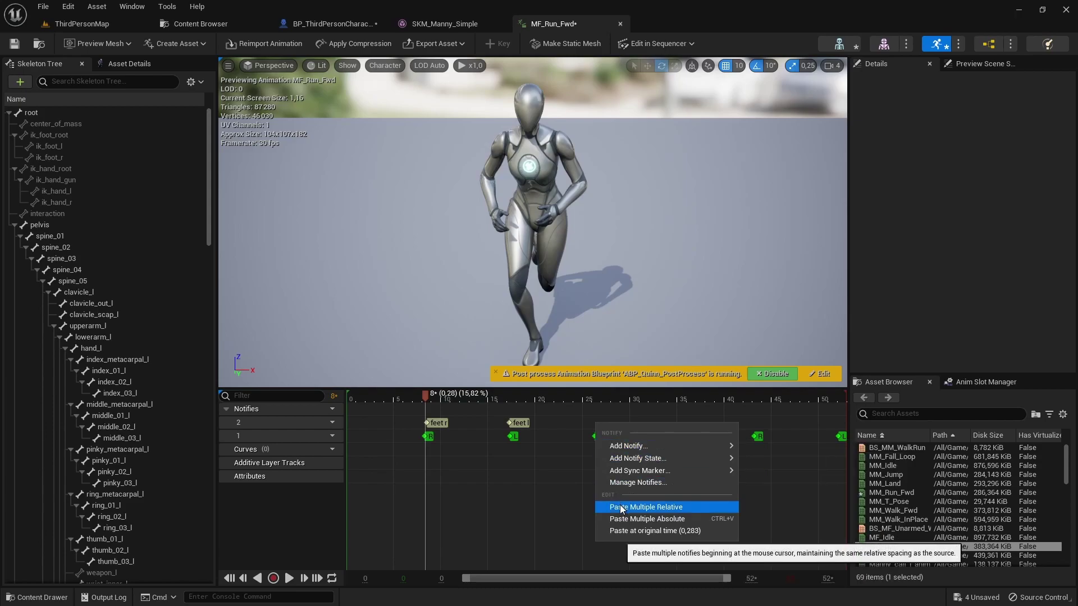
left_click(624, 507)
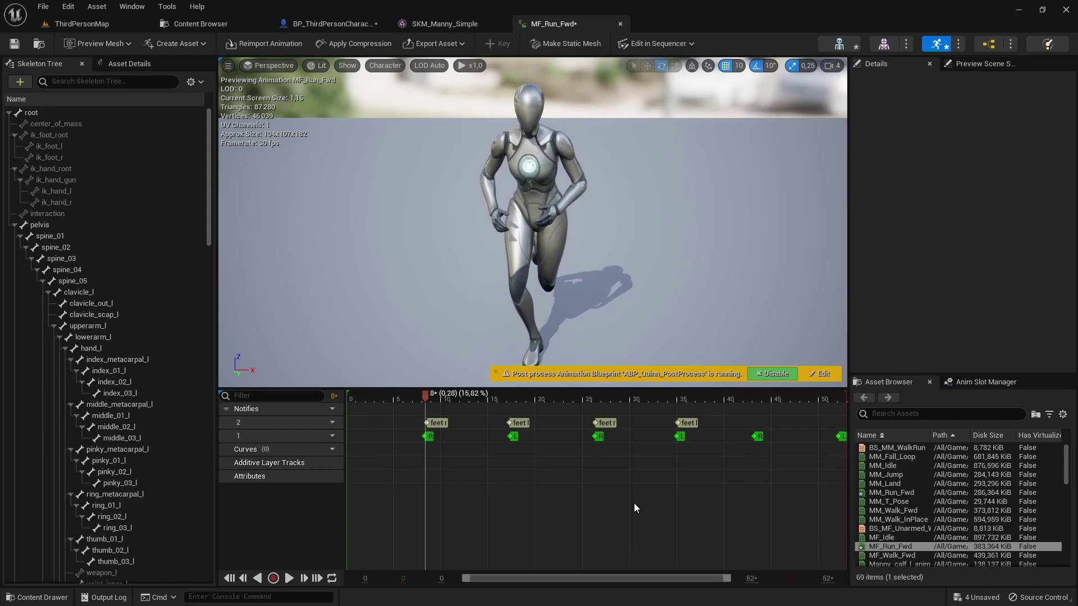
left_click(684, 432)
Step: Paste another notify pair near the end, adjust the last feet l notify, and close MF_Run_Fwd
right_click(753, 422)
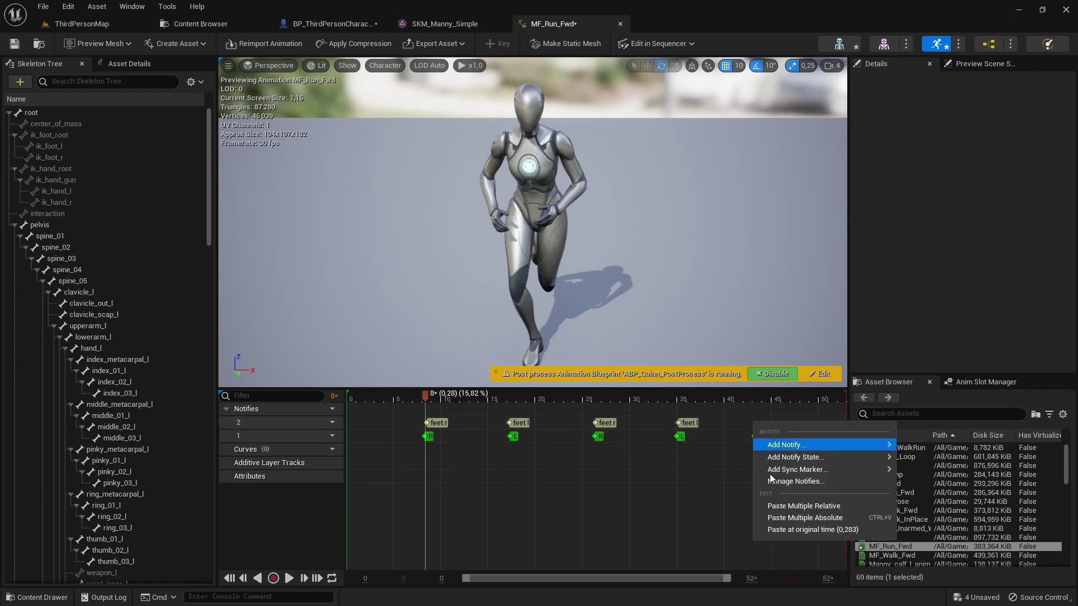
left_click(784, 505)
left_click(768, 424)
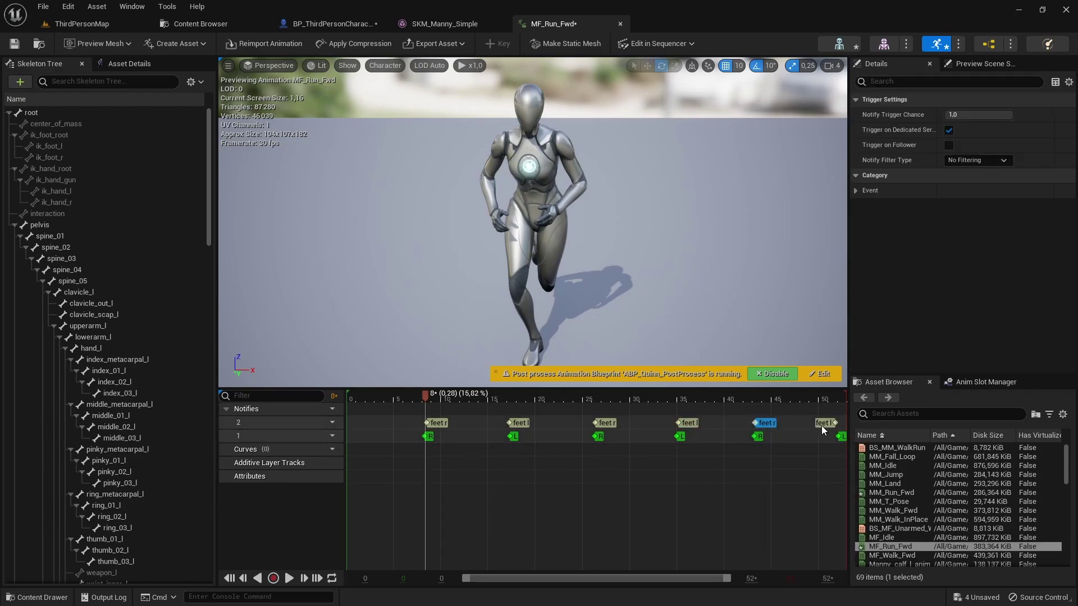
left_click_drag(820, 426, 826, 426)
left_click(830, 426)
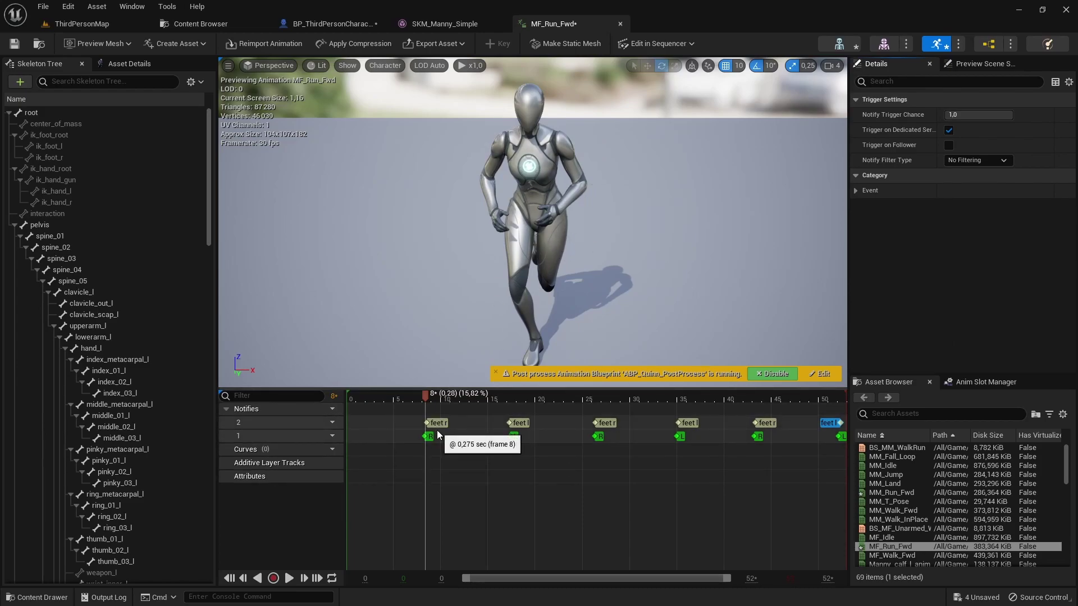
left_click(619, 24)
Step: Open ABP_Manny from the Characters > Mannequins > Animations folder
left_click(197, 25)
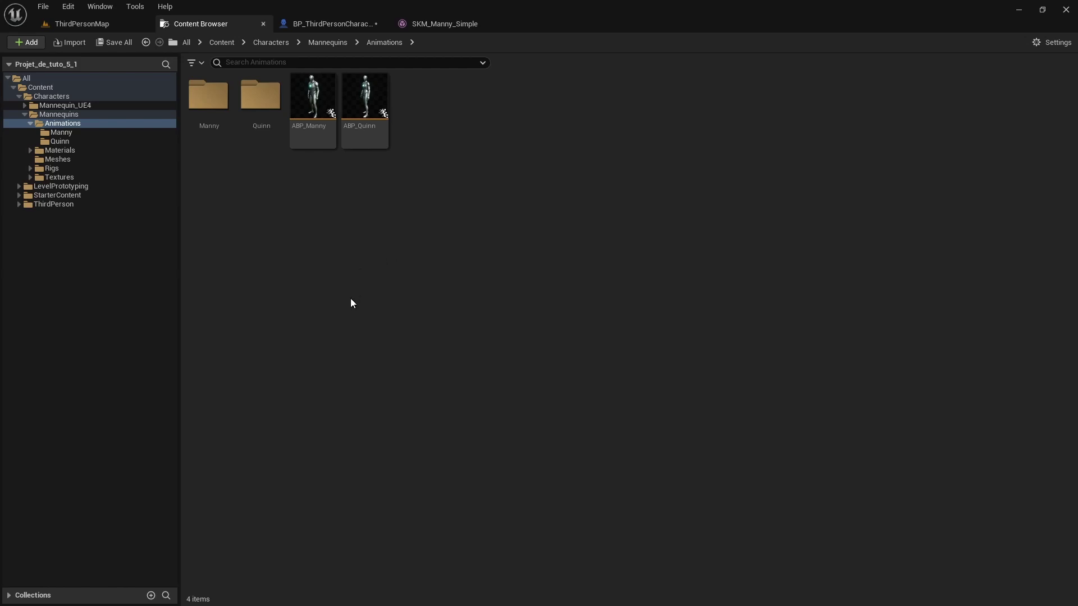
mouse_move(313, 140)
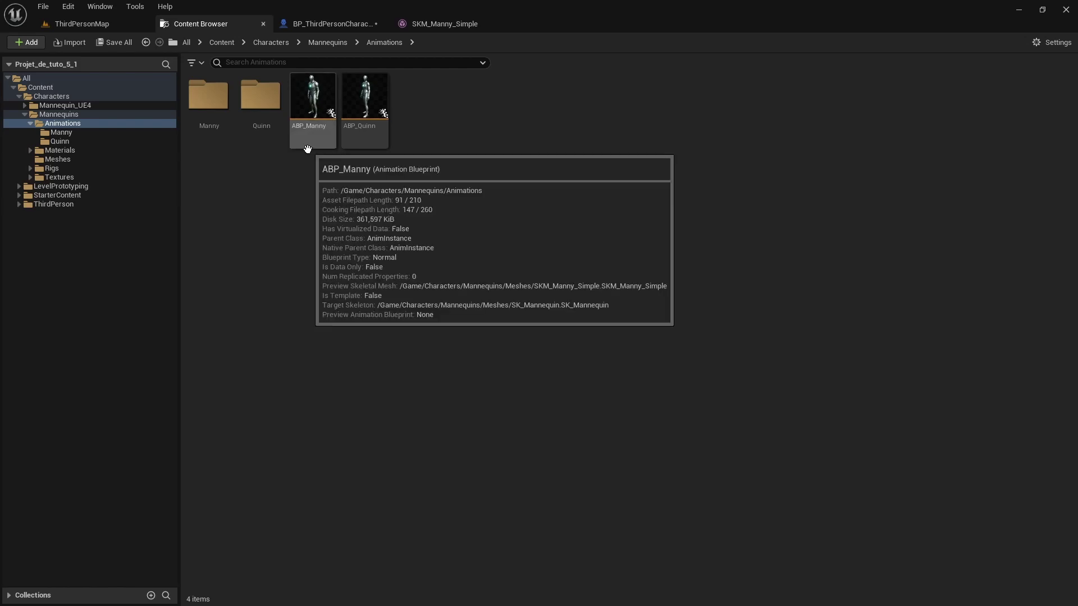
left_click(307, 149)
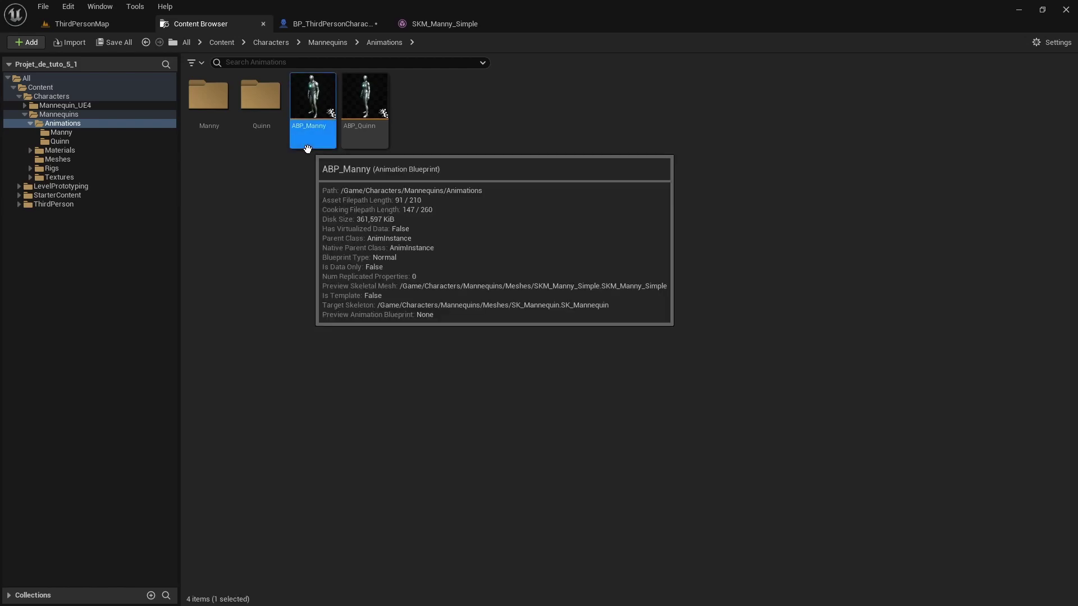
double_click(308, 149)
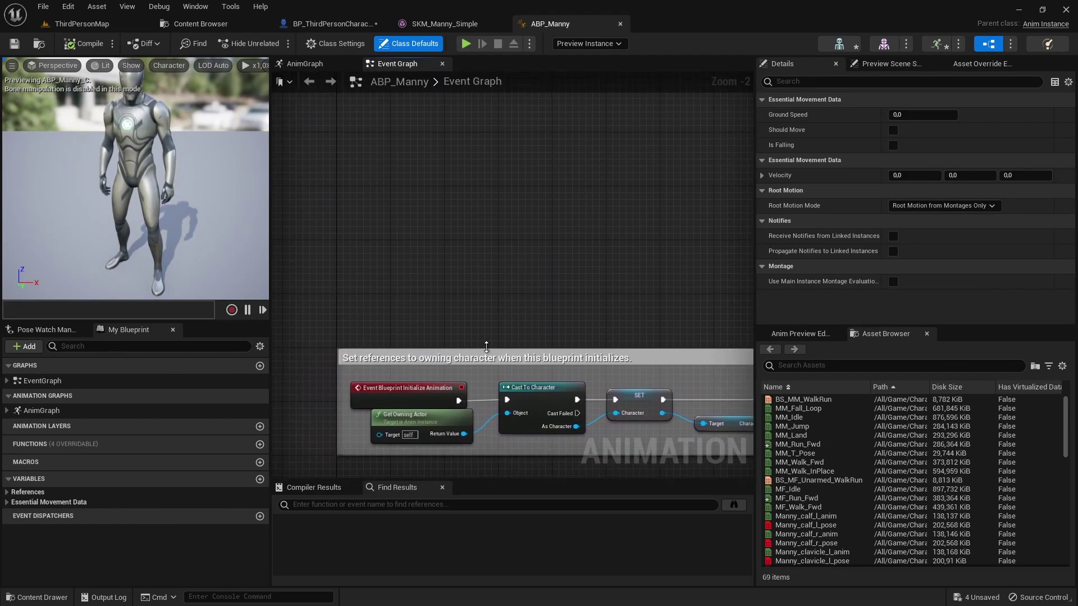
Step: Add Event AnimNotify_feet l and AnimNotify_feet r nodes to the Event Graph
right_click(395, 233)
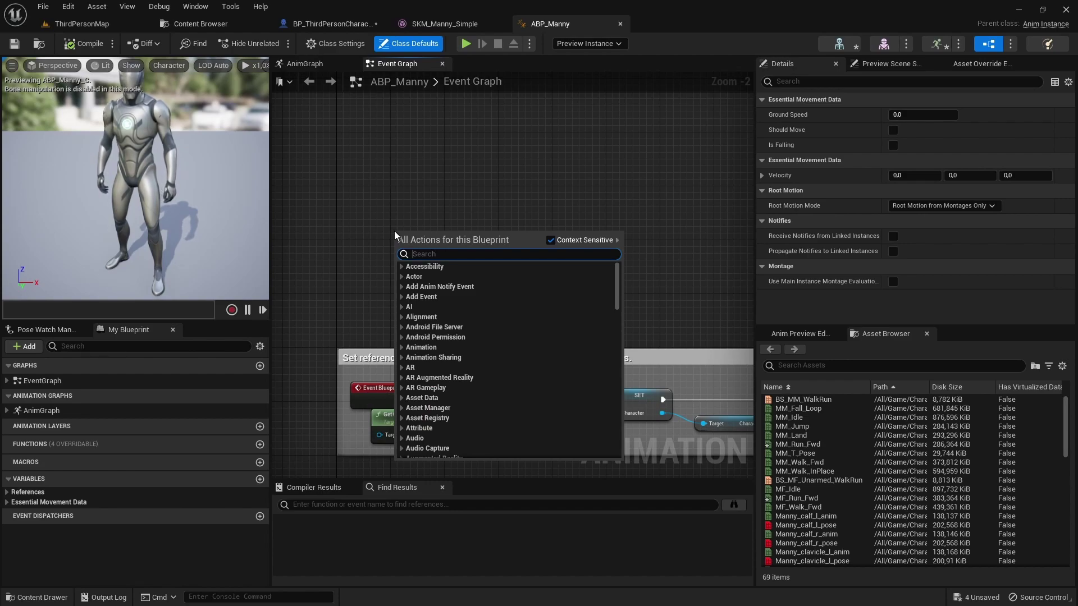
type("fe")
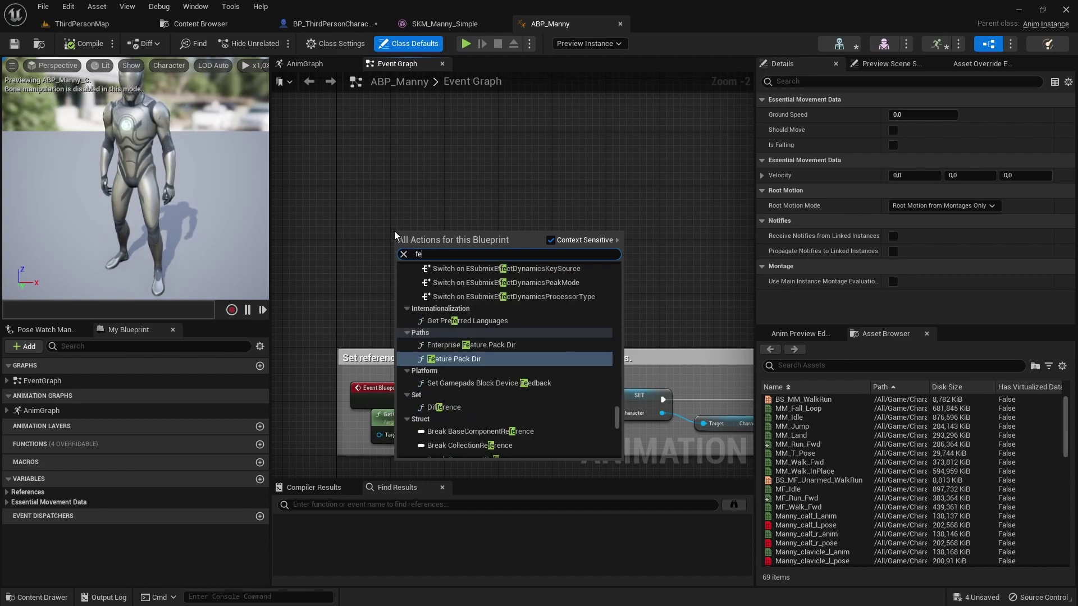
type("et")
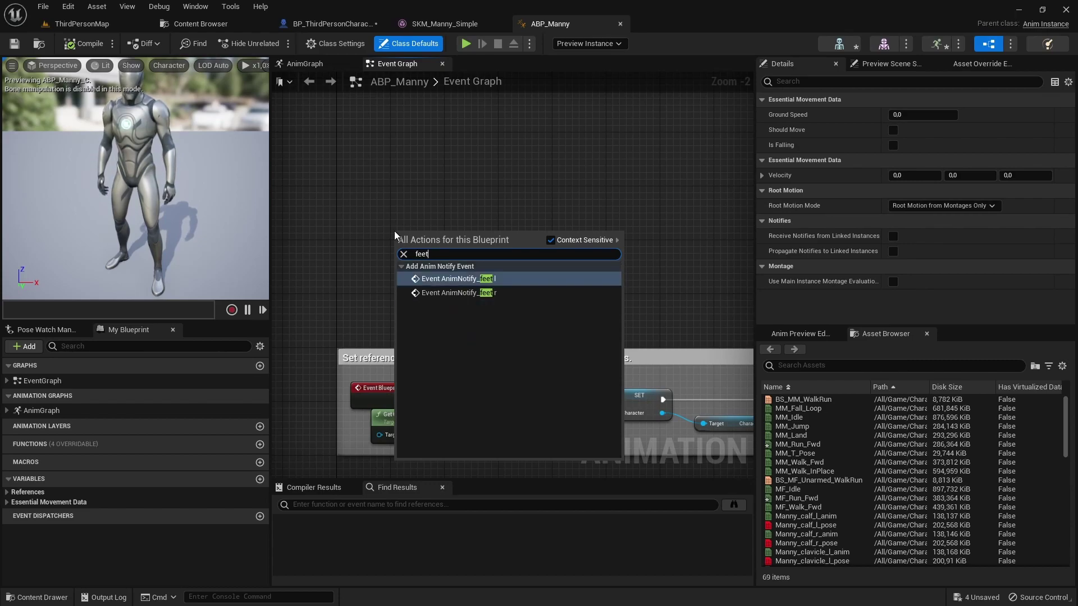
left_click(498, 280)
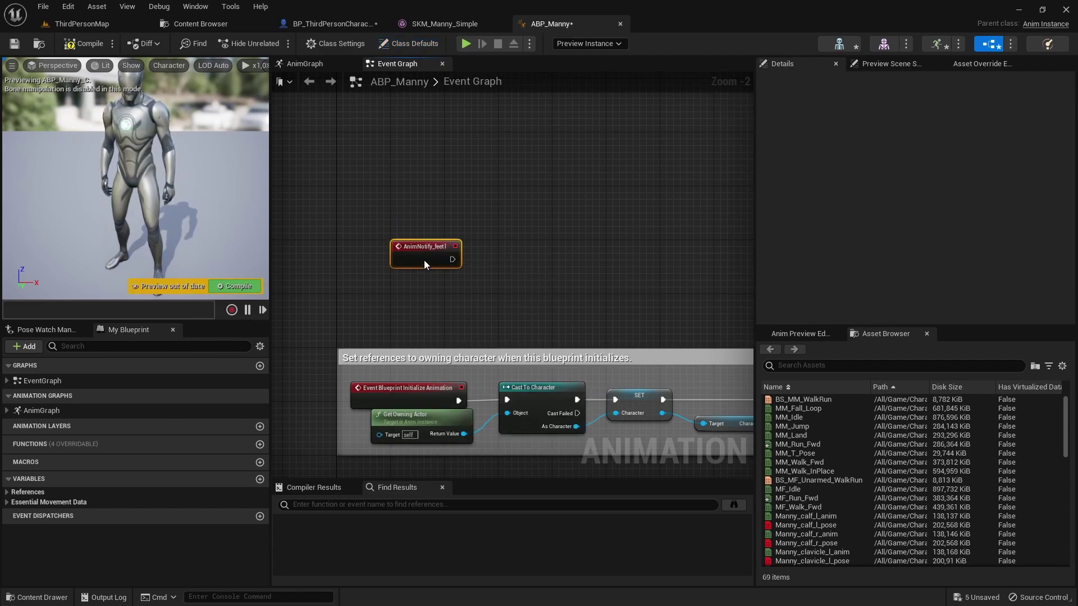
right_click(398, 143)
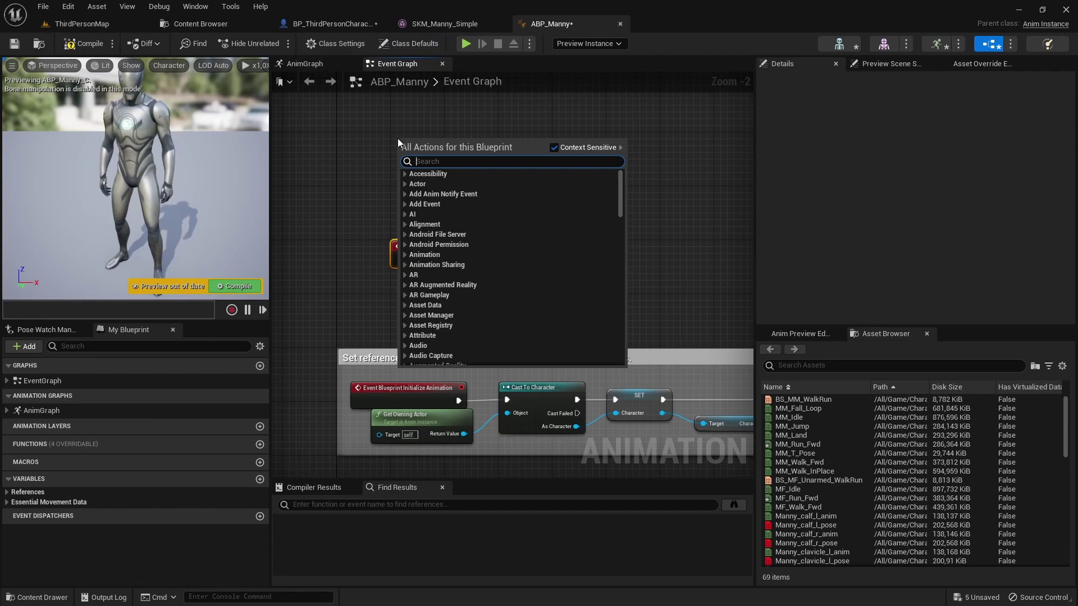
type("foot")
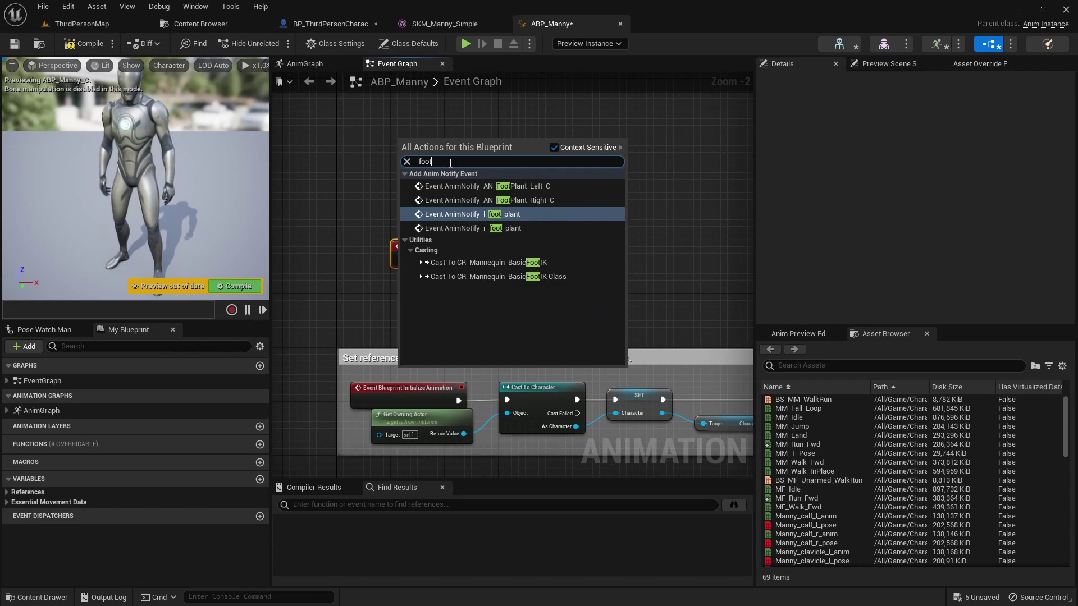
key("BackSpace")
key("BackSpace")
key("BackSpace")
type("ee")
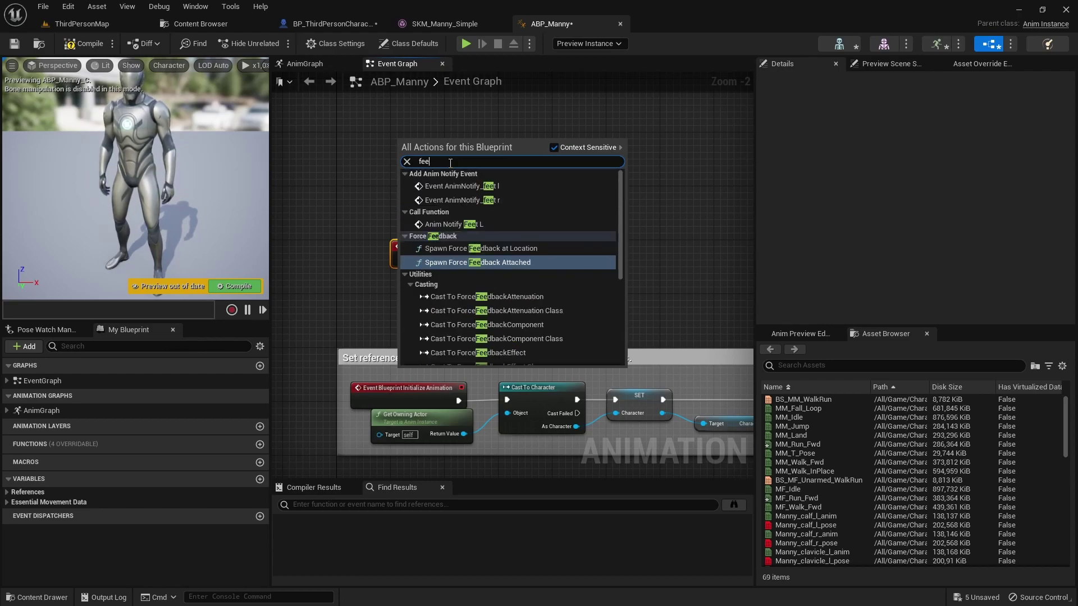
left_click(480, 199)
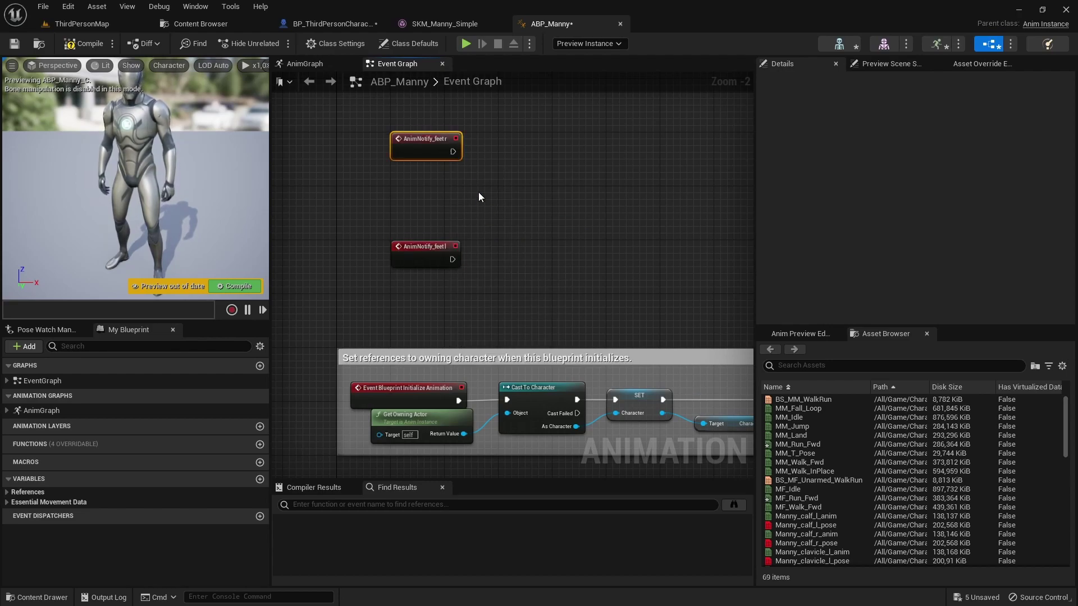
right_click_drag(473, 220, 494, 290)
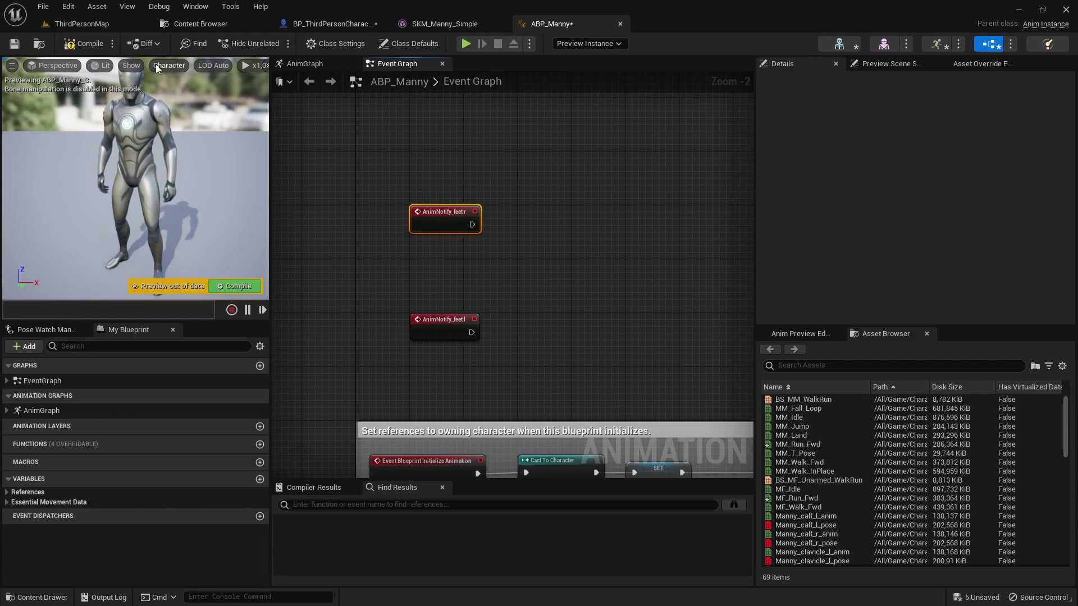
Step: Compile ABP_Manny and switch to BP_ThirdPersonCharacter
left_click(84, 43)
mouse_move(575, 271)
right_mouse_down()
mouse_move(575, 214)
mouse_move(575, 238)
right_mouse_up()
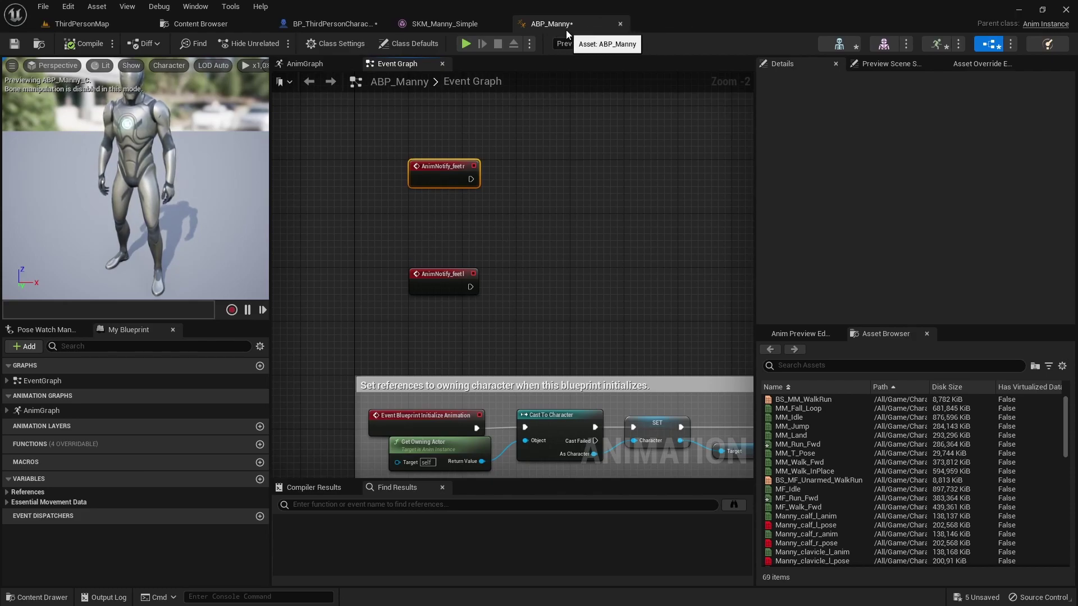
left_click(338, 22)
right_click_drag(469, 401, 539, 197)
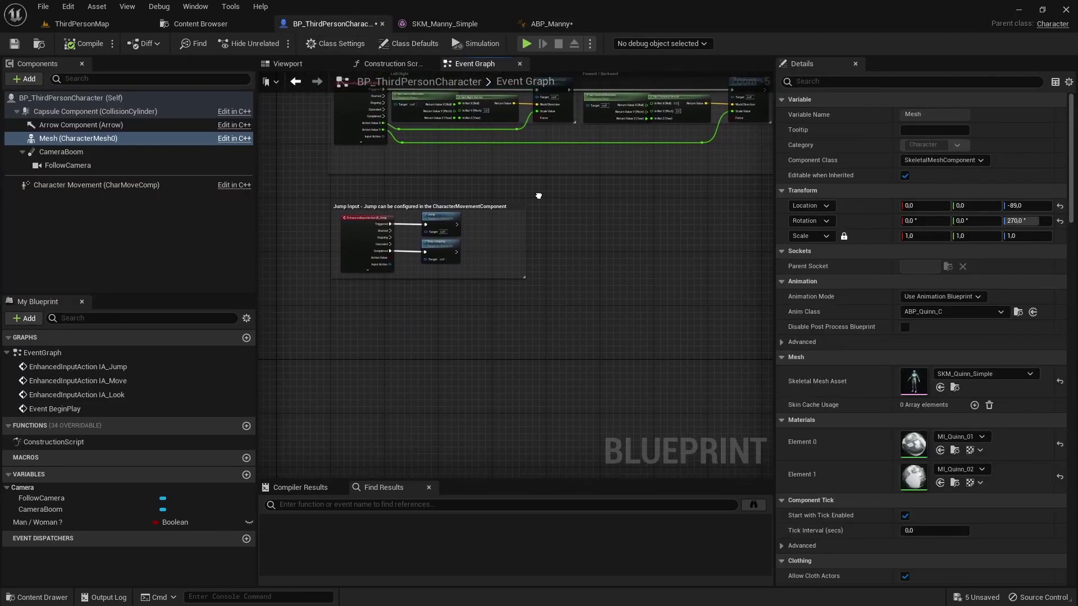
left_click(276, 66)
left_click(469, 64)
scroll(382, 381, "up", 1)
scroll(382, 381, "up", 3)
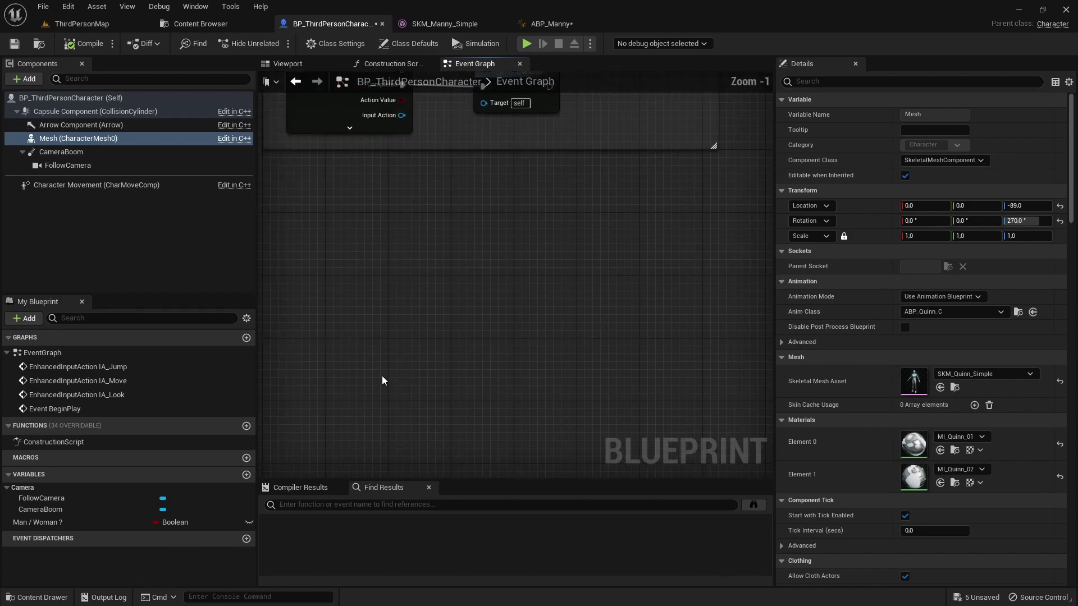
right_click_drag(382, 376, 419, 422)
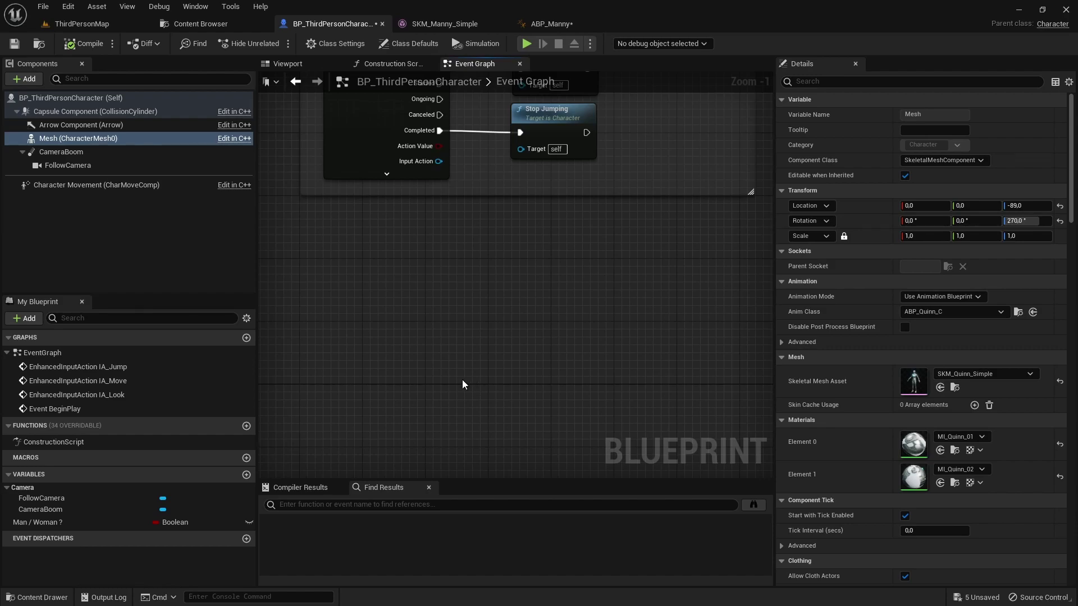
Step: Add a custom event named 'Footstep' and pull a wire from its exec output
right_click(388, 335)
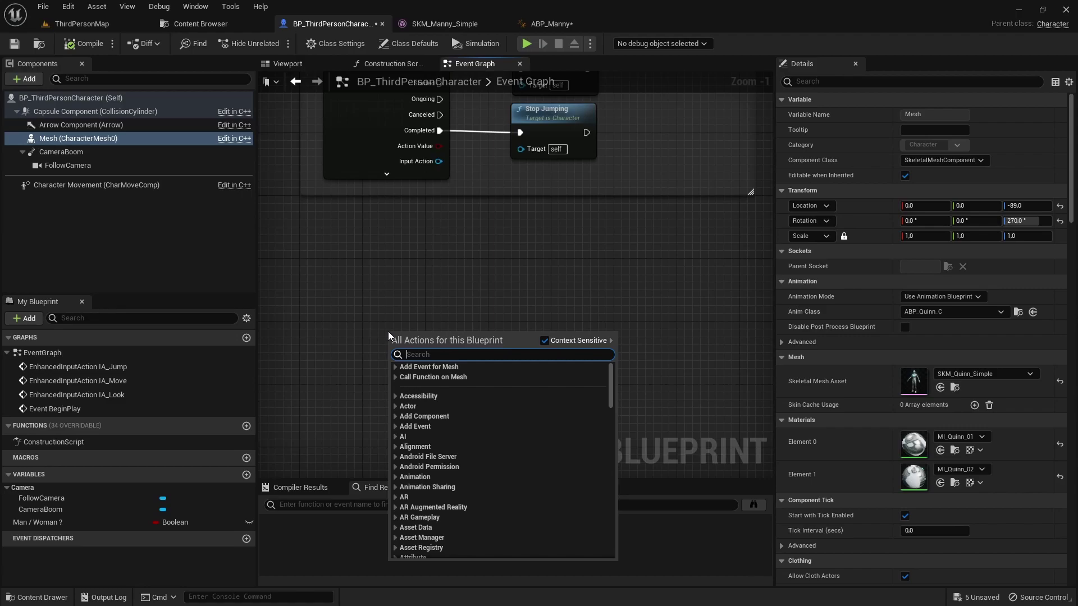
type("cust")
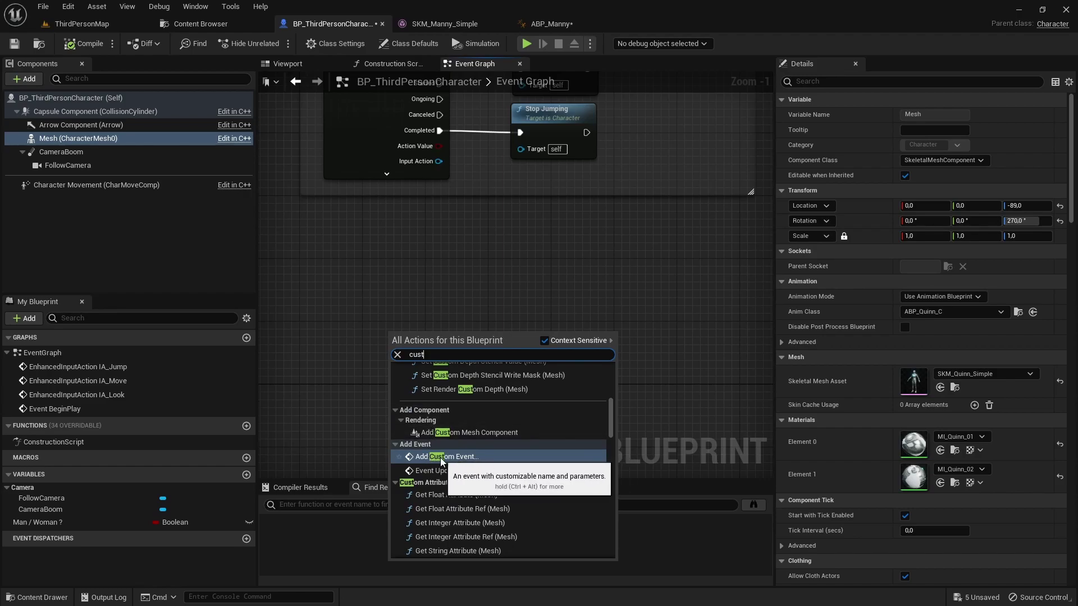
left_click(440, 457)
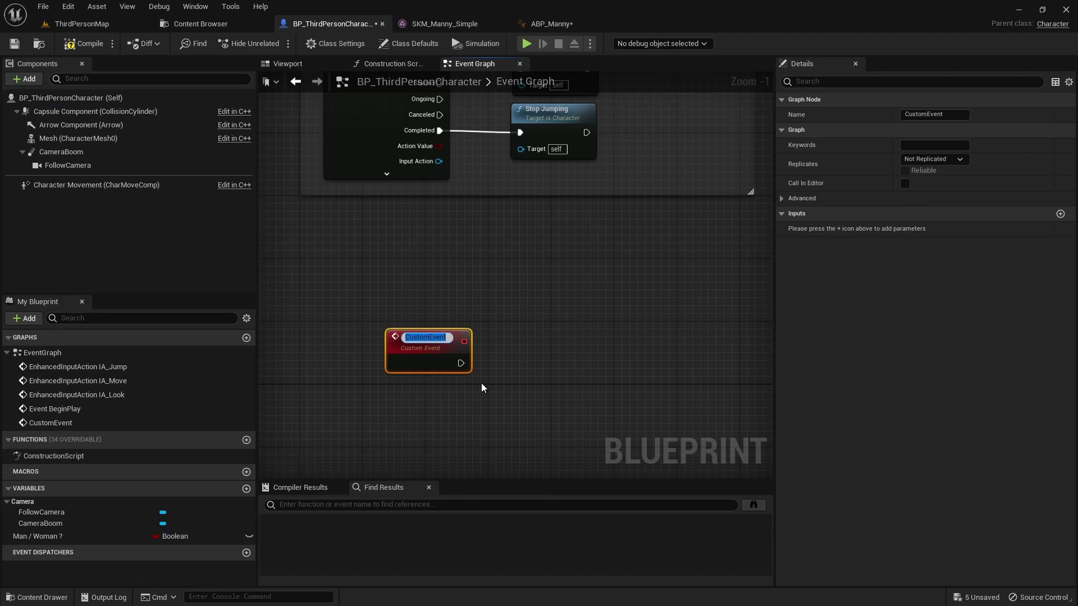
type("Footste")
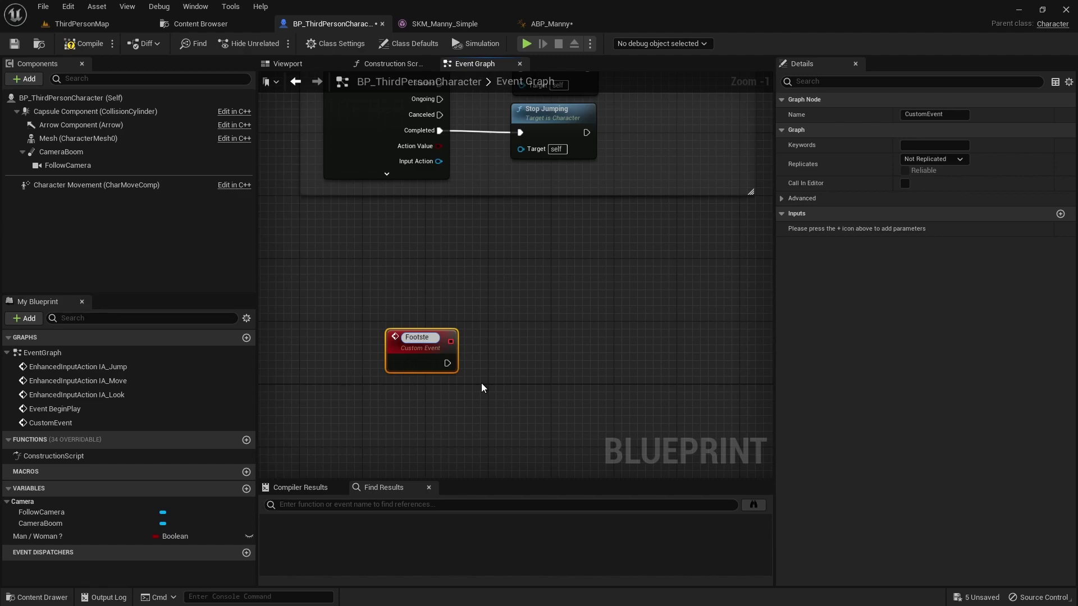
type("p")
key("Return")
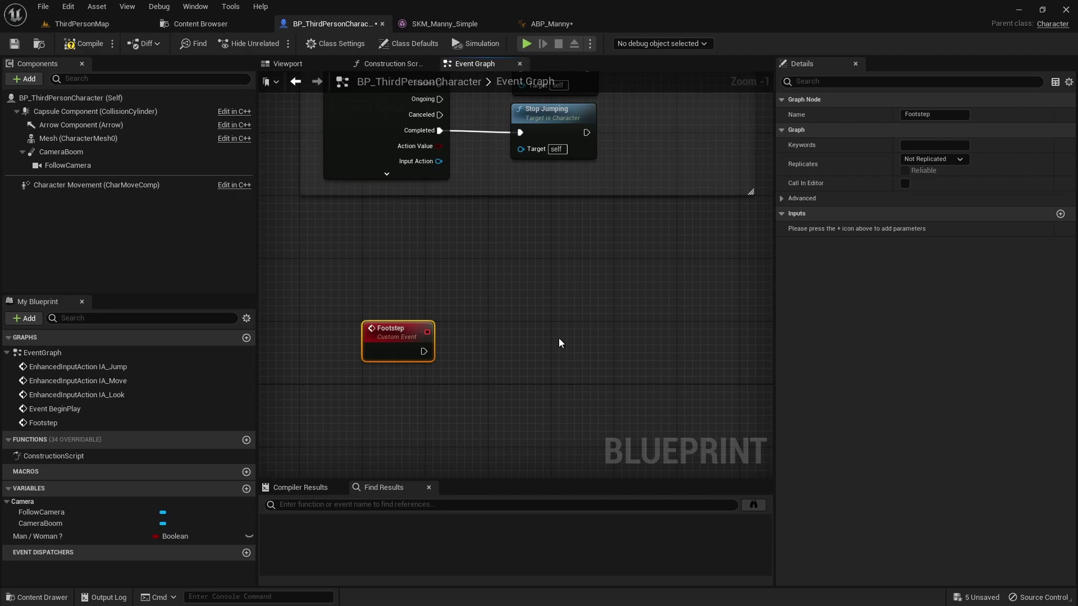
left_click_drag(428, 355, 543, 353)
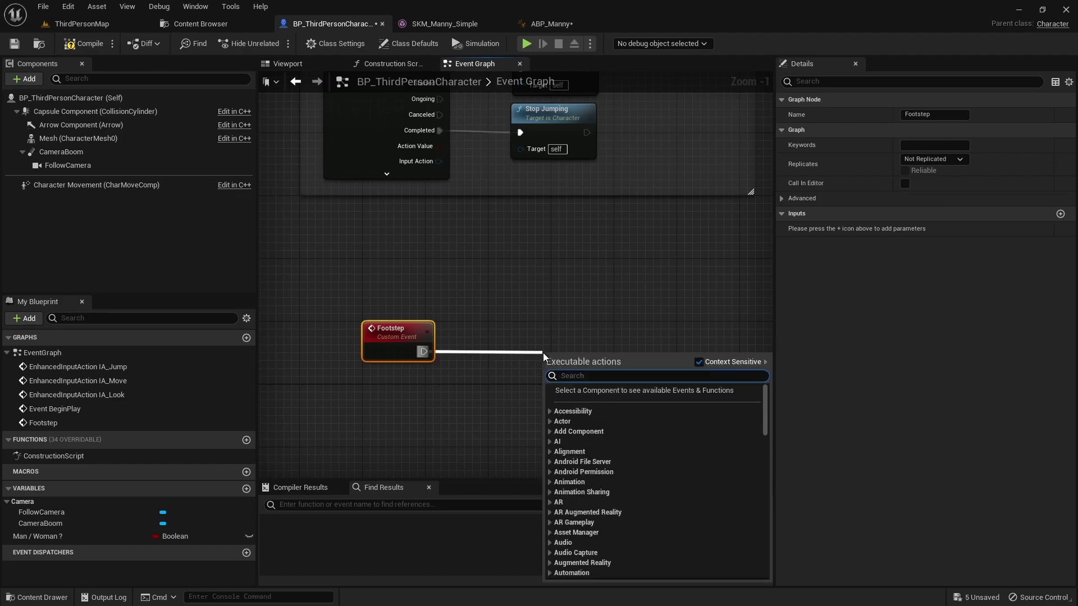
Step: Add a Print String node running after the Footstep event
type("p")
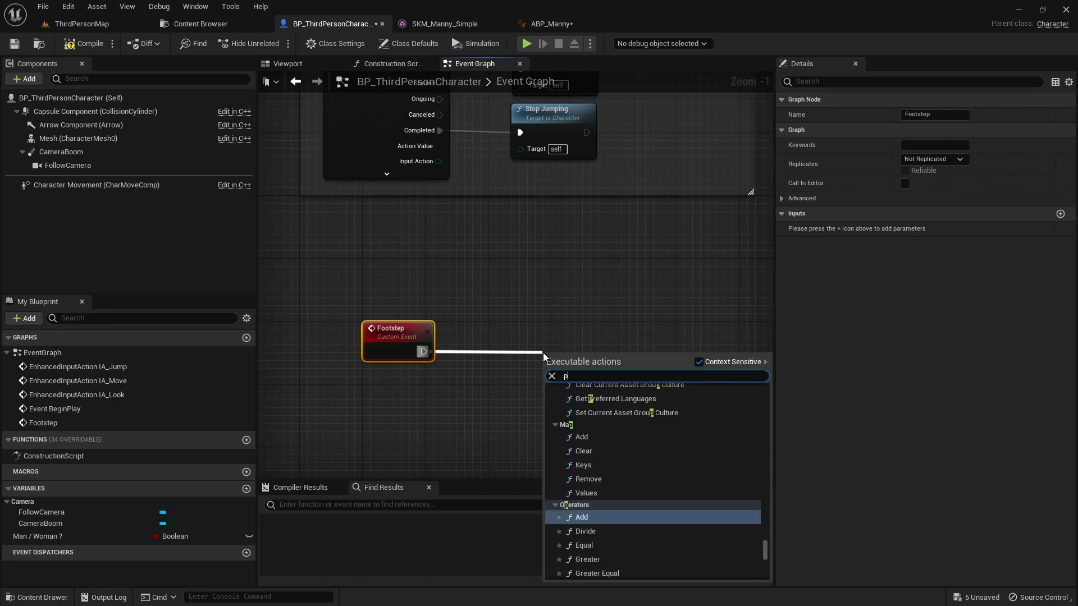
type("rintst")
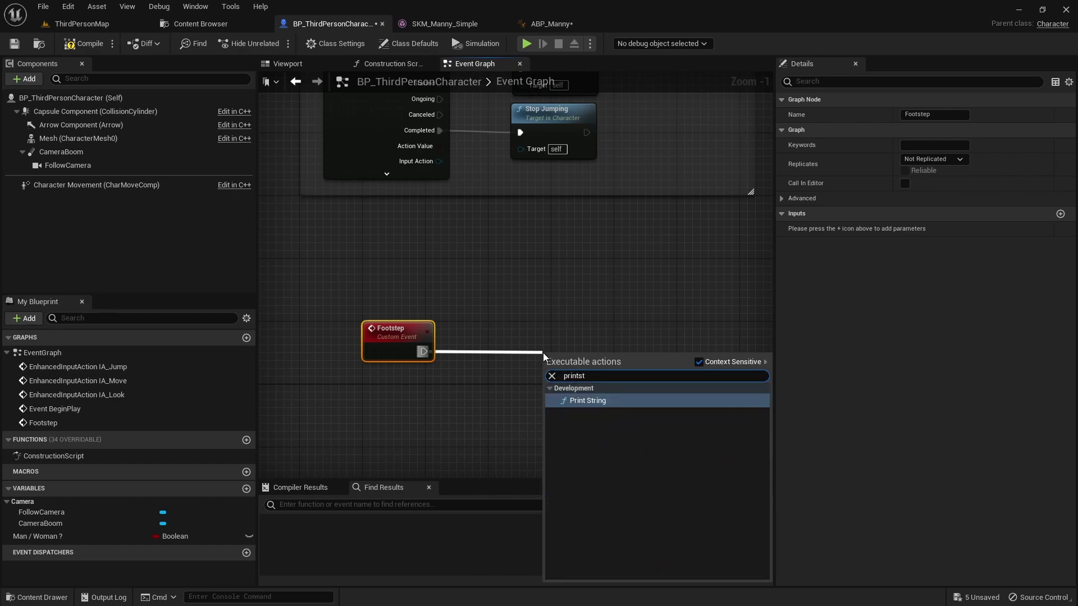
left_click(585, 400)
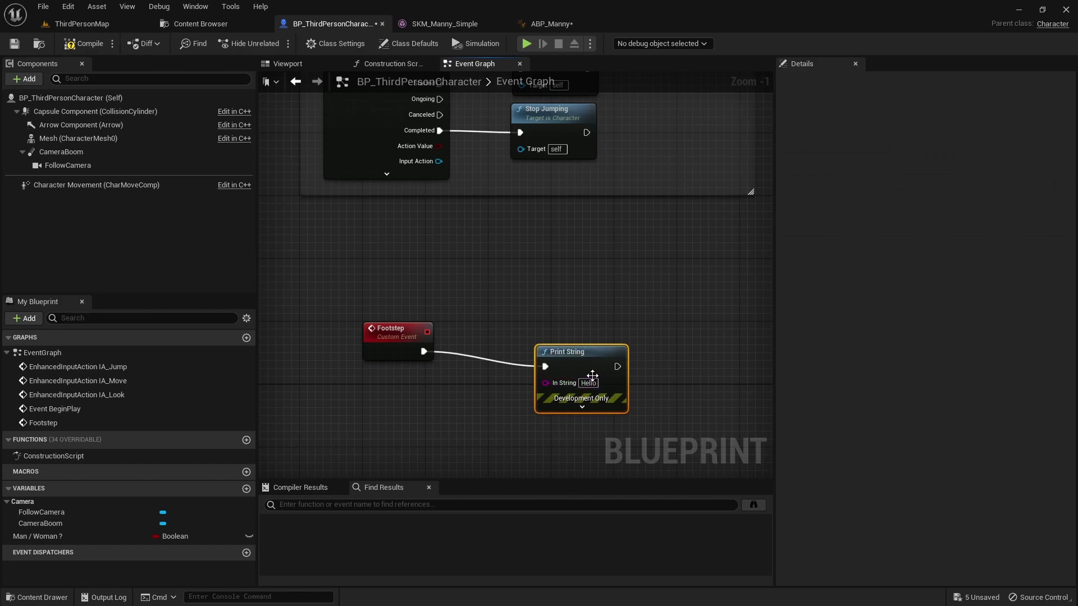
left_click_drag(592, 375, 647, 360)
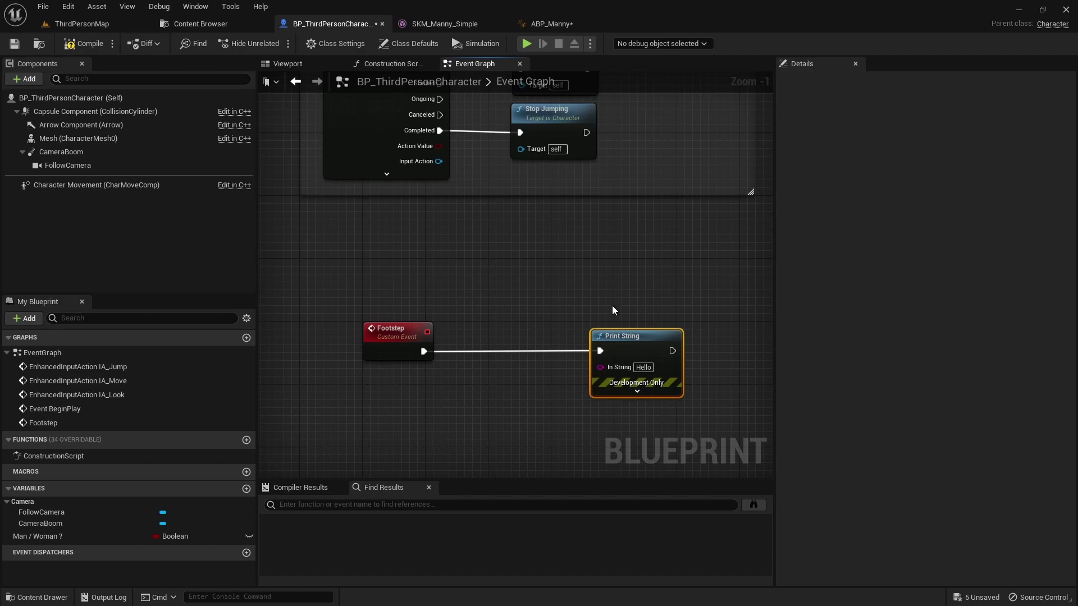
Step: Give Footstep an In String input feeding Print String, then switch to ABP_Manny
right_click_drag(614, 310, 608, 287)
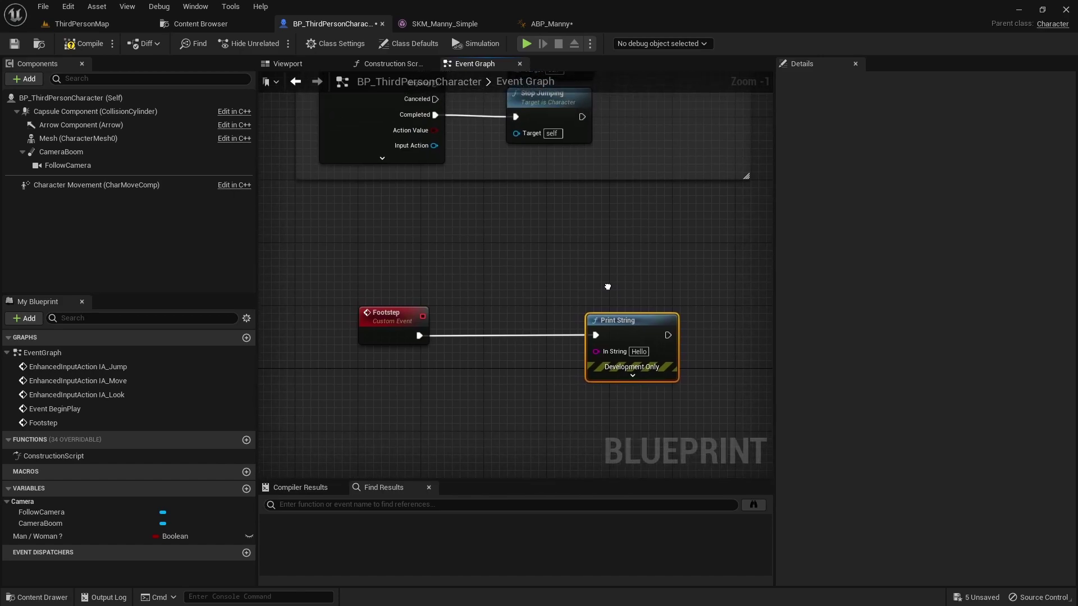
right_click_drag(607, 287, 608, 277)
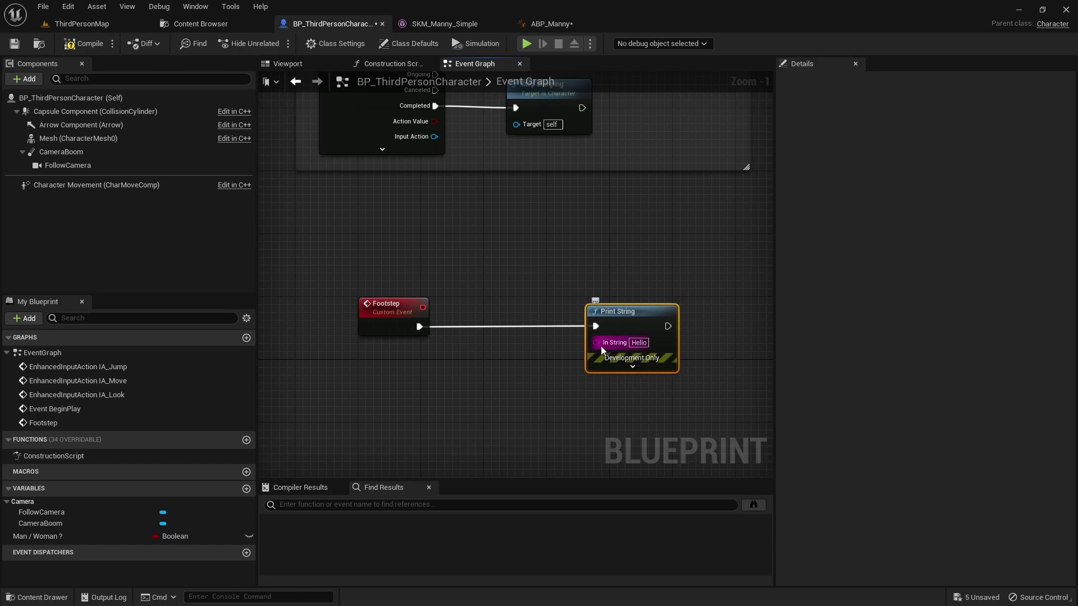
left_click_drag(598, 344, 386, 334)
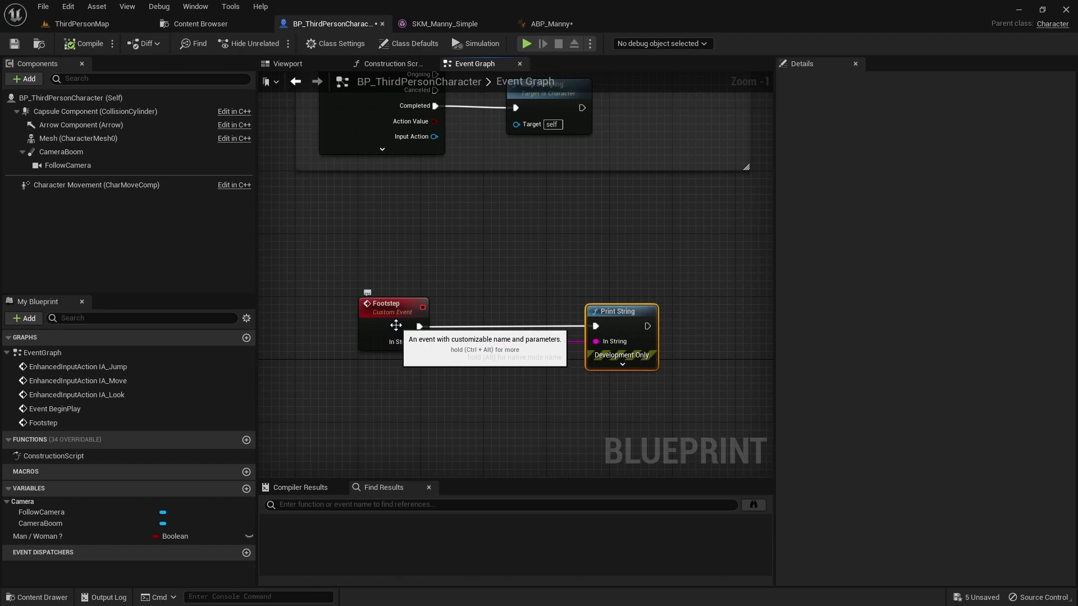
left_click(531, 26)
mouse_move(502, 297)
right_mouse_down()
mouse_move(341, 118)
mouse_move(446, 81)
mouse_move(490, 164)
right_mouse_up()
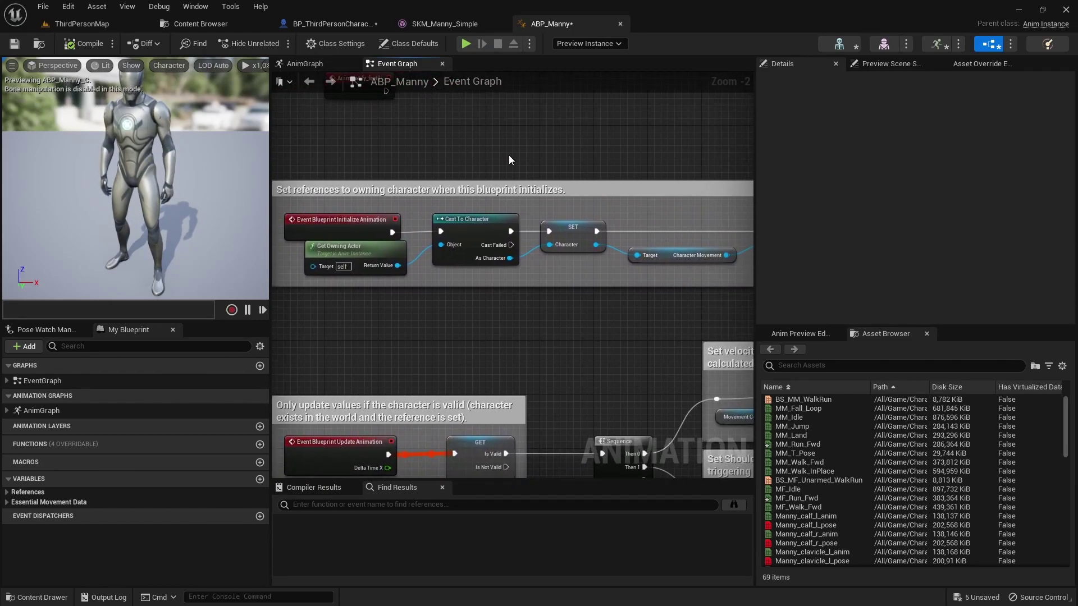
Step: Paste a copy of Get Owning Actor into empty space above SET Movement Component
left_click(315, 267)
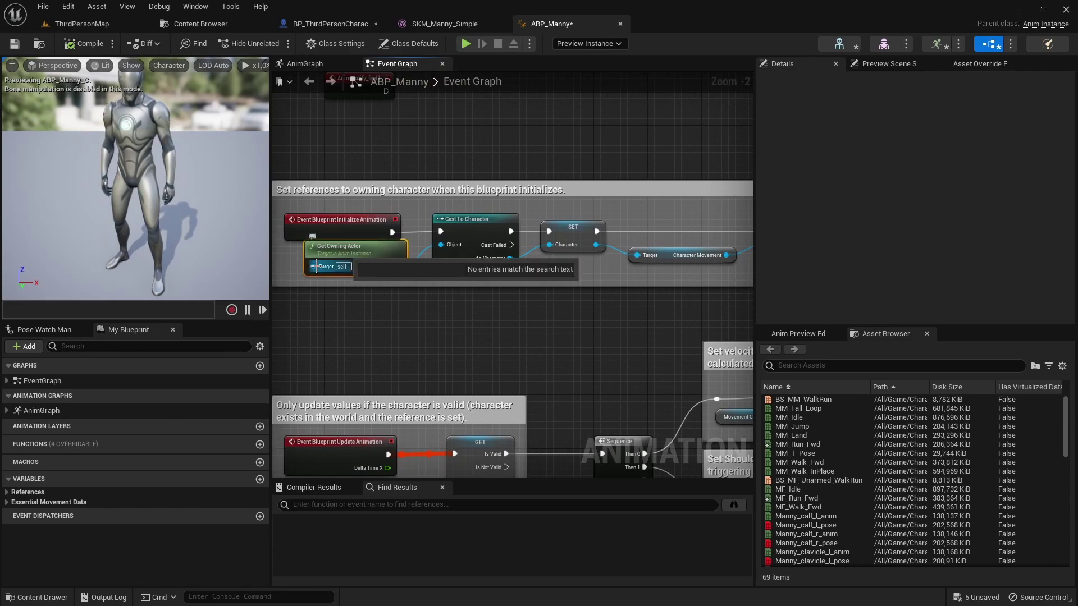
left_click(295, 268)
left_click(295, 269)
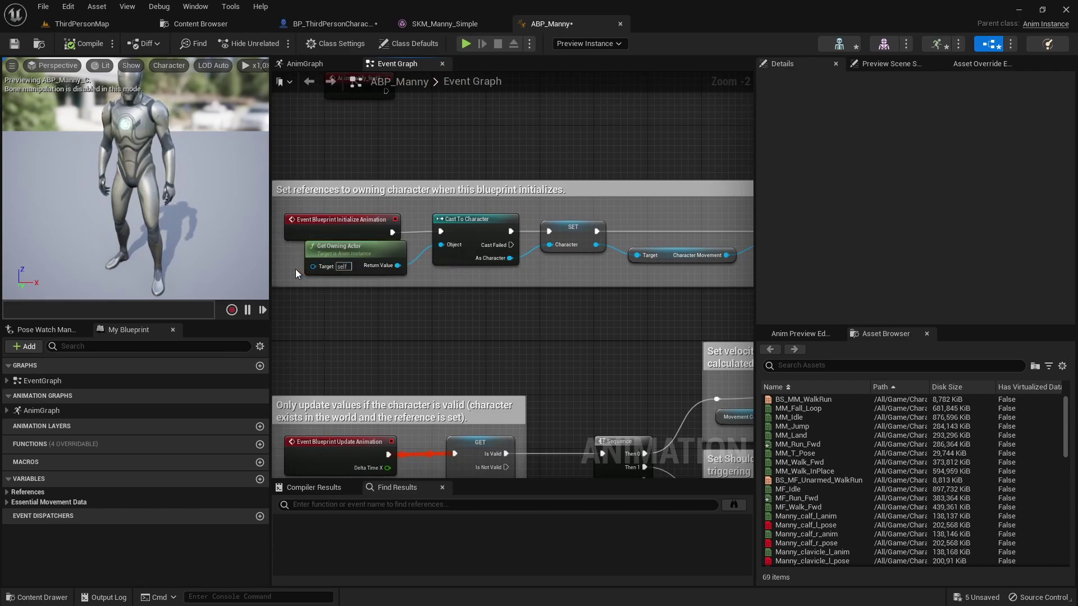
left_click(331, 254)
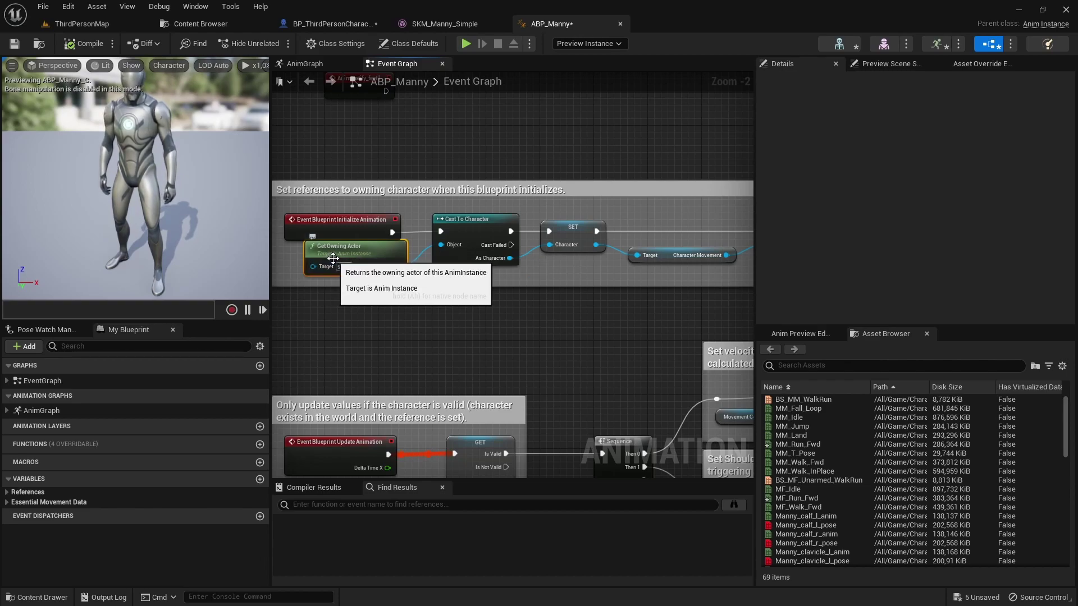
right_click_drag(427, 269, 137, 355)
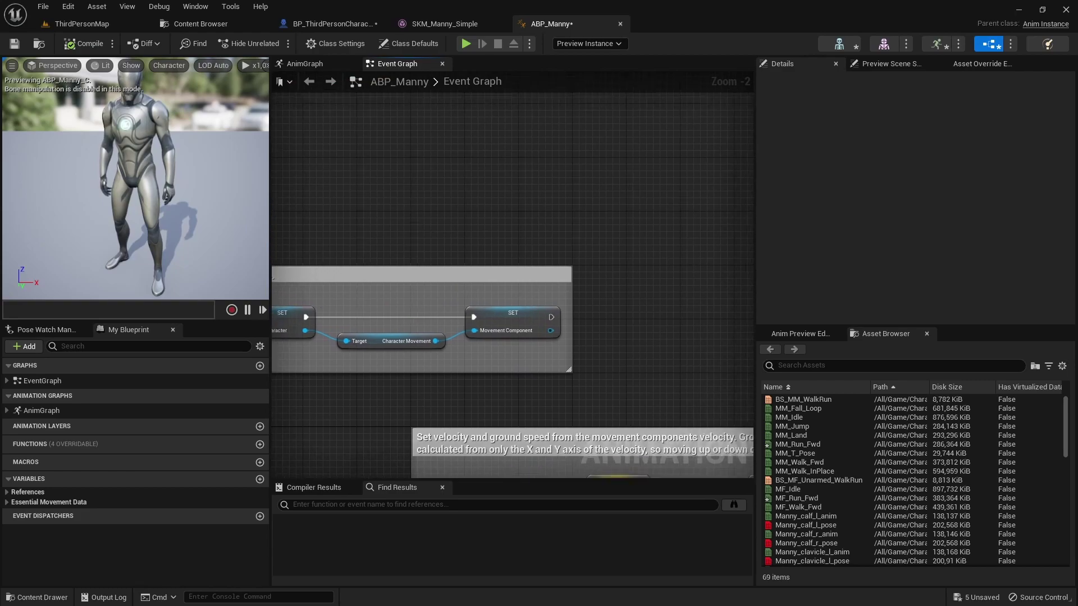
right_click_drag(496, 231, 490, 231)
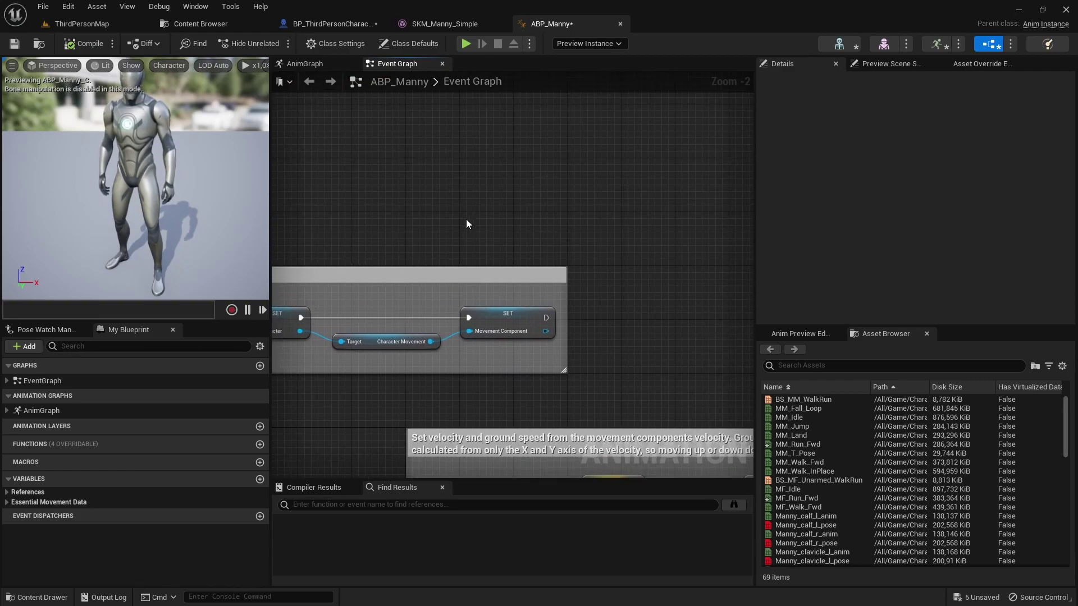
key("ctrl+v")
right_click_drag(552, 244, 464, 240)
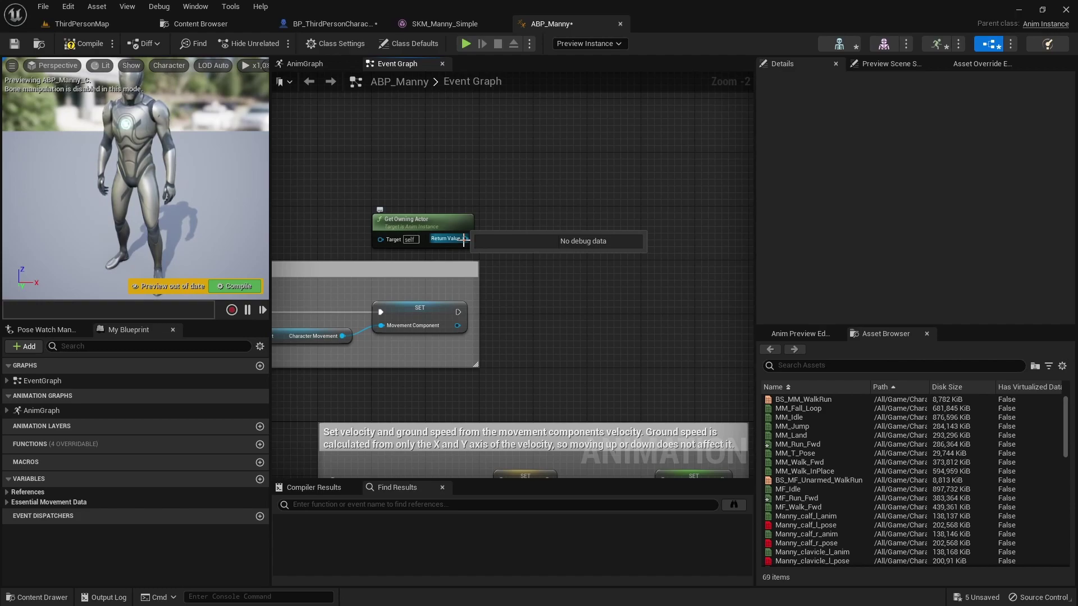
mouse_move(464, 239)
left_mouse_down()
mouse_move(521, 251)
mouse_move(522, 293)
left_mouse_up()
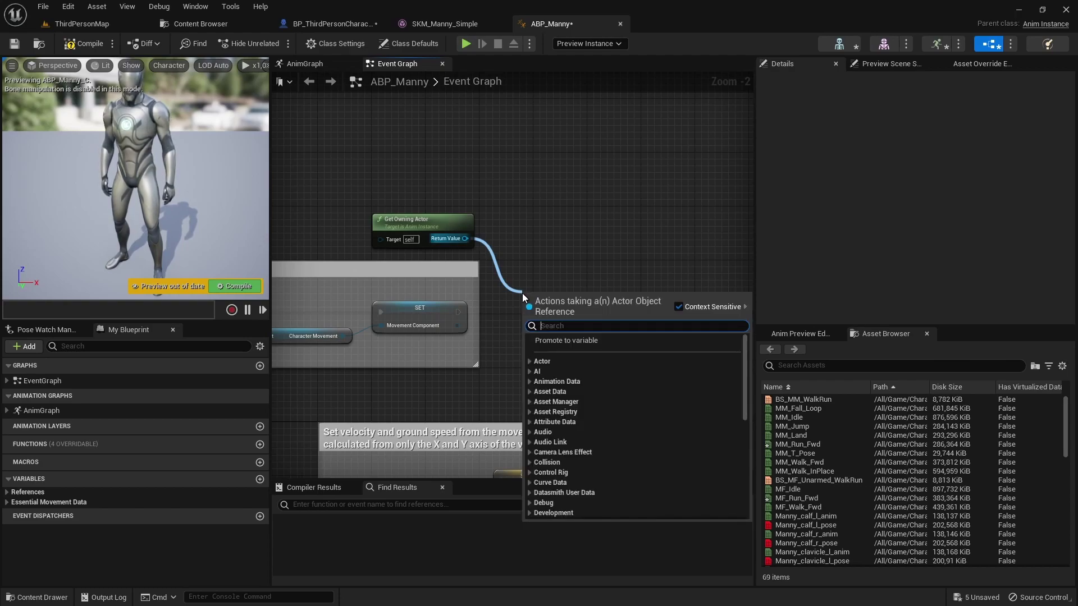
Step: Cast the owning actor to BP_ThirdPersonCharacter, executing after SET Movement Component
type("ca")
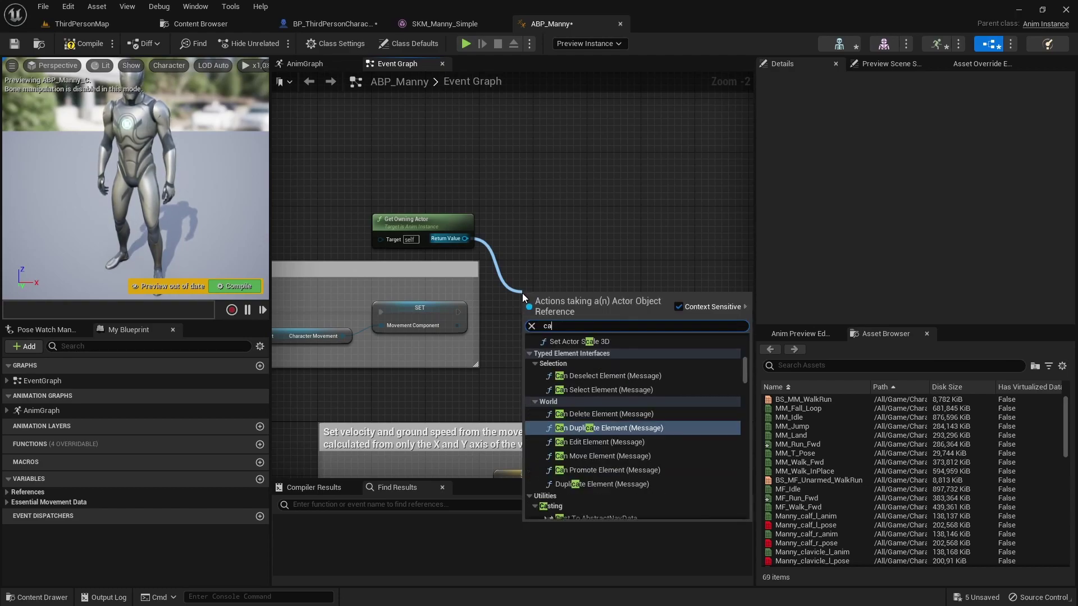
type("stto")
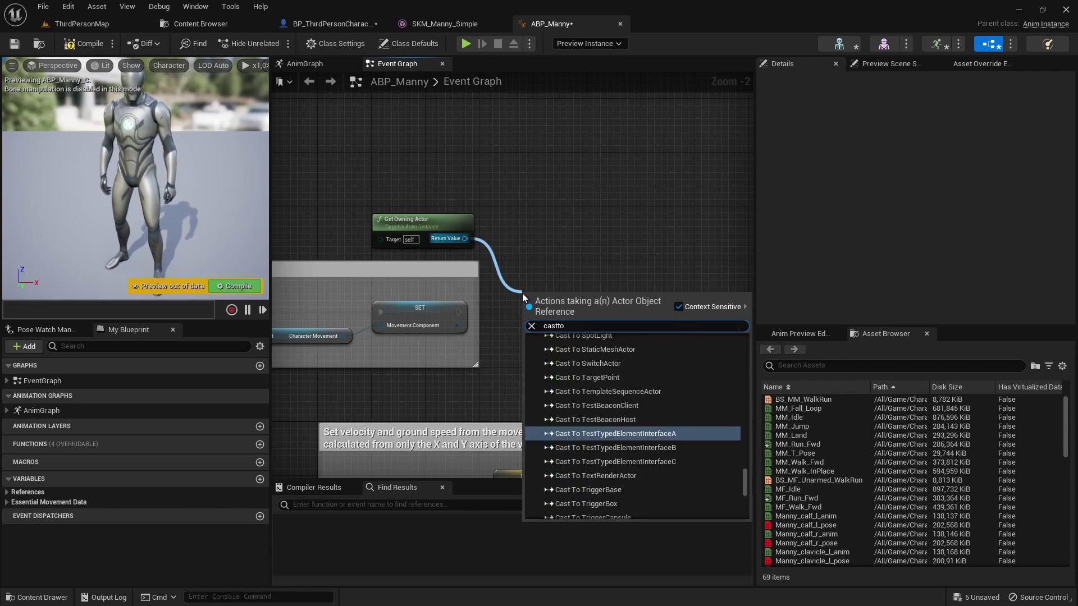
type("bp")
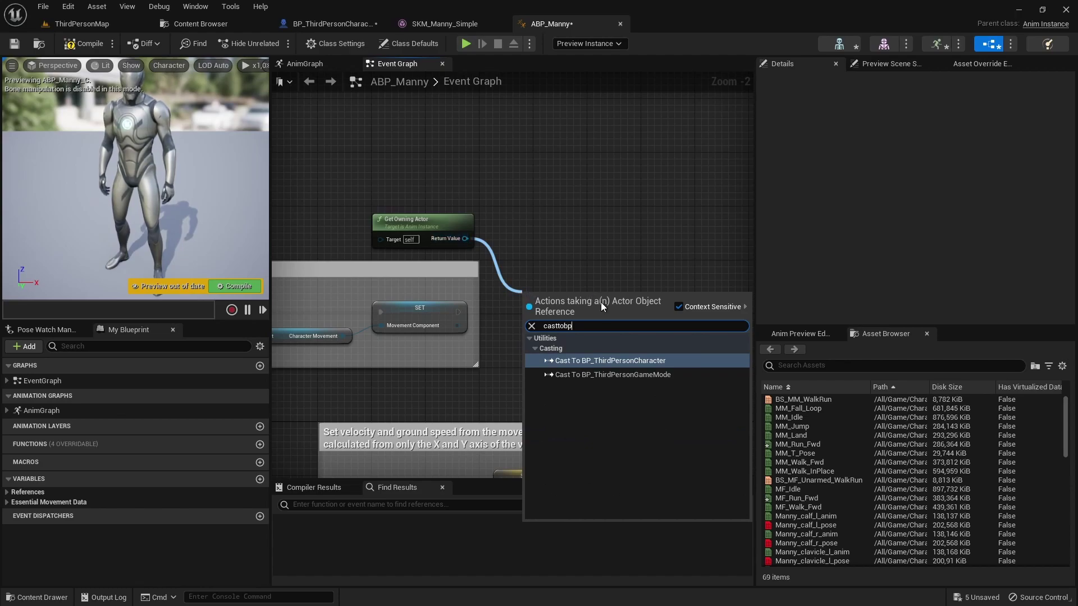
left_click(611, 361)
left_click_drag(575, 302, 587, 314)
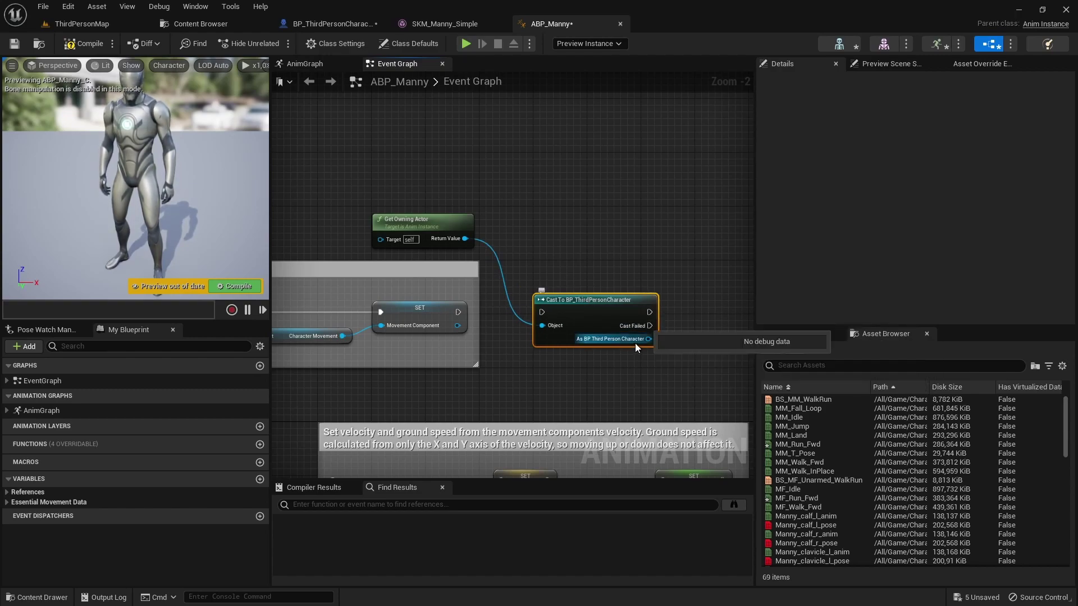
left_click_drag(458, 313, 540, 313)
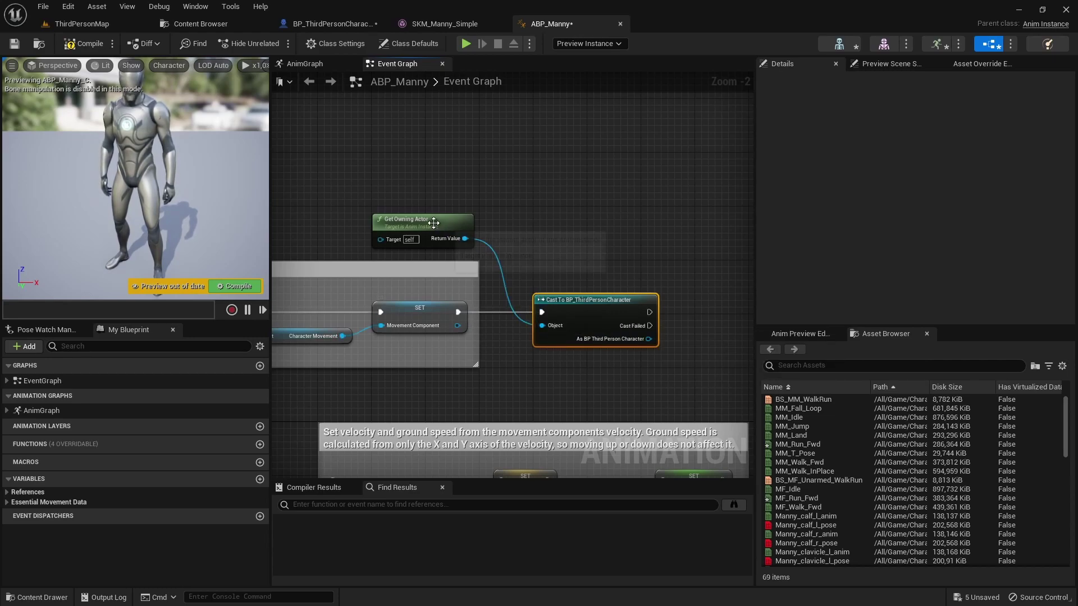
left_click_drag(435, 220, 596, 260)
right_click_drag(696, 335, 523, 318)
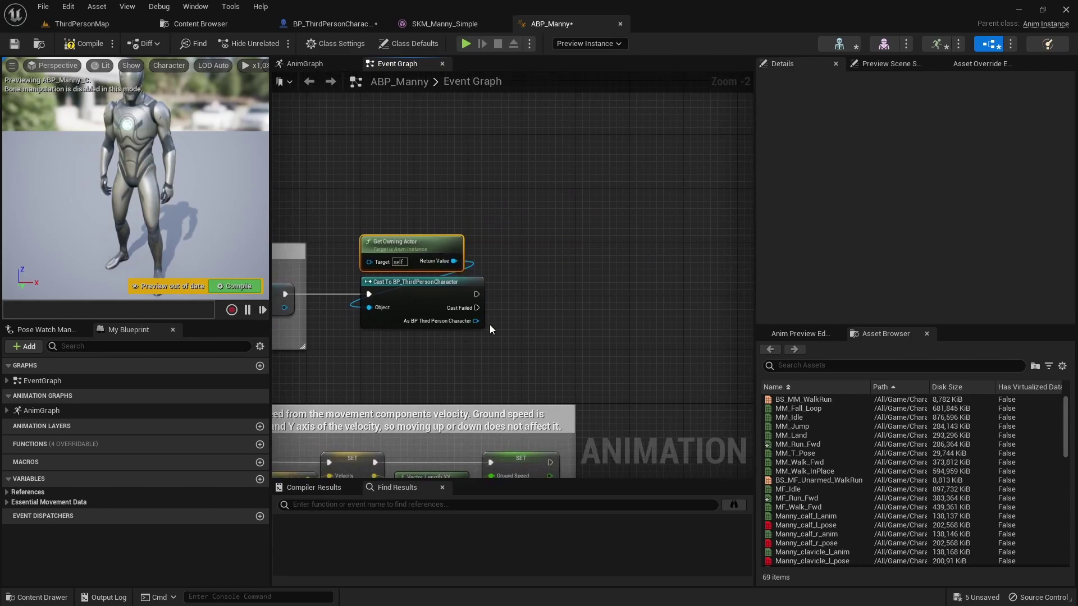
left_click_drag(476, 321, 520, 312)
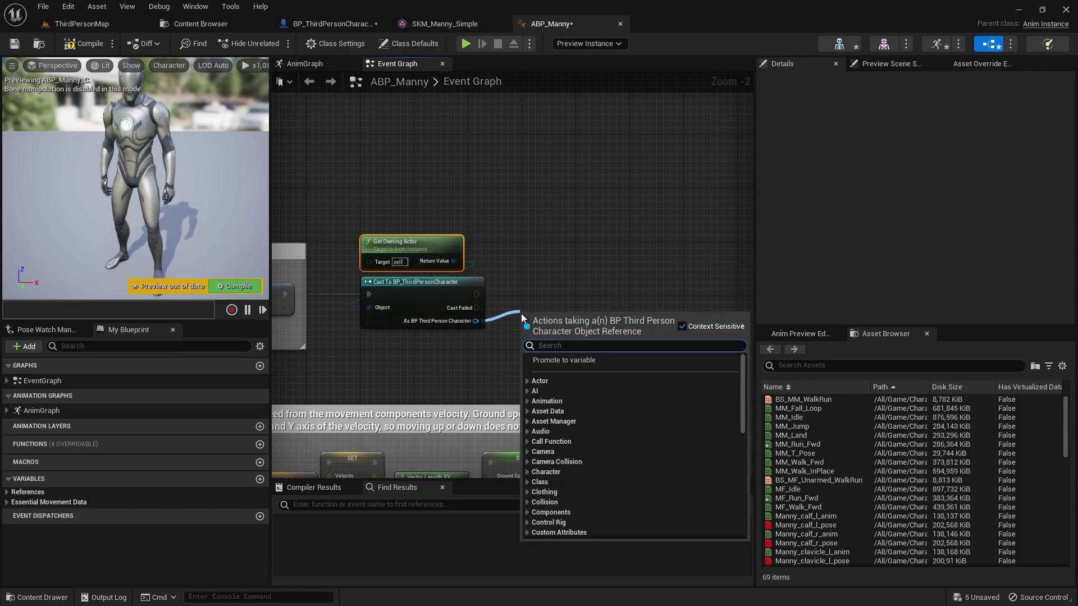
Step: Promote the cast's As BP Third Person Character output to a variable and compile
left_click(590, 359)
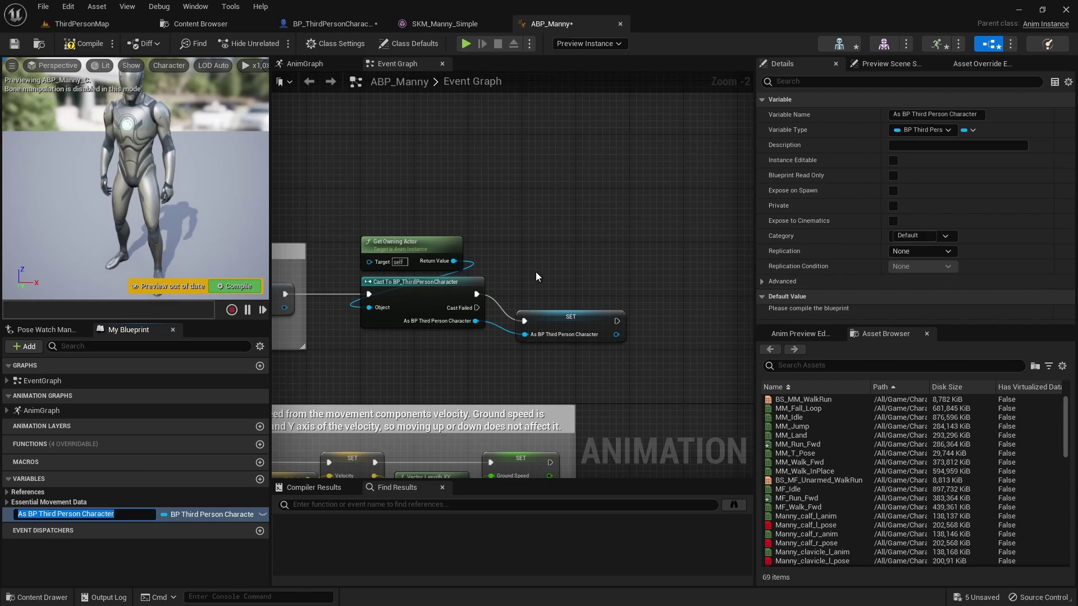
left_click_drag(544, 319, 557, 293)
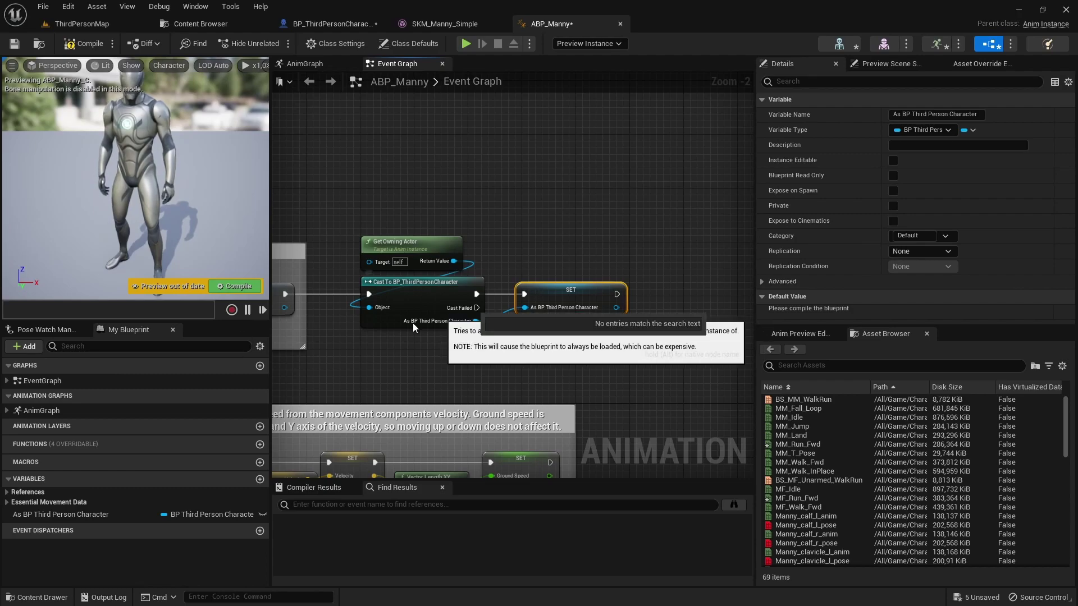
left_click(78, 44)
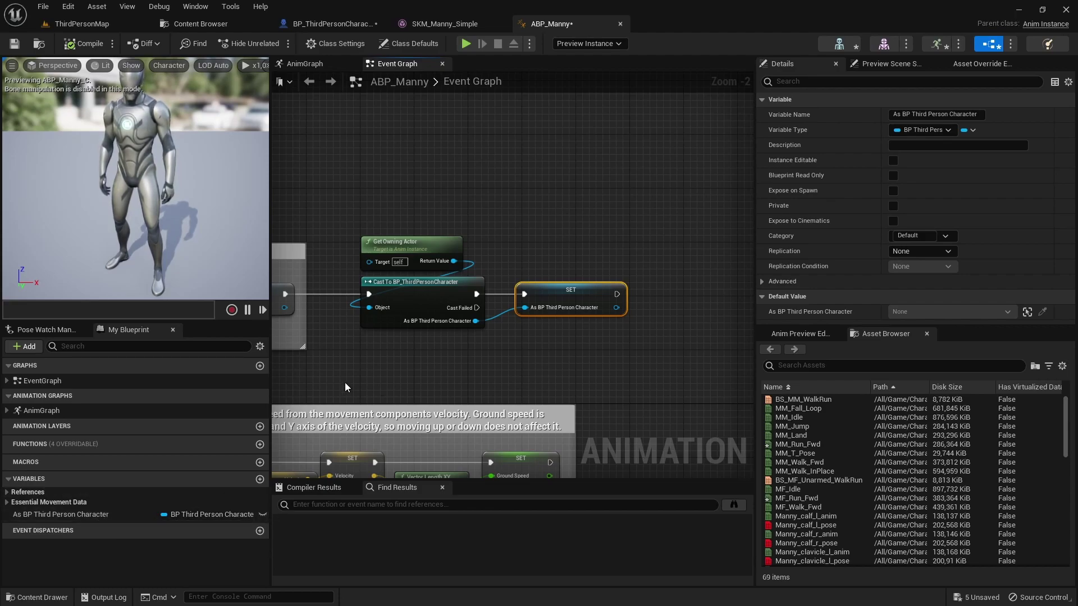
right_click_drag(345, 387, 506, 360)
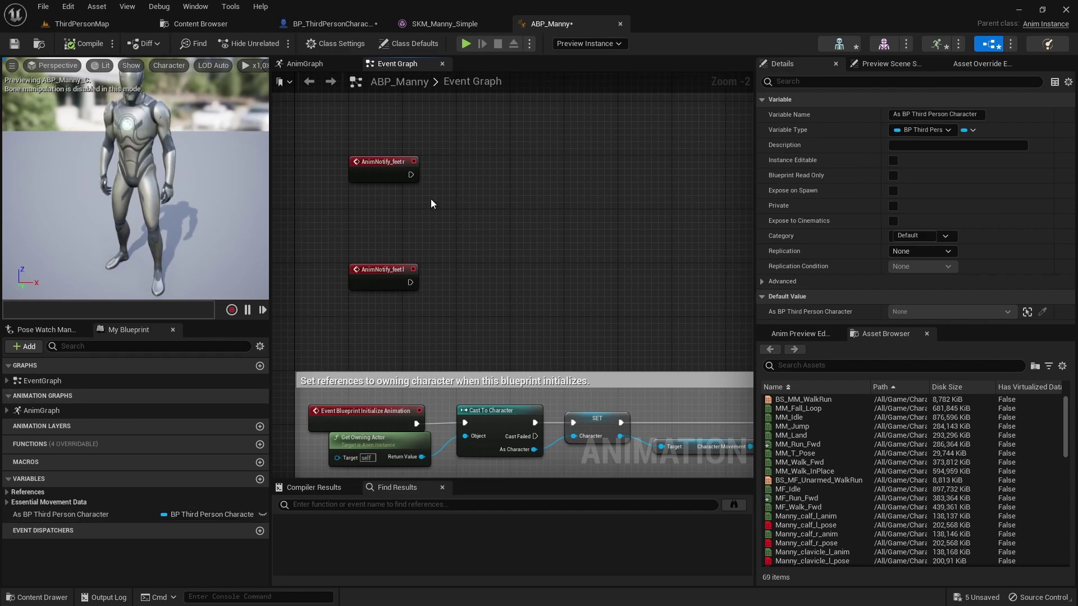
Step: Place an As BP Third Person Character getter between the two AnimNotify feet events in ABP_Manny
left_click(106, 514)
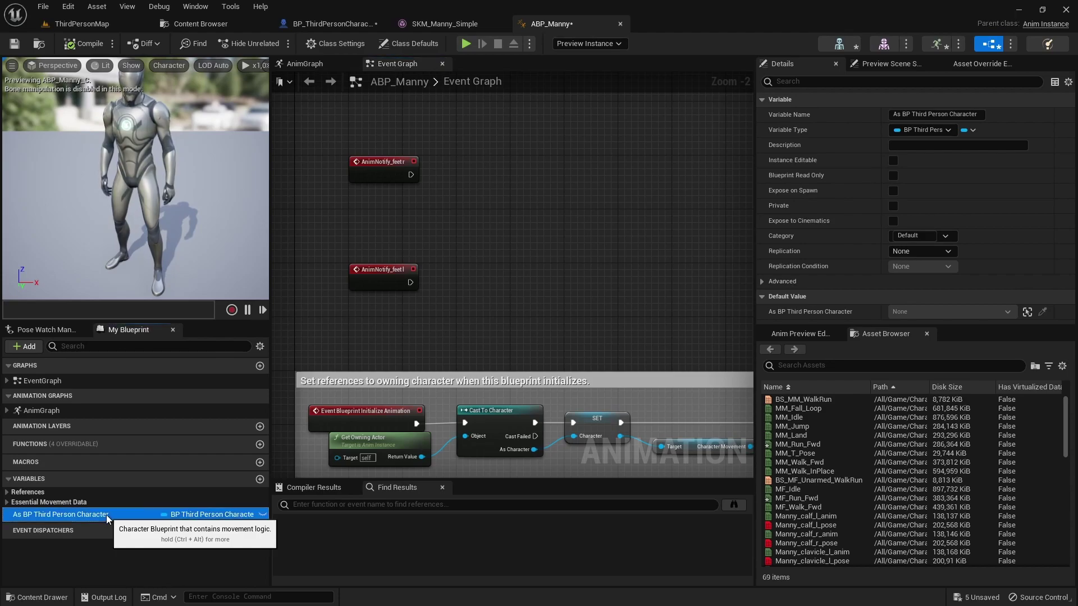
mouse_move(106, 514)
left_mouse_down()
mouse_move(362, 211)
mouse_move(351, 194)
left_mouse_up()
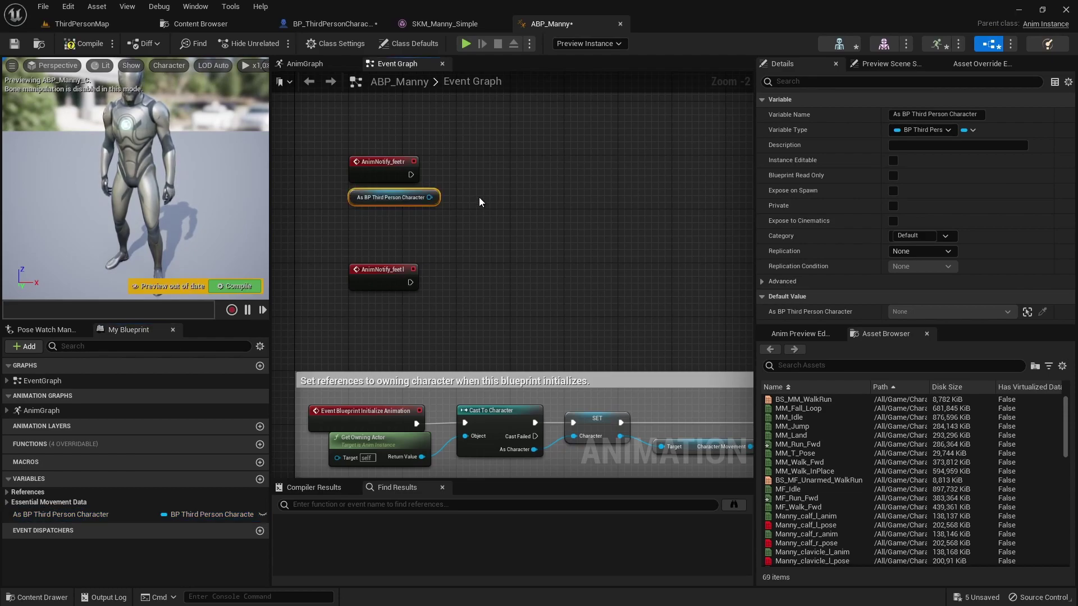
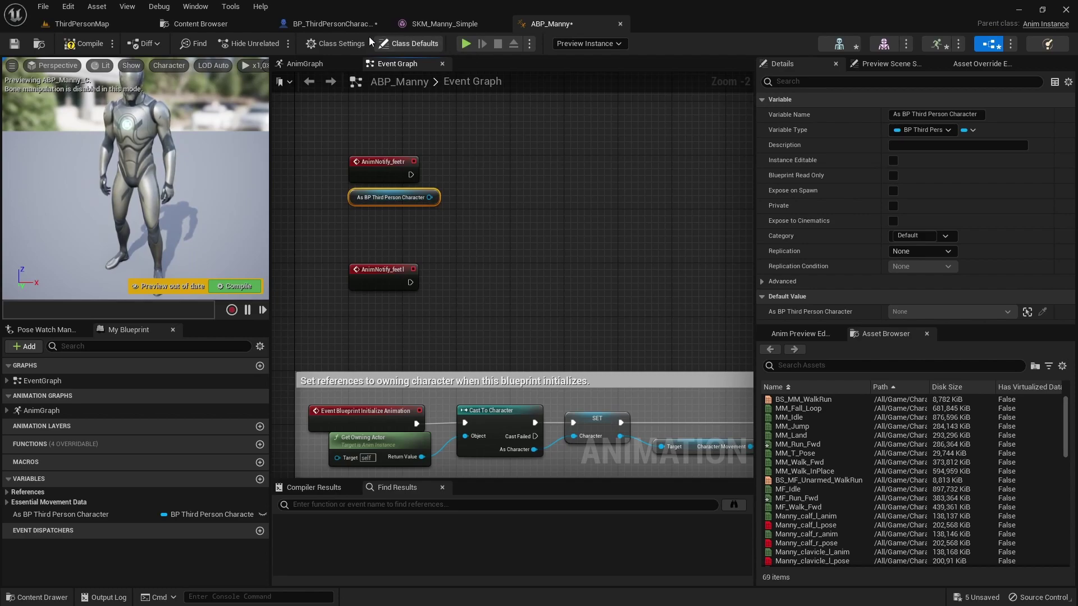
Step: In ABP_Manny, have AnimNotify_feetr call Footstep on the character with In String 'Foot R'
left_click(334, 28)
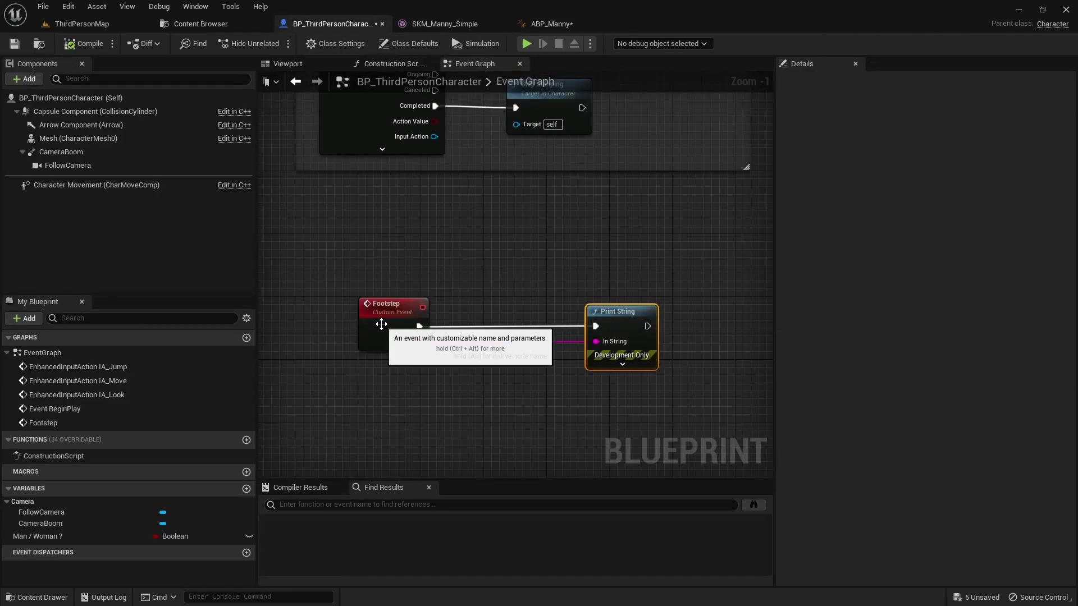
left_click(547, 20)
left_click_drag(434, 197, 484, 189)
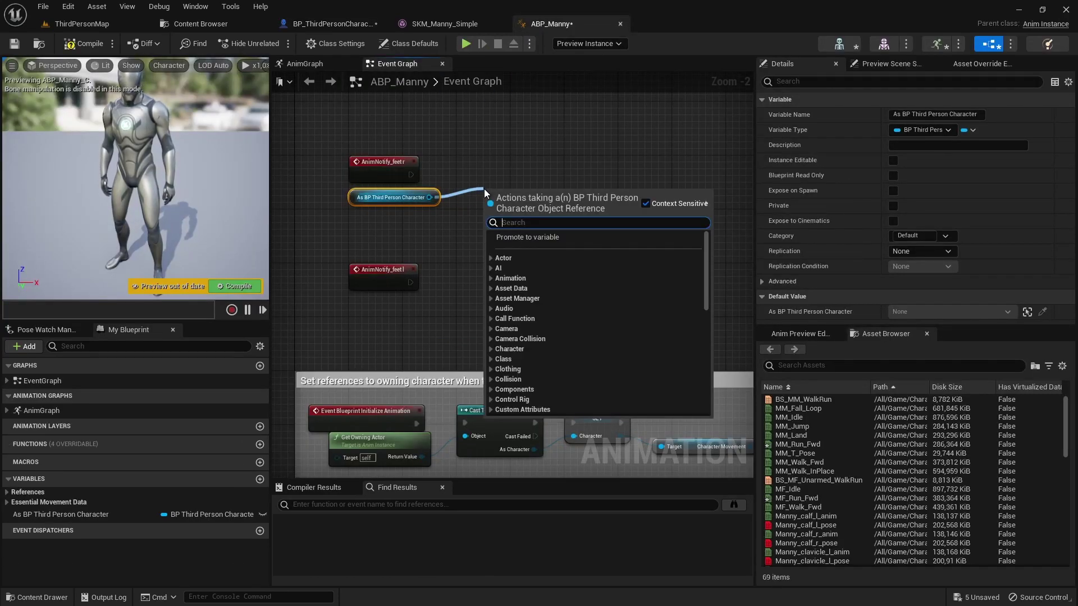
type("f")
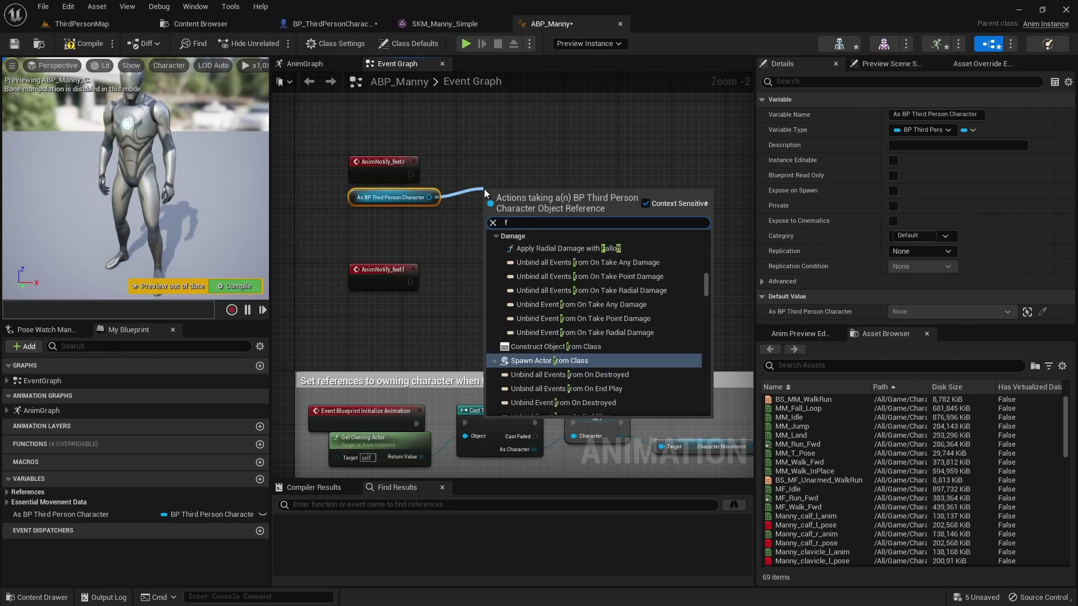
type("oo")
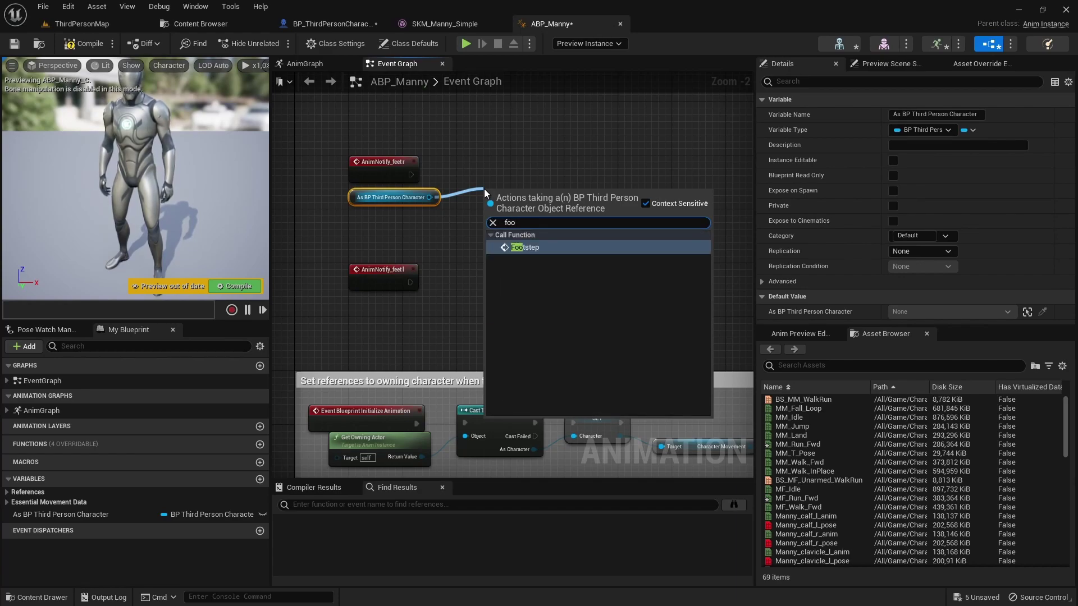
left_click(546, 249)
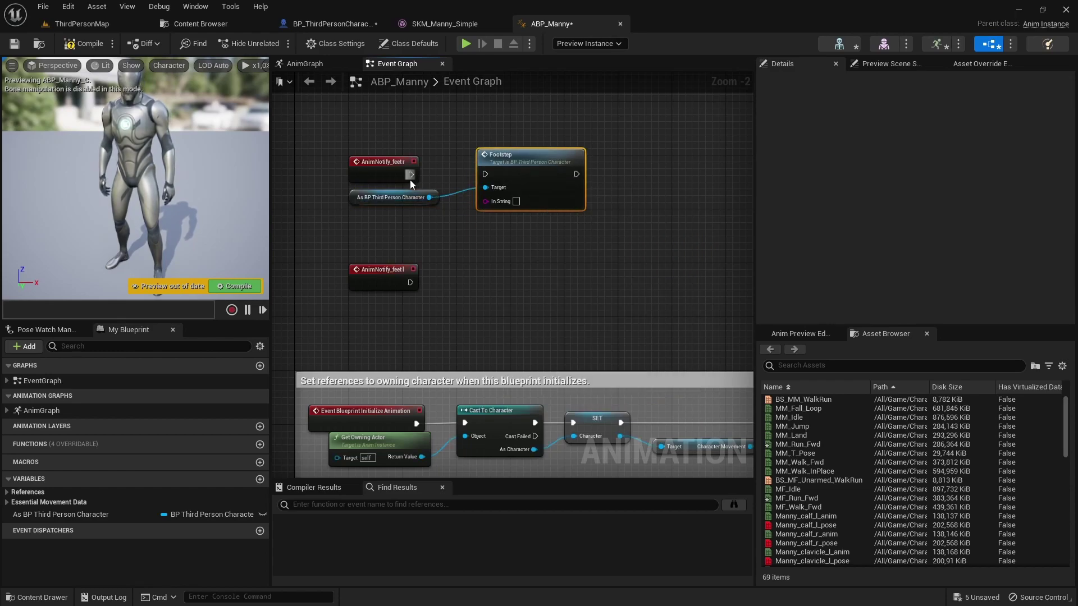
left_click_drag(411, 175, 541, 173)
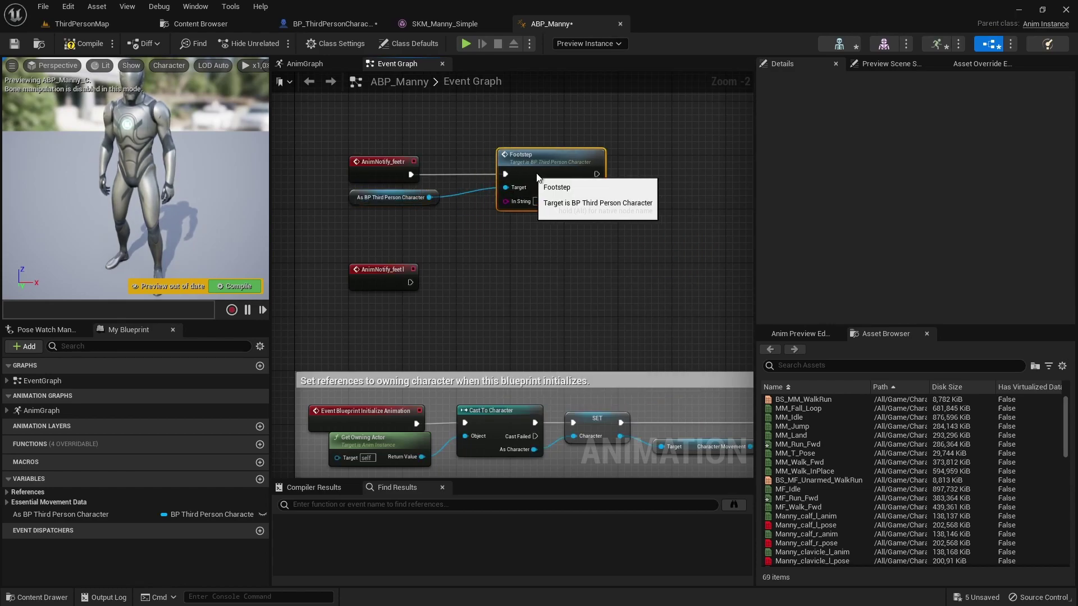
left_click(550, 203)
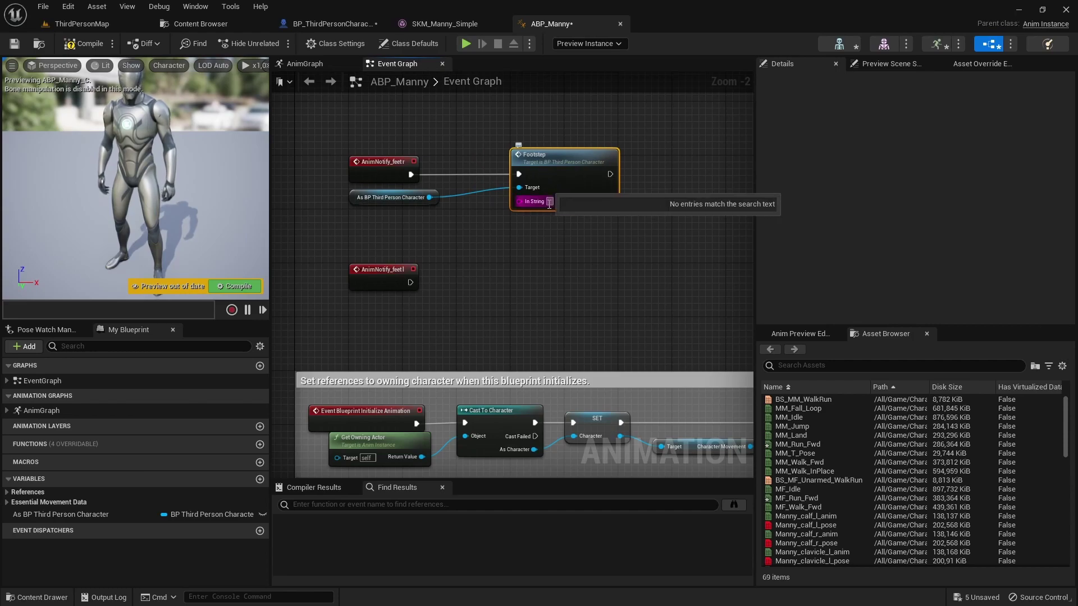
key("Escape")
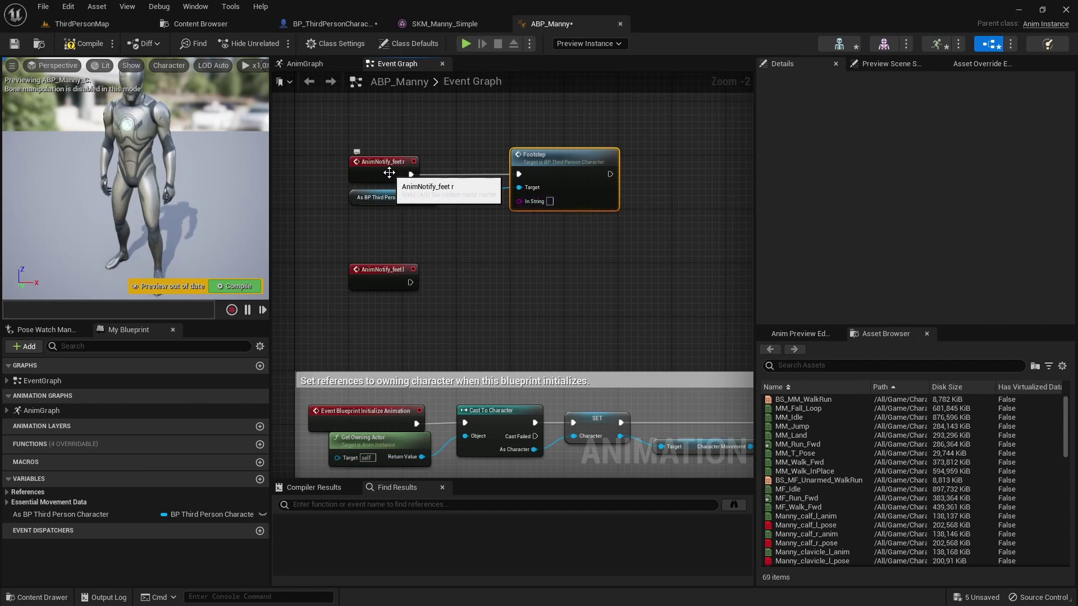
left_click(553, 203)
key("Escape")
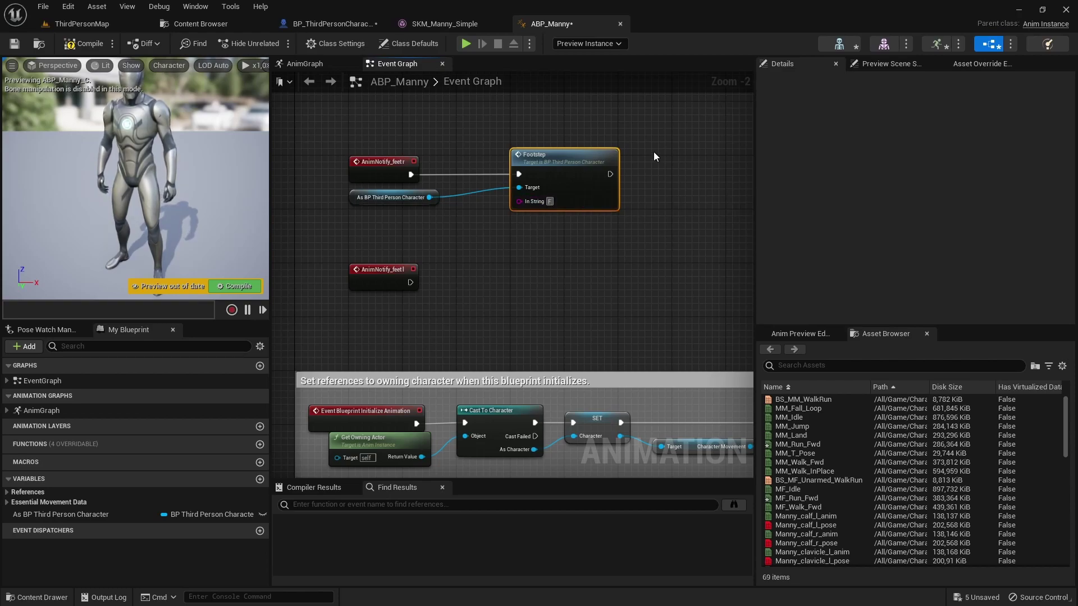
type("oot R")
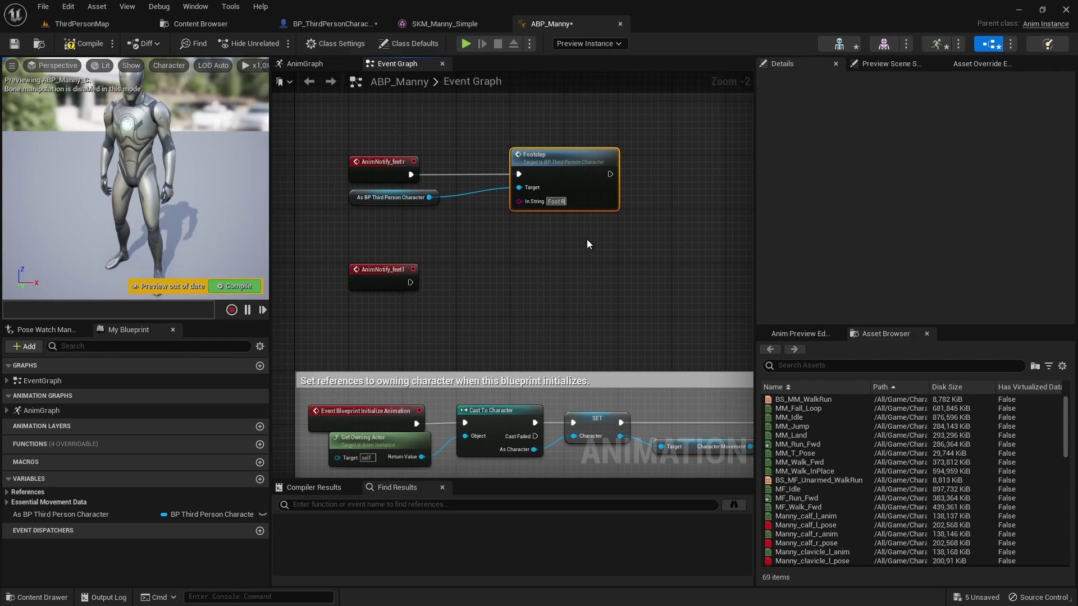
Step: Duplicate the Footstep call for AnimNotify_feetl with 'Foot L' and compile ABP_Manny
left_click(413, 199, "ctrl")
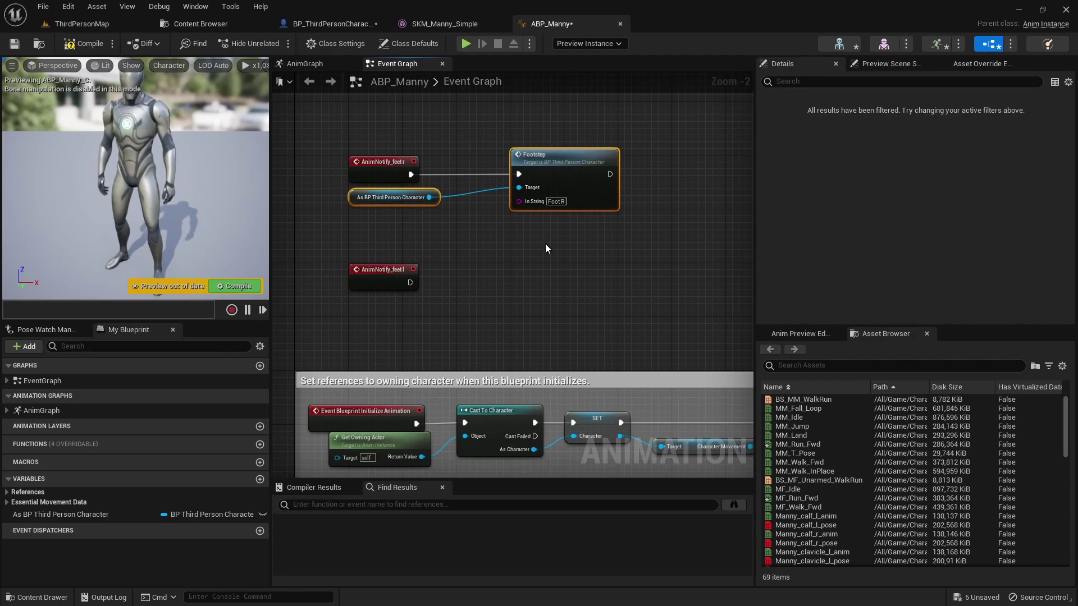
key("ctrl+c")
key("ctrl+v")
mouse_move(410, 282)
left_mouse_down()
mouse_move(541, 326)
mouse_move(538, 275)
left_mouse_up()
left_click(562, 309)
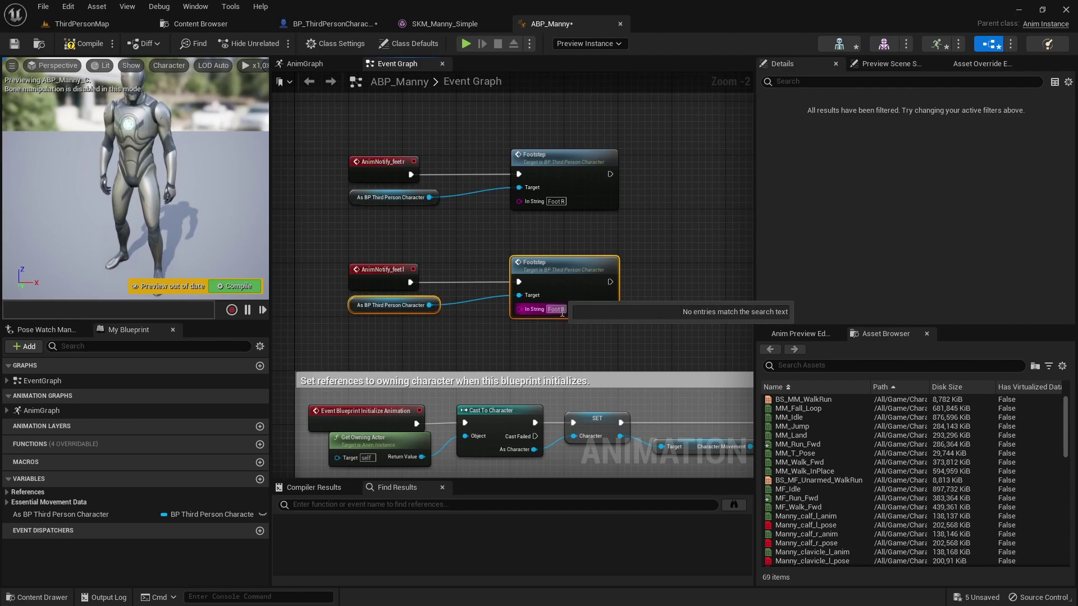
left_click(562, 310)
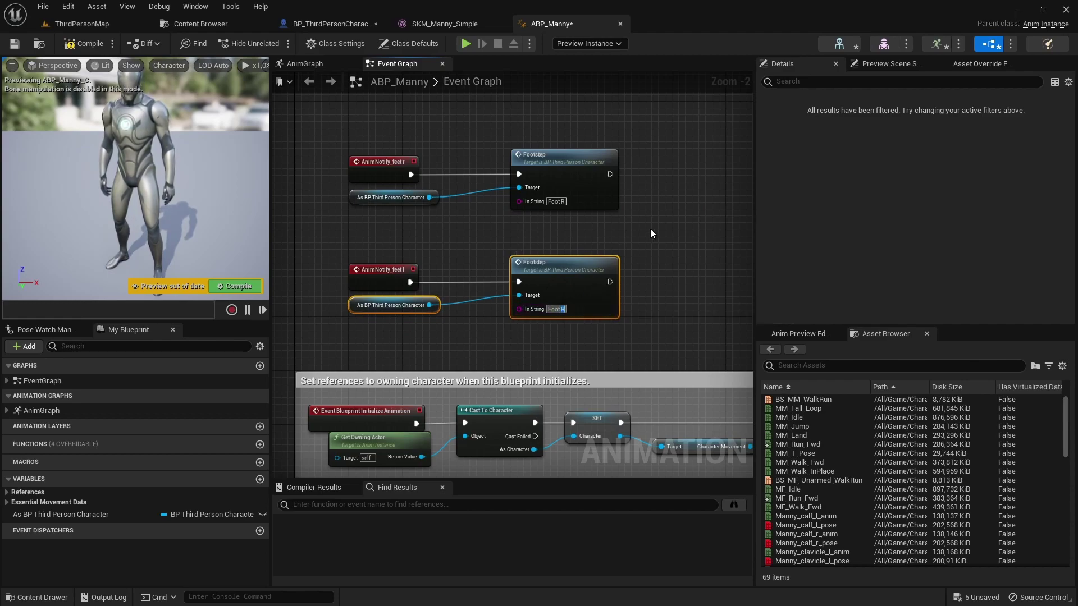
type("L")
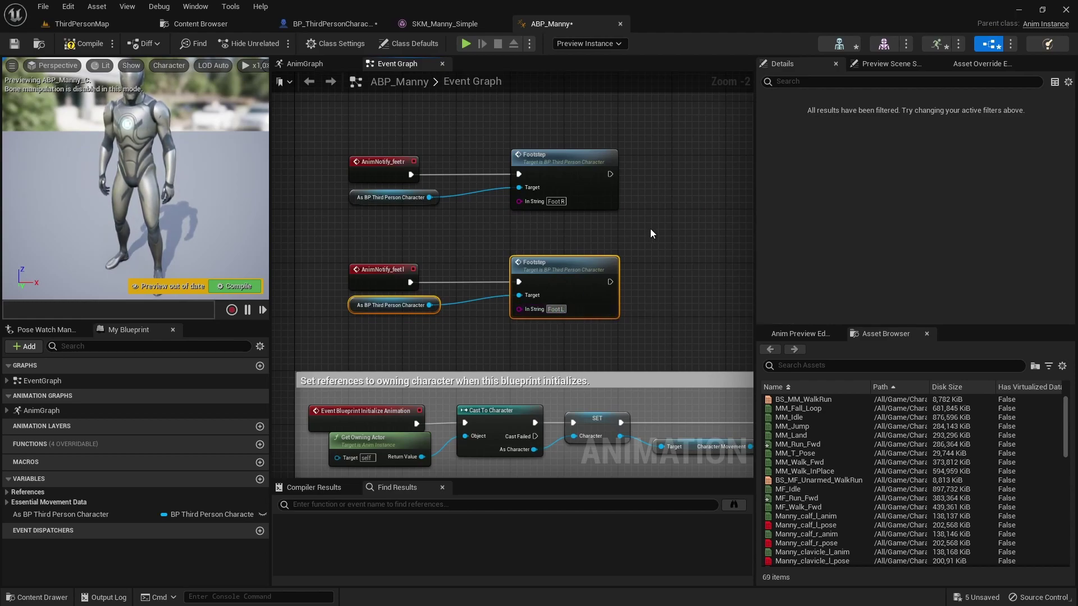
left_click(650, 230)
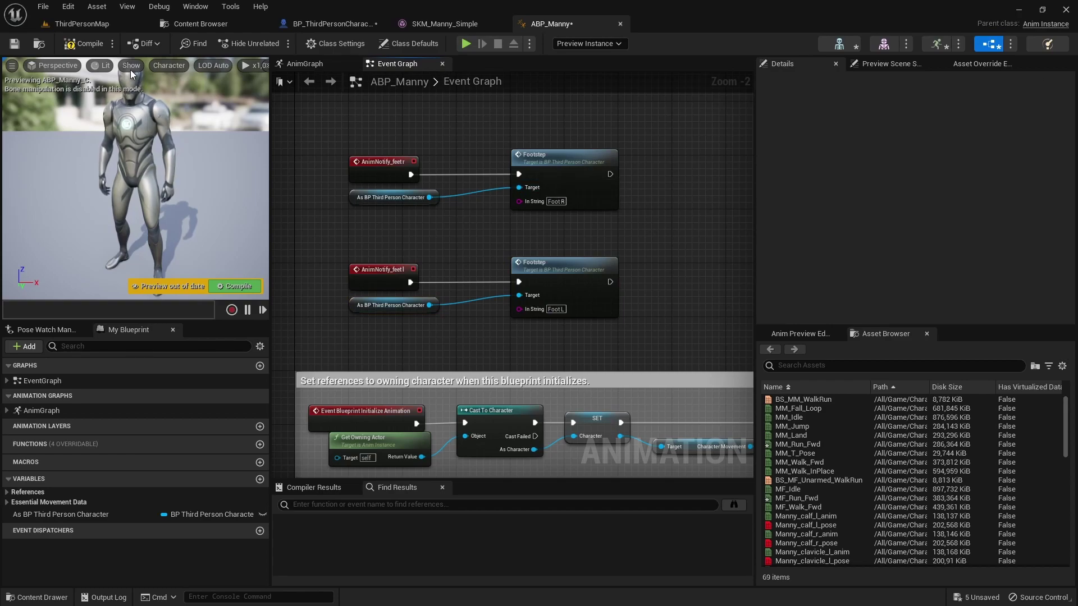
left_click(83, 43)
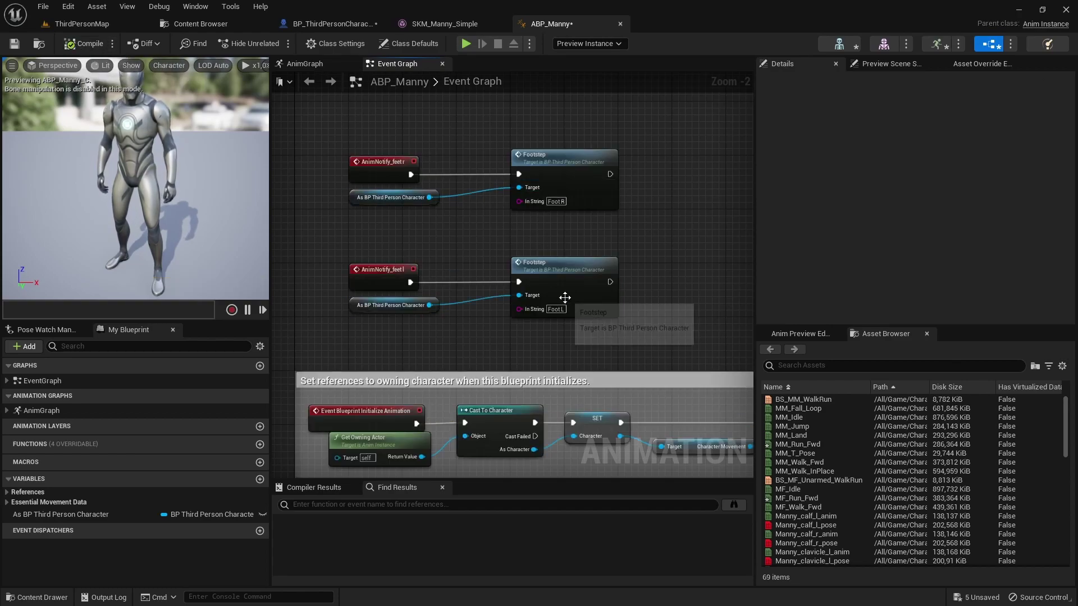
Step: Play-test ThirdPersonMap fullscreen, running around to see Foot L/Foot R prints, then return to BP_ThirdPersonCharacter
left_click(81, 26)
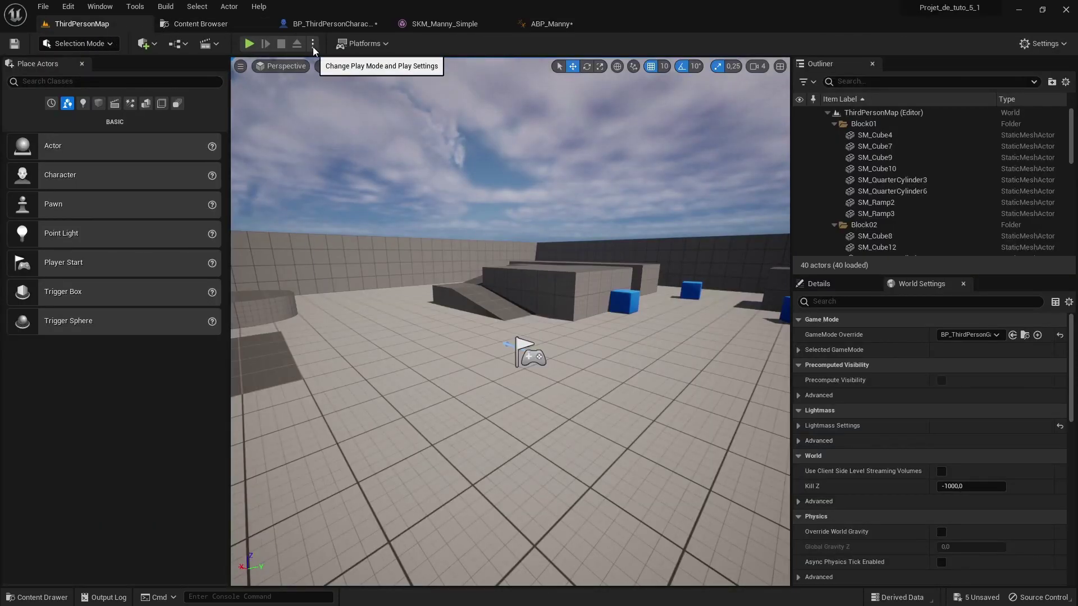
left_click(249, 43)
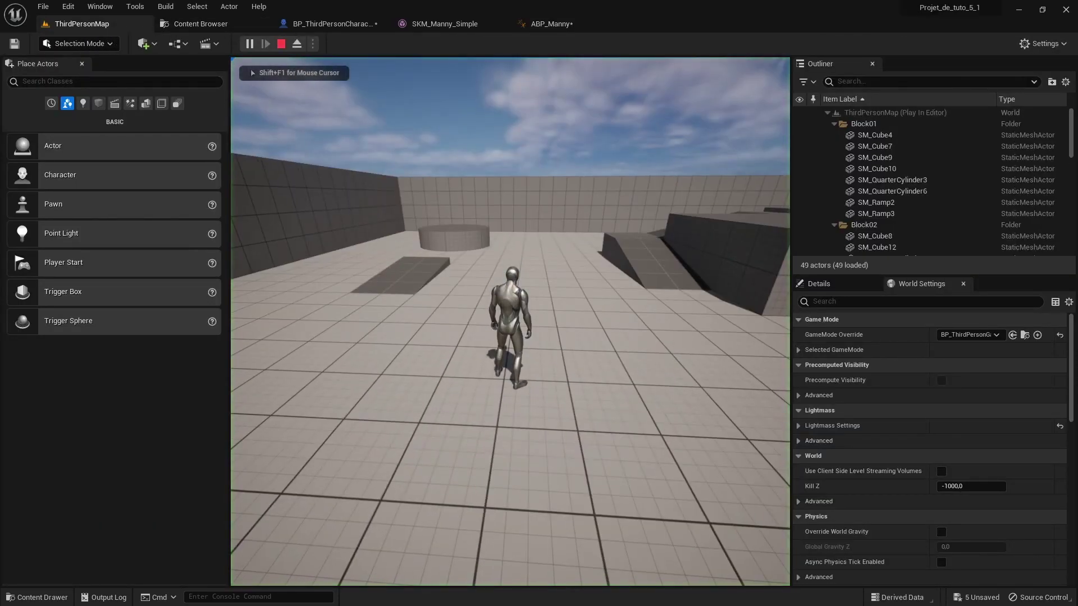
key("shift+F1")
key("F11")
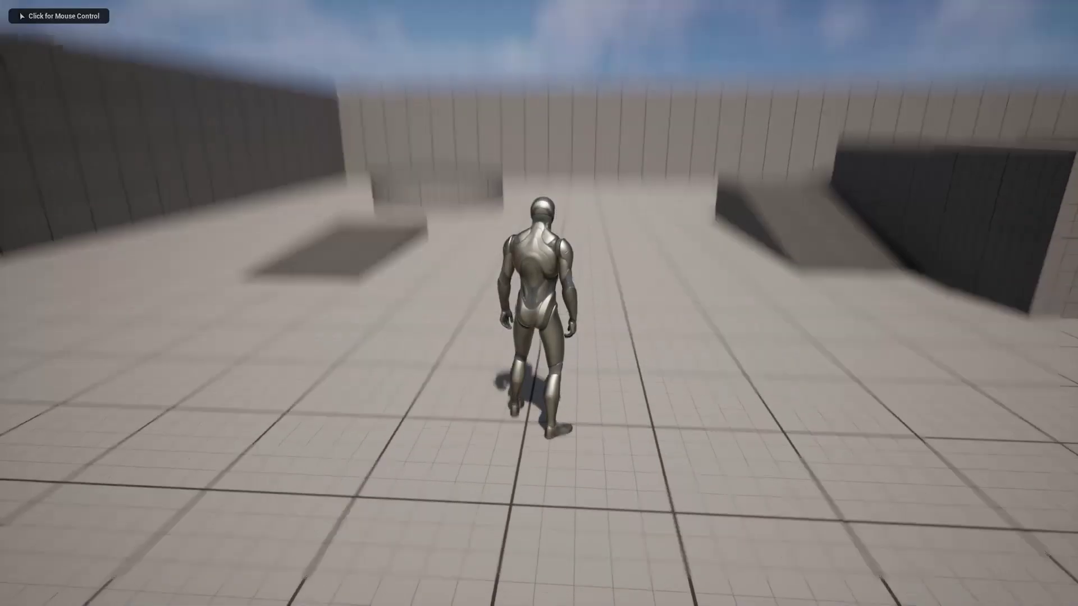
key("w")
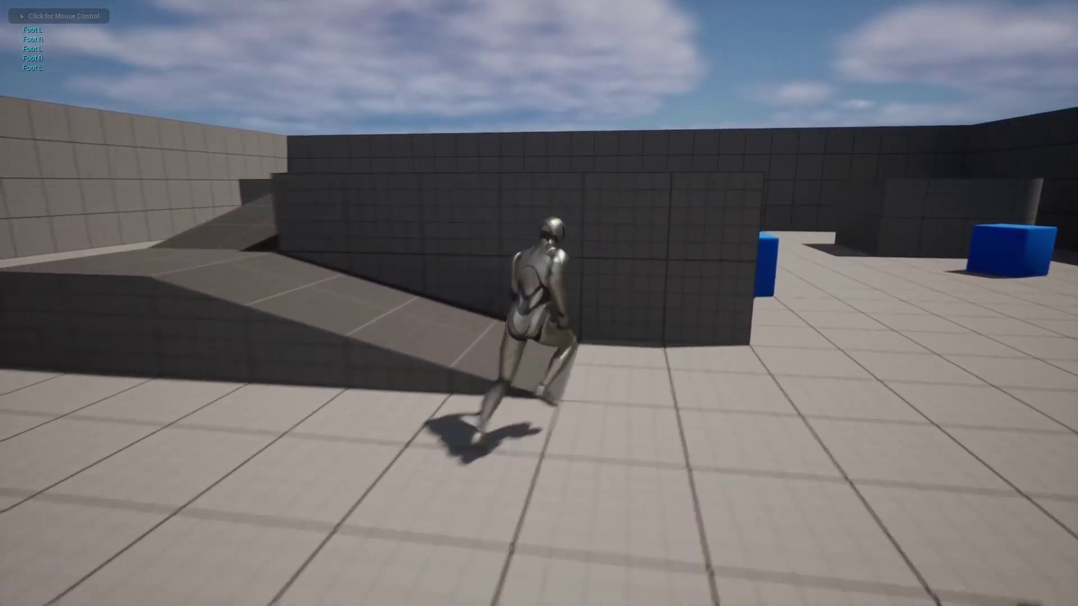
left_click(539, 303)
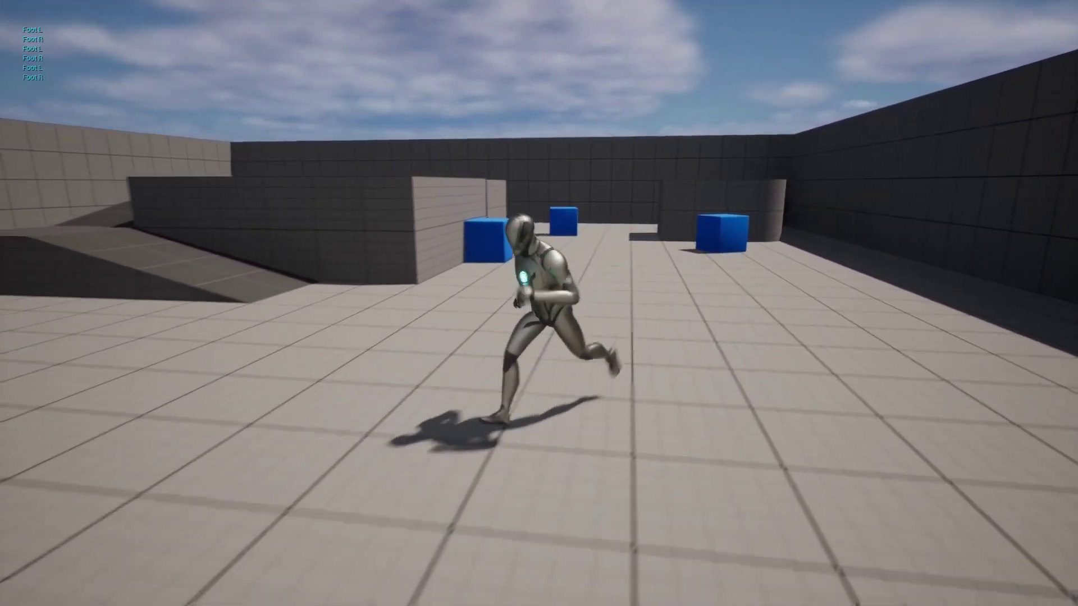
key("s")
key("a")
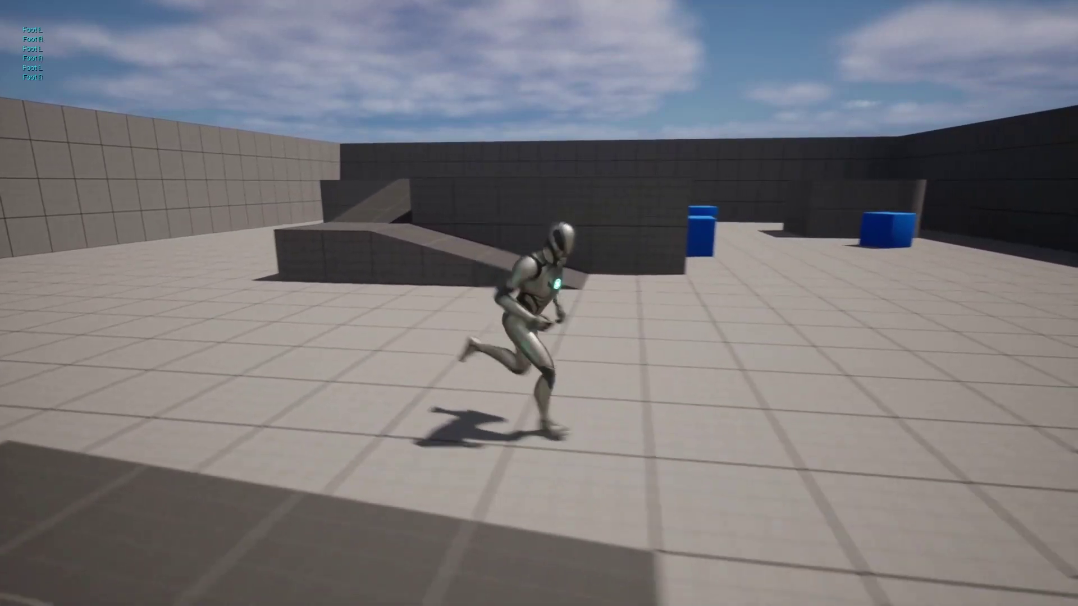
key("w")
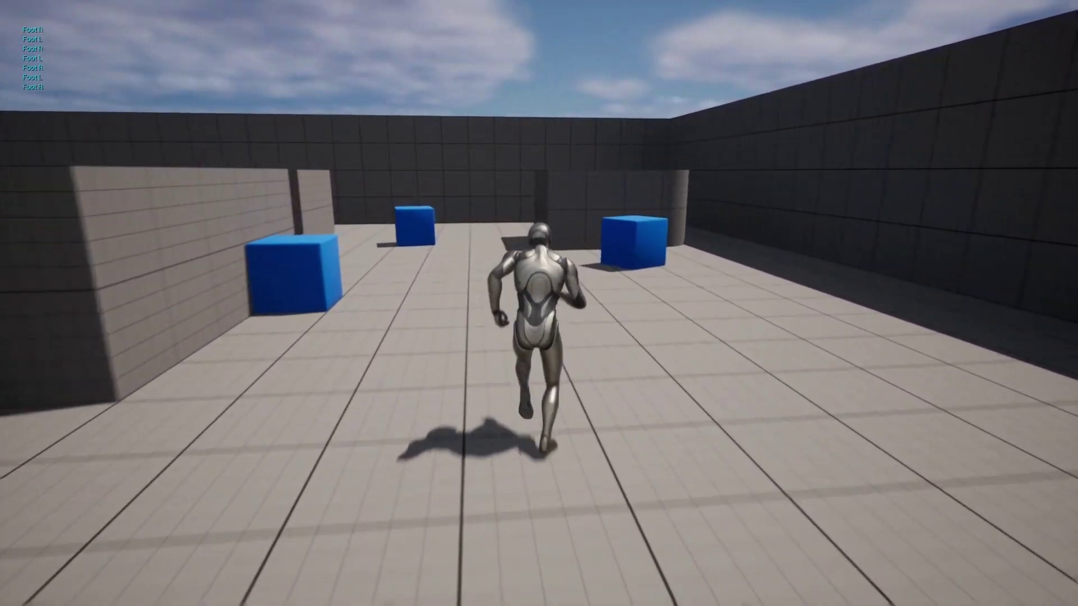
key("s")
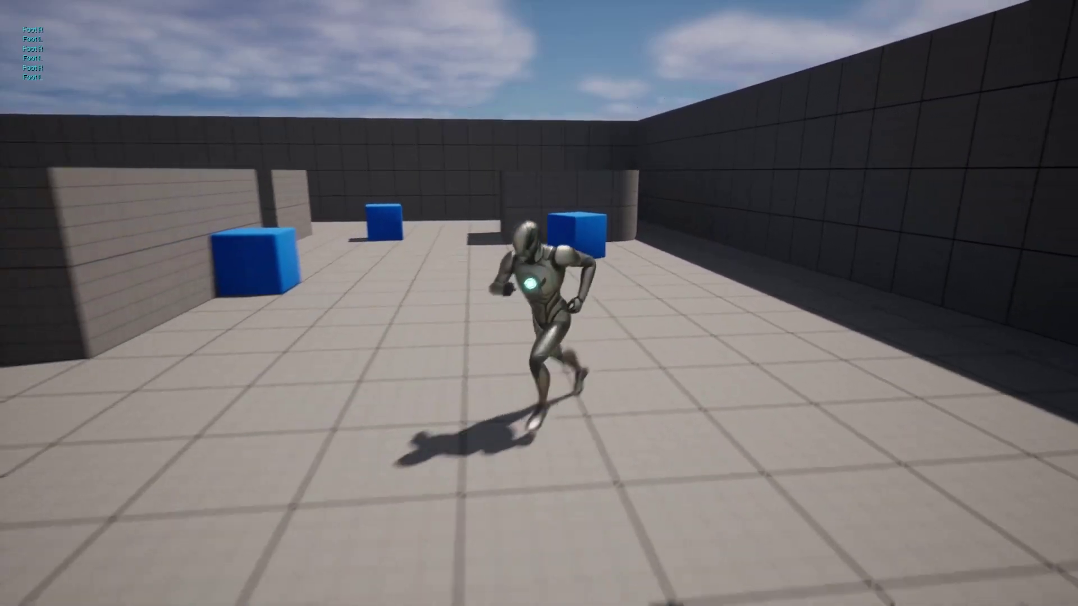
key("a")
key("Escape")
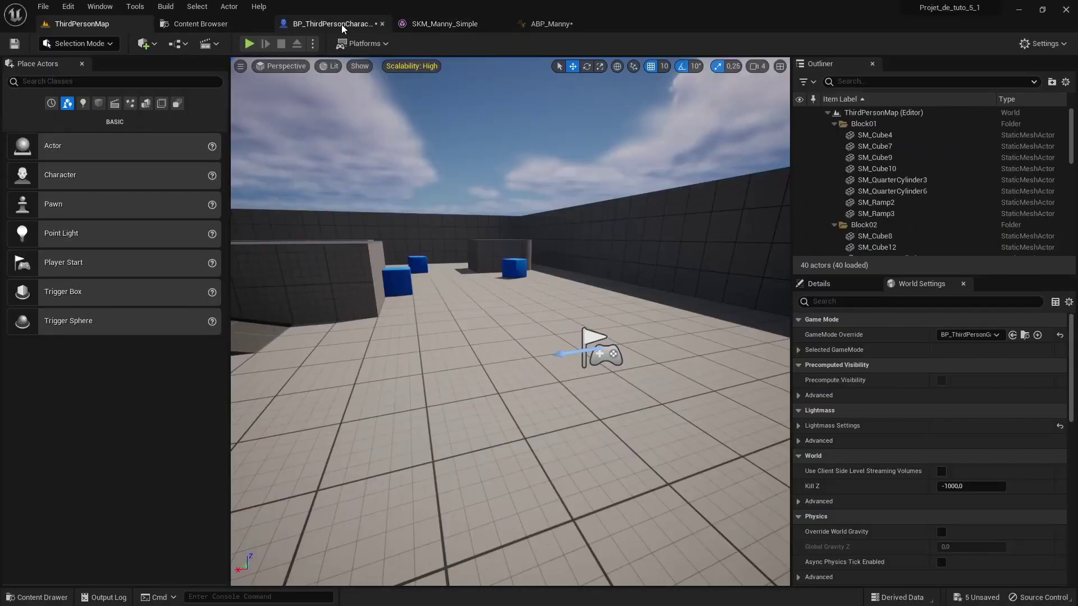
left_click(318, 24)
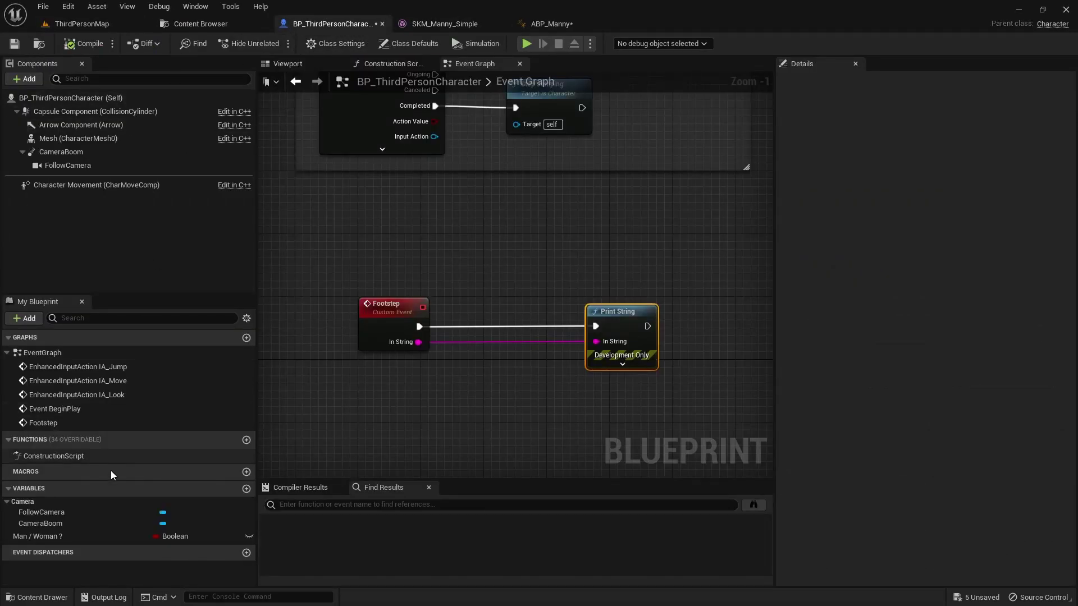
Step: Set Man / Woman ? default to false and play-test the level running forward
left_click(67, 536)
left_click(904, 312)
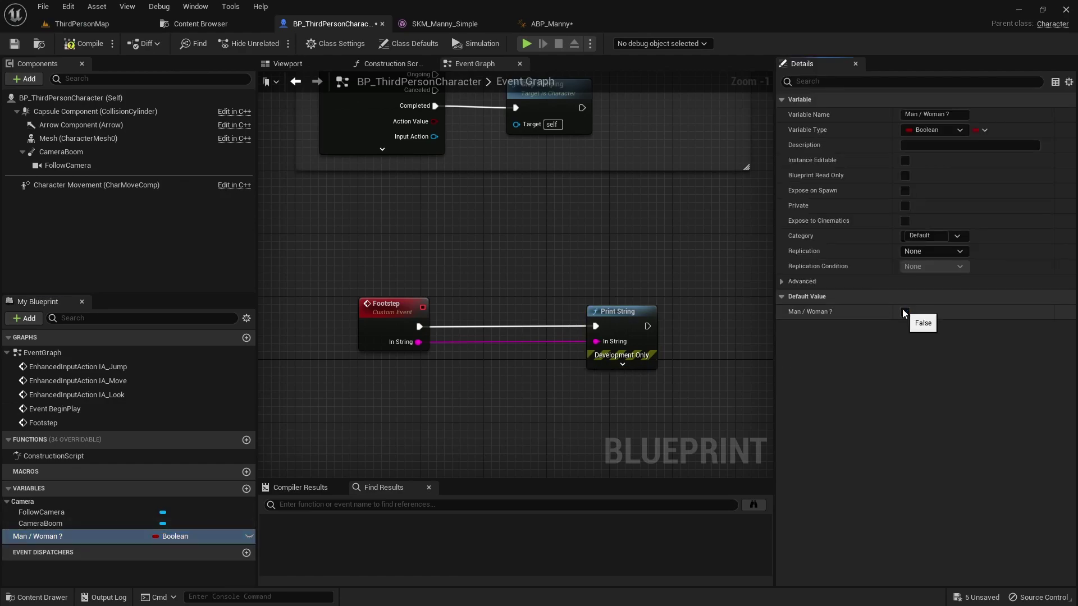
left_click(89, 23)
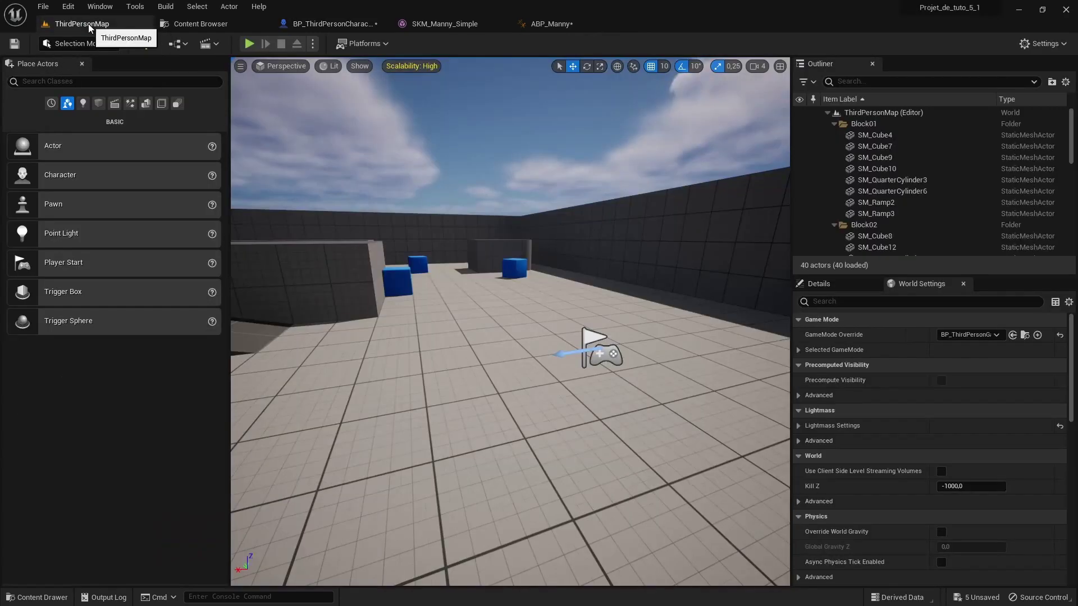
left_click(251, 44)
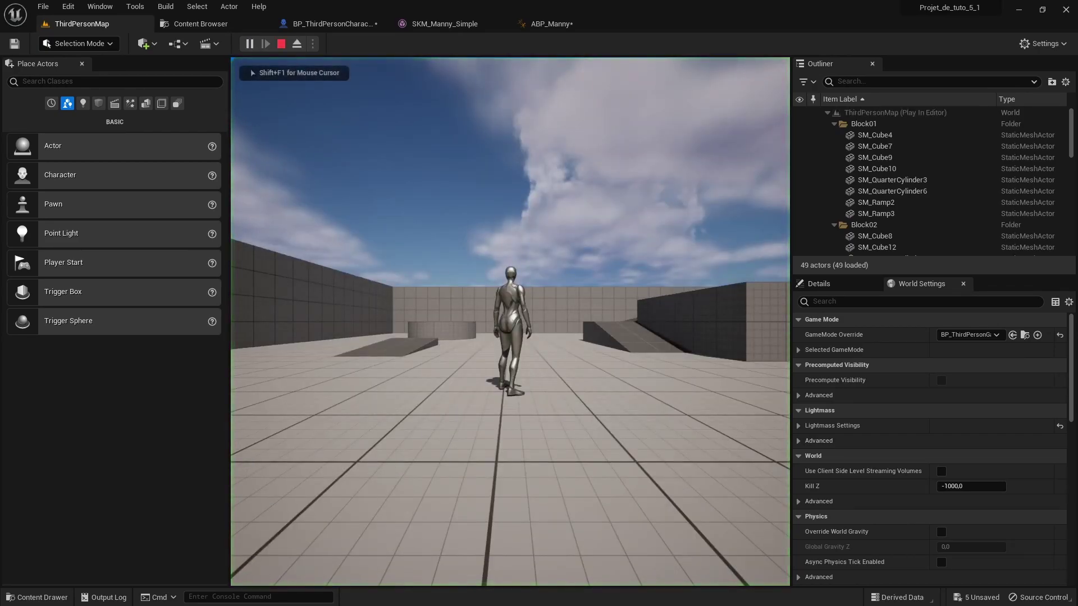
key("F11")
key("w")
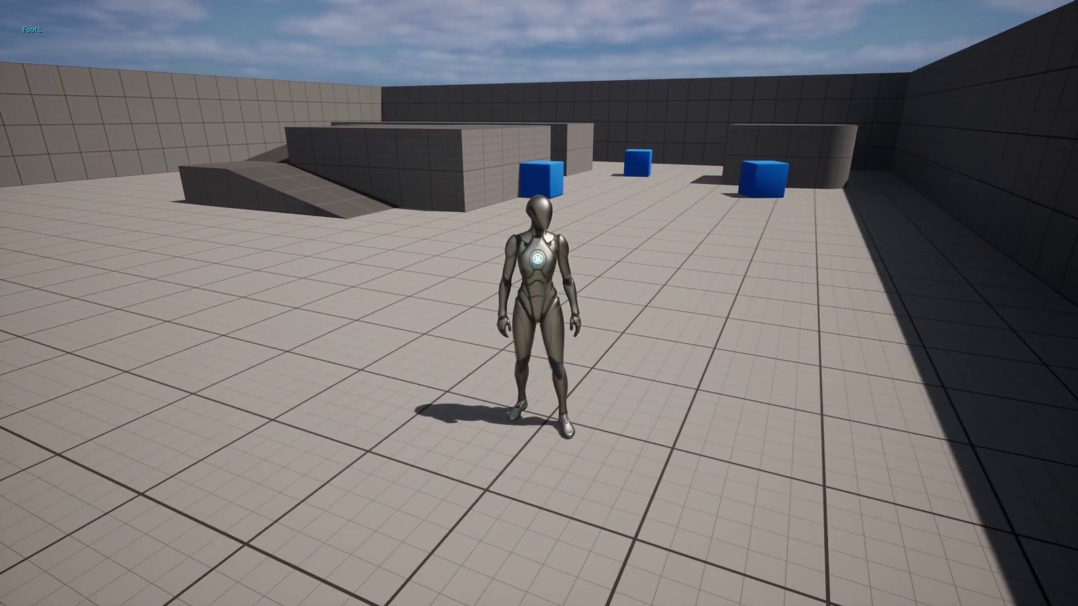
key("Escape")
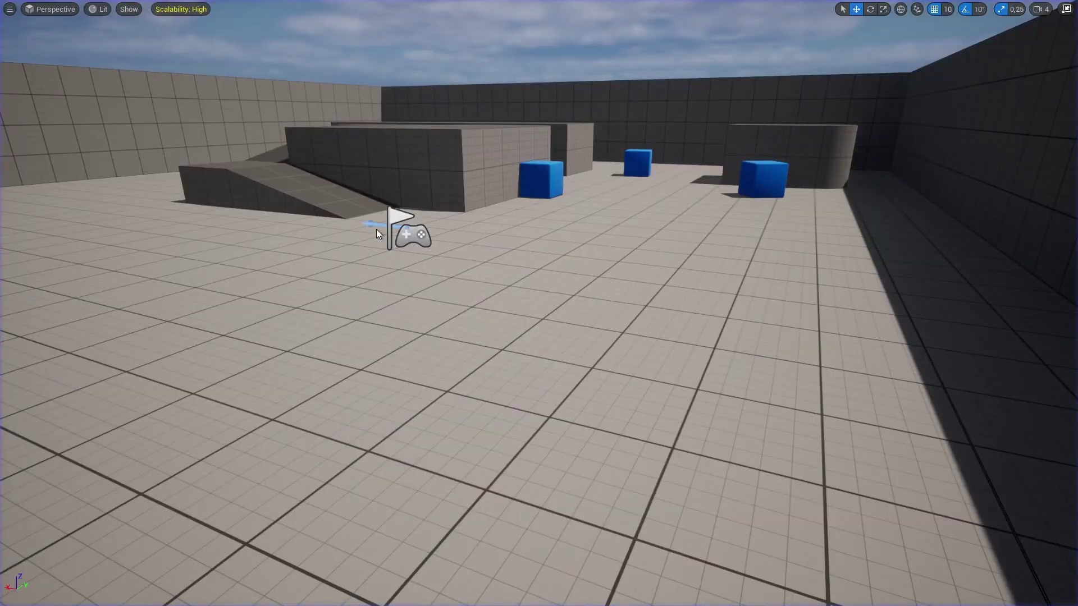
key("F11")
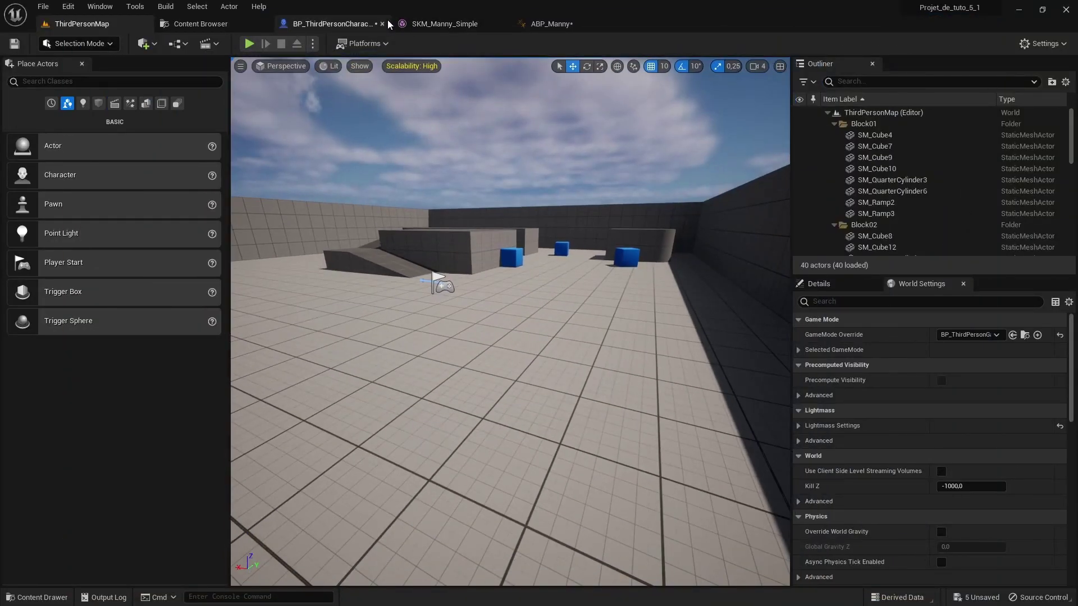
Step: Switch Man / Woman ? default back to true, compile BP_ThirdPersonCharacter, and return to ThirdPersonMap
left_click(341, 26)
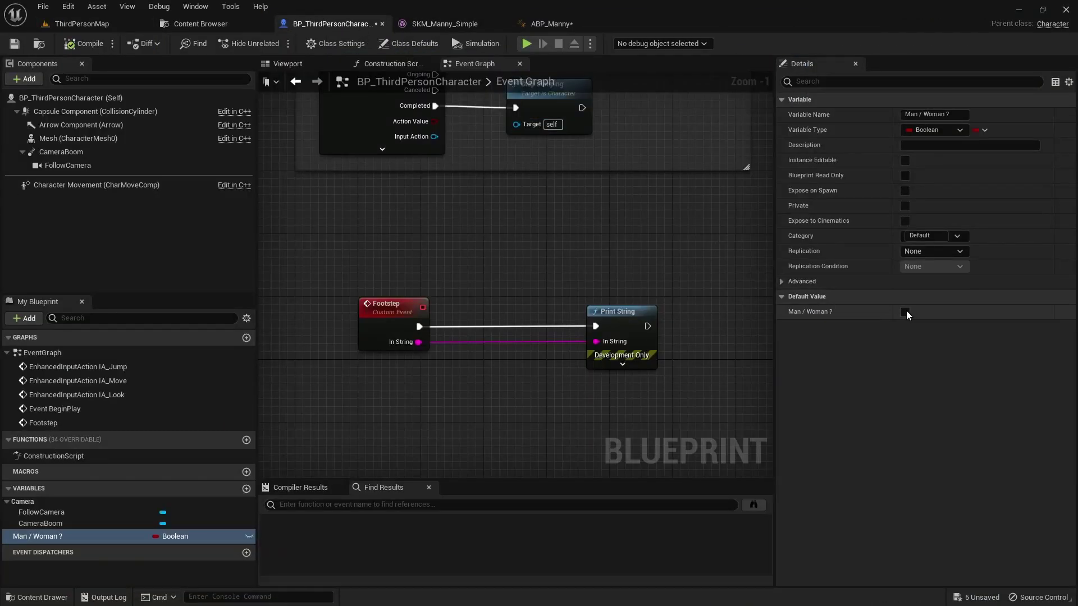
left_click(904, 311)
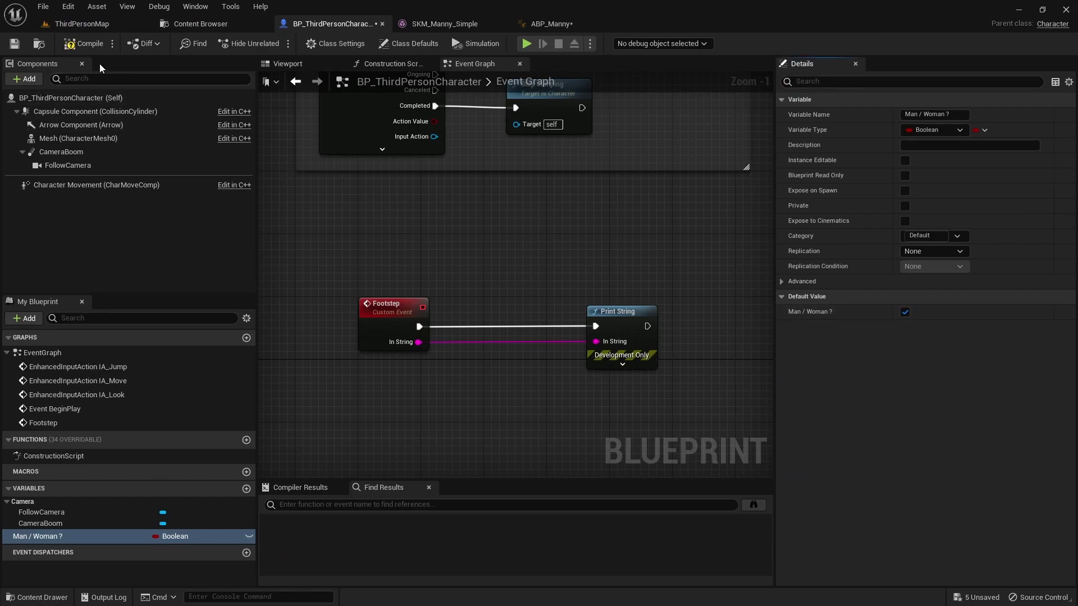
left_click(93, 46)
left_click(96, 25)
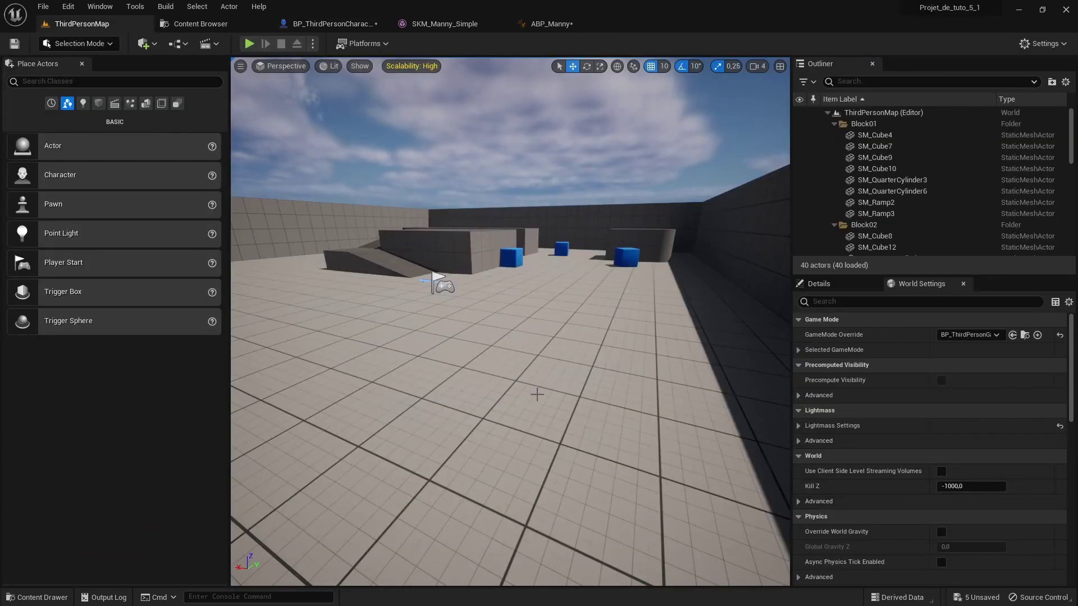
Step: Bring up BP_ThirdPersonCharacter's Event Graph showing the Footstep event and Print String
left_click(332, 24)
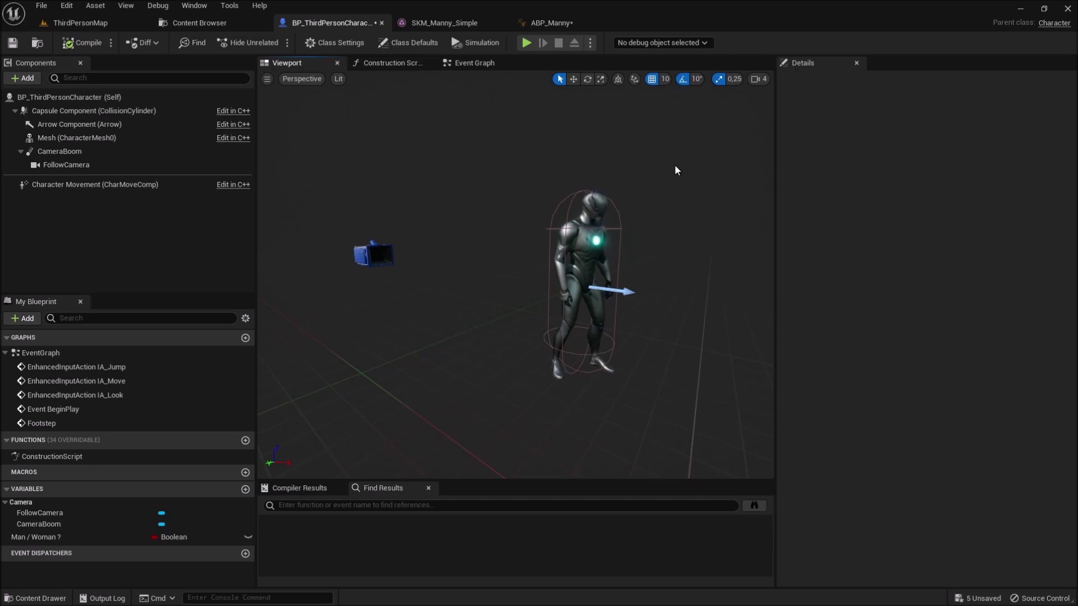
left_click(466, 63)
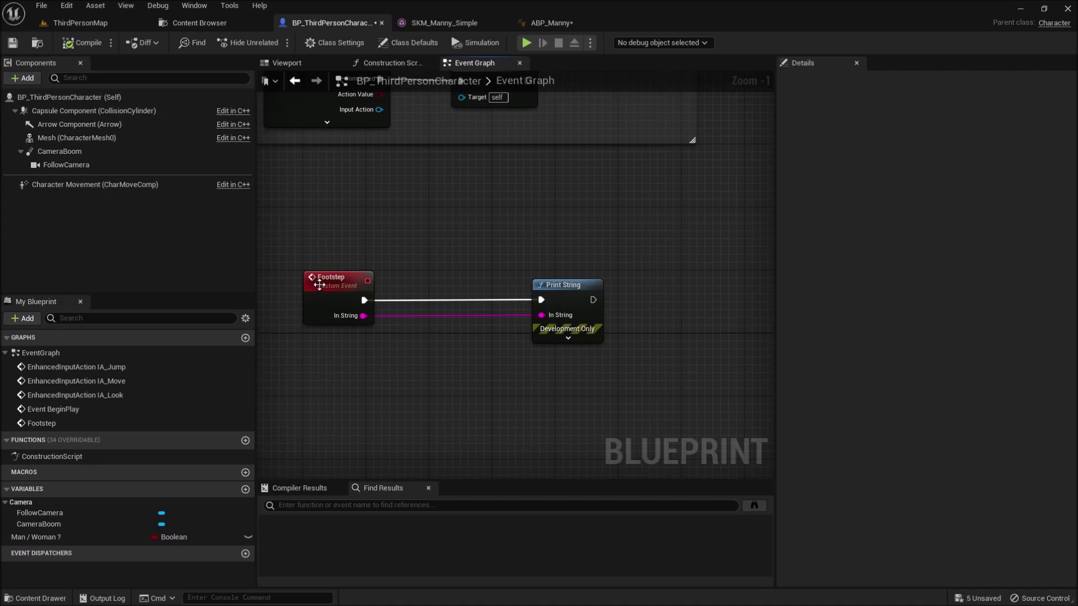
Step: Make a new folder named MyAudio under ThirdPerson in the Content Browser and open it
left_click(208, 23)
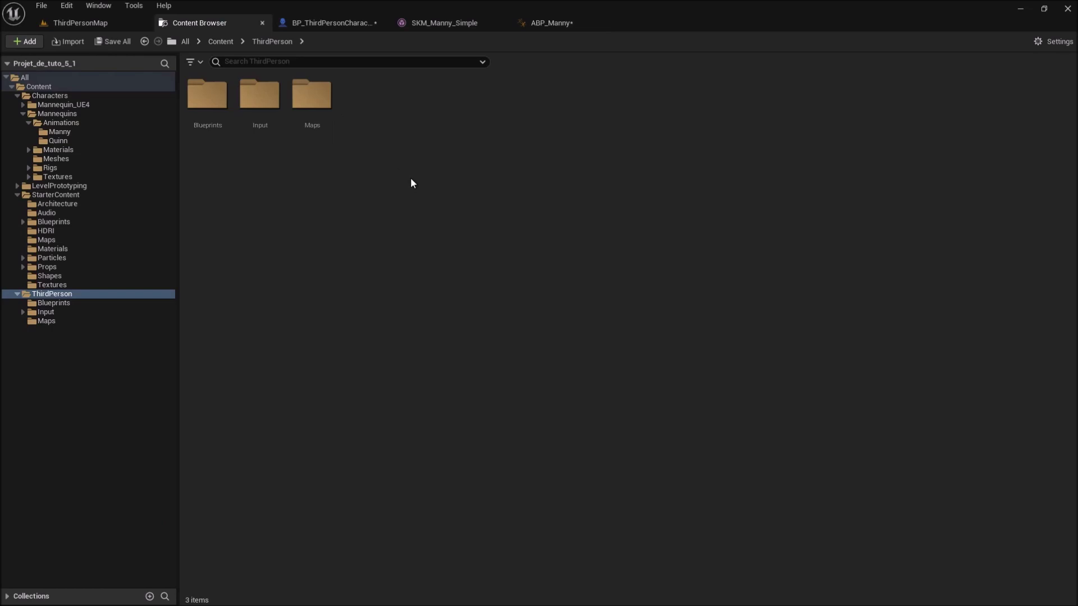
right_click(387, 128)
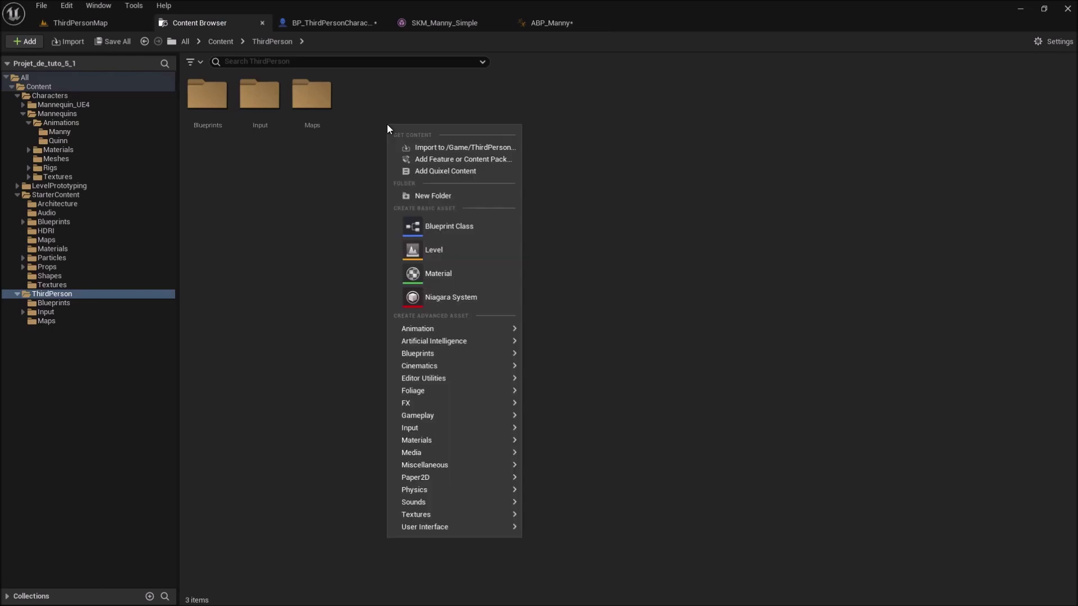
left_click(434, 198)
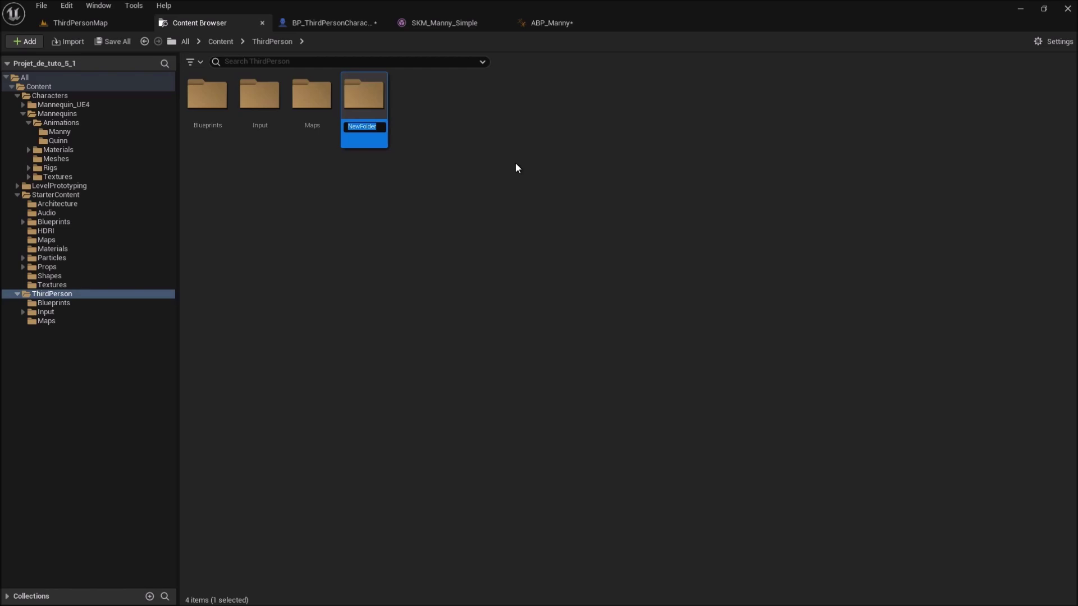
type("MyA")
type("u")
type("dio")
key("Return")
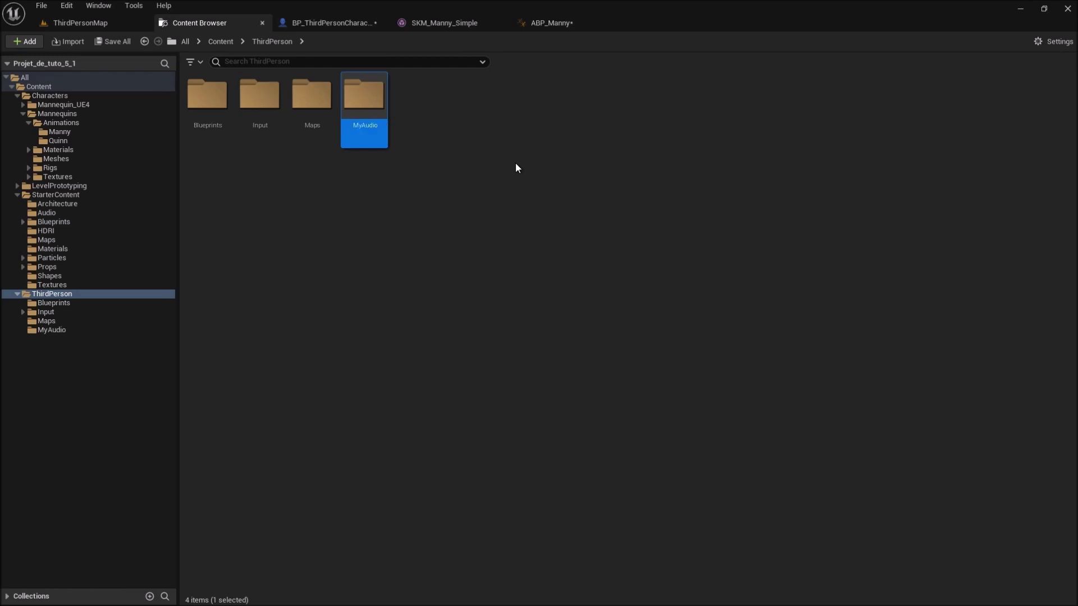
double_click(355, 101)
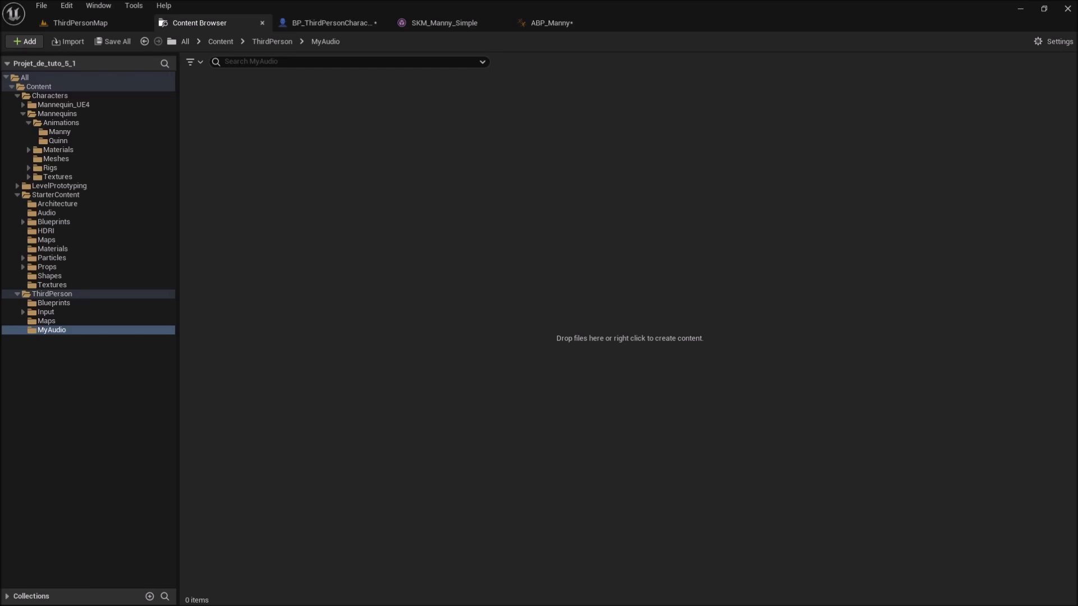
Step: Drag simple_footstep_sound _00, _01 and _02 from Explorer into MyAudio, then minimize Explorer
key("alt+Tab")
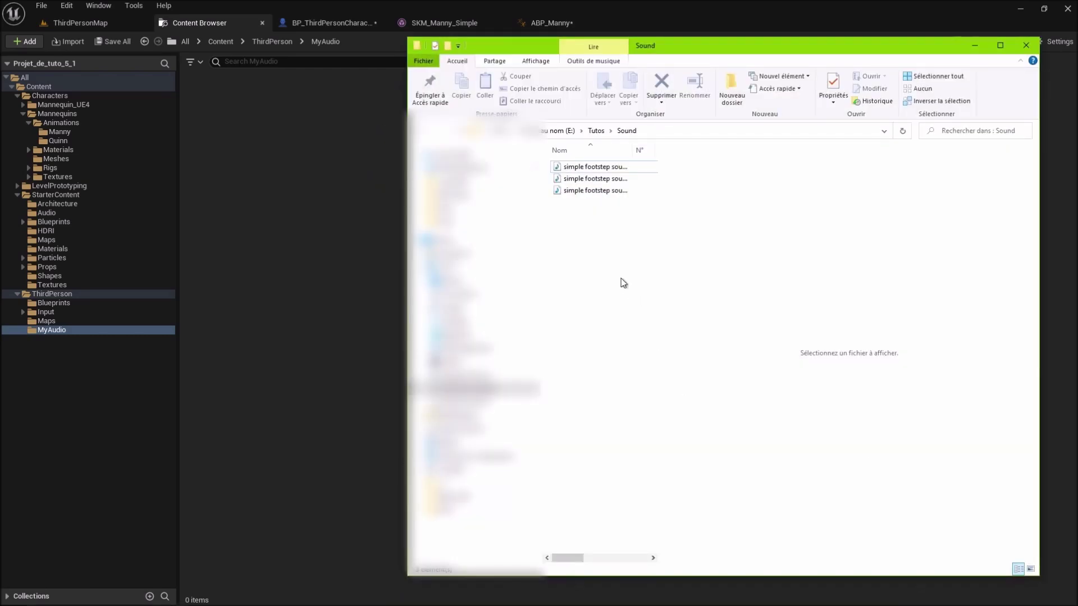
left_click_drag(588, 274, 574, 170)
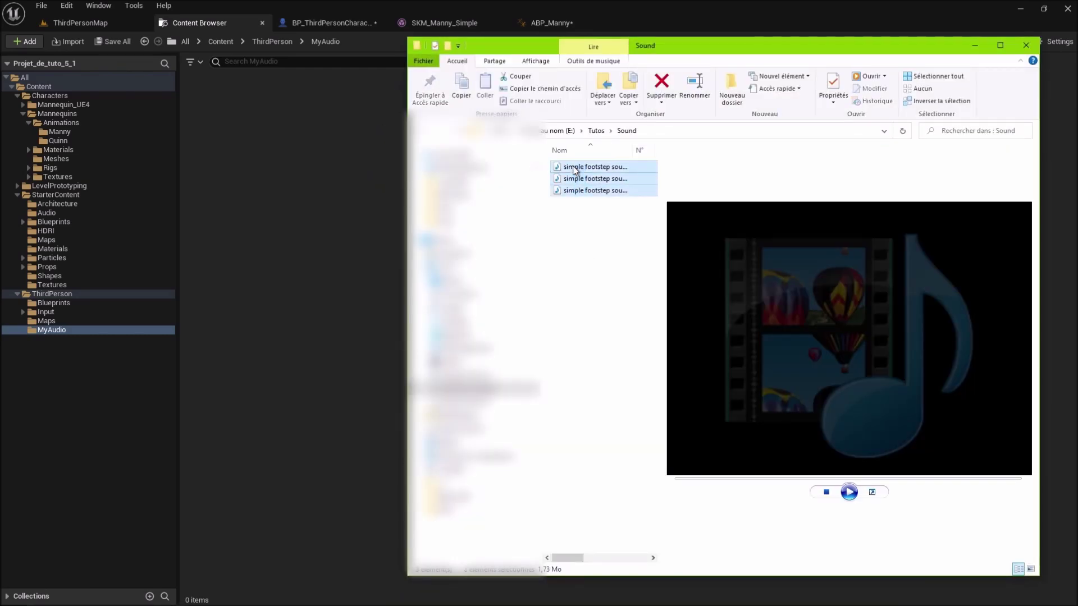
left_click_drag(574, 171, 297, 141)
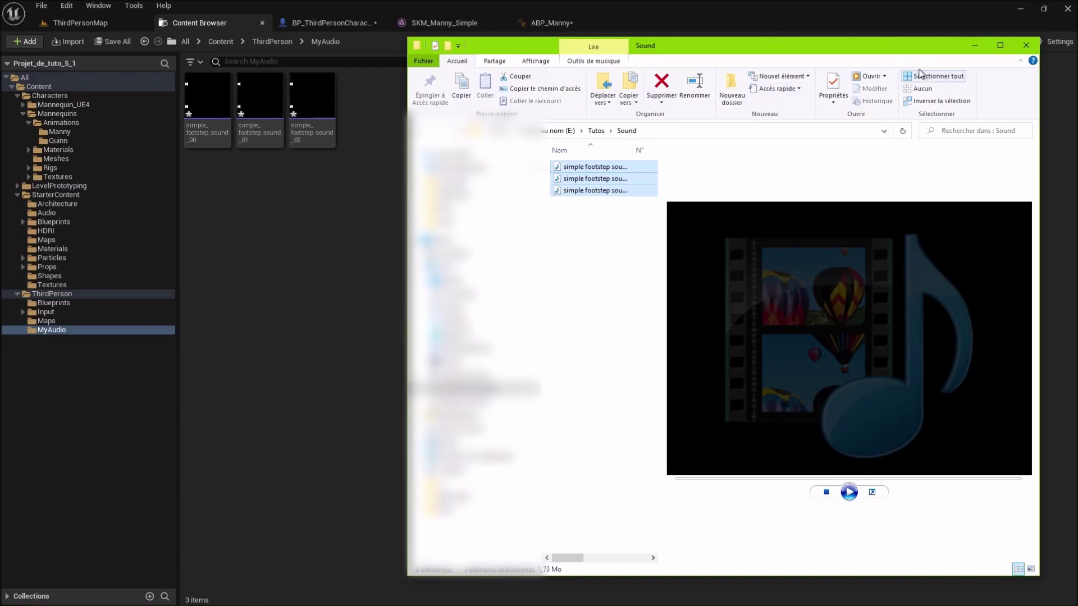
left_click(974, 45)
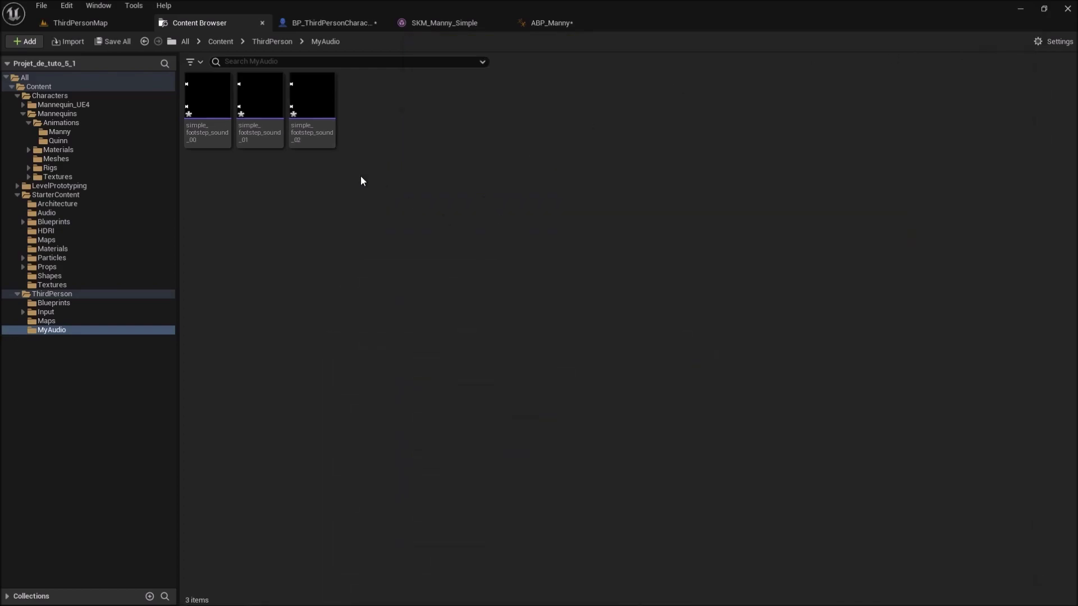
Step: Create _Cue sound cues for all three simple_footstep_sound waves with Create Multiple Cues
mouse_move(324, 148)
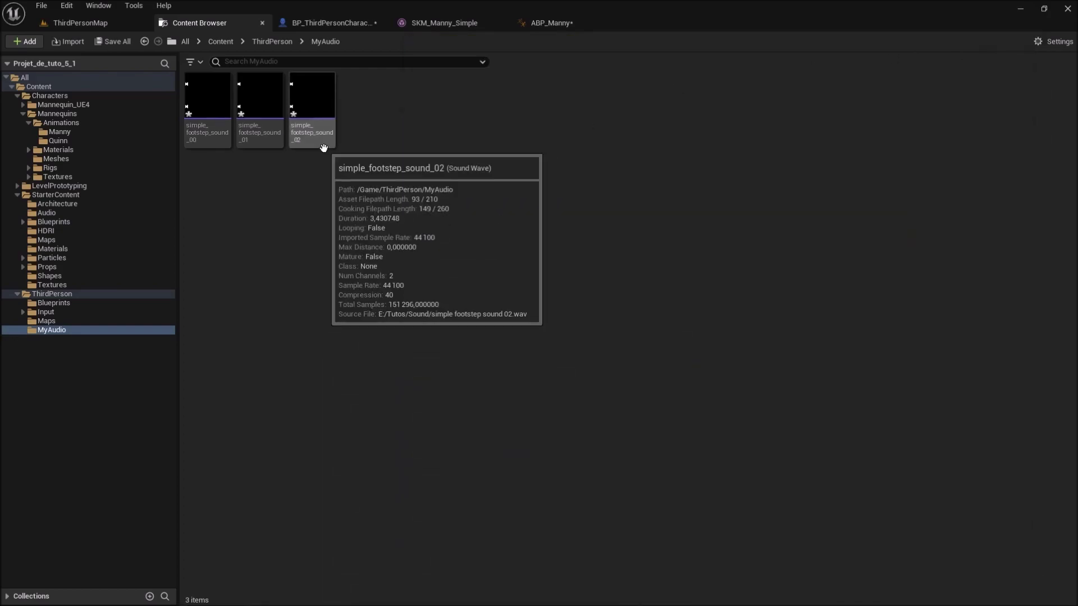
left_click(324, 148)
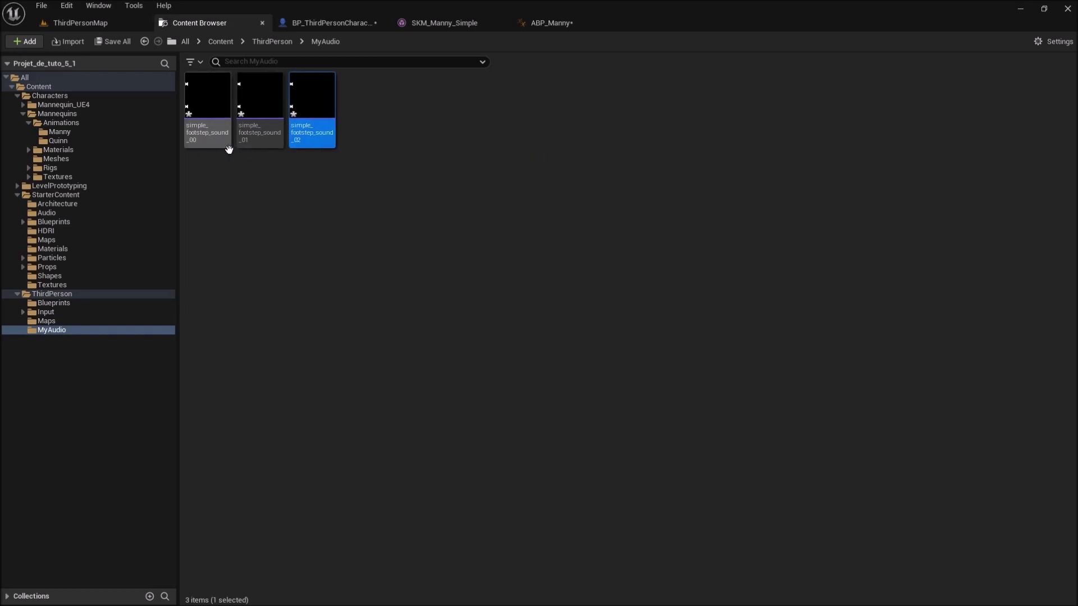
mouse_move(213, 147)
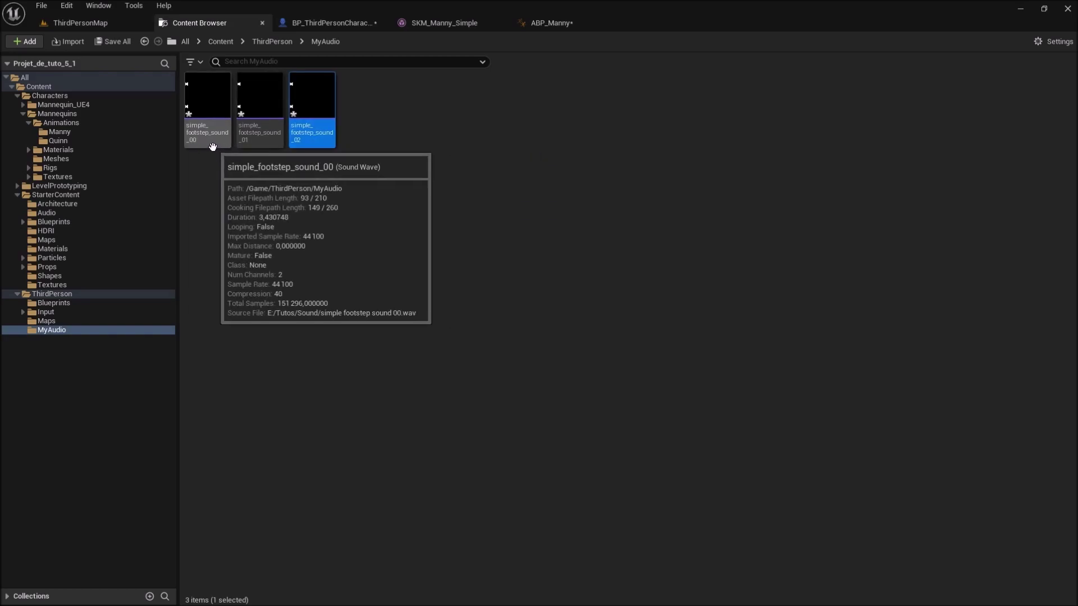
left_click(213, 147, "shift")
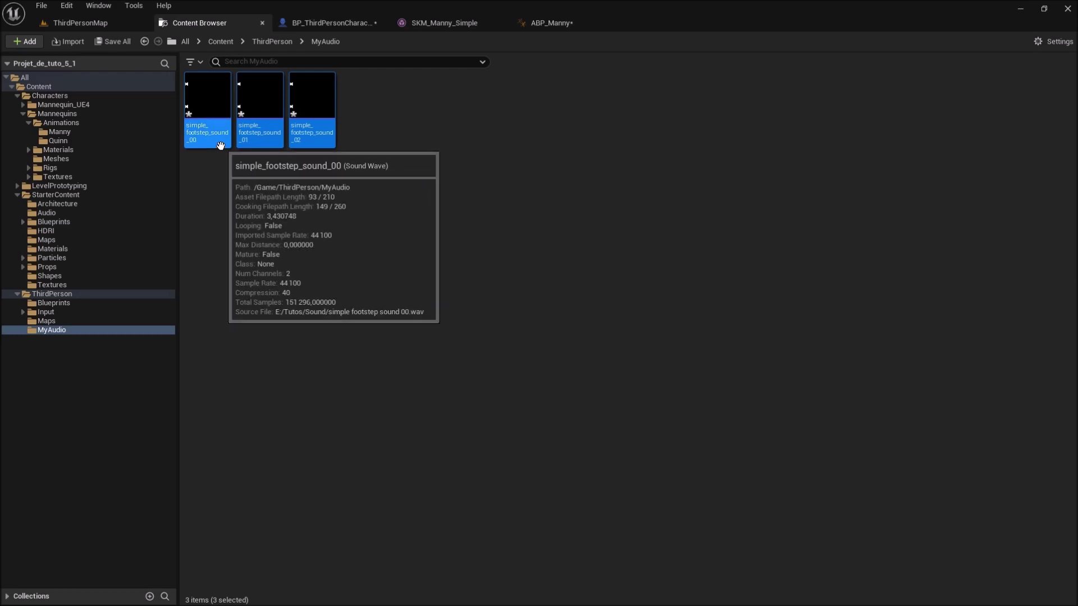
right_click(221, 146)
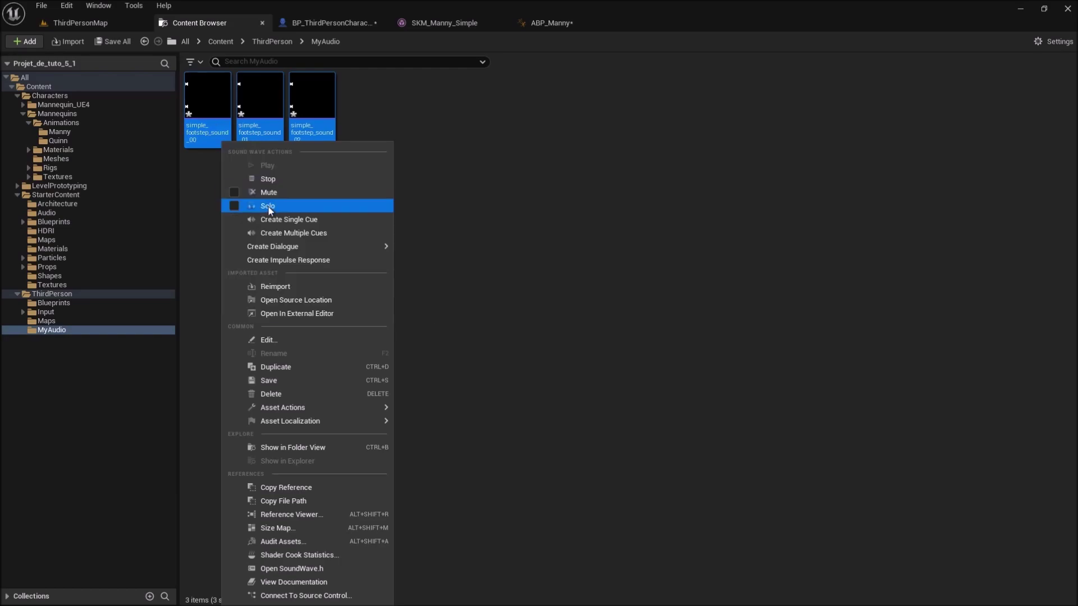
left_click(336, 231)
left_click(379, 145)
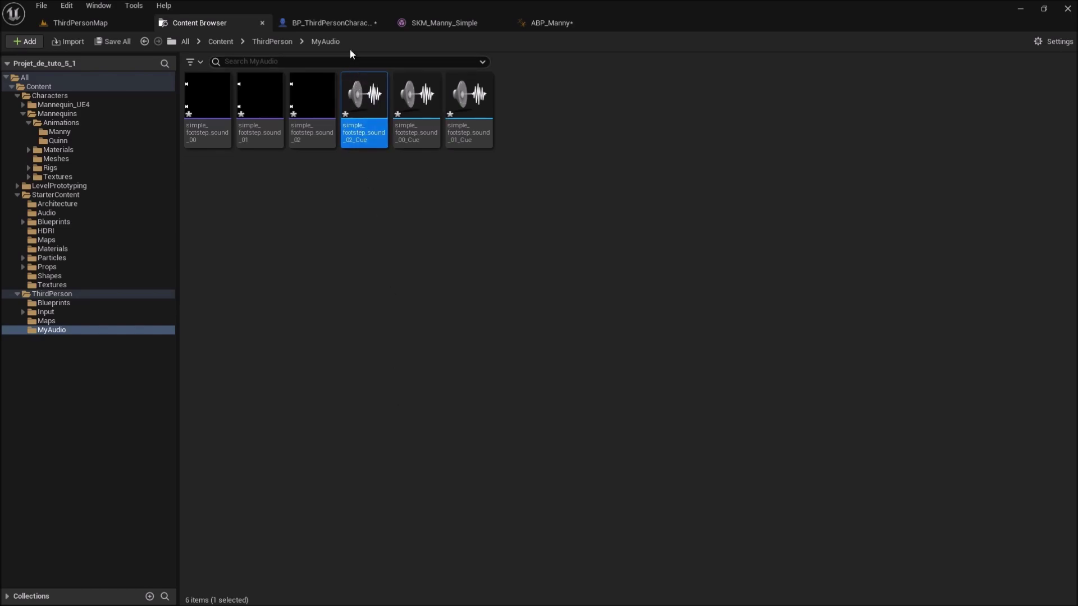
Step: Chain a Play Sound 2D node off Print String's execution output in the character graph
left_click(340, 29)
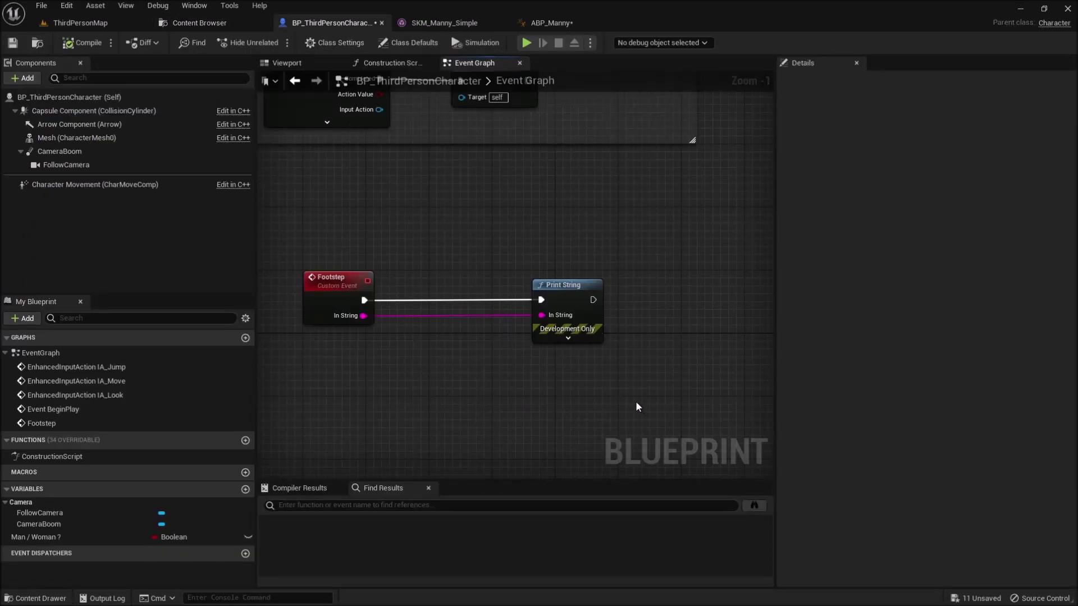
right_click_drag(636, 401, 566, 374)
mouse_move(535, 295)
left_mouse_down()
mouse_move(613, 306)
mouse_move(614, 295)
left_mouse_up()
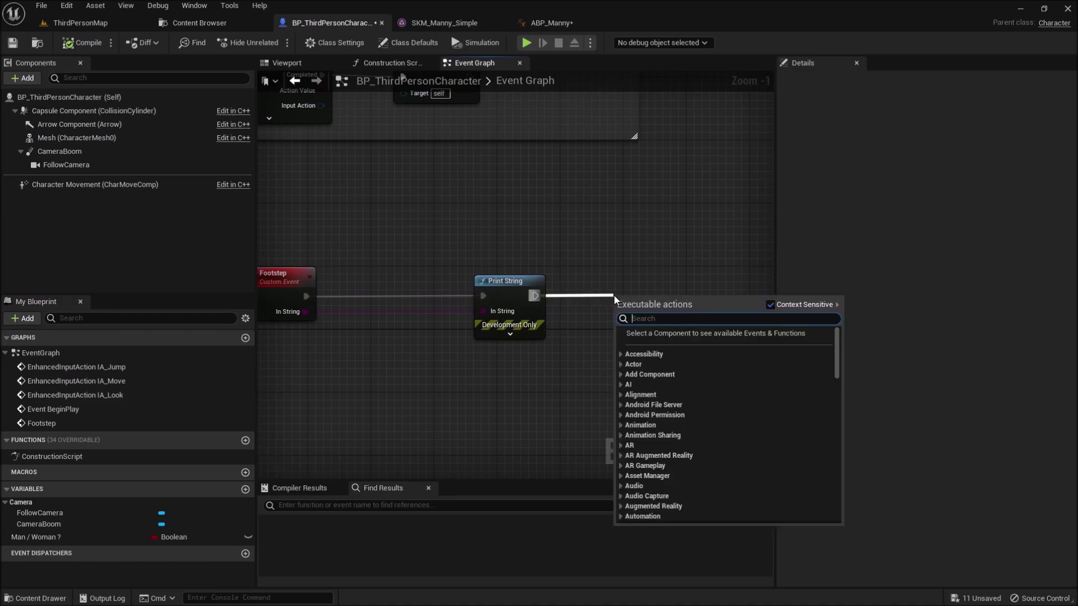
type("plays")
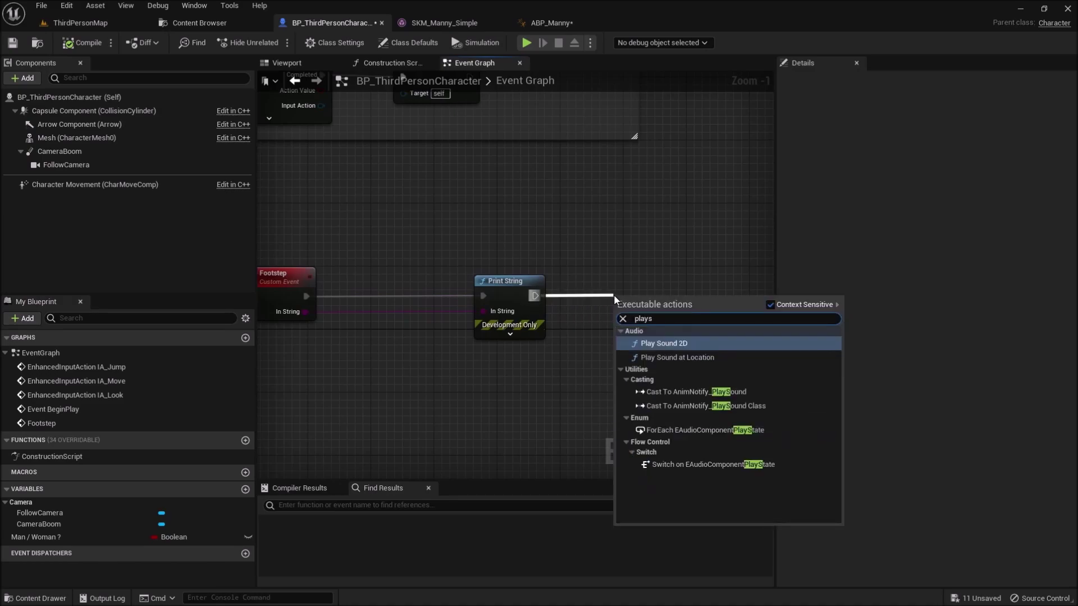
left_click(663, 346)
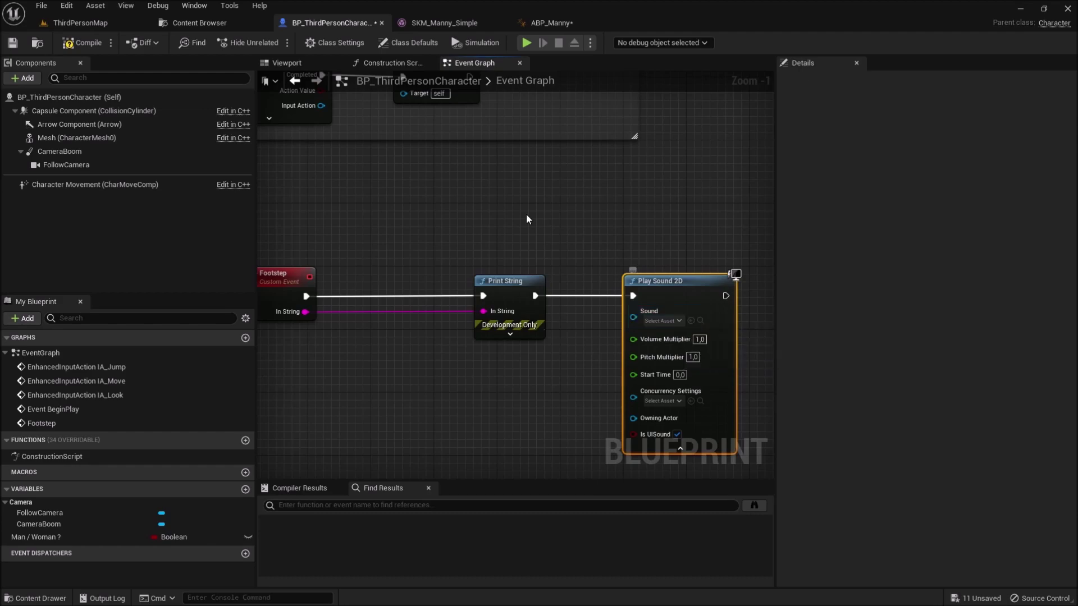
Step: Assign simple_footstep_sound_00_Cue to the Play Sound 2D node's Sound input
left_click(210, 25)
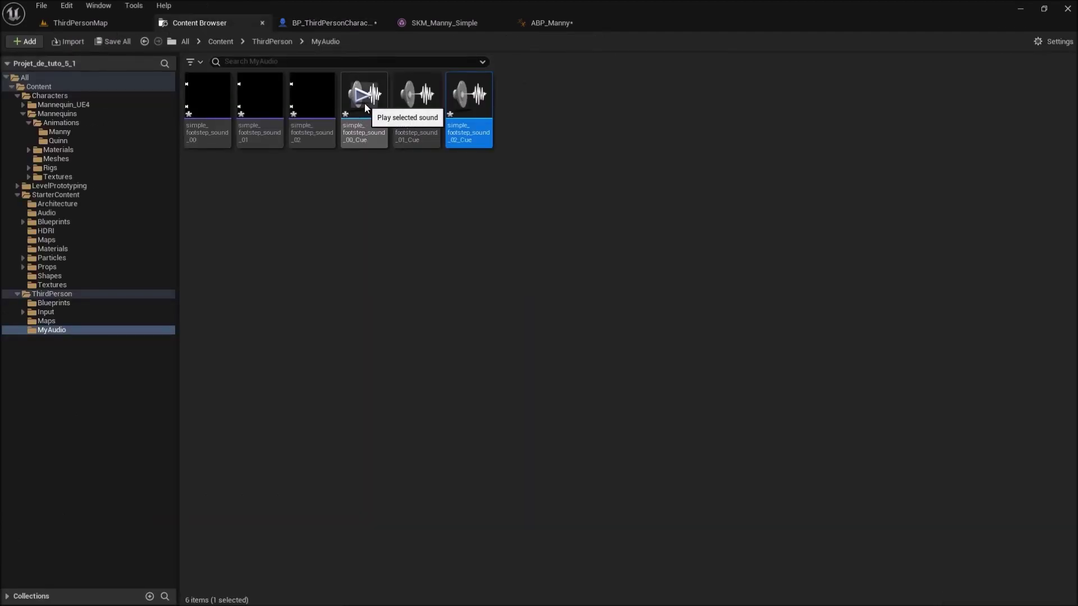
left_click(373, 144)
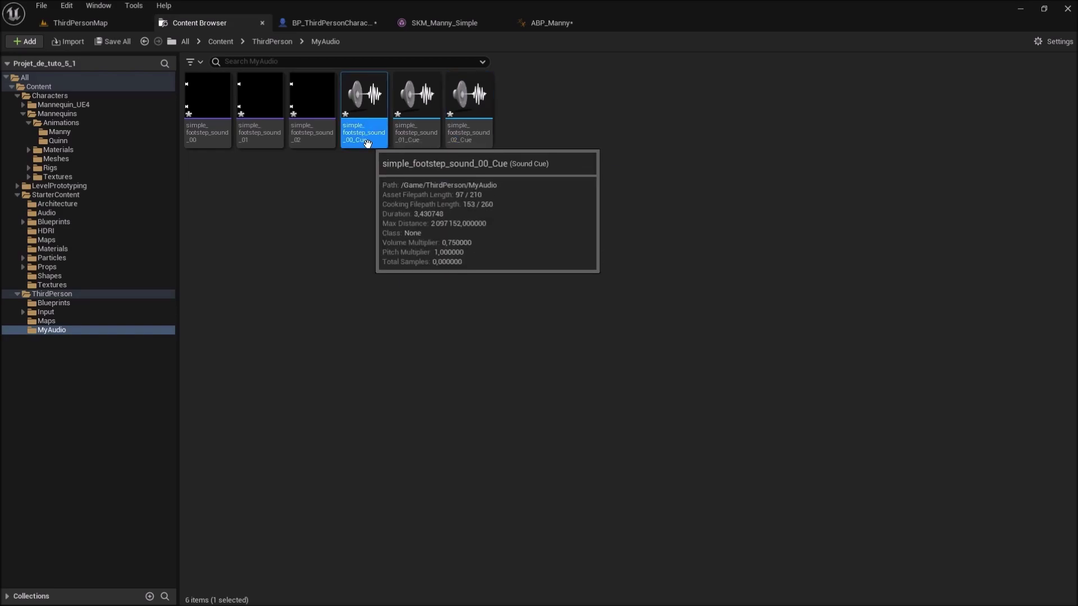
left_click(345, 25)
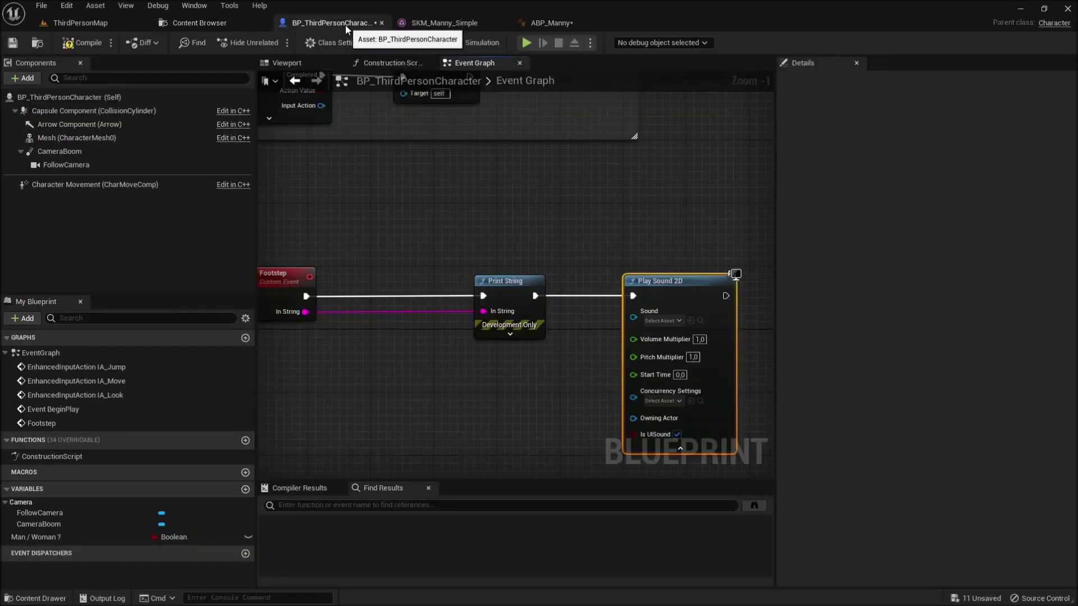
left_click(691, 322)
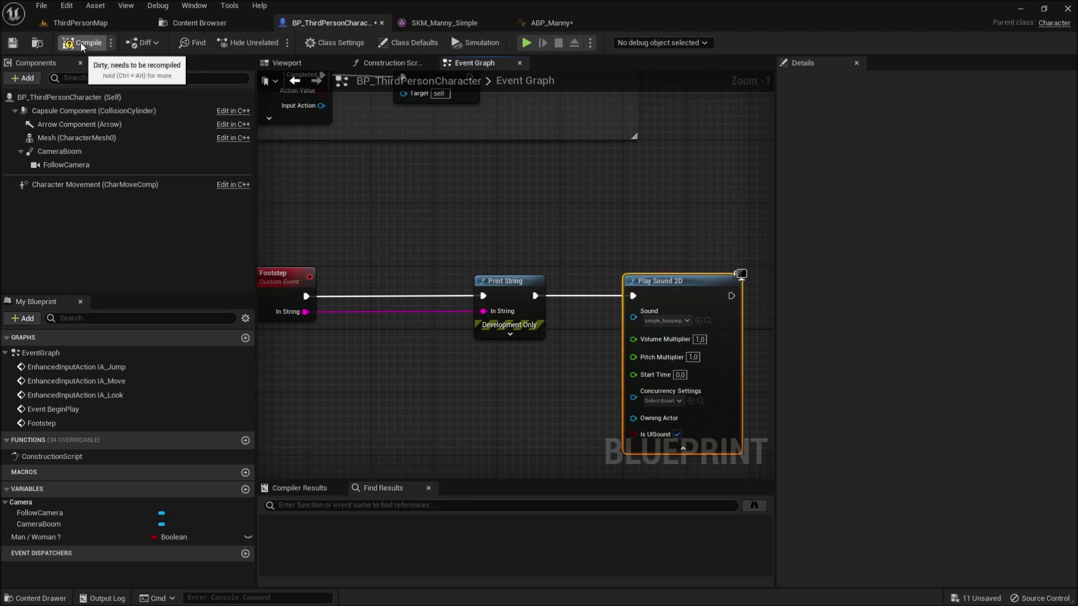
Step: Play-test ThirdPersonMap running forward to hear footsteps, then return to the character Blueprint
left_click(93, 23)
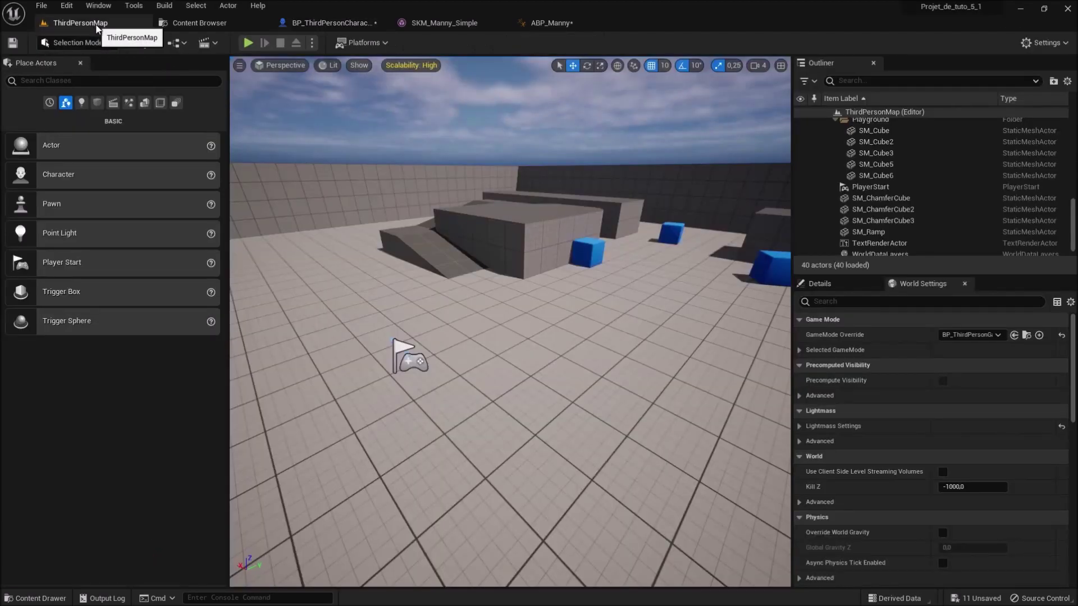
left_click(248, 43)
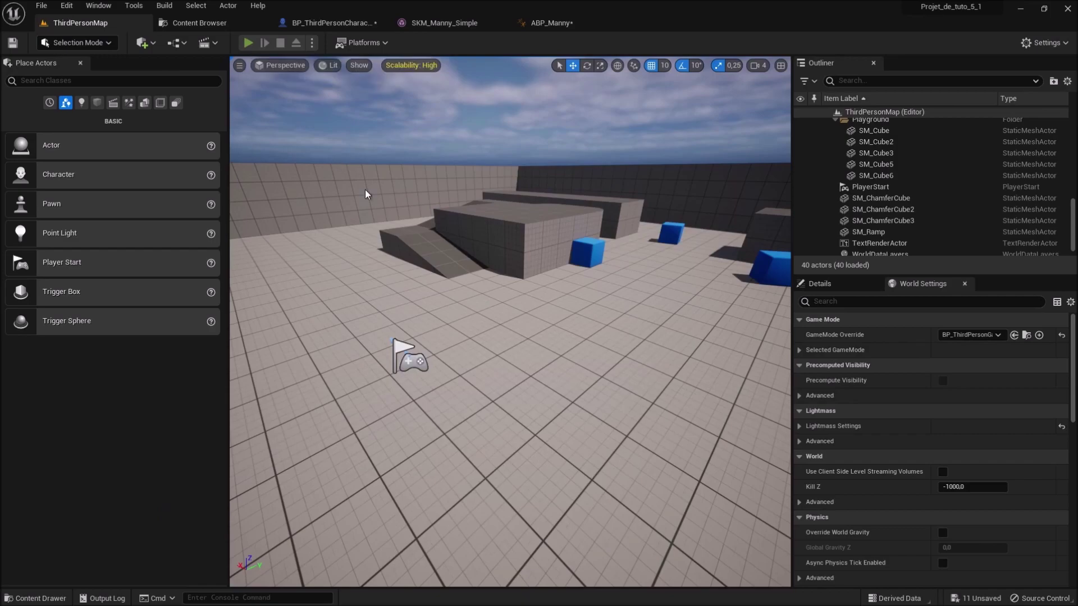
key("w")
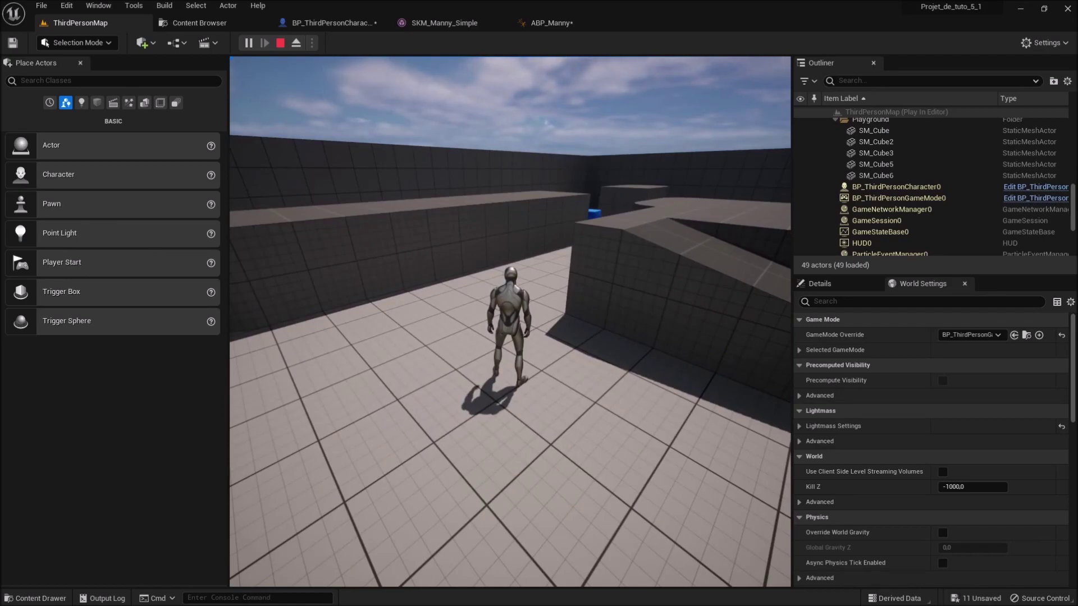
key("Escape")
left_click(328, 22)
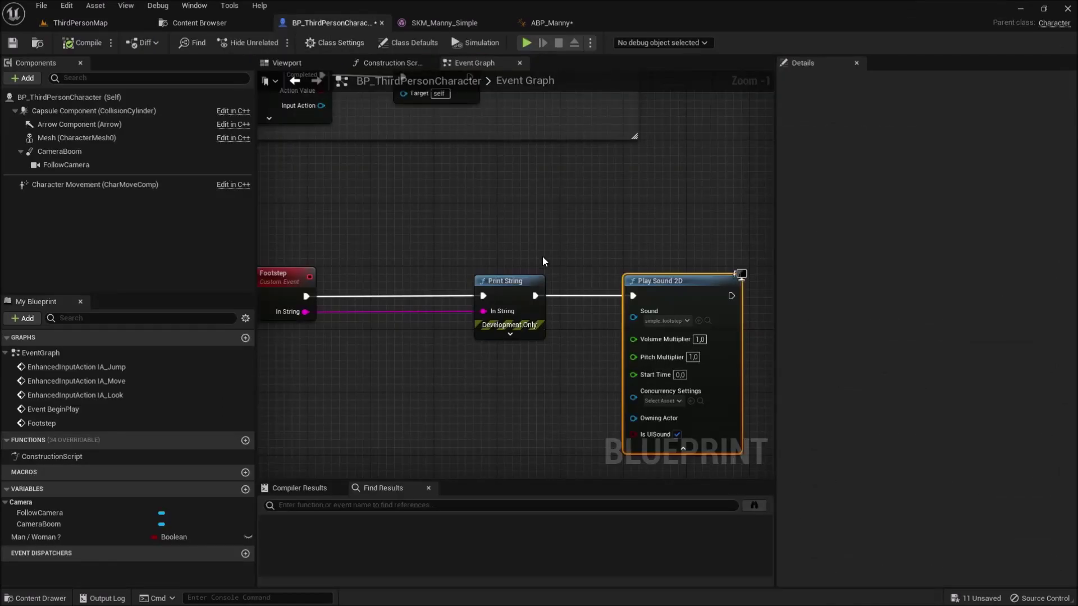
mouse_move(542, 256)
right_mouse_down()
mouse_move(517, 210)
mouse_move(606, 227)
right_mouse_up()
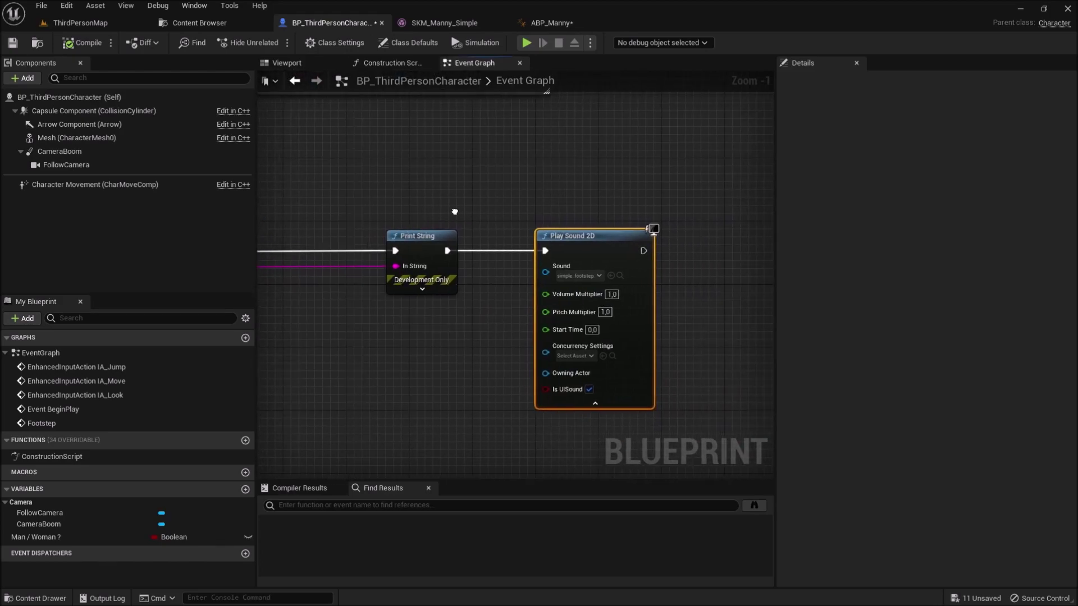
right_click_drag(606, 227, 495, 220)
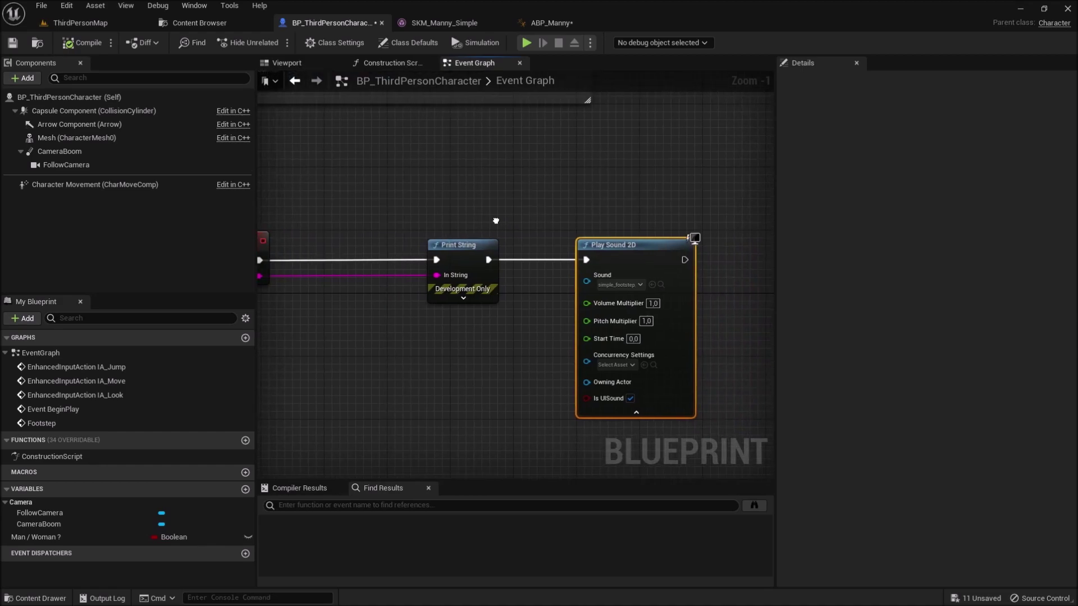
mouse_move(496, 220)
right_mouse_down()
mouse_move(417, 219)
mouse_move(592, 238)
mouse_move(516, 233)
mouse_move(583, 231)
mouse_move(573, 231)
right_mouse_up()
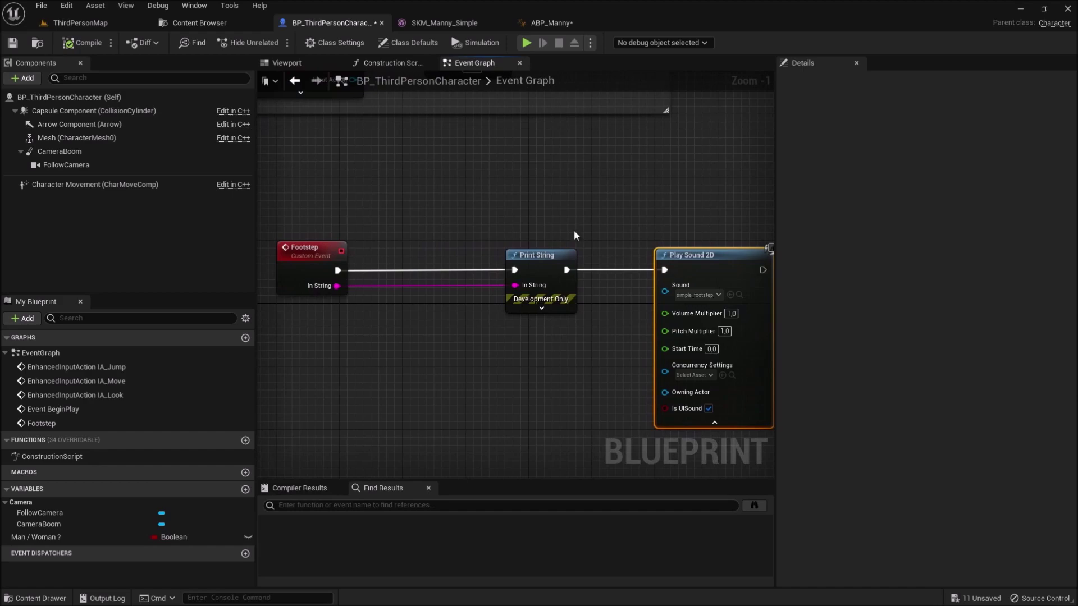
left_click(292, 273)
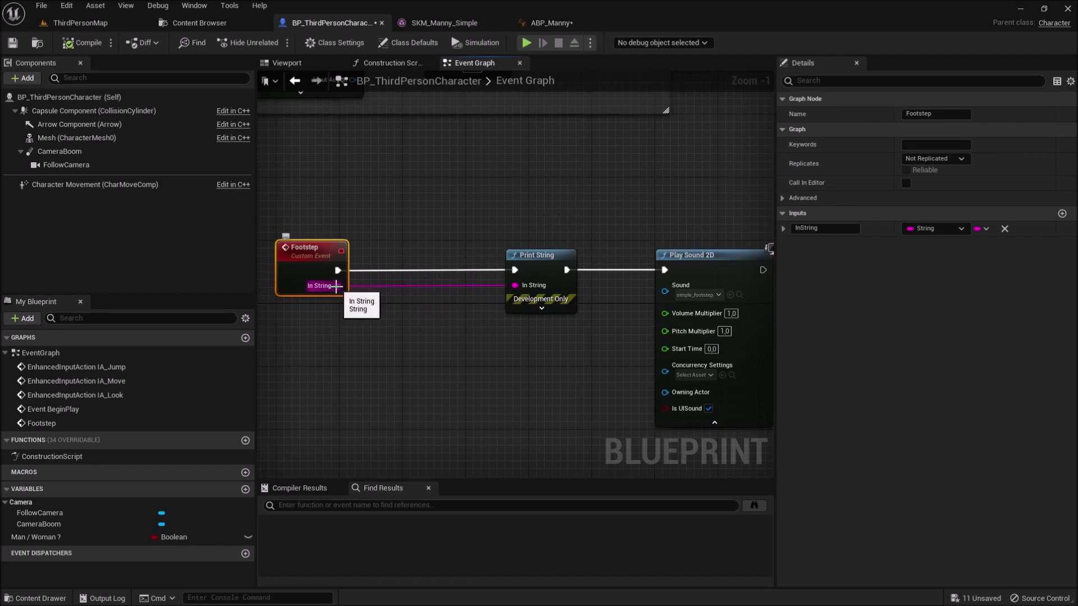
left_click(538, 23)
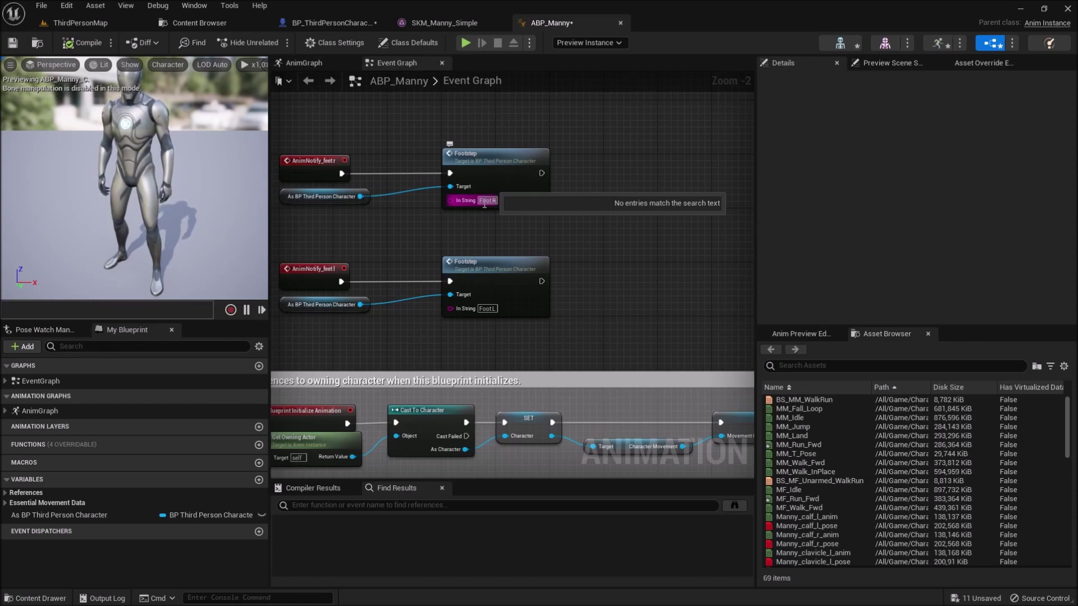
left_click(328, 24)
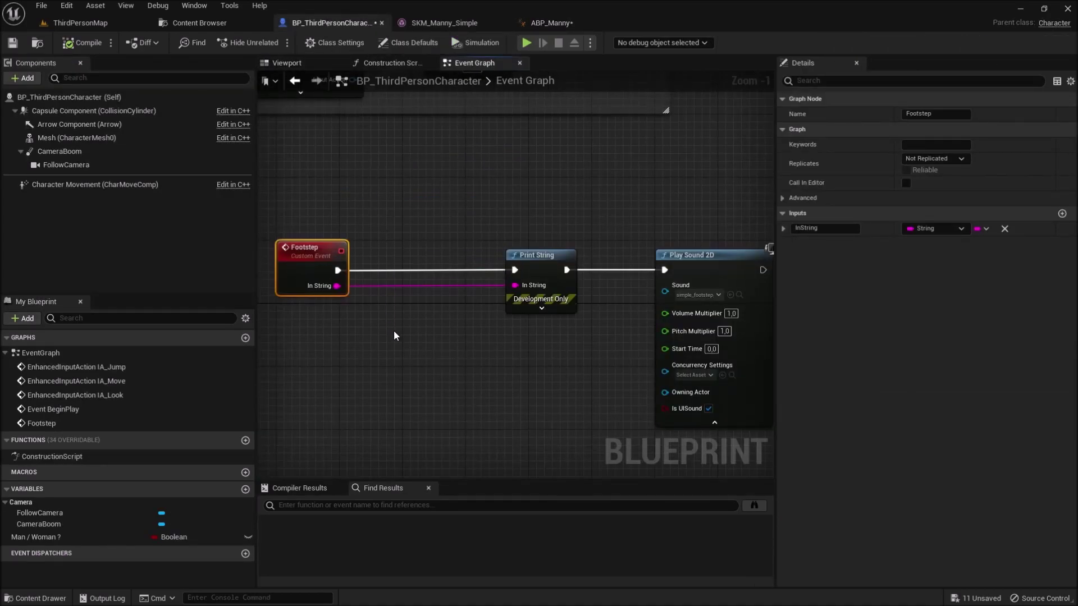
right_click_drag(395, 342, 444, 346)
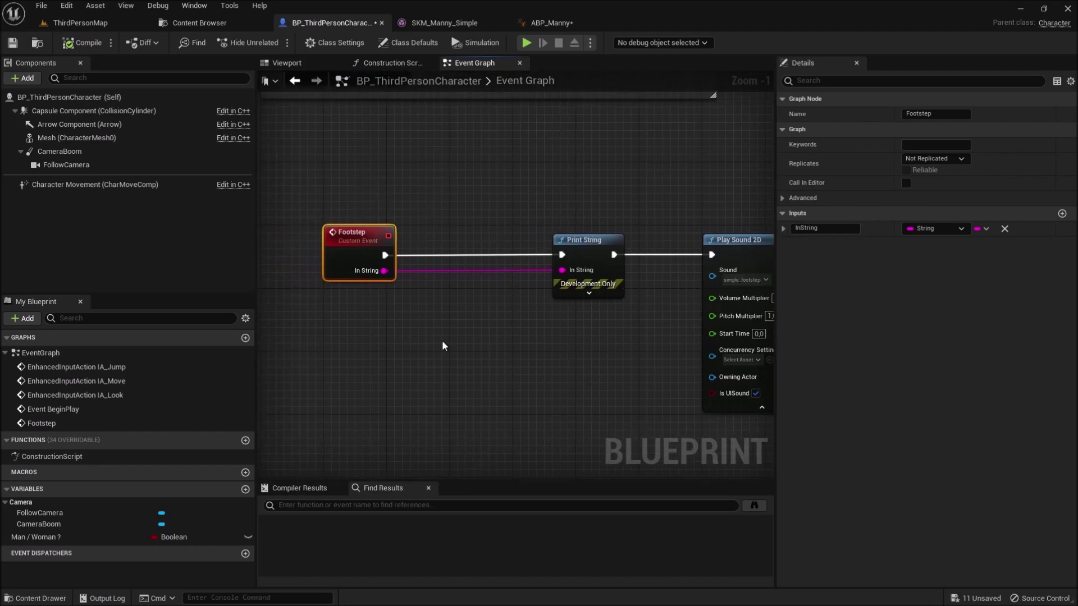
Step: Place a Mesh reference in the graph feeding a Get Socket Location node, then open SKM_Manny_Simple
left_click(119, 140)
mouse_move(119, 140)
left_mouse_down()
mouse_move(334, 325)
mouse_move(326, 315)
mouse_move(403, 350)
left_mouse_up()
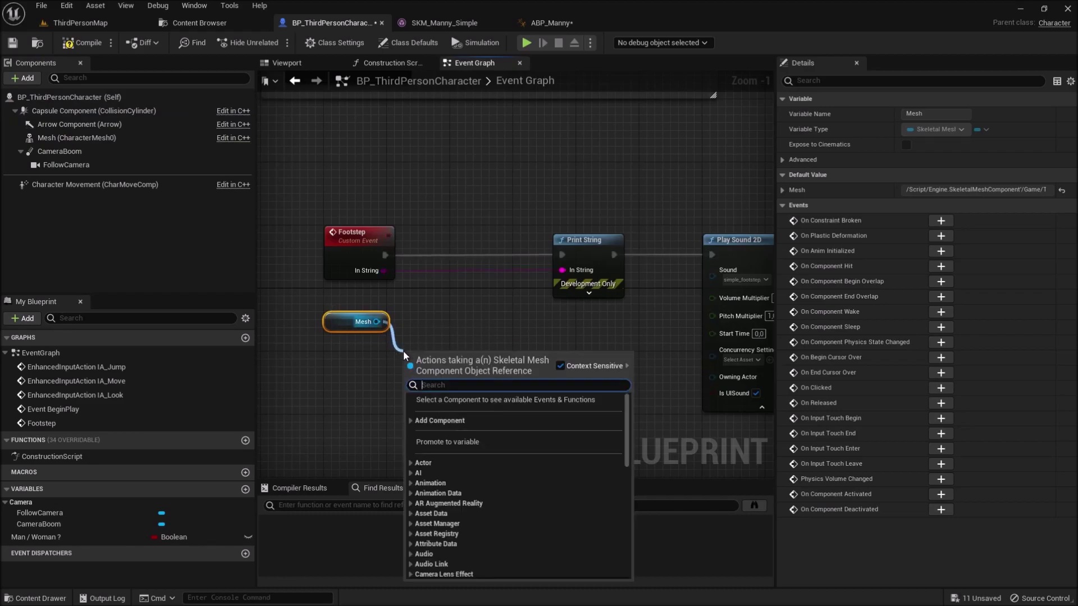
type("get")
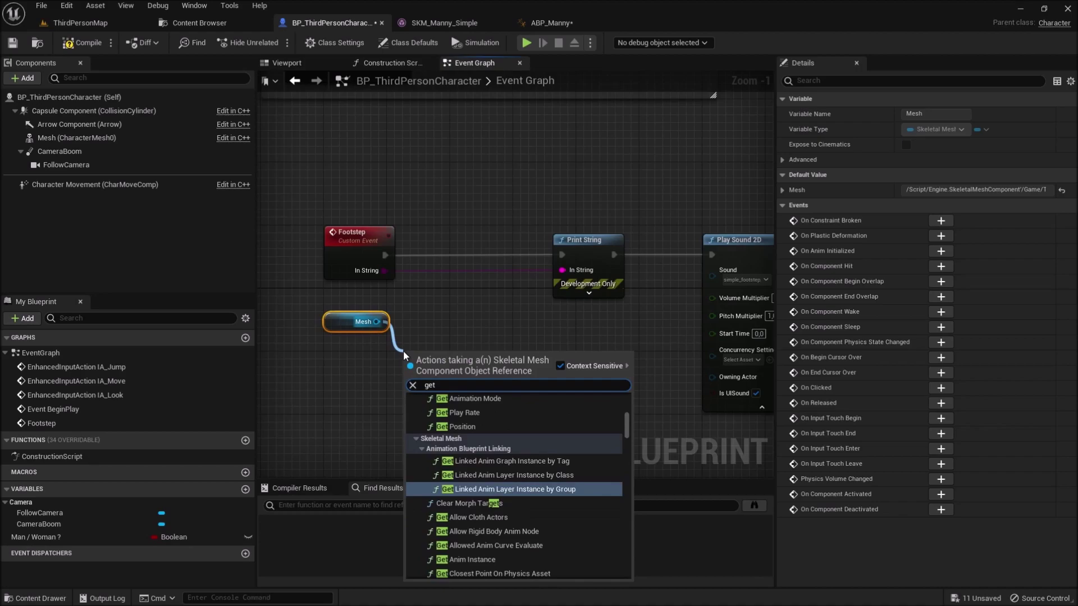
type("soc")
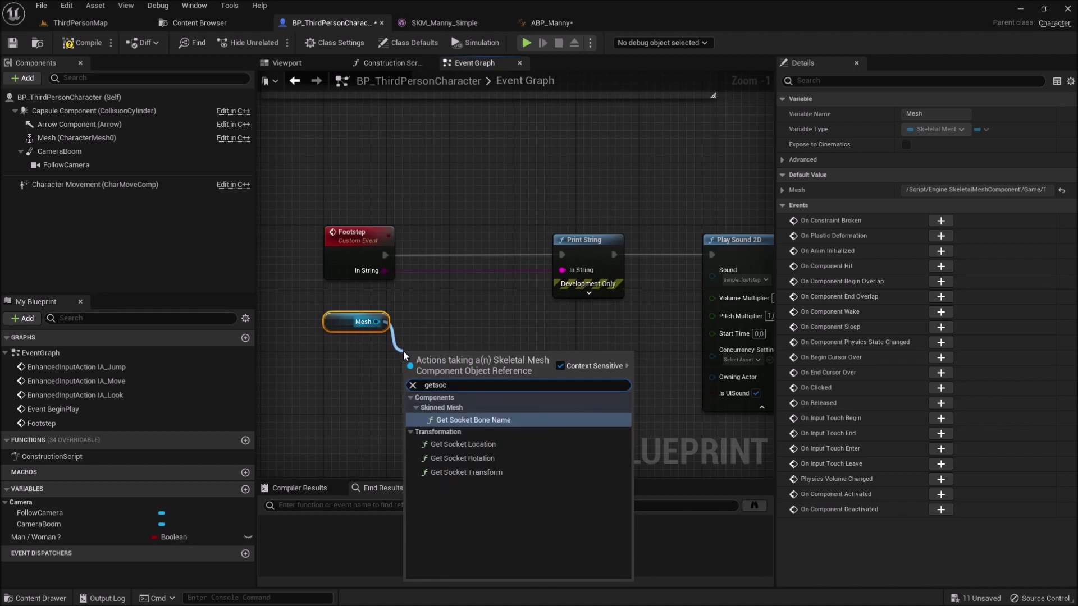
left_click(483, 441)
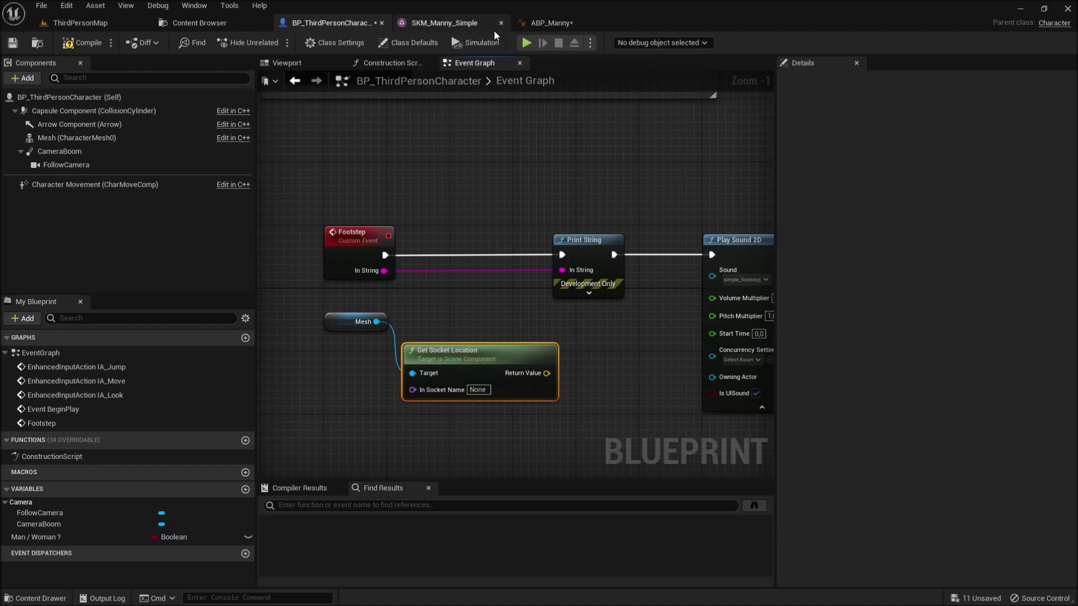
left_click(432, 25)
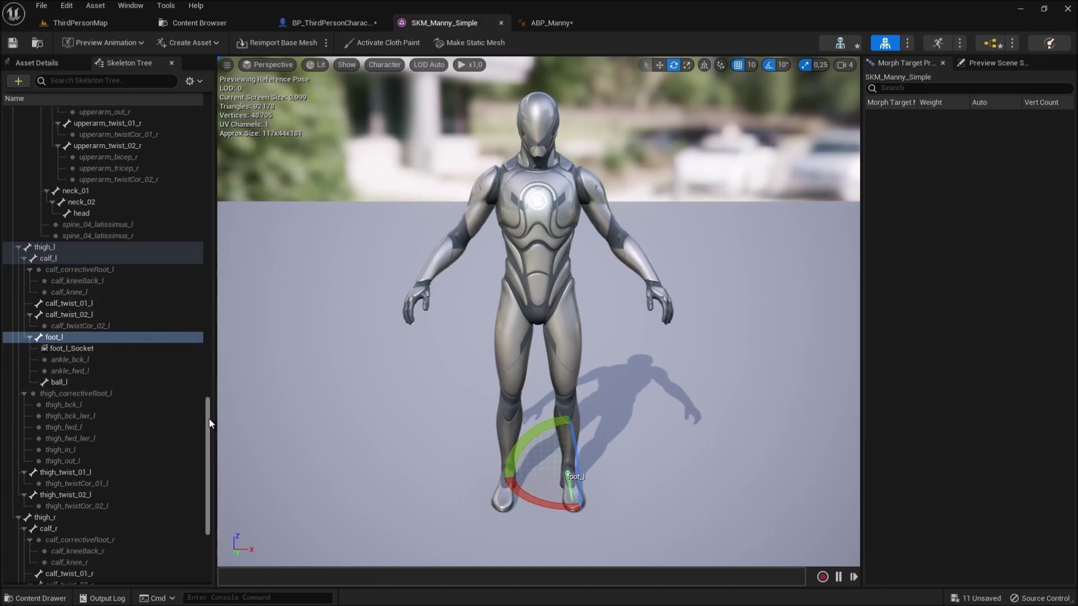
Step: Scroll the Skeleton Tree to foot_l and copy its bone name to the clipboard
left_click_drag(209, 419, 210, 140)
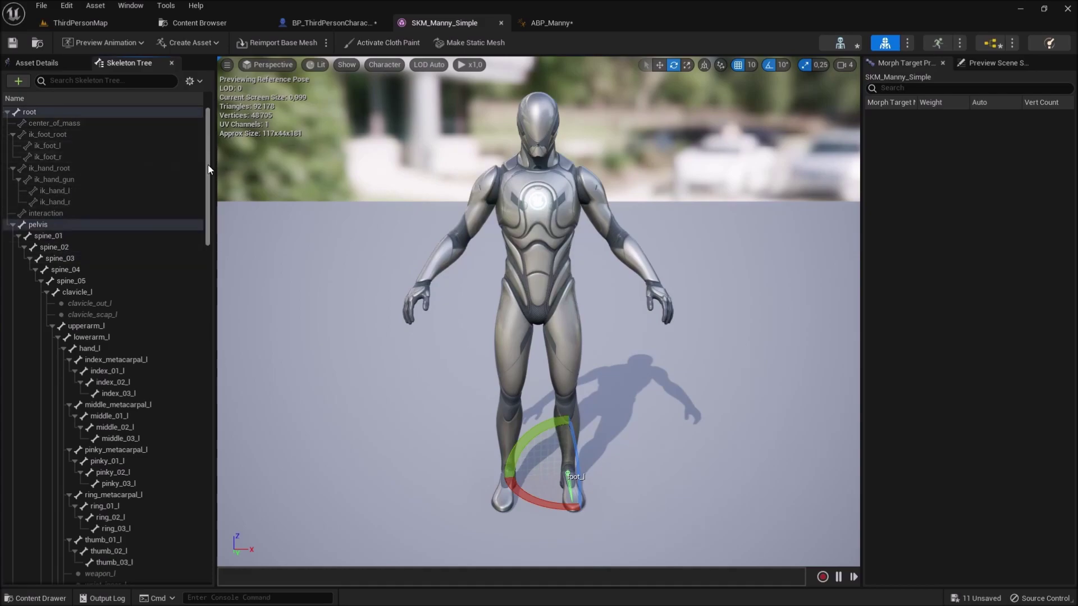
mouse_move(208, 169)
left_mouse_down()
mouse_move(209, 361)
mouse_move(187, 498)
mouse_move(187, 452)
left_mouse_up()
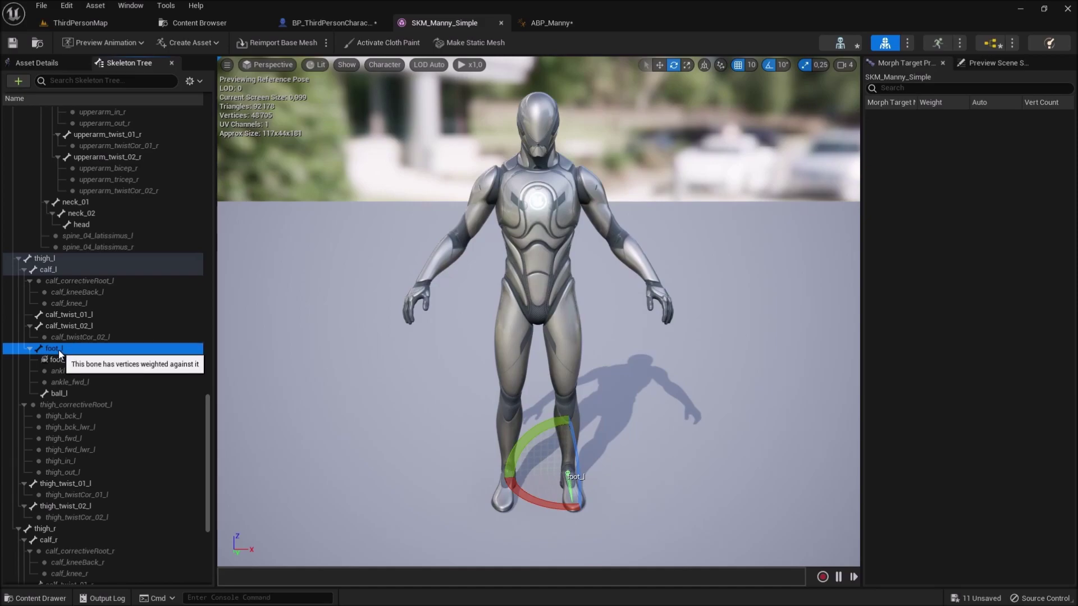
right_click(59, 350)
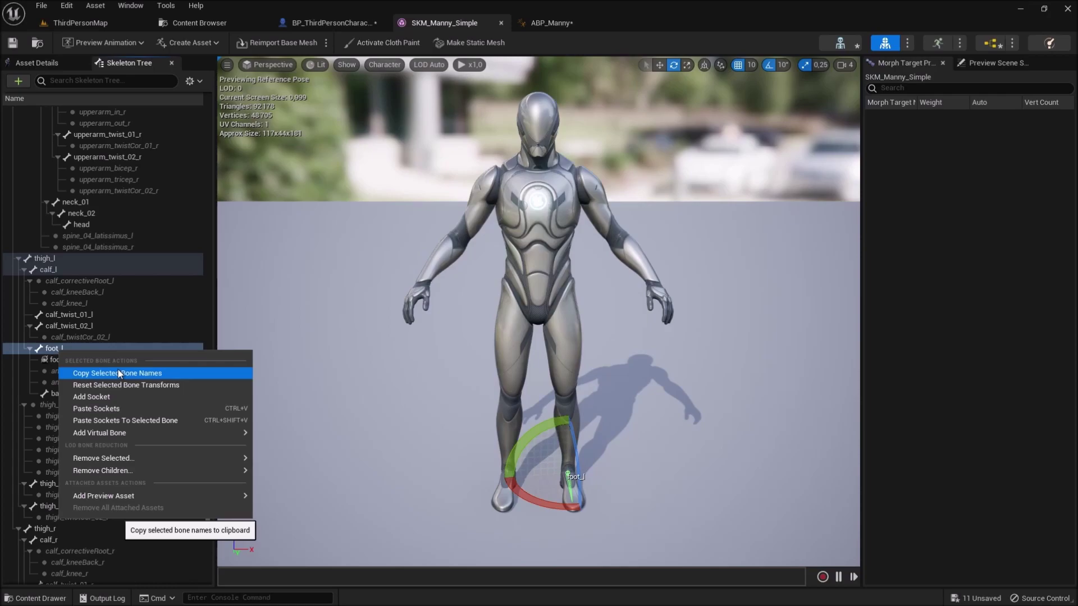
left_click(119, 373)
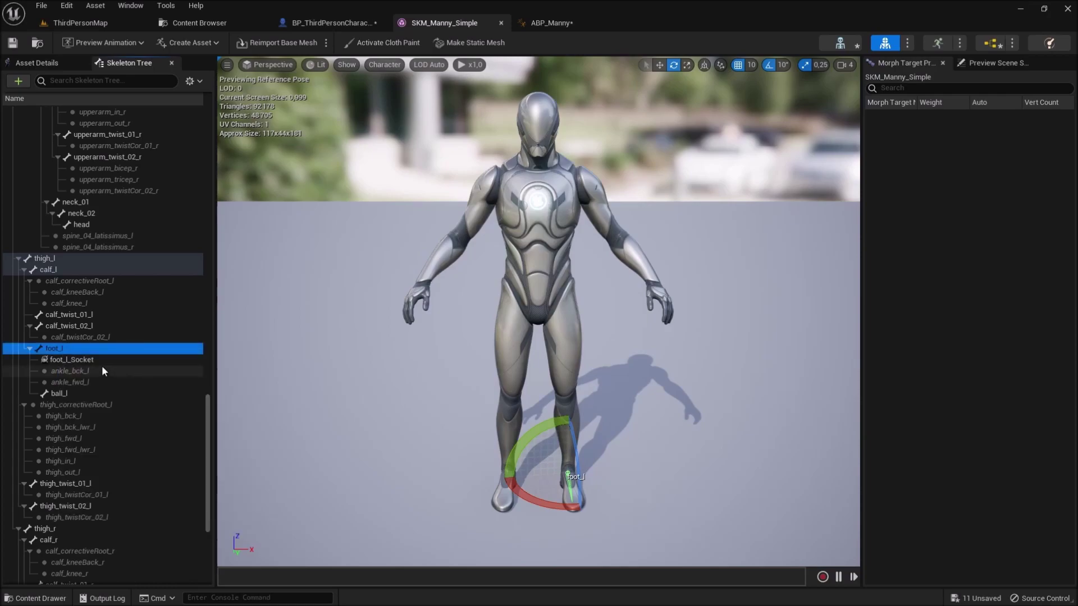
Step: In ABP_Manny's Event Graph, set the lower Footstep call's In String to foot_l
left_click(533, 19)
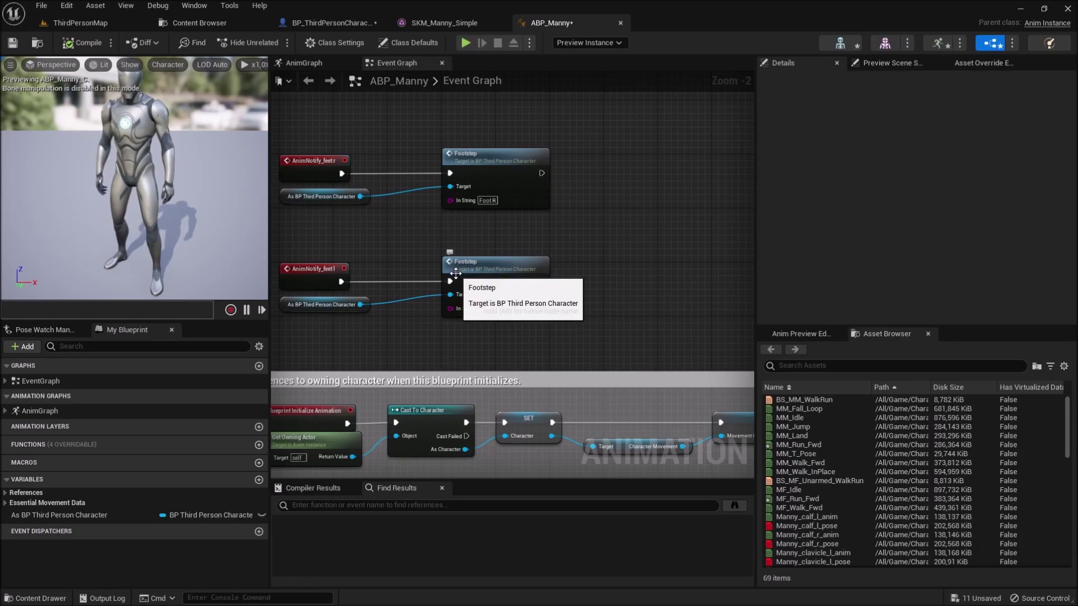
left_click(490, 309)
key("BackSpace")
type("L")
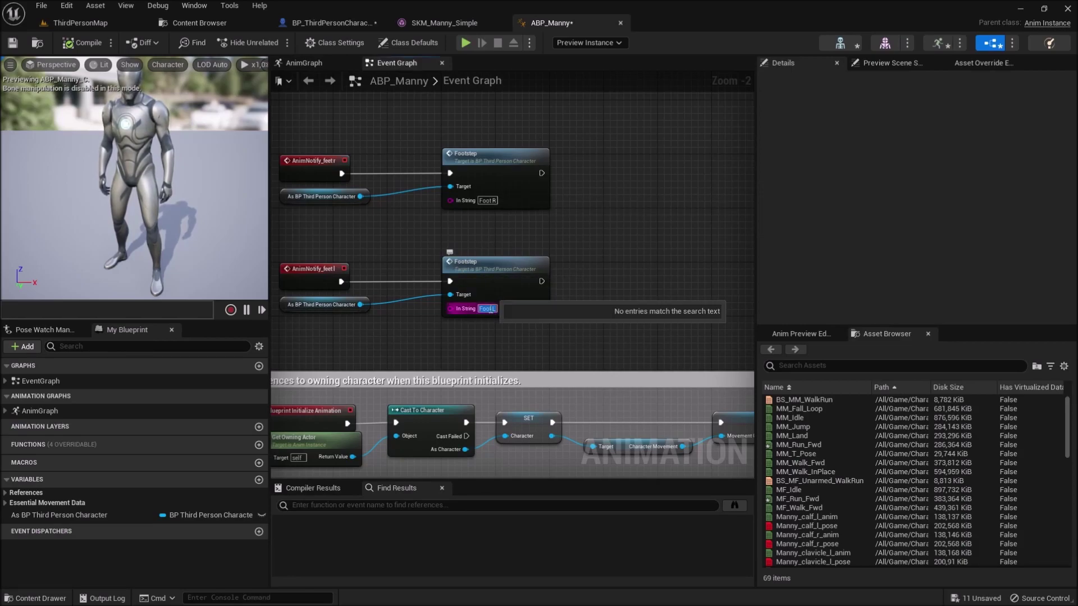
type("foot_l")
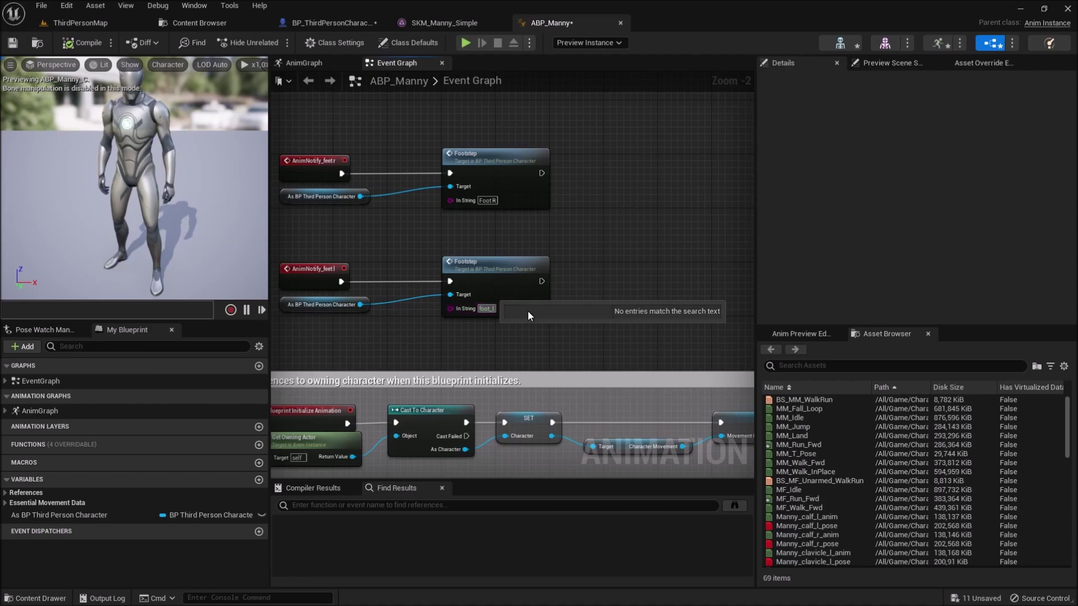
key("Return")
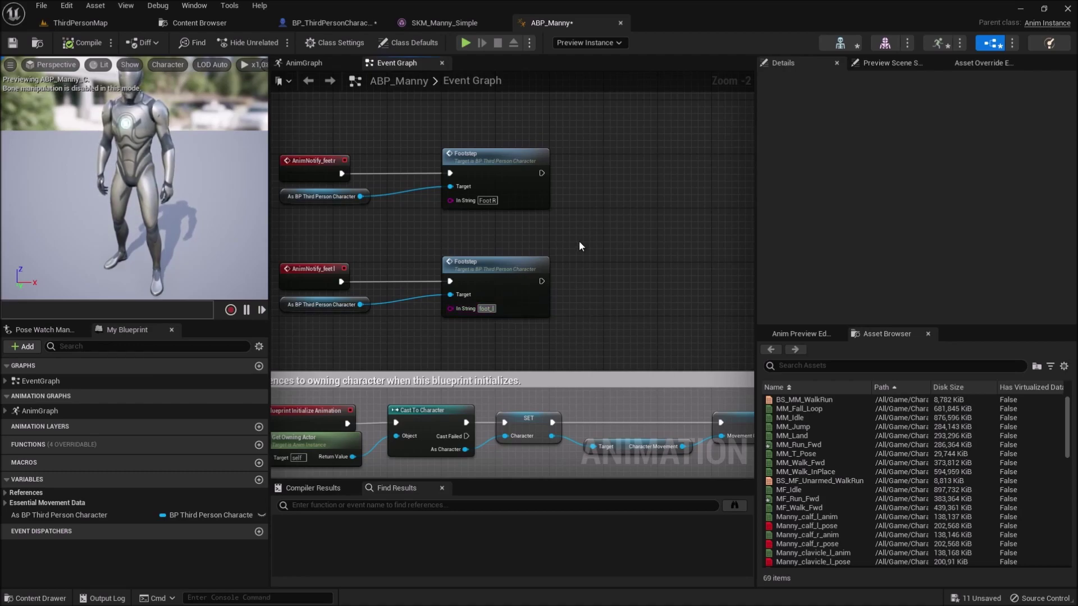
Step: Set the upper Footstep call's In String to foot_r and compile the animation blueprint
left_click(488, 200)
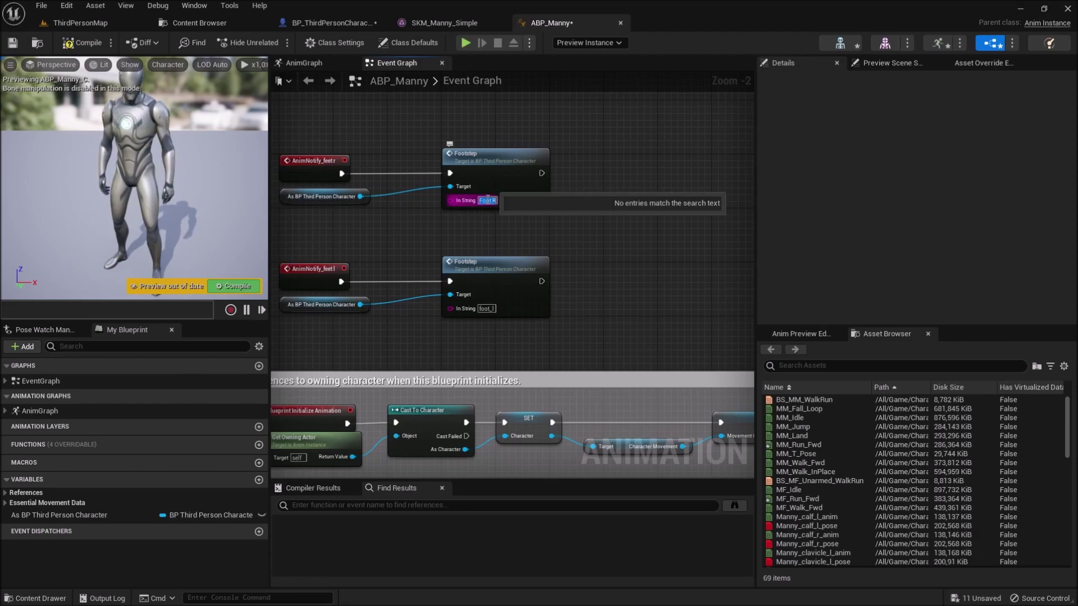
type("foot_r")
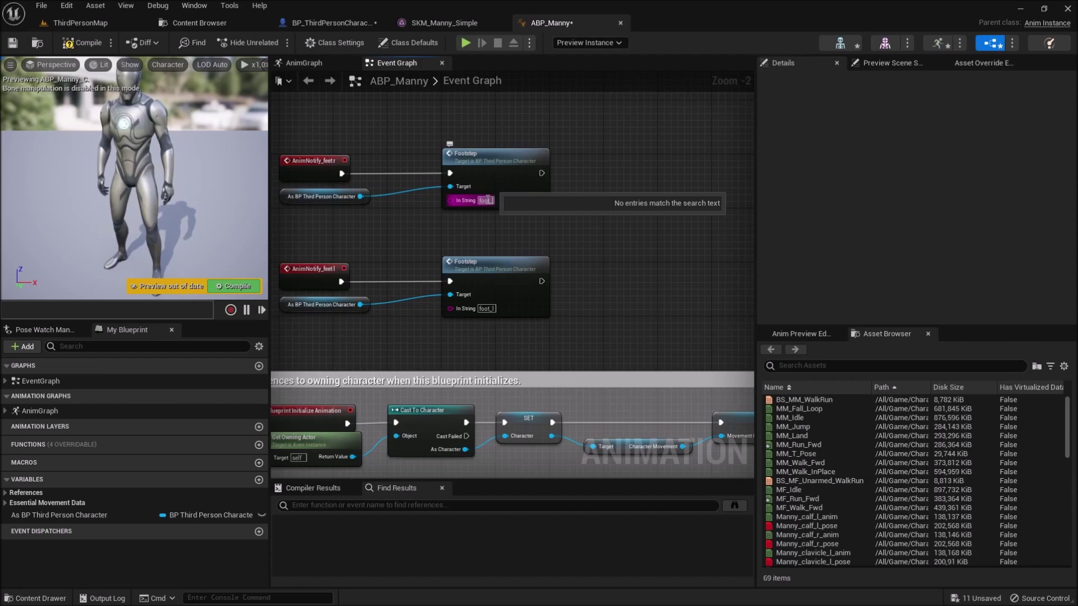
left_click(586, 167)
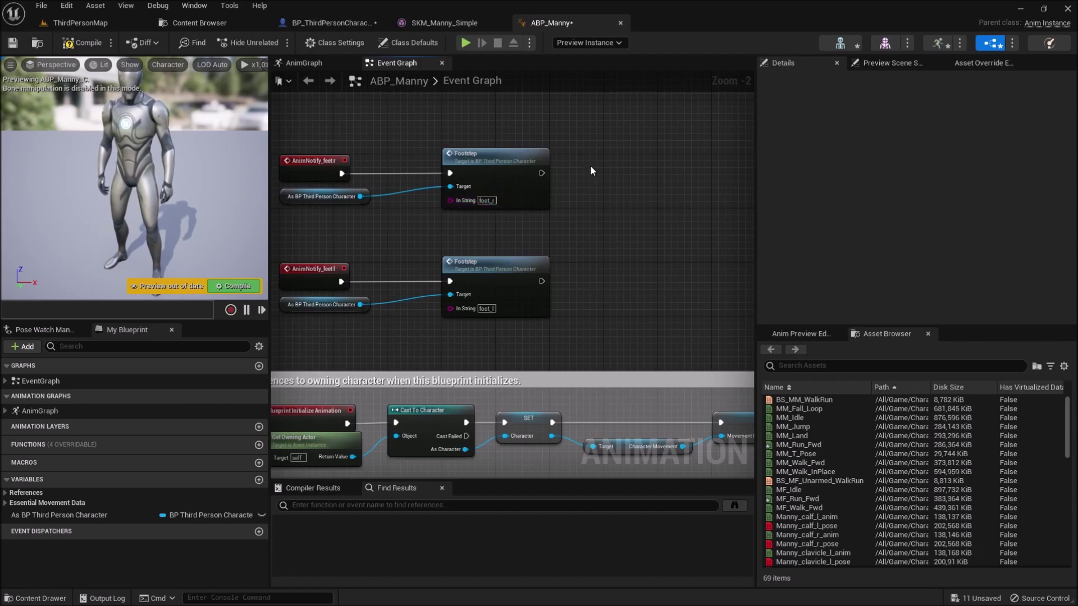
left_click(83, 43)
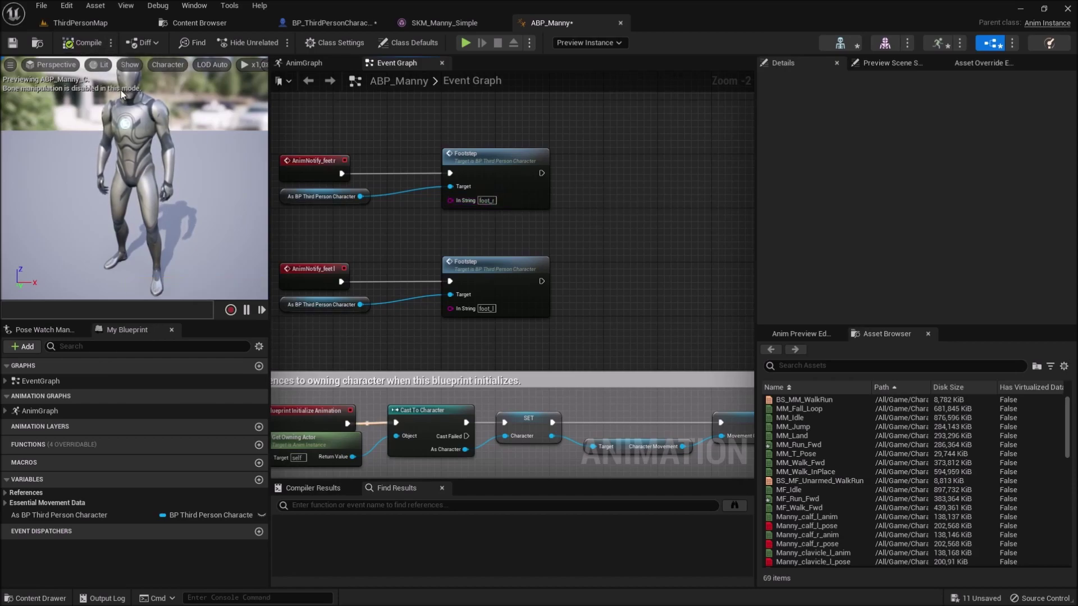
Step: In BP_ThirdPersonCharacter, move the Print String and Play Sound 2D nodes leftward
left_click(325, 25)
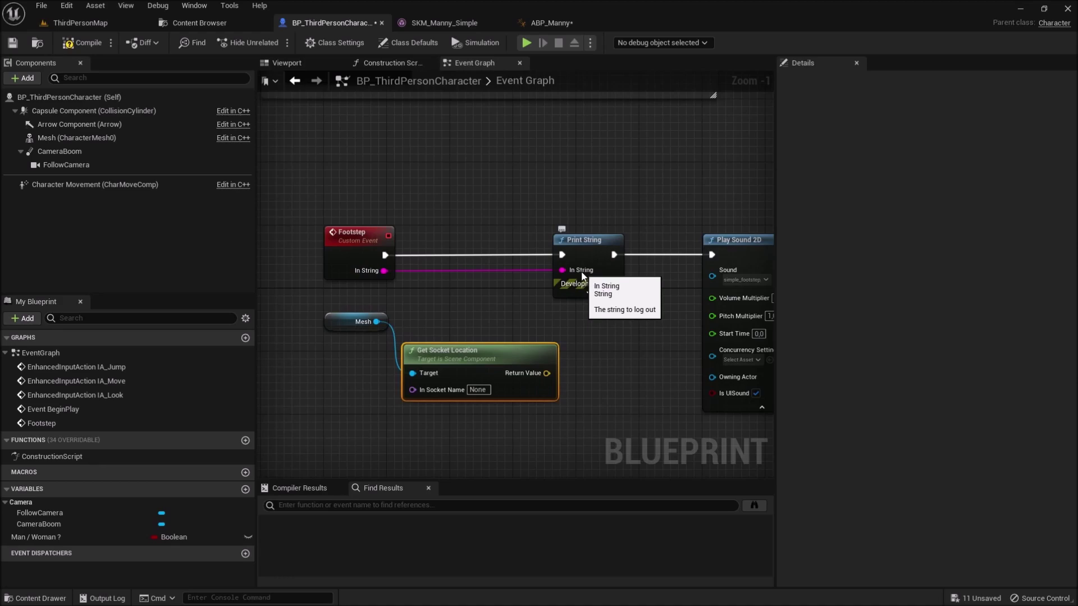
right_click_drag(503, 305, 440, 279)
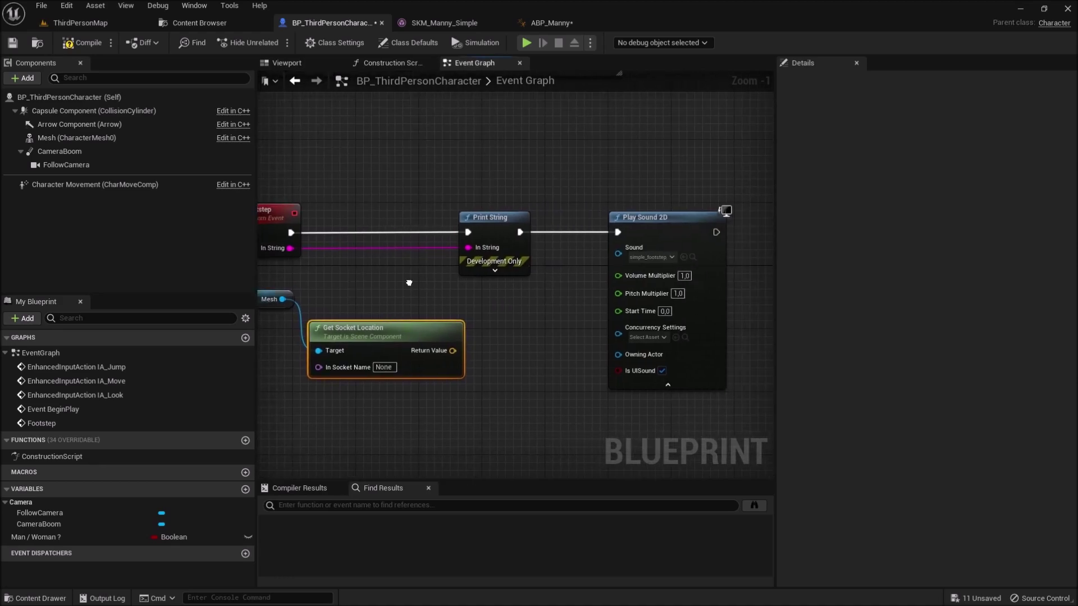
mouse_move(521, 159)
left_mouse_down()
mouse_move(639, 238)
mouse_move(568, 231)
left_mouse_up()
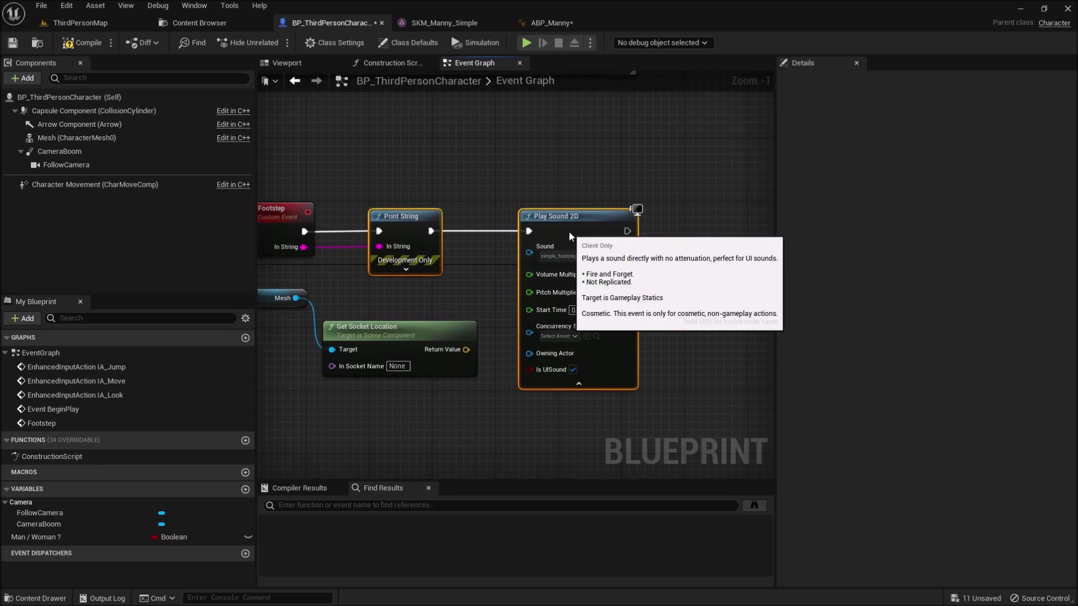
left_click(453, 278)
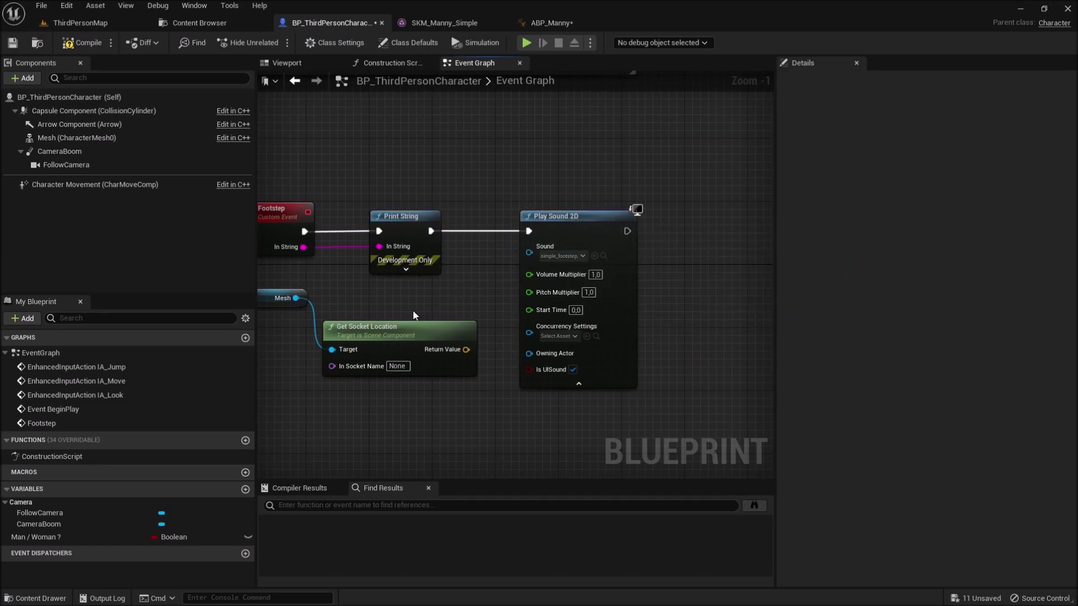
Step: Wire Footstep's In String into Get Socket Location's In Socket Name via a conversion node, repositioning Get Socket Location
right_click_drag(419, 301, 422, 273)
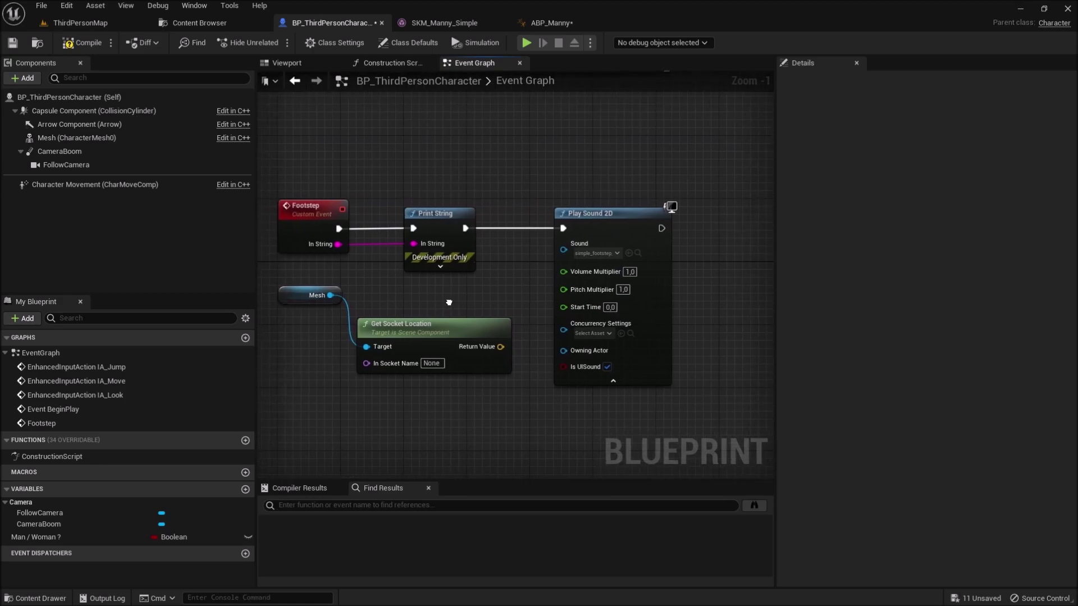
mouse_move(363, 243)
left_mouse_down()
mouse_move(384, 272)
mouse_move(379, 261)
mouse_move(394, 362)
left_mouse_up()
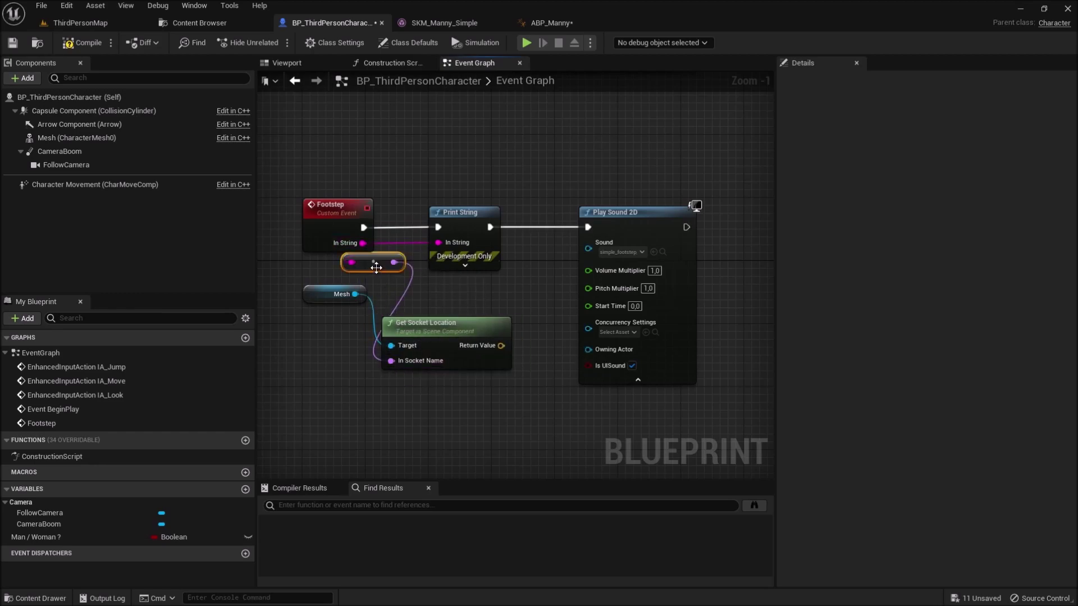
mouse_move(376, 268)
left_mouse_down()
mouse_move(360, 309)
mouse_move(337, 320)
left_mouse_up()
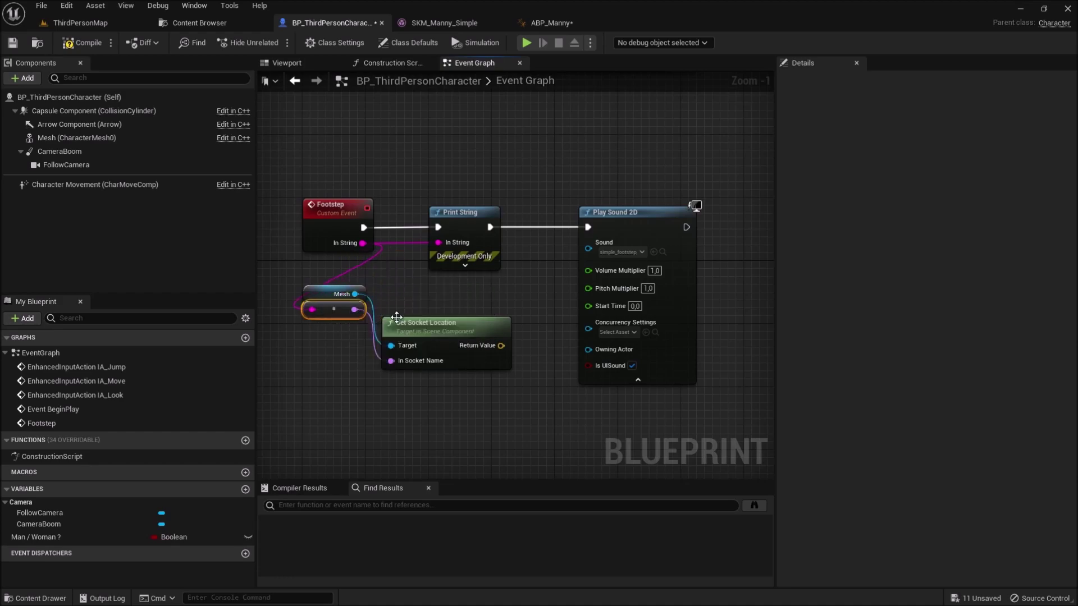
left_click_drag(426, 325, 443, 283)
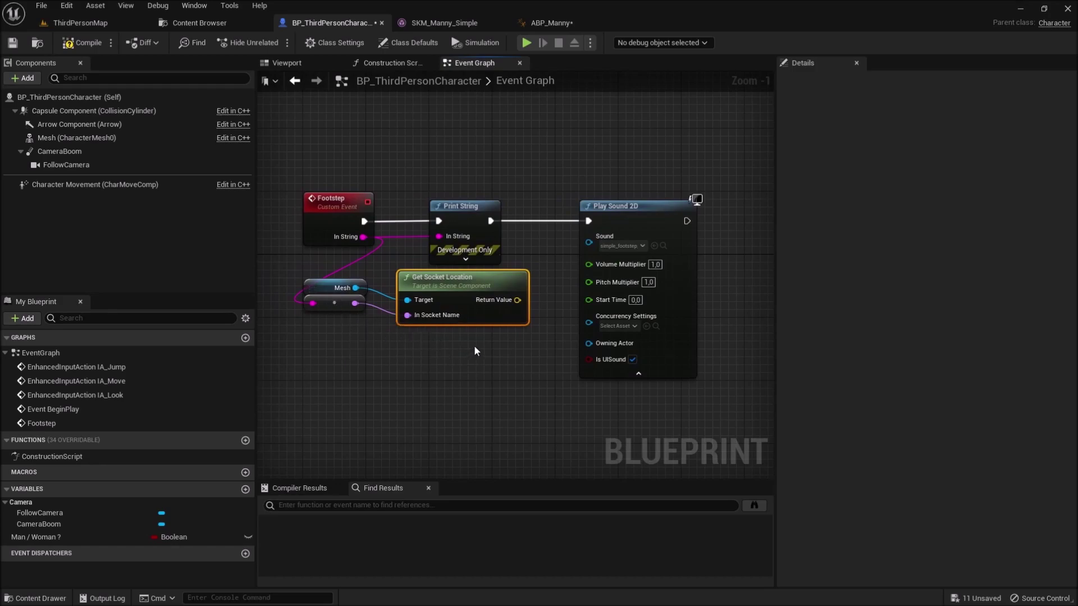
right_click_drag(474, 352, 403, 373)
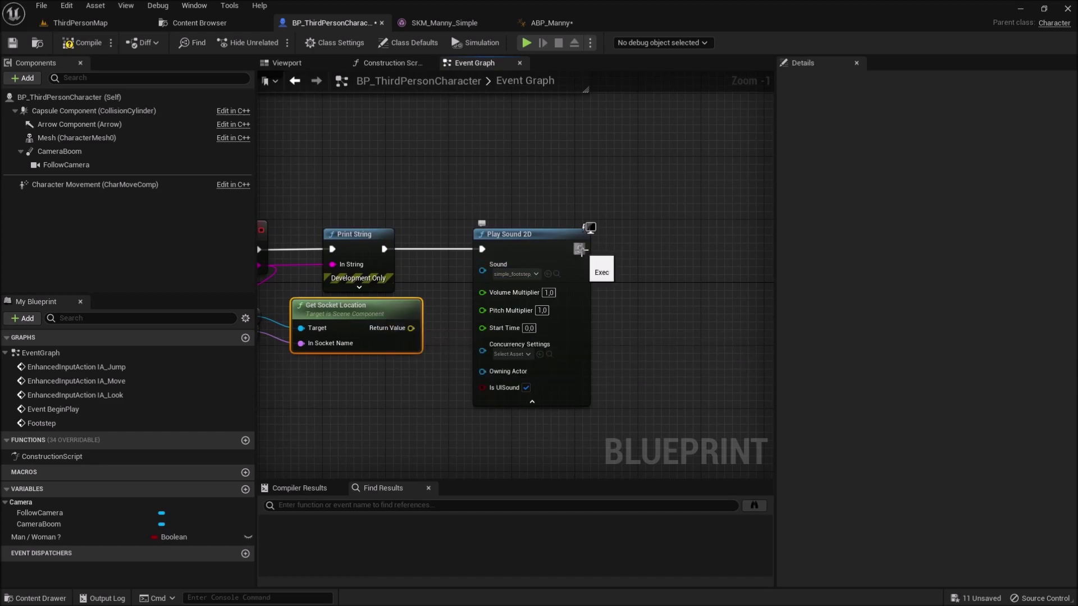
Step: Add a Spawn Emitter at Location node after Play Sound 2D, fed by the socket location
left_click_drag(580, 249, 639, 252)
type("spawn")
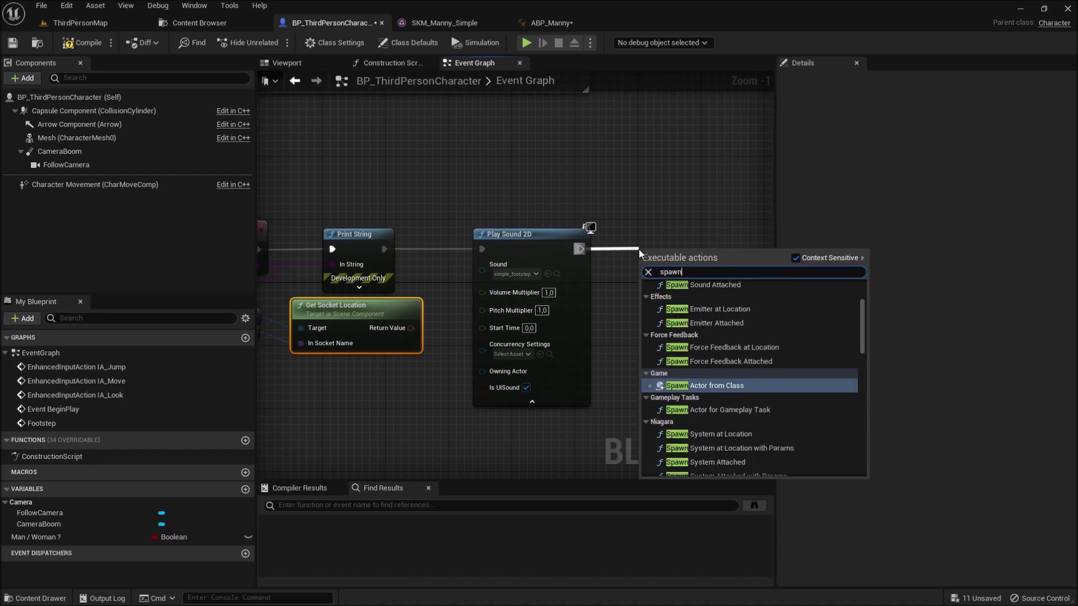
type("e")
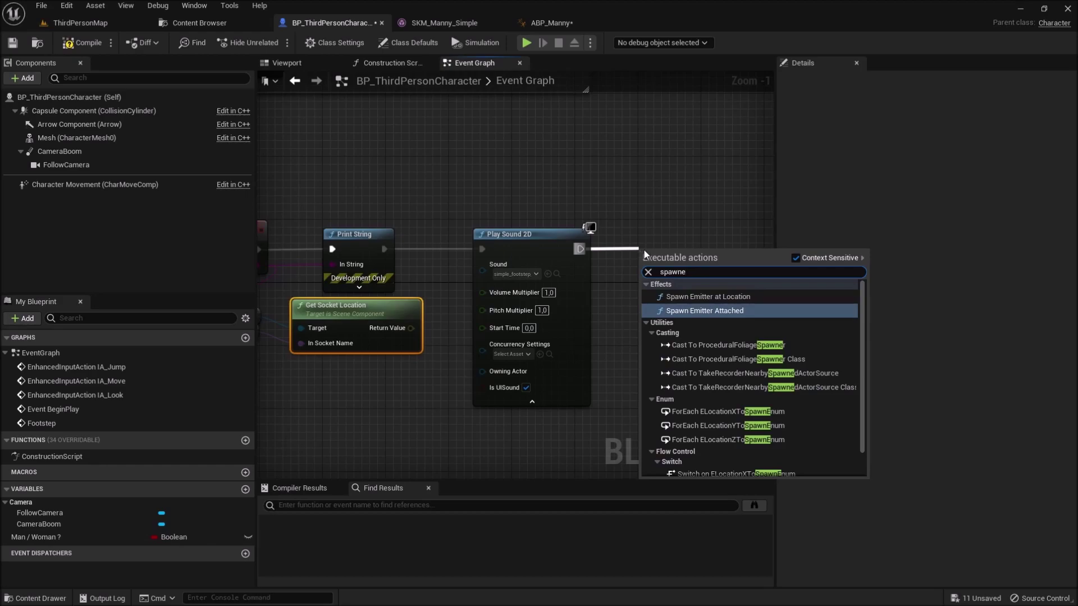
left_click(693, 296)
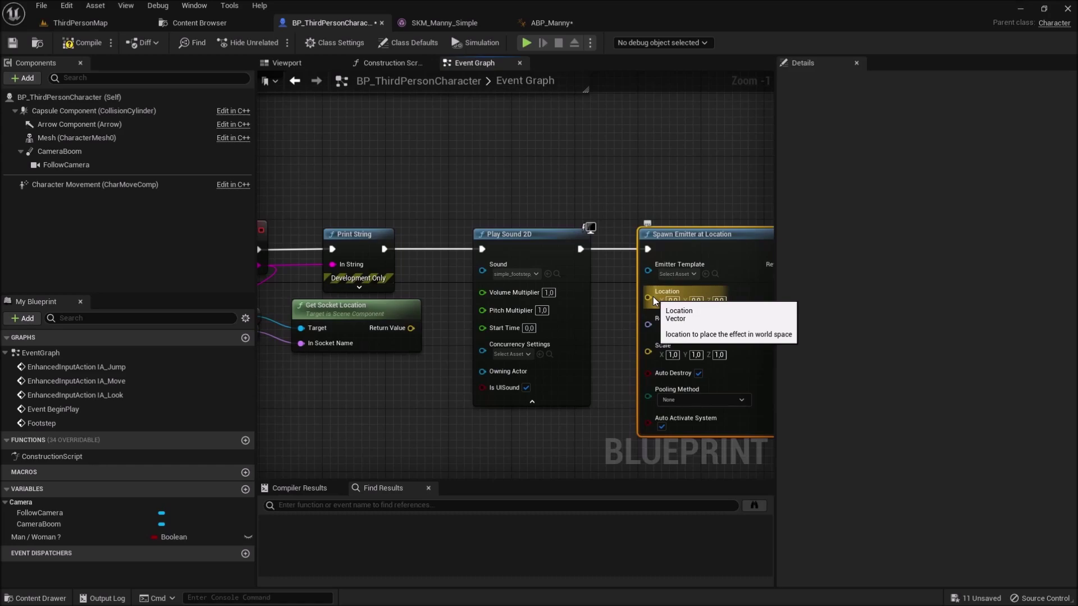
left_click_drag(653, 296, 403, 331)
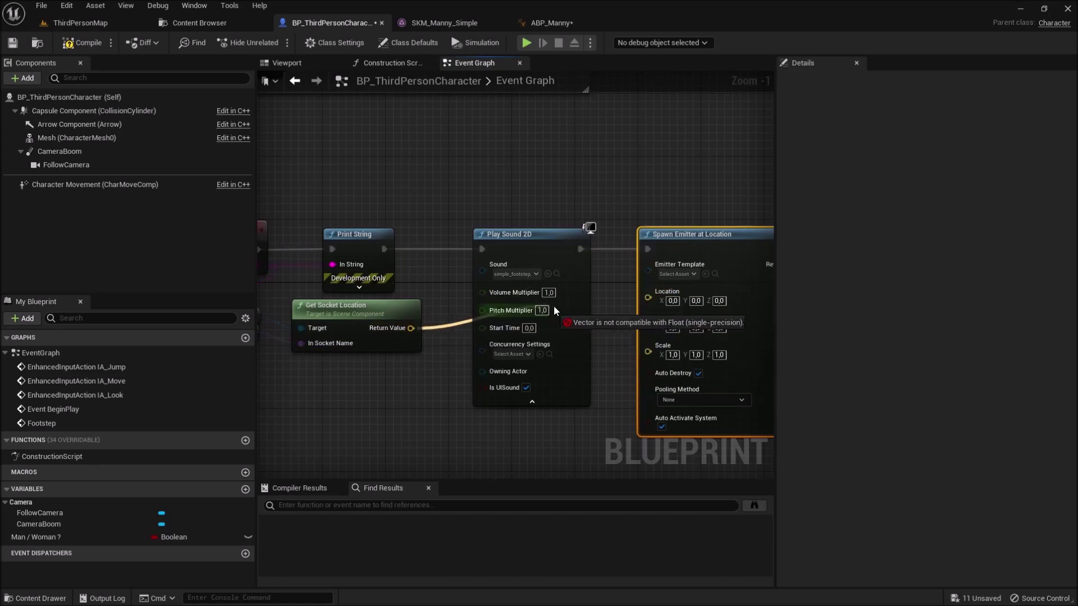
left_click_drag(403, 331, 647, 294)
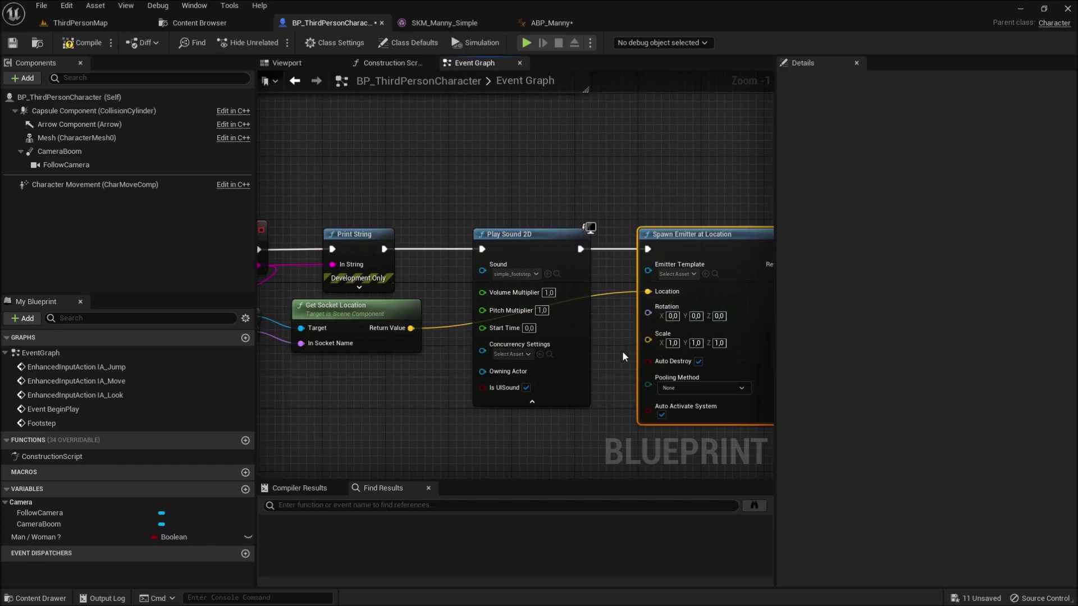
Step: Set the Spawn Emitter at Location node's Emitter Template to P_Sparks
right_click_drag(622, 351, 552, 332)
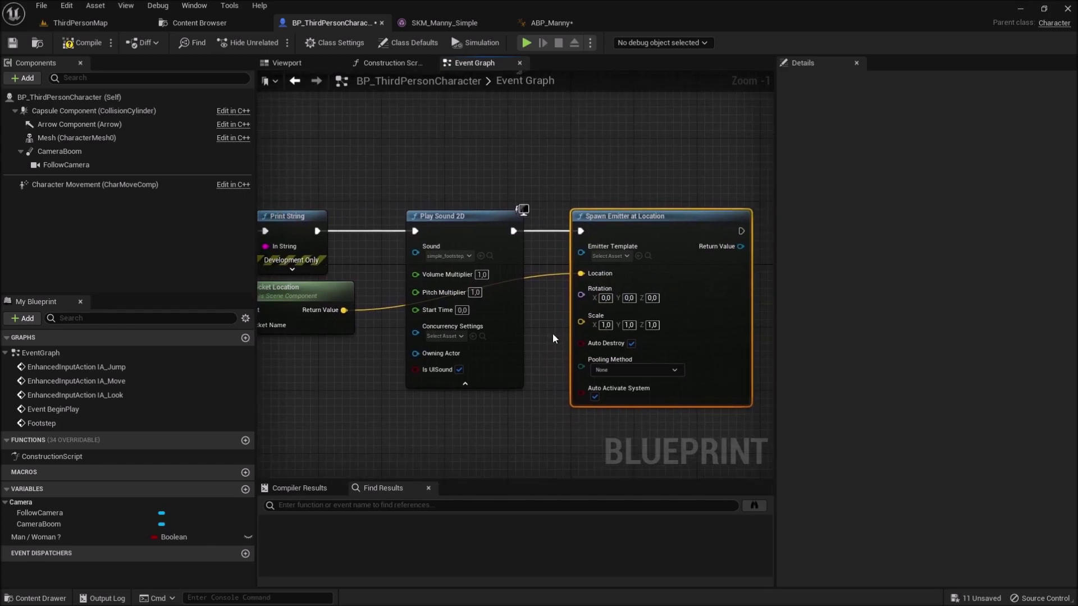
left_click(607, 259)
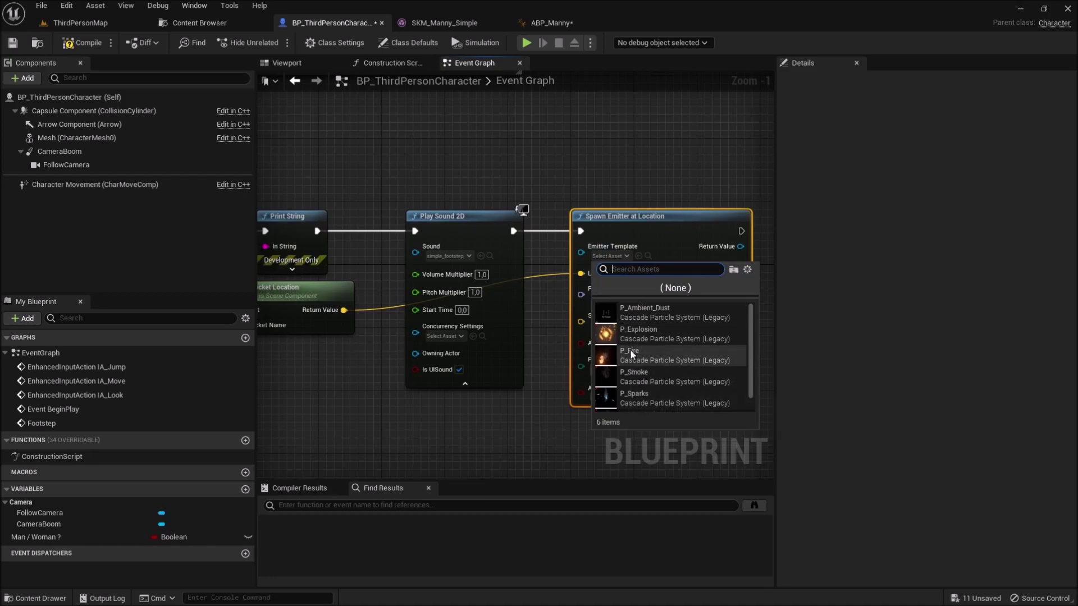
scroll(753, 401, "down", 1)
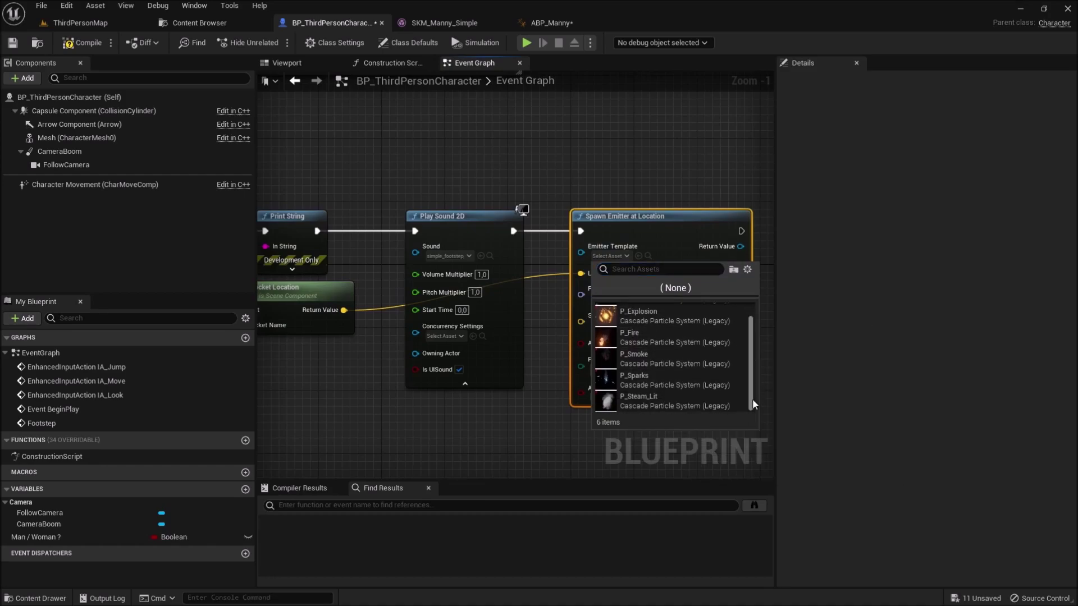
left_click(644, 379)
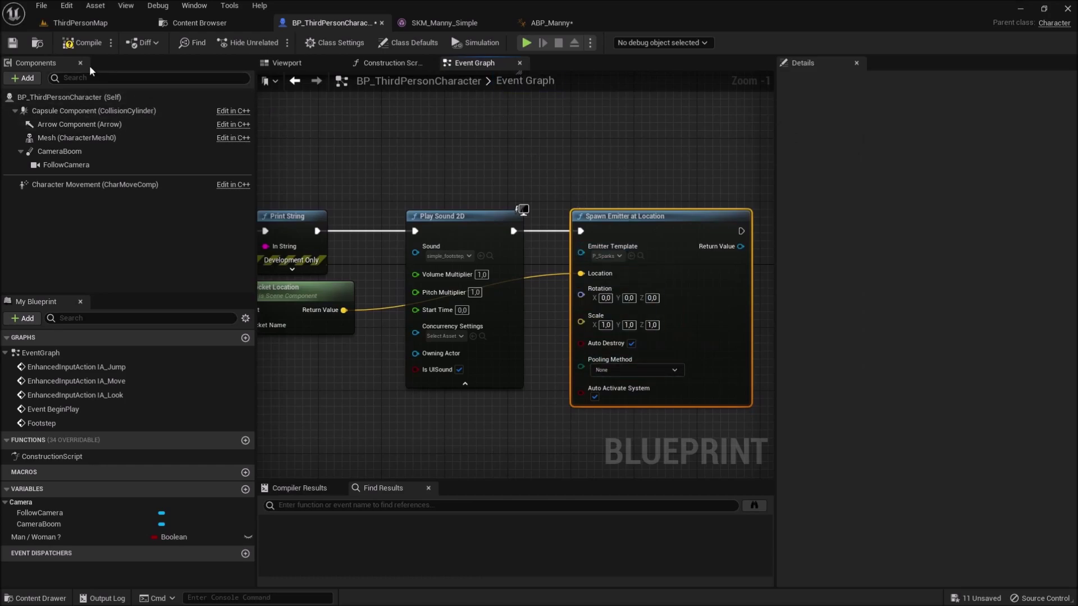
Step: Play-test ThirdPersonMap, running forward to check the sparks, then stop and return to BP_ThirdPersonCharacter
left_click(87, 25)
key("alt+p")
key("w")
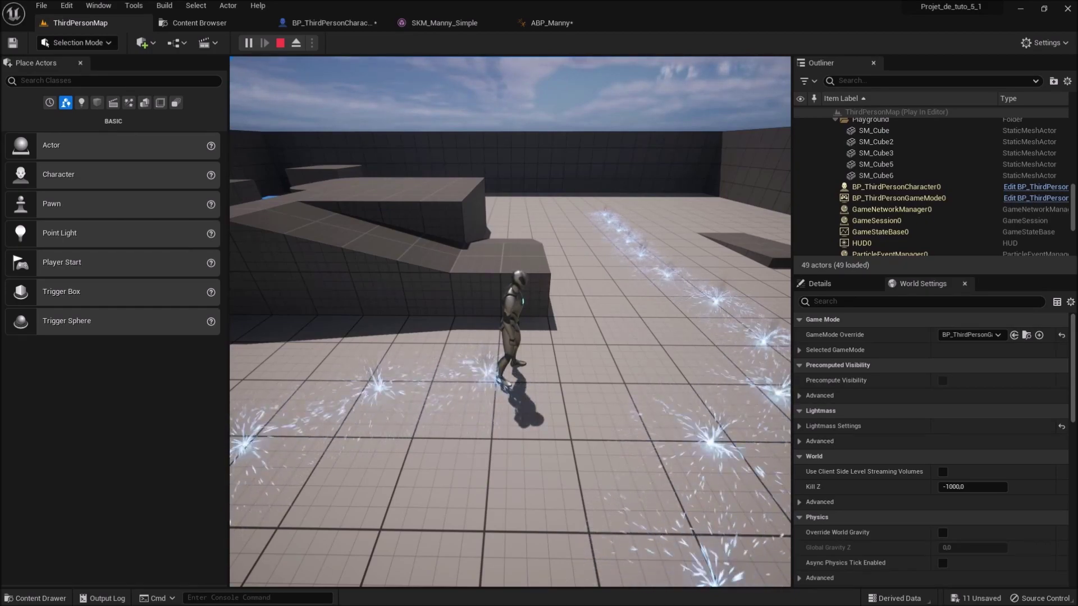
key("Escape")
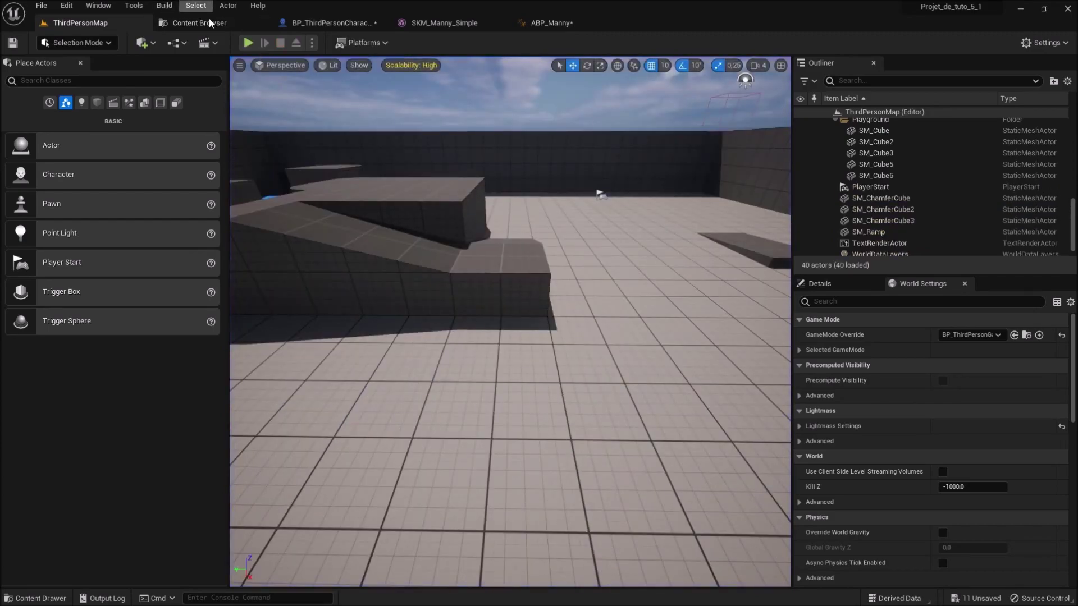
left_click(323, 23)
Step: Lower Play Sound 2D's Volume Multiplier to 0.2 and play ThirdPersonMap again
left_click(655, 303)
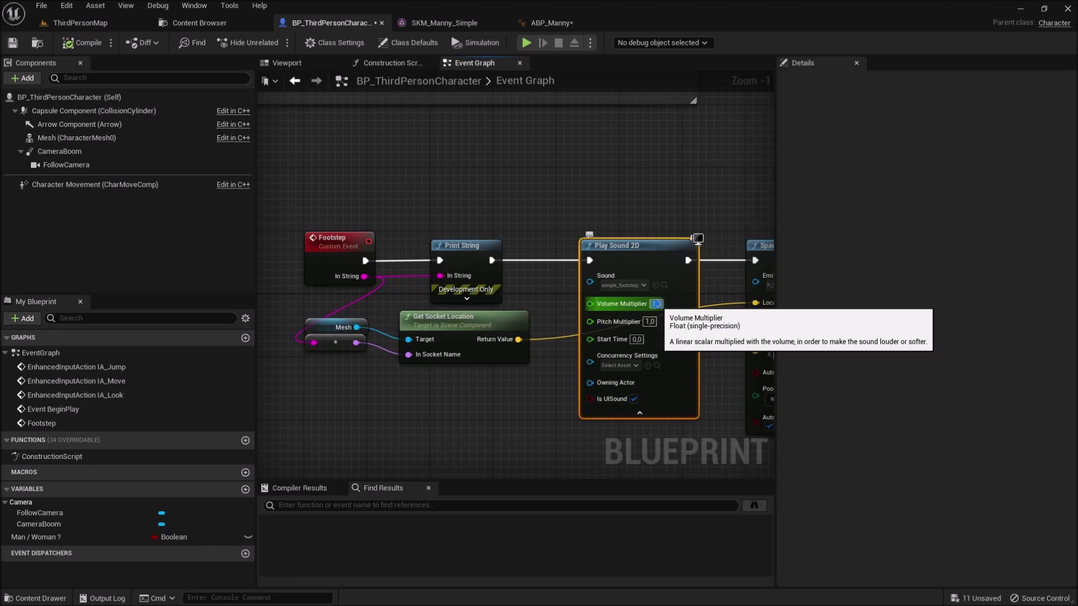
type("0,2")
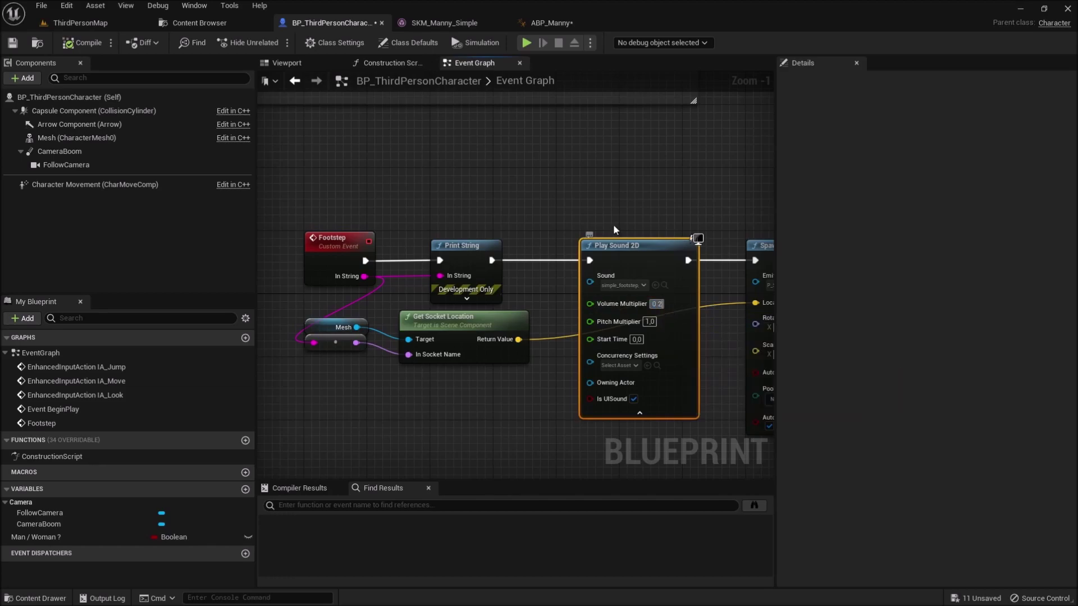
left_click(589, 208)
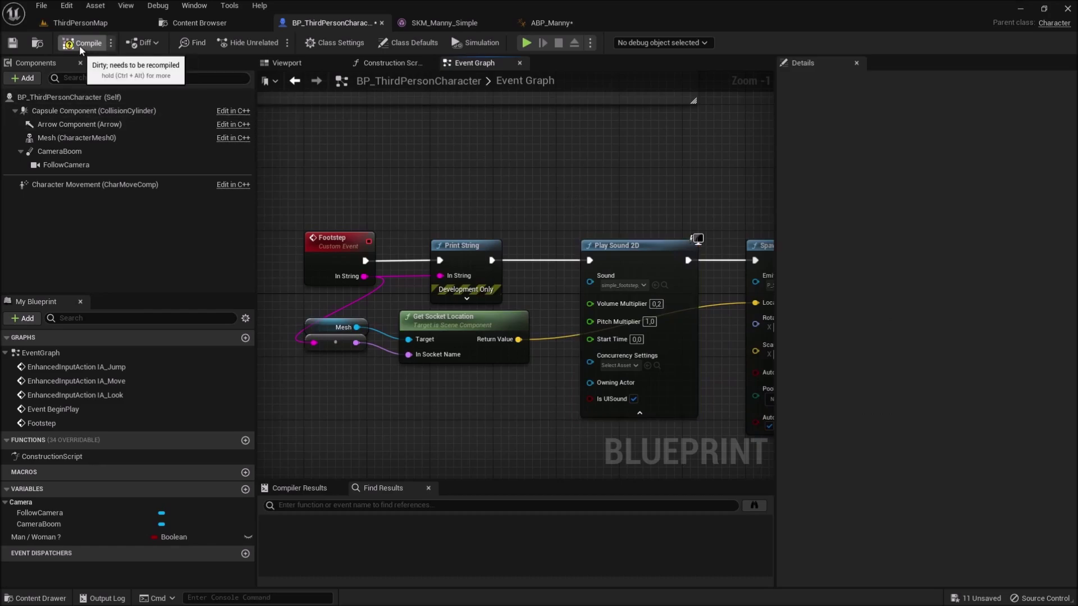
left_click(79, 22)
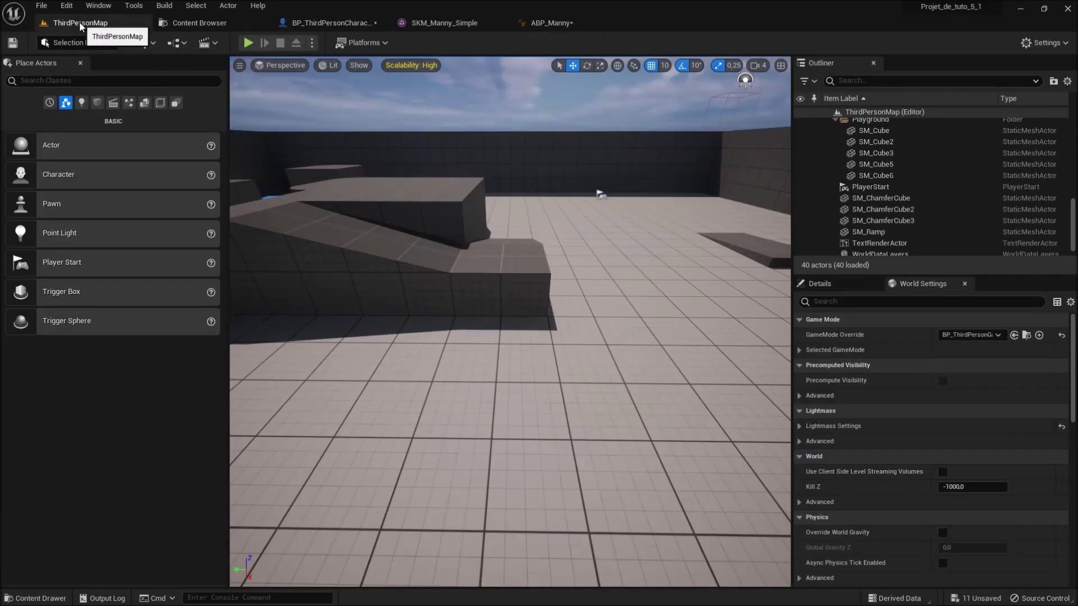
left_click(247, 45)
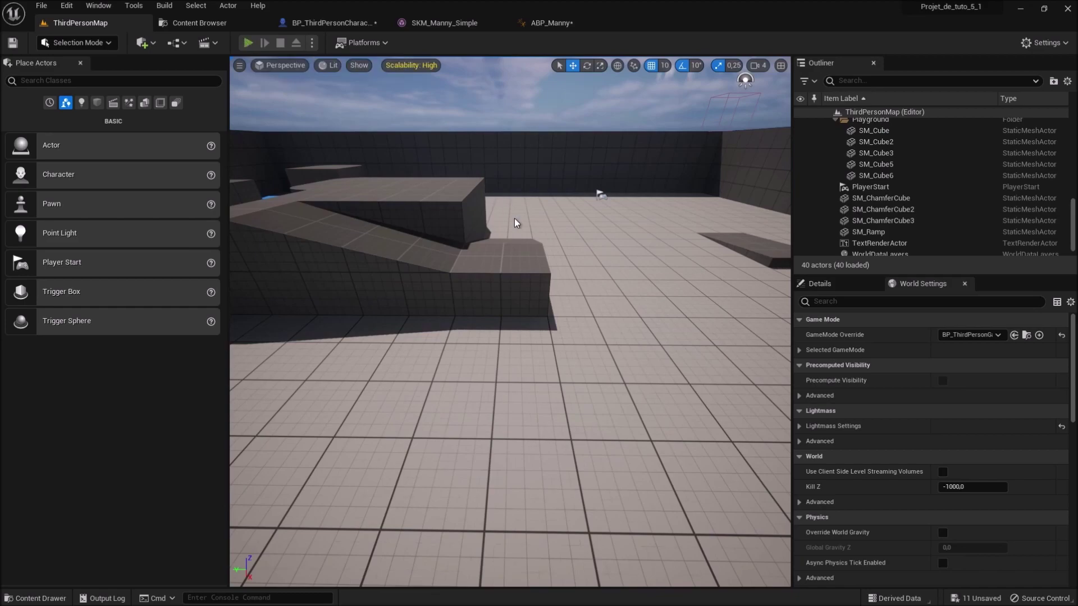